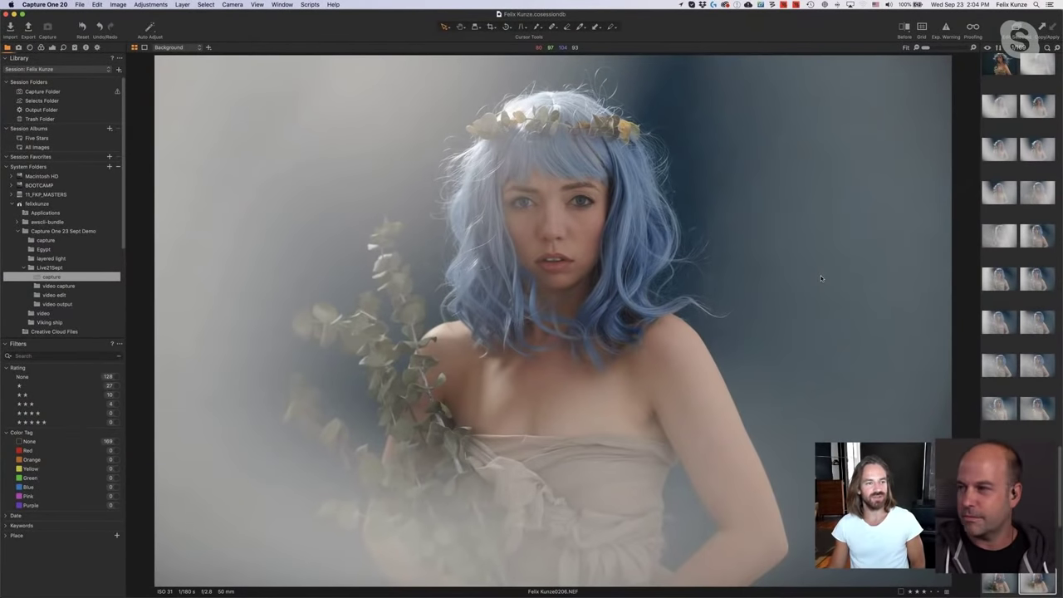
# Switch to Finder and open the Capture One 23 Sept Demo folder in a new window.
pyautogui.press('super+Tab')
pyautogui.press('super+Tab')
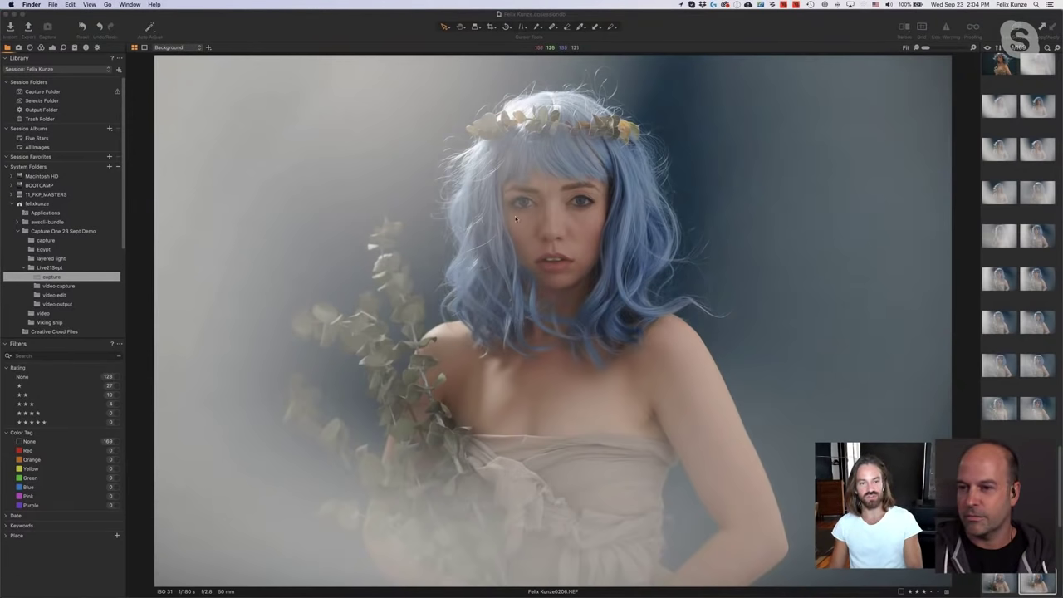
pyautogui.press('super+n')
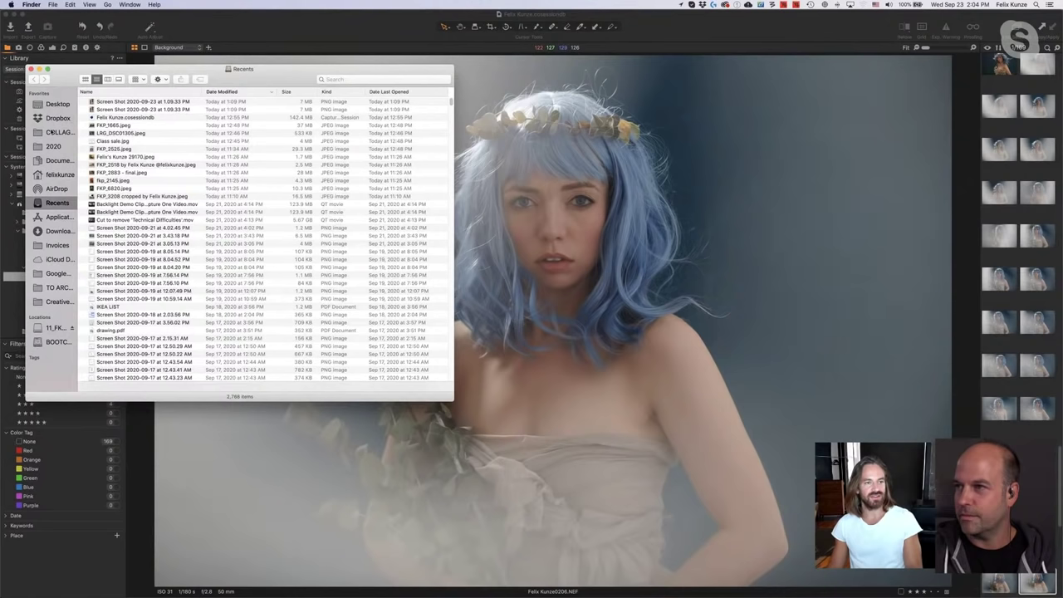
pyautogui.click(60, 177)
pyautogui.doubleClick(138, 110)
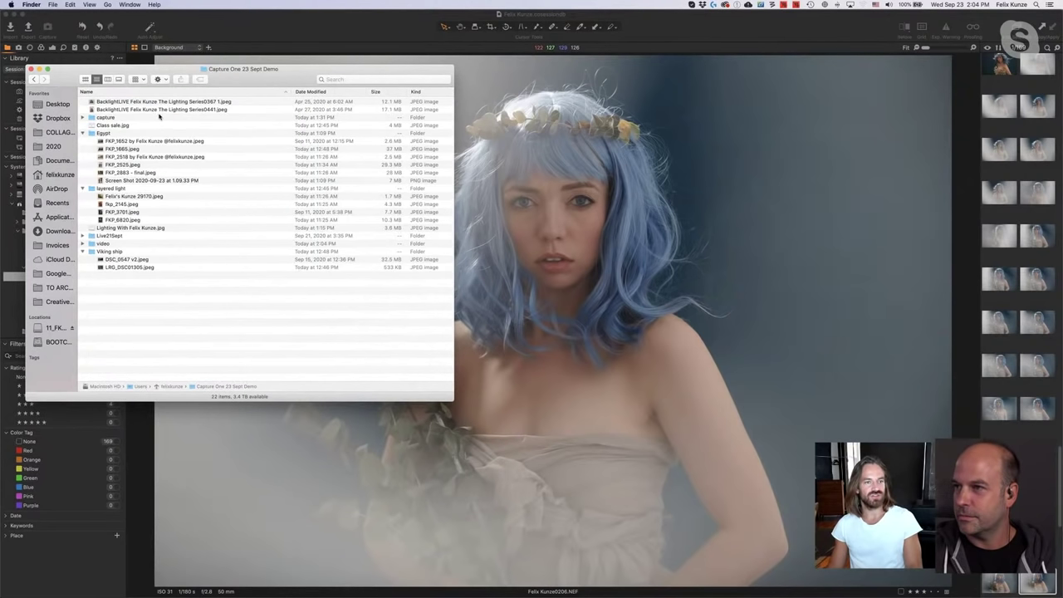
# Preview the JPG slide announcing the Facebook lighting group and return to Capture One.
pyautogui.click(166, 127)
pyautogui.click(167, 229)
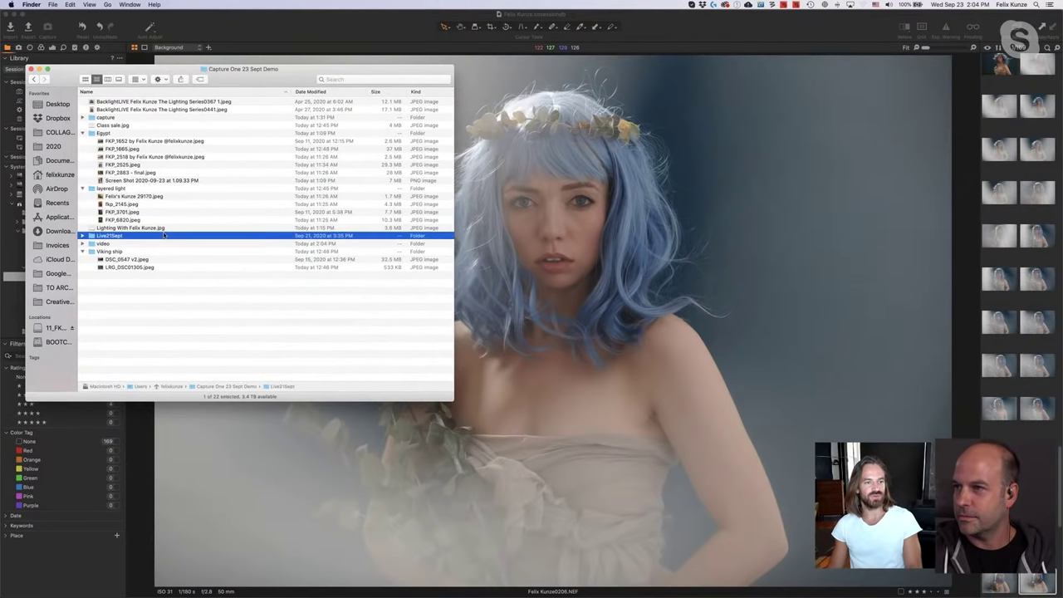
pyautogui.press('space')
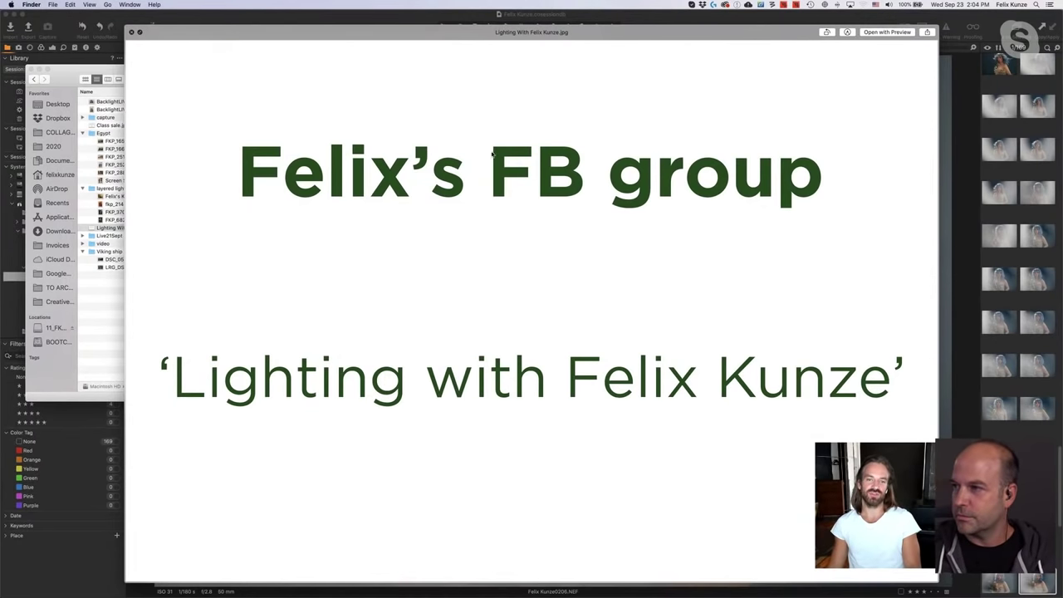
pyautogui.click(131, 32)
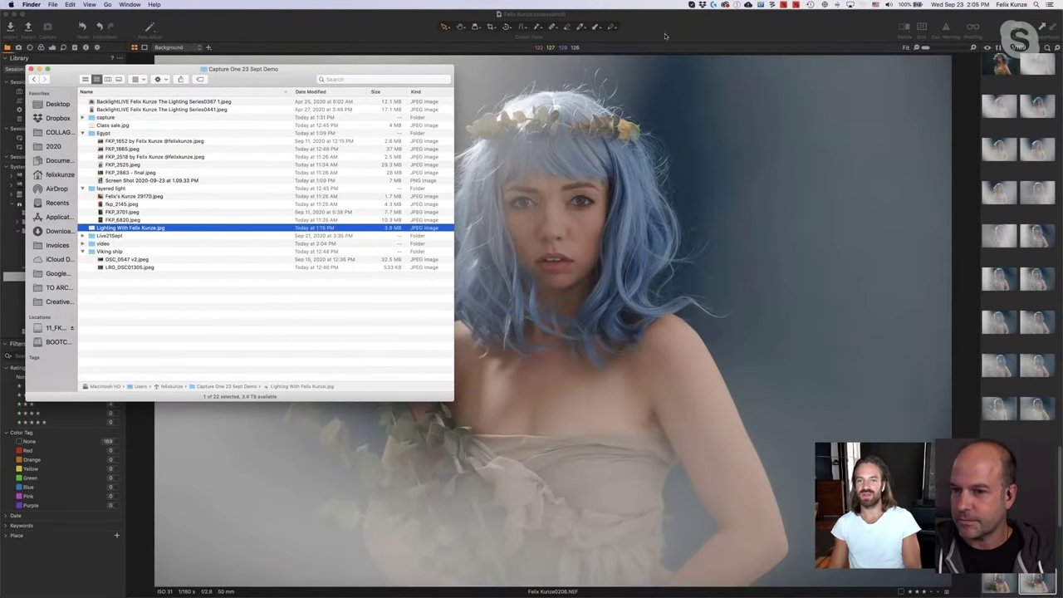
pyautogui.click(665, 35)
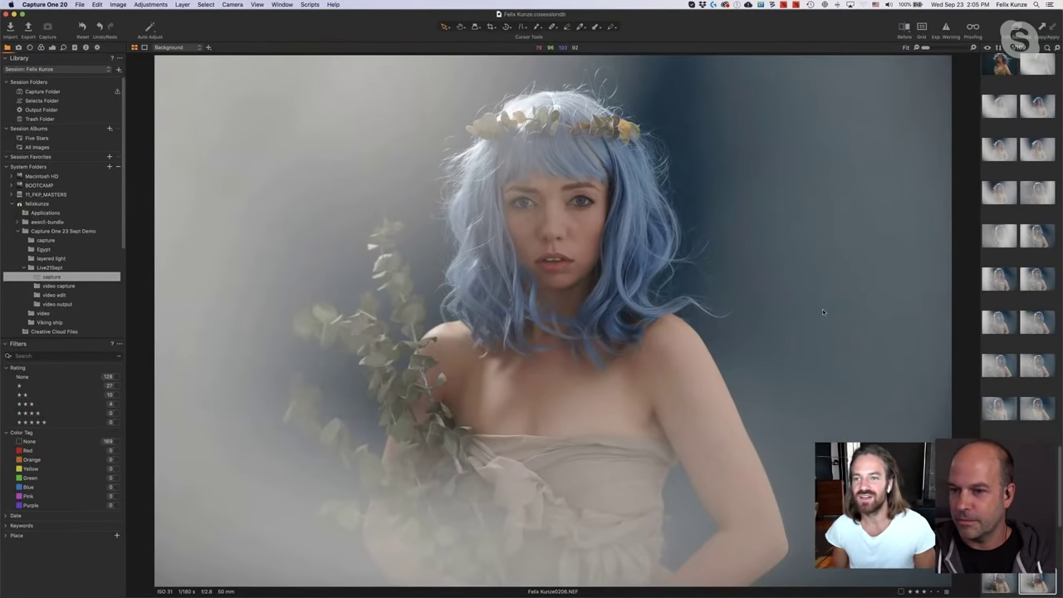
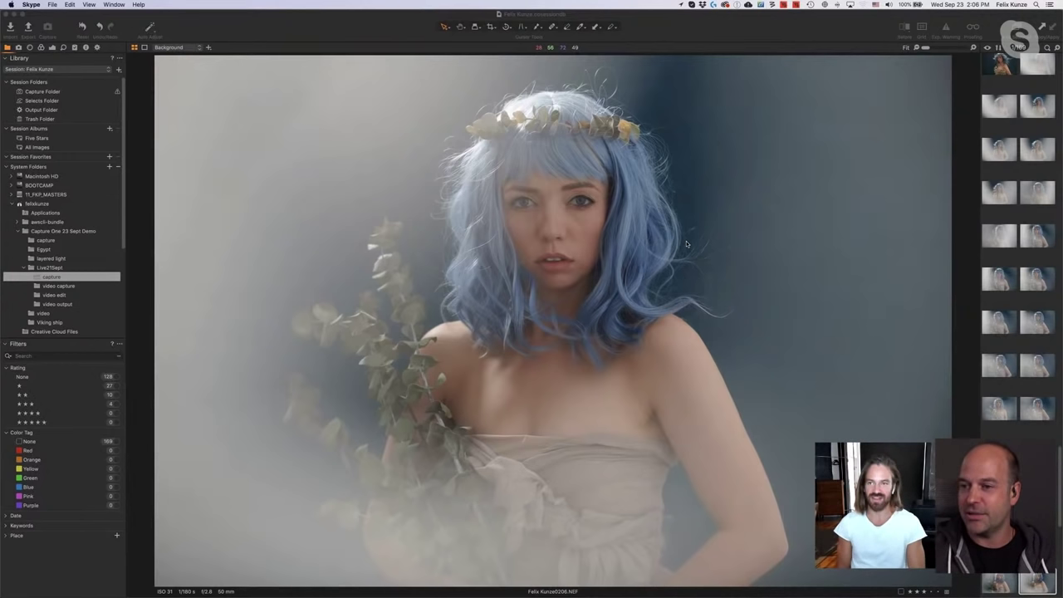
pyautogui.press('super+Tab')
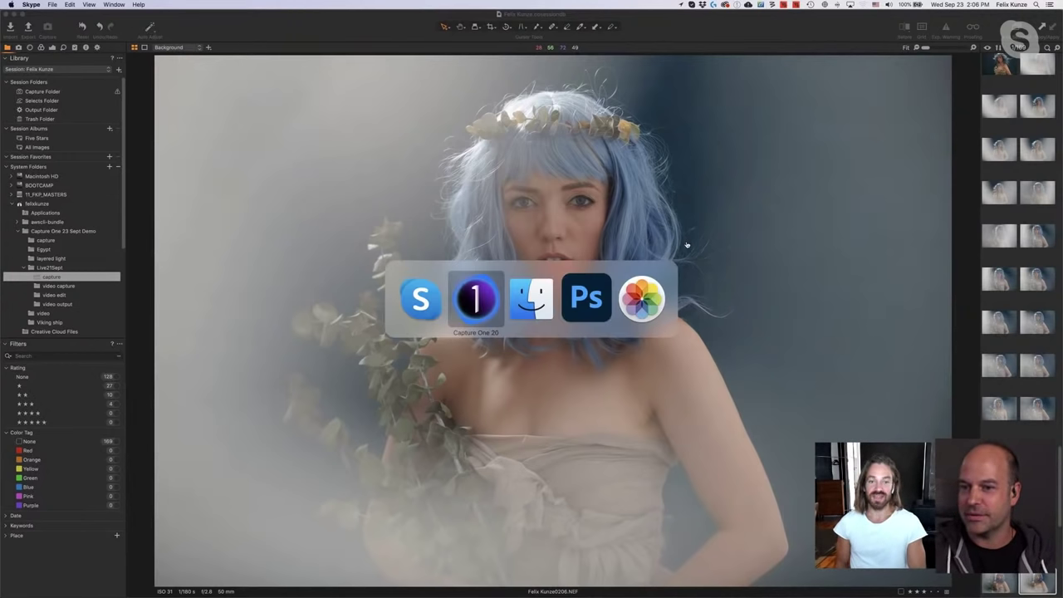
pyautogui.press('super+Tab')
pyautogui.press('super+Tab')
pyautogui.press('super+Tab')
pyautogui.press('super+Tab')
pyautogui.press('super+Tab')
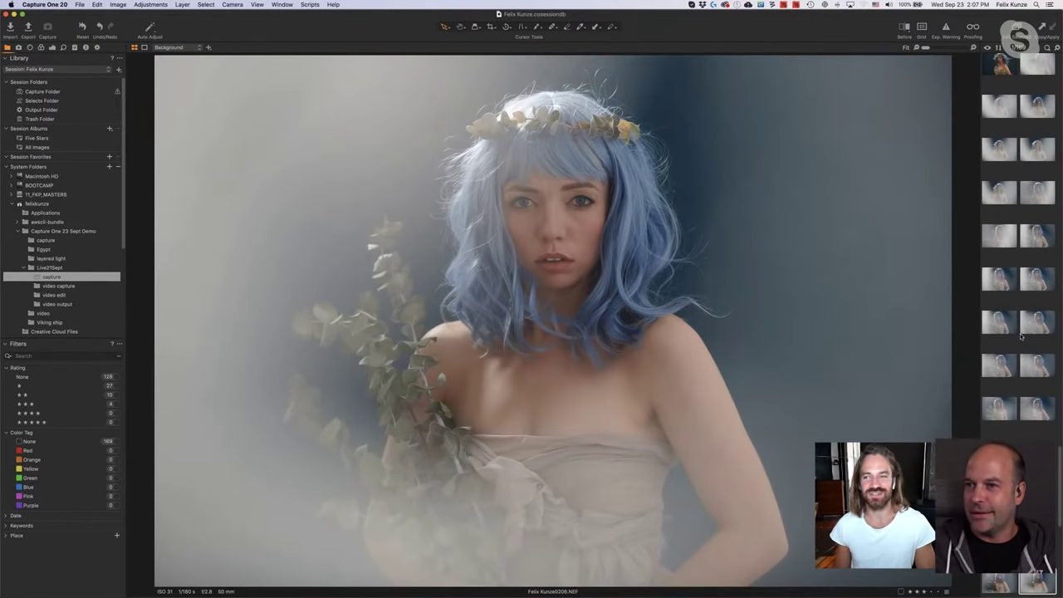
# Open the portrait ending in 0071.NEF, with the bright flare beside the blue-haired model's face.
pyautogui.scroll(10, 1021, 337)
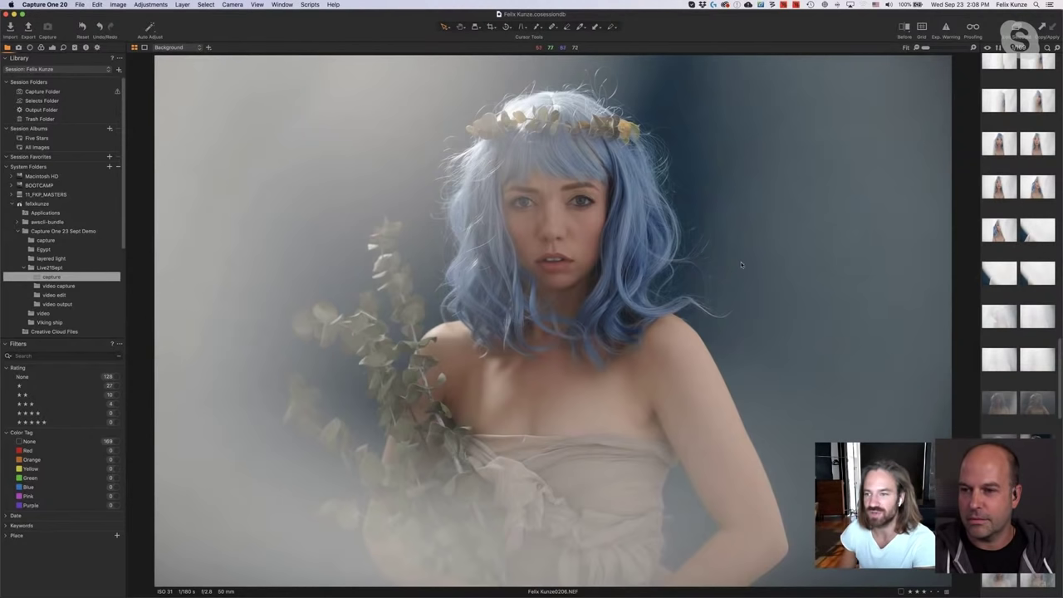
pyautogui.scroll(8, 1009, 353)
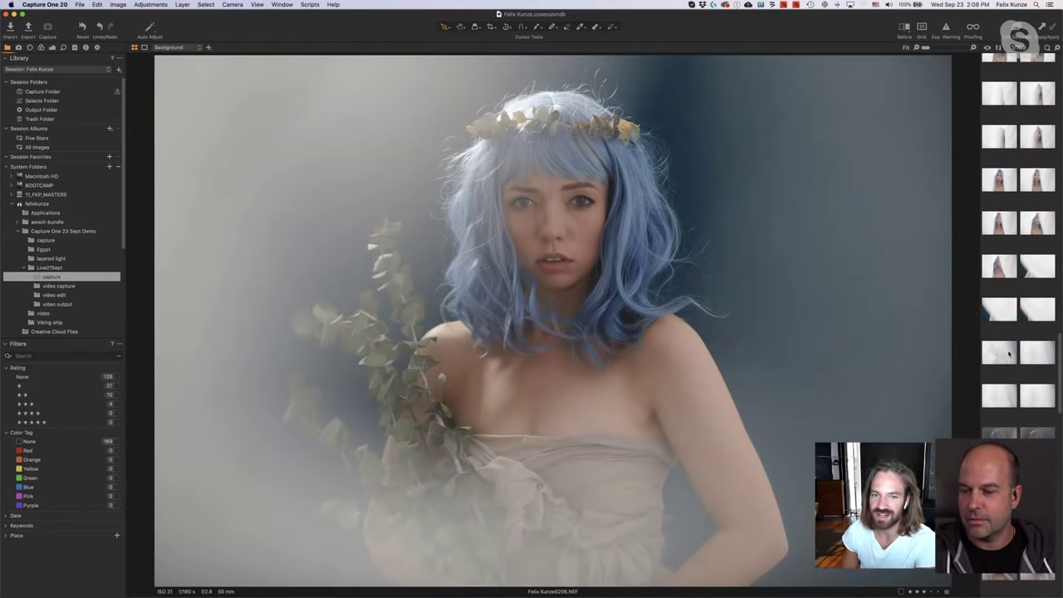
pyautogui.scroll(5, 1009, 353)
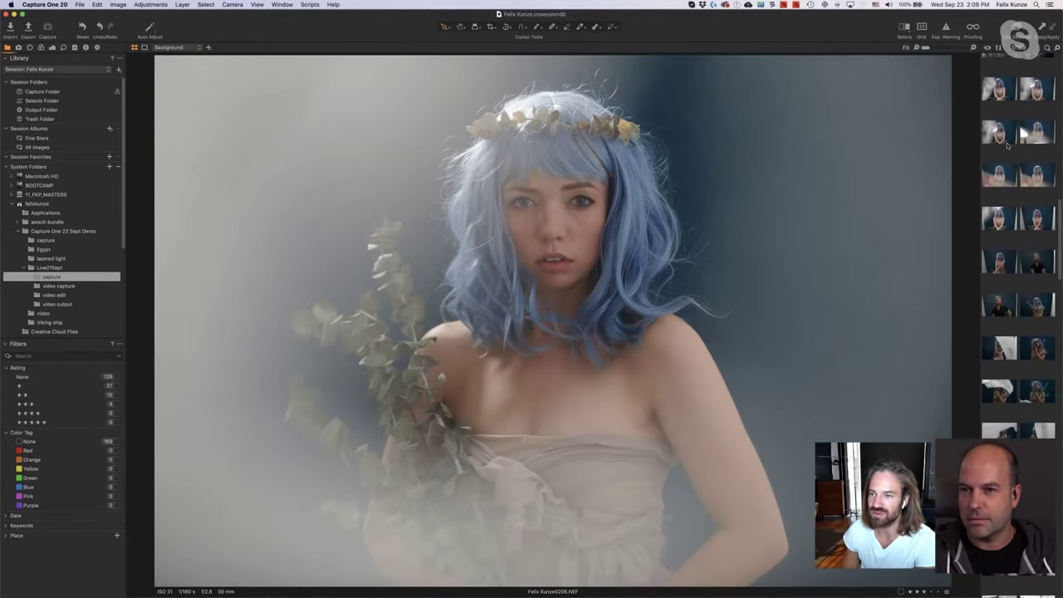
pyautogui.click(1005, 138)
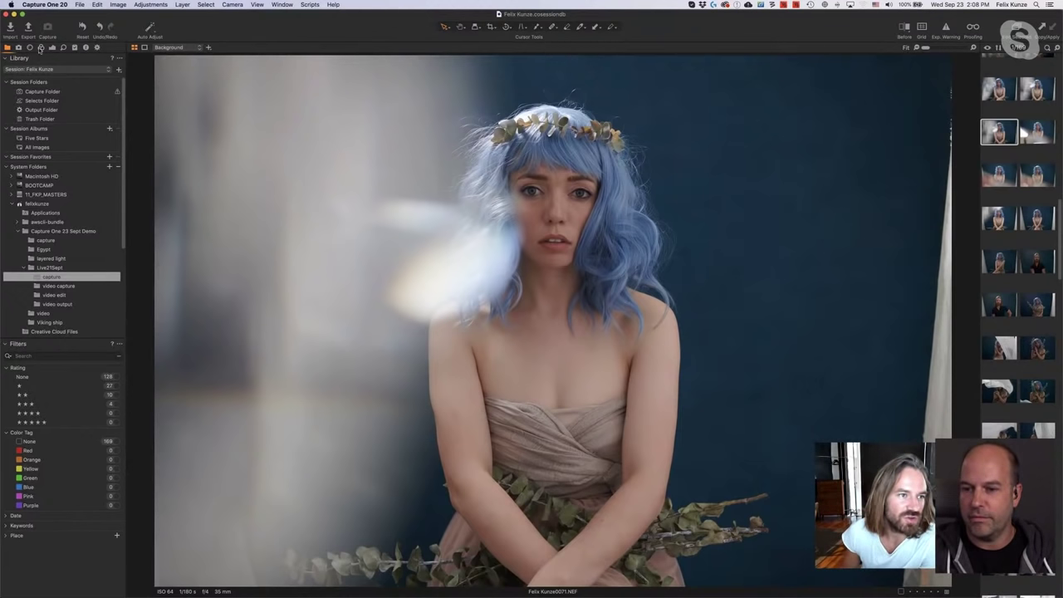
# Warm the portrait by setting its white balance to 6460 Kelvin.
pyautogui.click(40, 47)
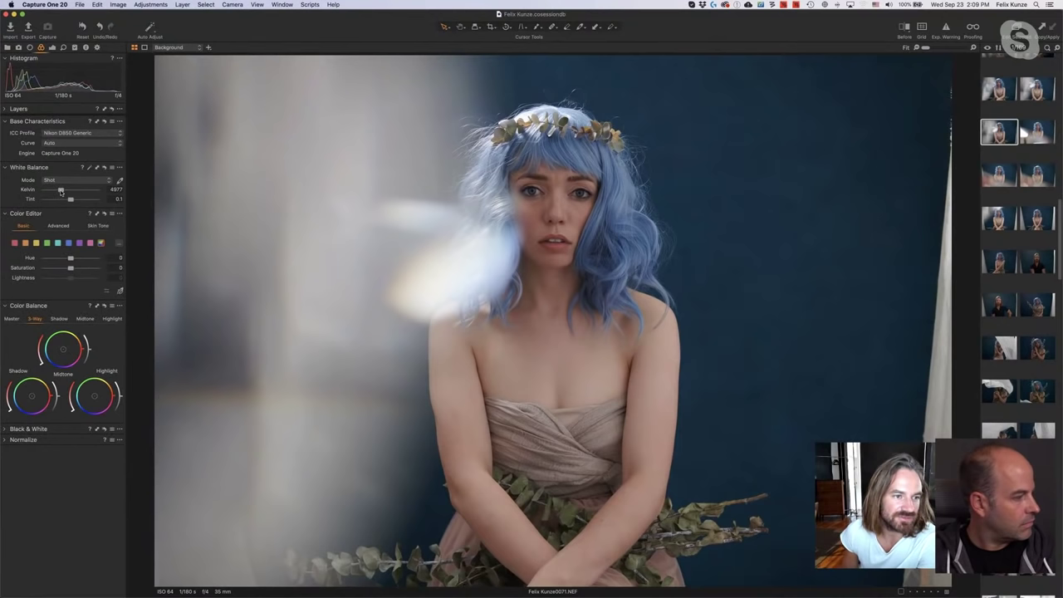
pyautogui.moveTo(61, 191); pyautogui.dragTo(65, 192)
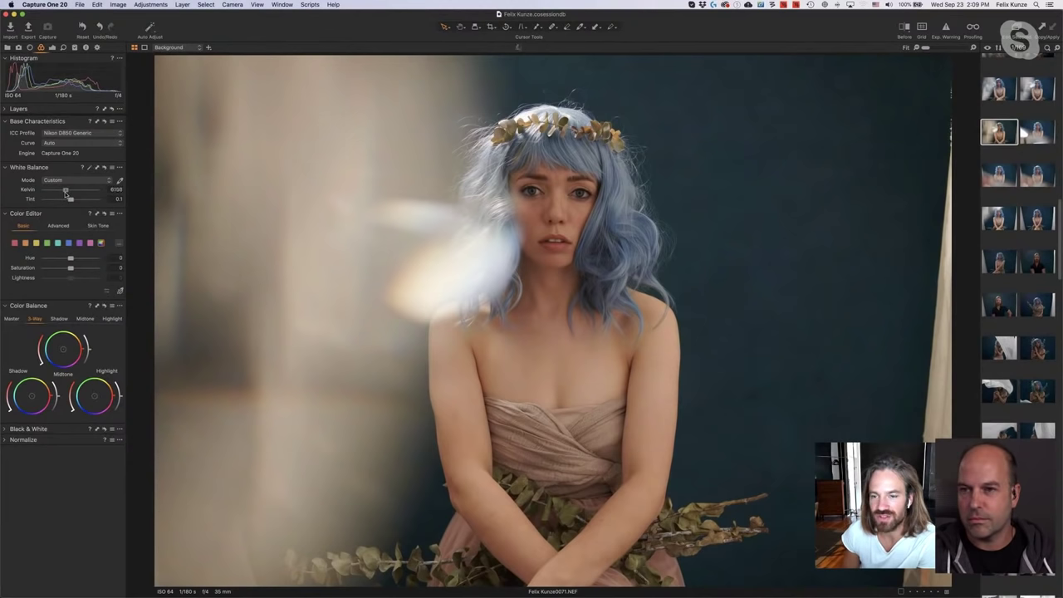
pyautogui.moveTo(66, 192); pyautogui.dragTo(66, 192)
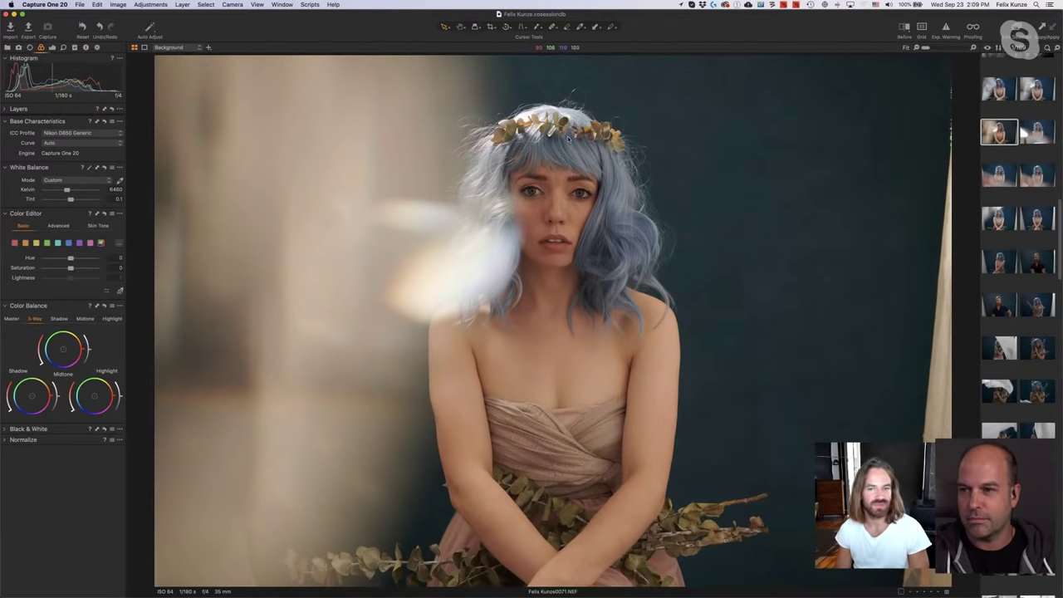
# Switch to Finder, preview the two BacklightLIVE JPEGs ending in 0367 1 and 0441, and return to Capture One.
pyautogui.press('super+Tab')
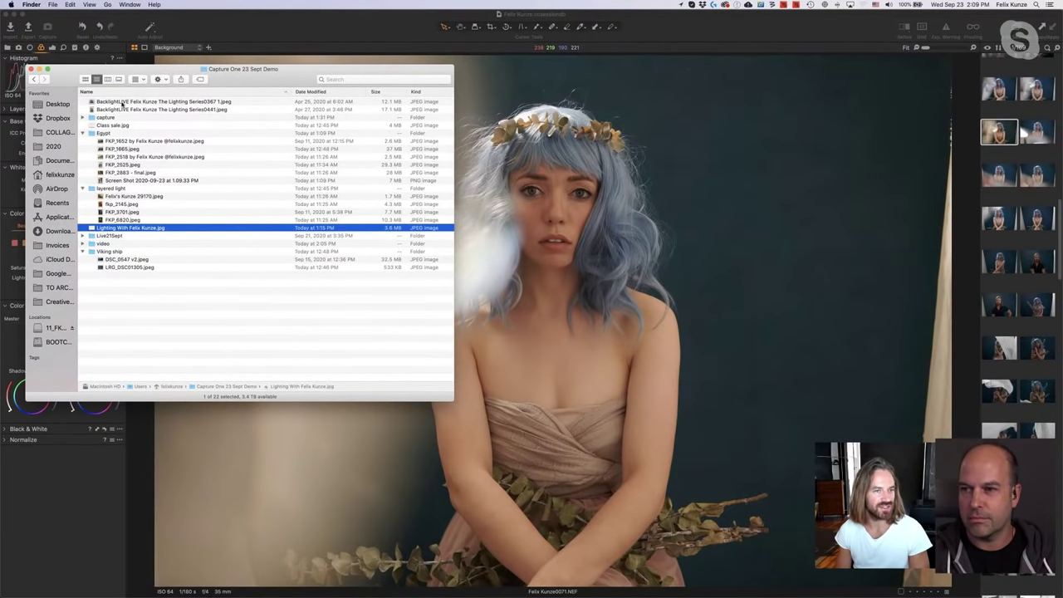
pyautogui.click(122, 103)
pyautogui.press('space')
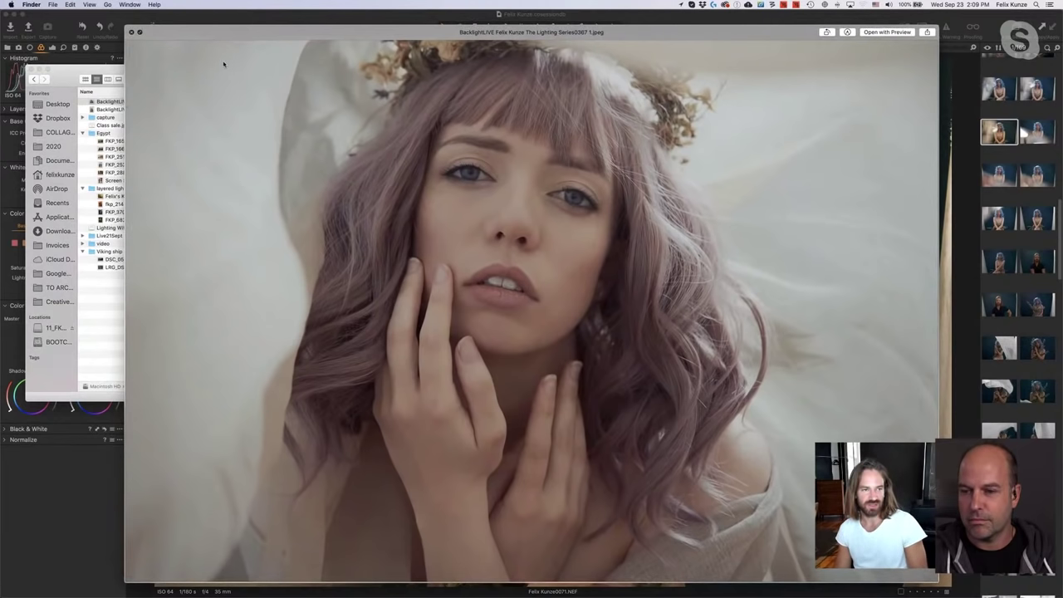
pyautogui.click(109, 107)
pyautogui.click(109, 110)
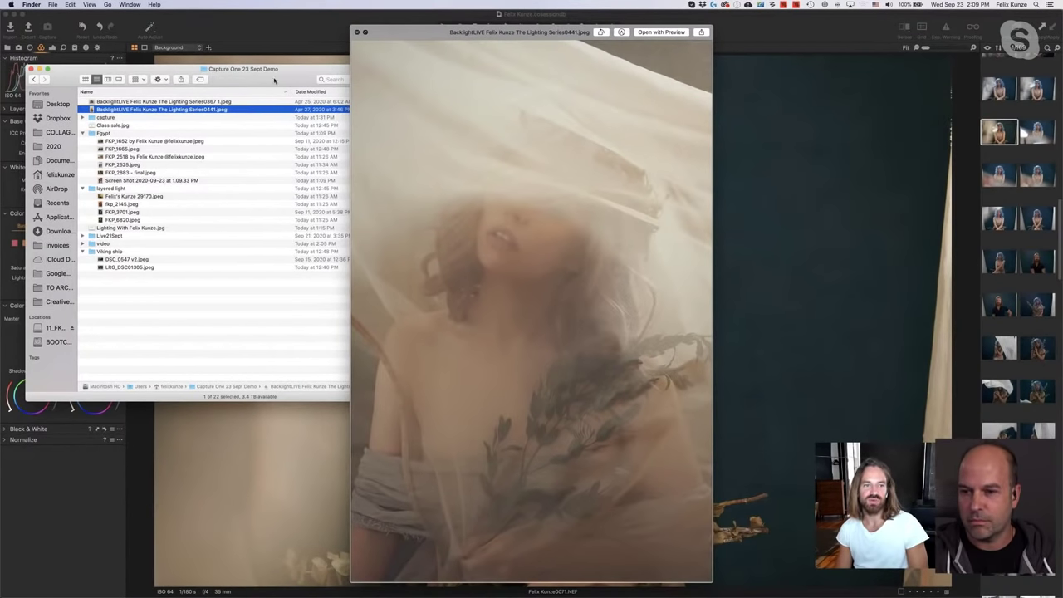
pyautogui.click(305, 23)
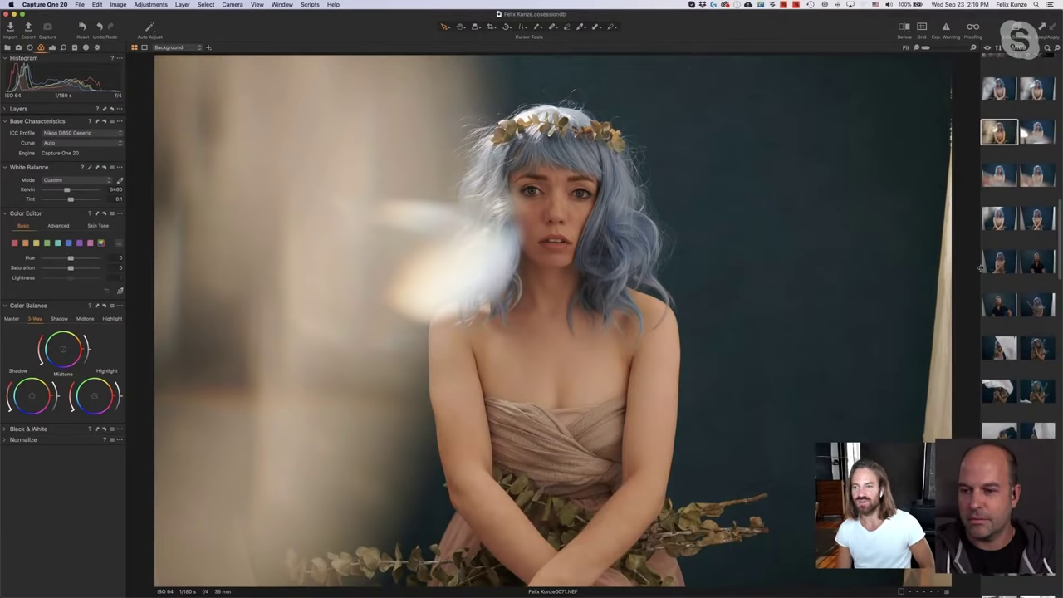
# Sample the blue backdrop beside the model's head as a new Advanced Color Editor range.
pyautogui.scroll(3, 1009, 194)
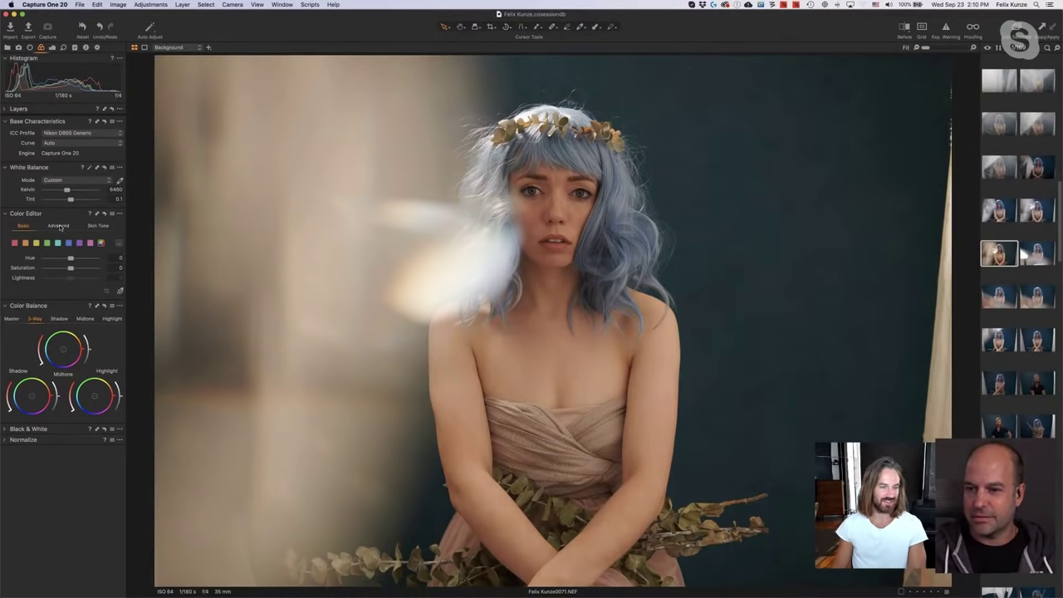
pyautogui.click(58, 225)
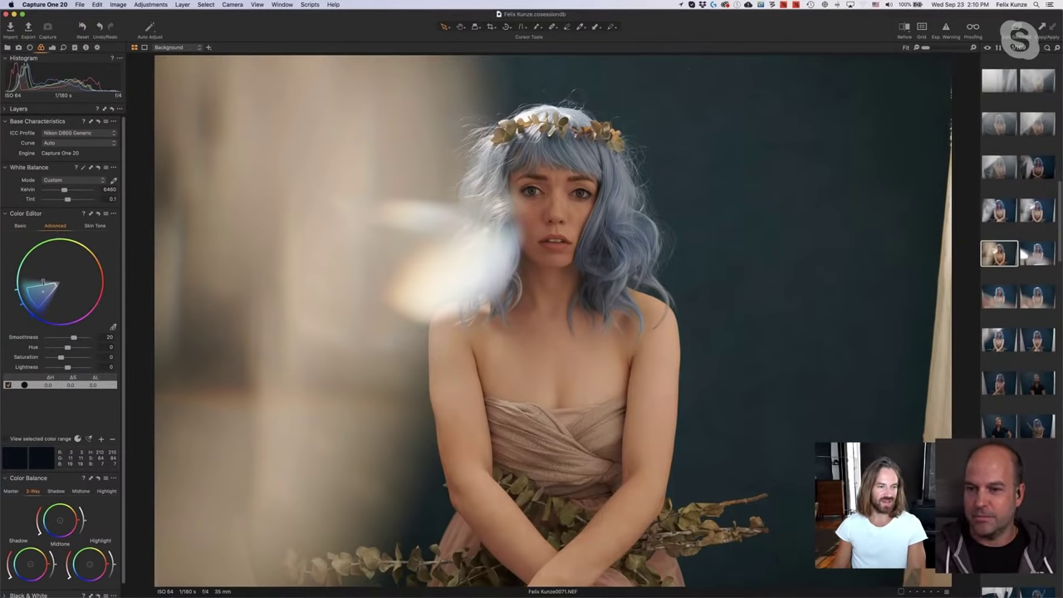
pyautogui.click(112, 328)
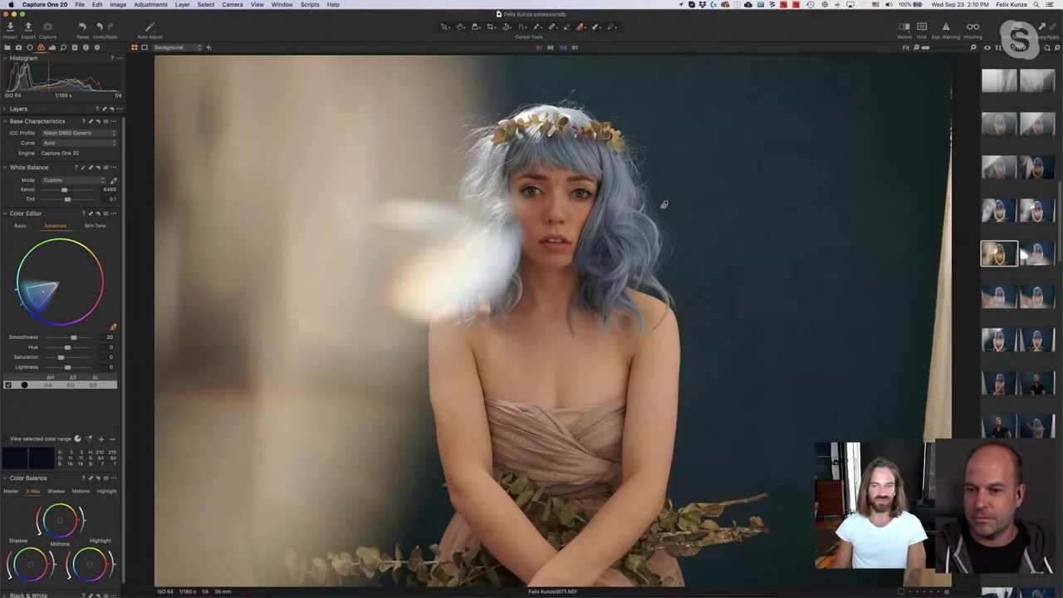
pyautogui.click(715, 184)
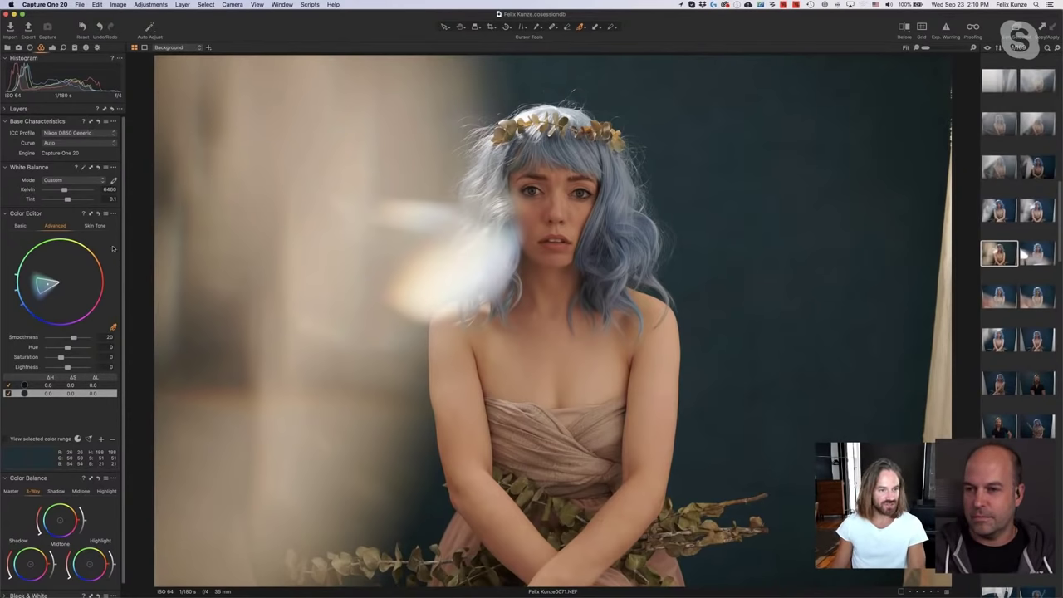
pyautogui.click(113, 213)
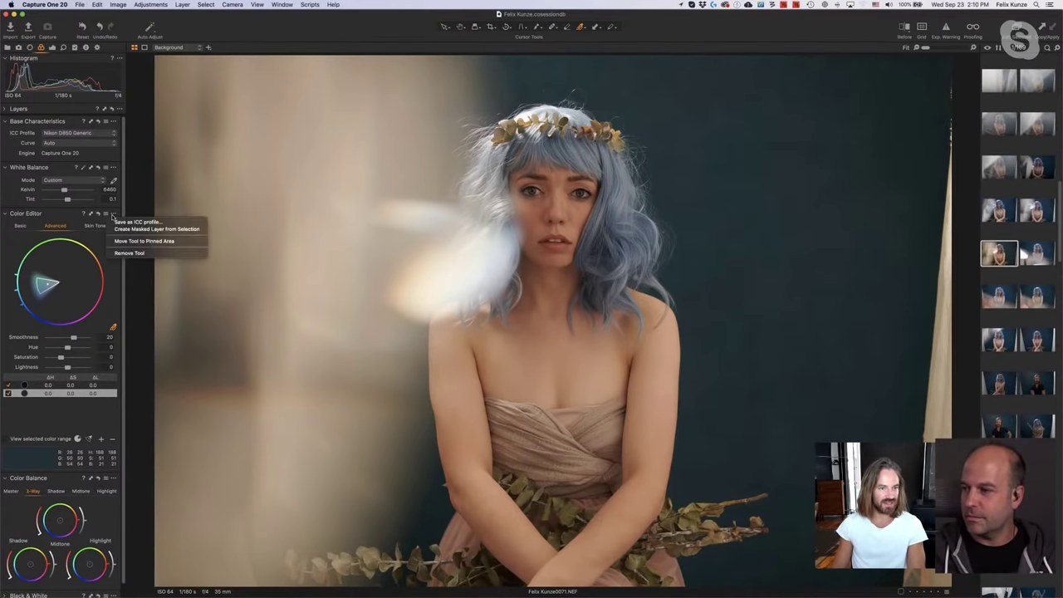
pyautogui.click(118, 282)
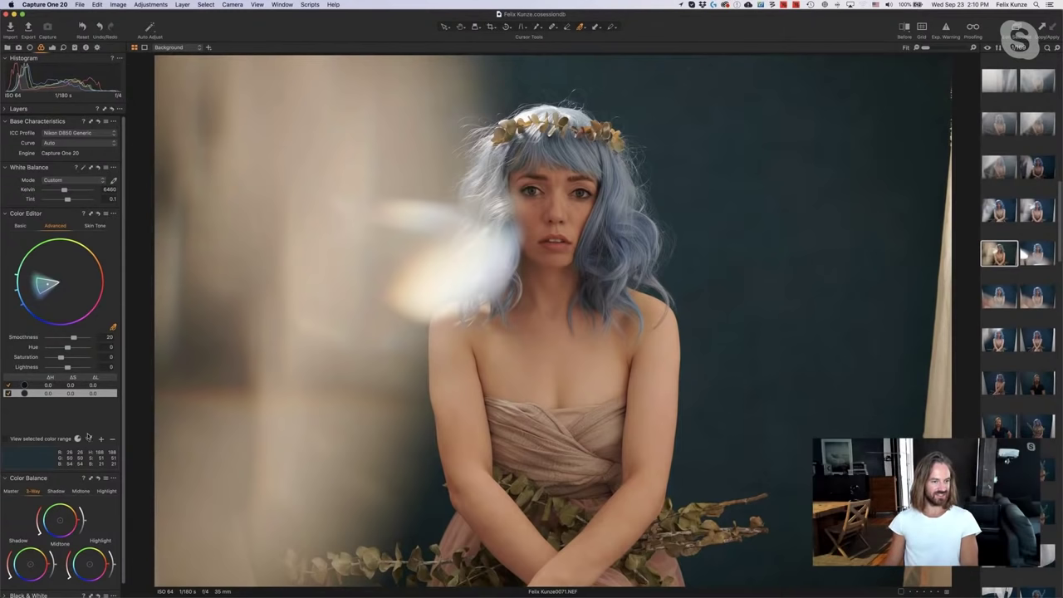
# Show only the selected color range, sample three more backdrop spots and adjust the last range's hue boundary.
pyautogui.click(5, 439)
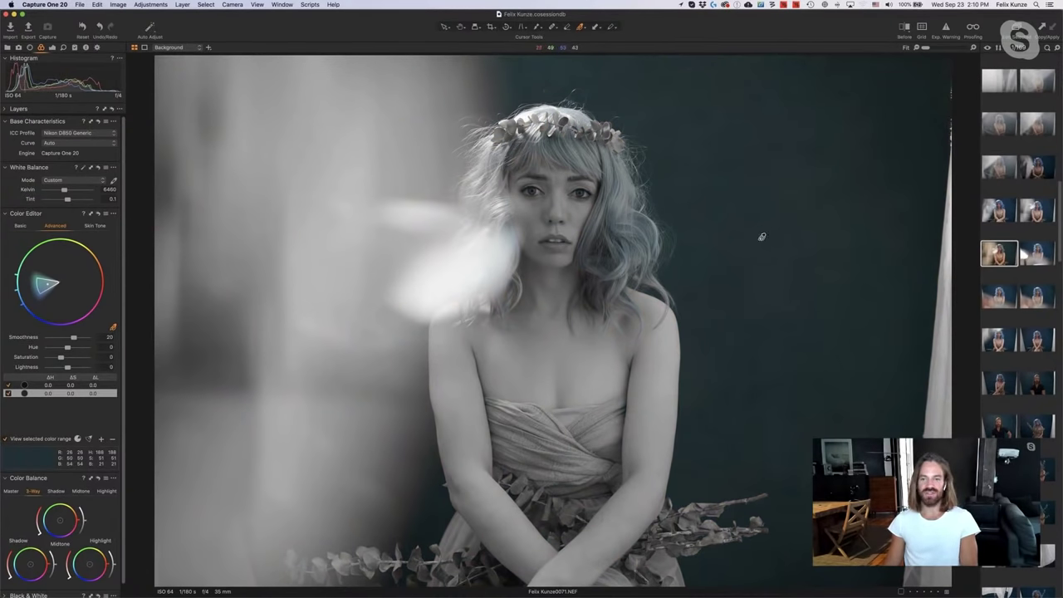
pyautogui.click(848, 275)
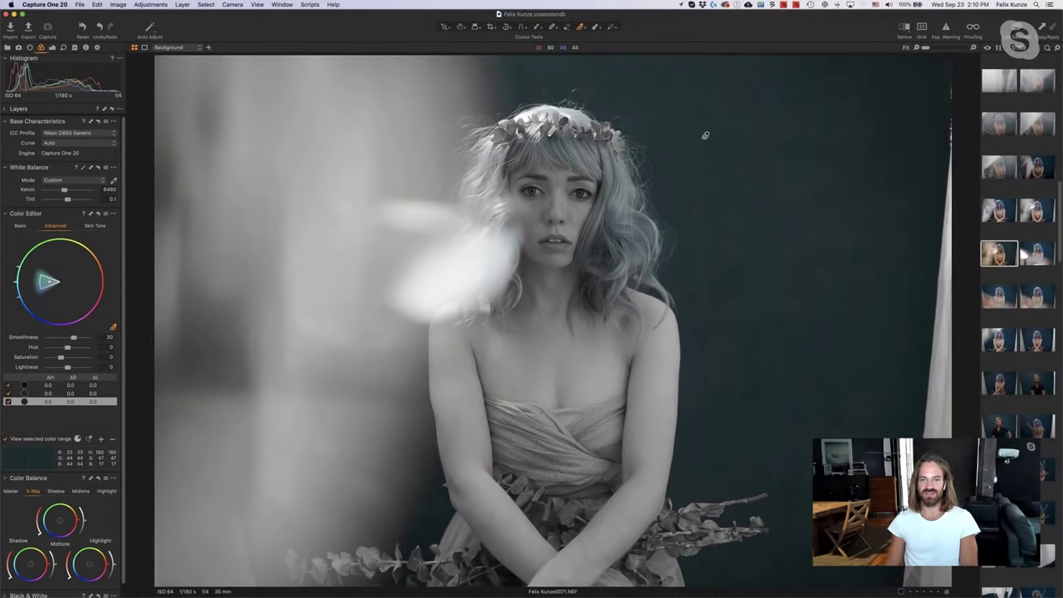
pyautogui.click(686, 107)
pyautogui.click(738, 192)
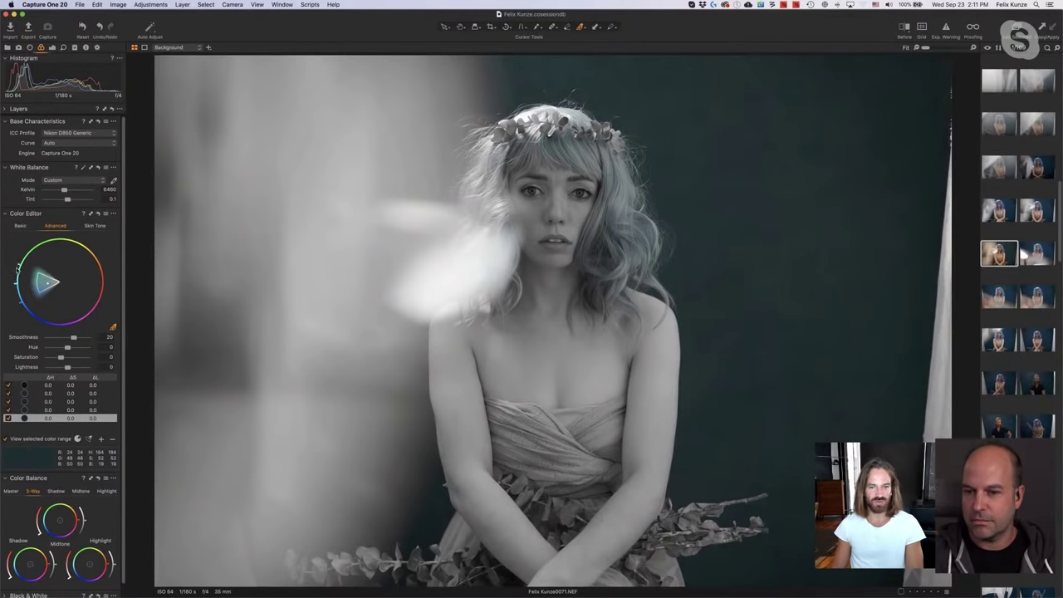
pyautogui.moveTo(18, 288)
pyautogui.mouseDown()
pyautogui.moveTo(14, 266)
pyautogui.moveTo(13, 291)
pyautogui.mouseUp()
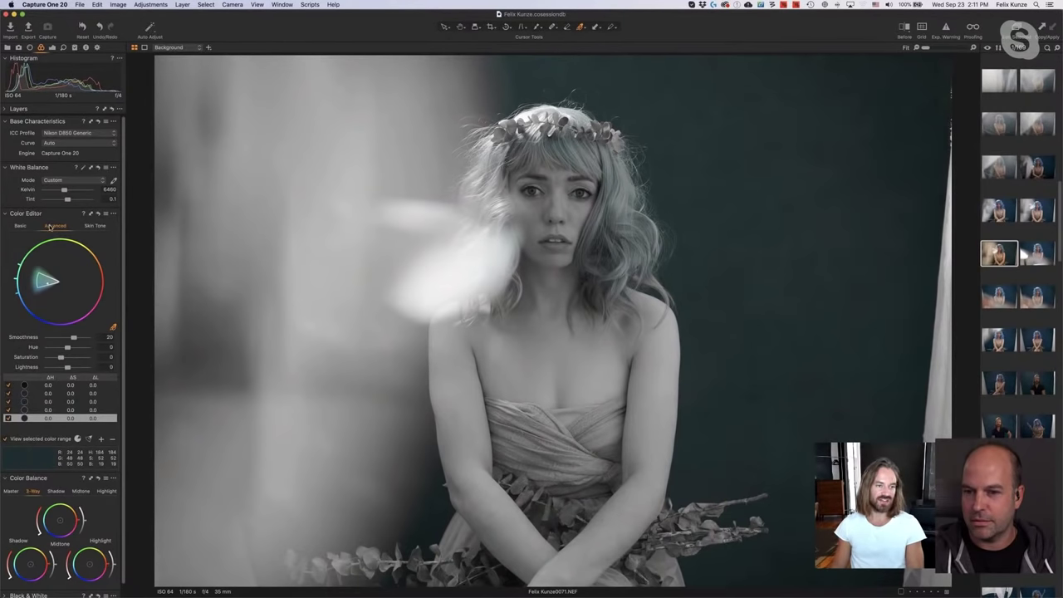
# Look at the yellow range in the Color Editor's Basic mode and return to Advanced mode.
pyautogui.click(20, 227)
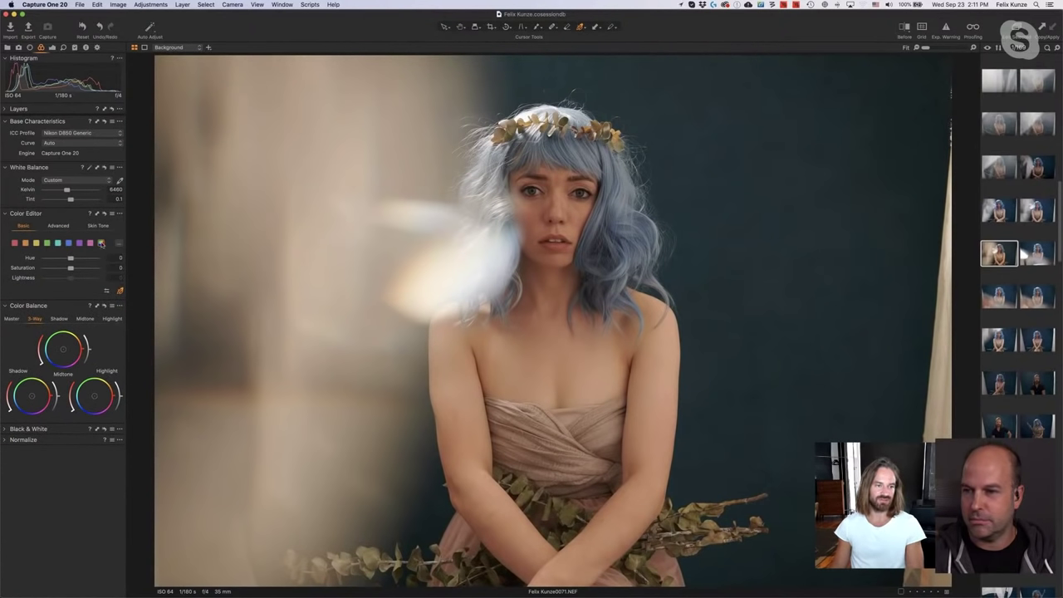
pyautogui.click(35, 244)
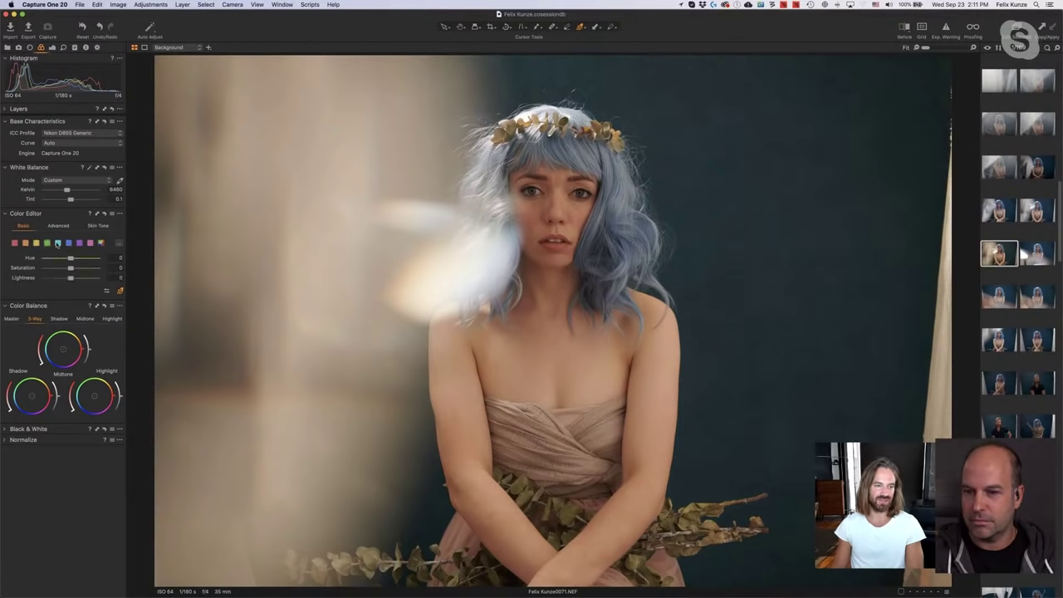
pyautogui.click(63, 227)
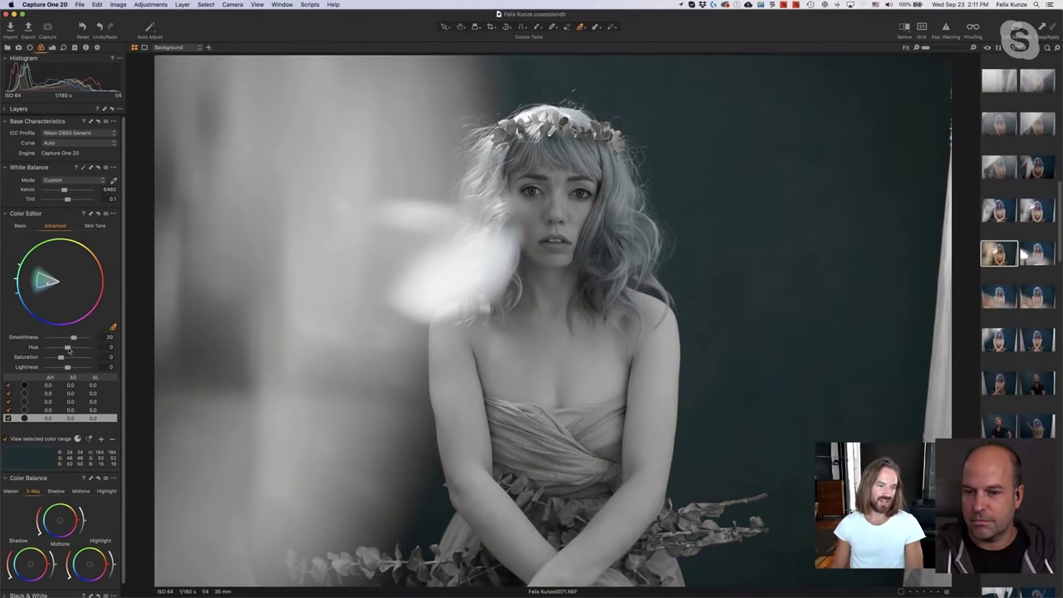
# Set the hue of the selected backdrop color range to 30.
pyautogui.moveTo(69, 349); pyautogui.dragTo(98, 349)
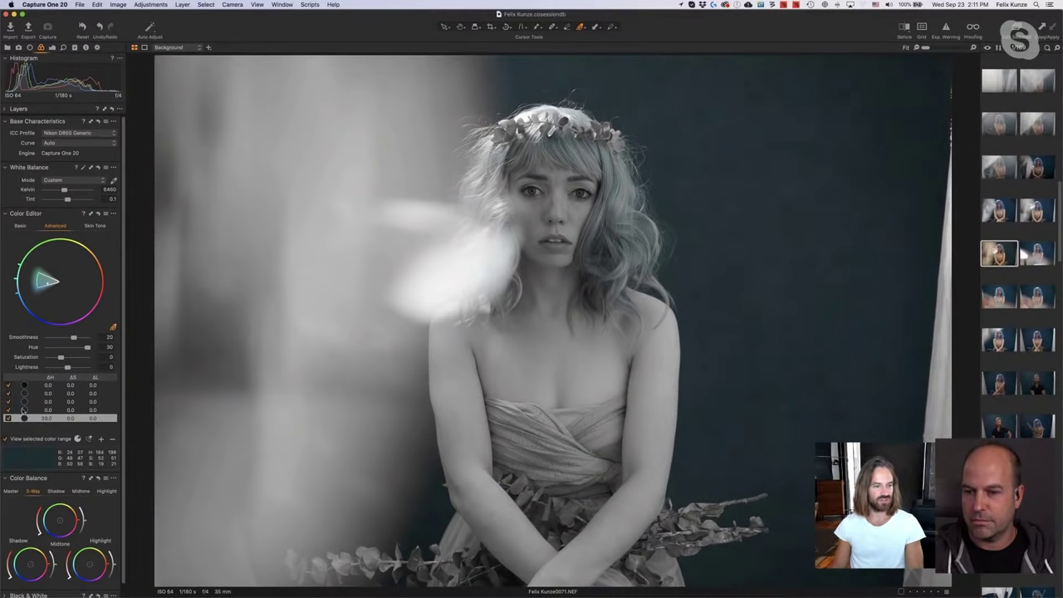
# Hide the selected-range preview, try hues between -30 and 30 for the backdrop range and settle on hue 17.4, saturation -34 and lightness -58.
pyautogui.click(5, 439)
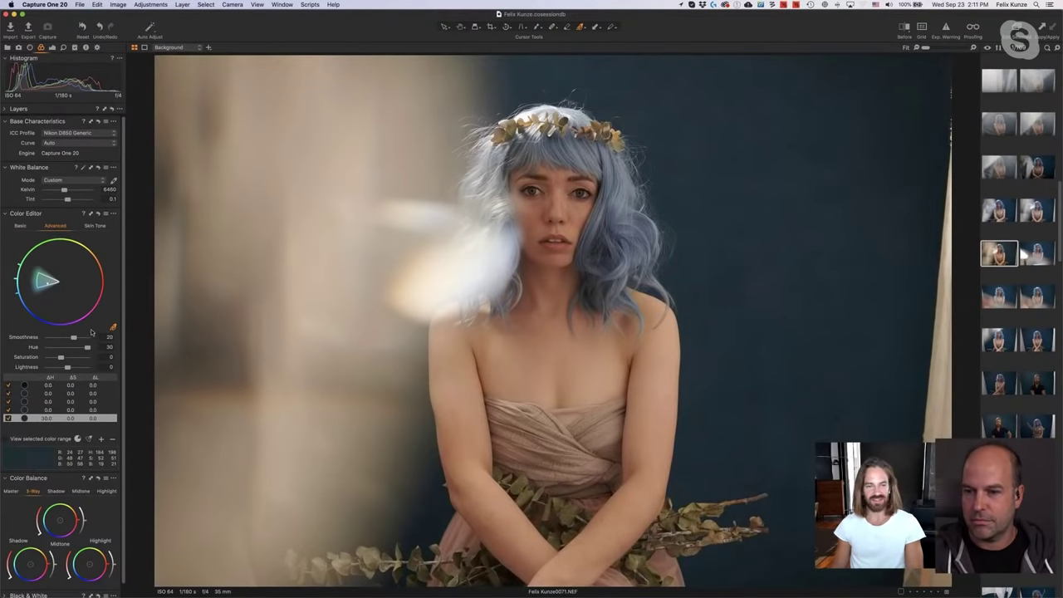
pyautogui.moveTo(87, 350); pyautogui.dragTo(46, 351)
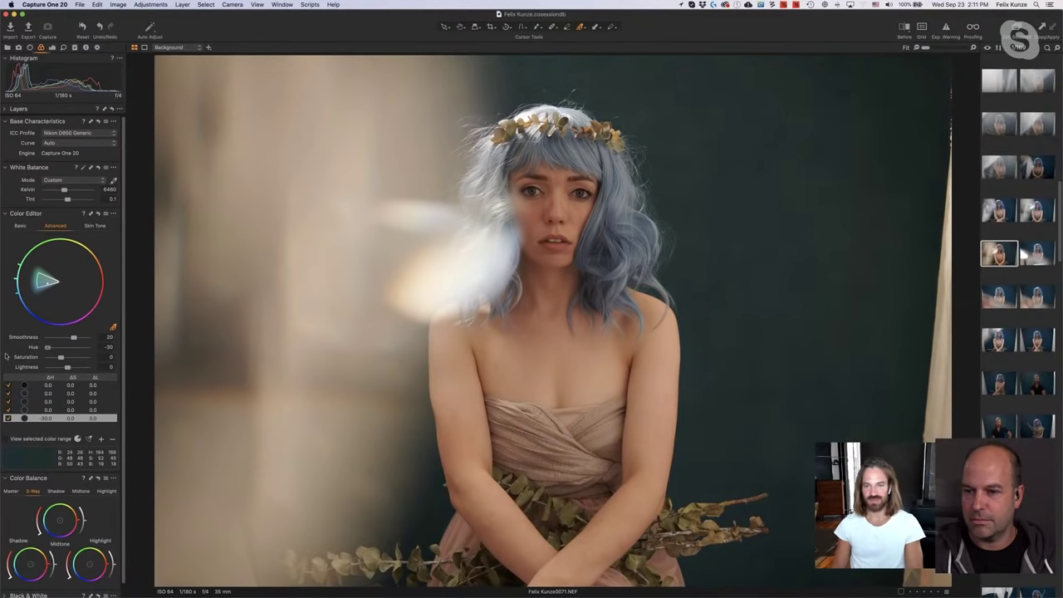
pyautogui.press('super+z')
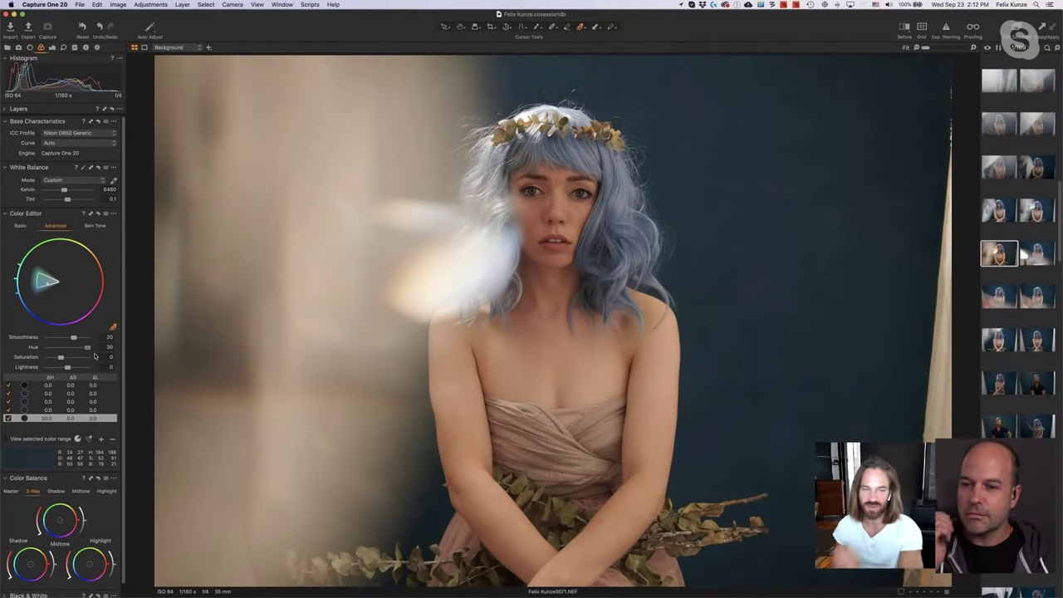
pyautogui.moveTo(99, 355)
pyautogui.mouseDown()
pyautogui.moveTo(44, 362)
pyautogui.moveTo(91, 361)
pyautogui.mouseUp()
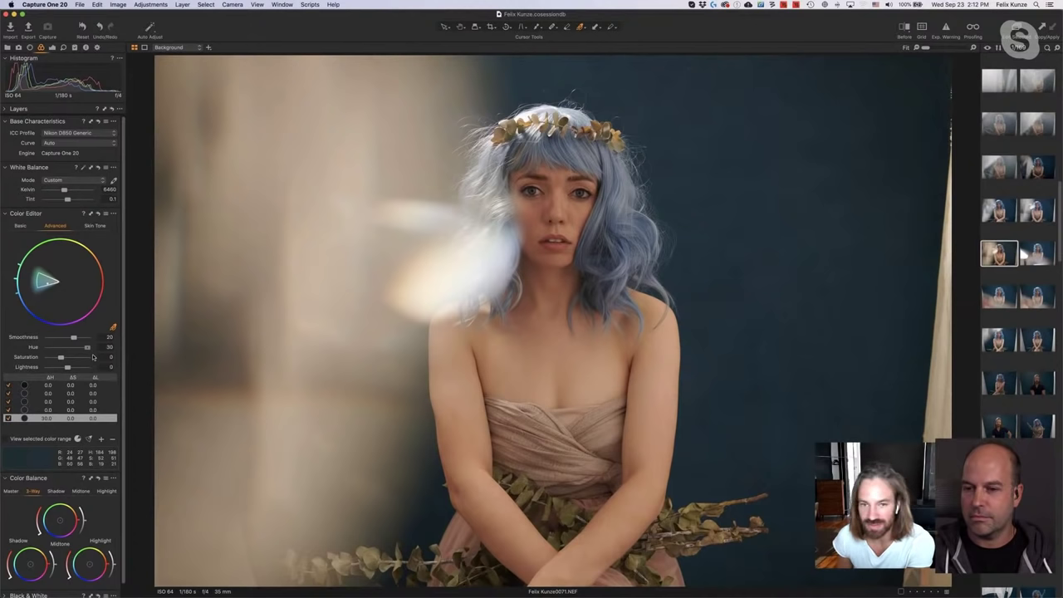
pyautogui.moveTo(93, 357)
pyautogui.mouseDown()
pyautogui.moveTo(36, 352)
pyautogui.moveTo(112, 357)
pyautogui.moveTo(39, 353)
pyautogui.moveTo(98, 352)
pyautogui.mouseUp()
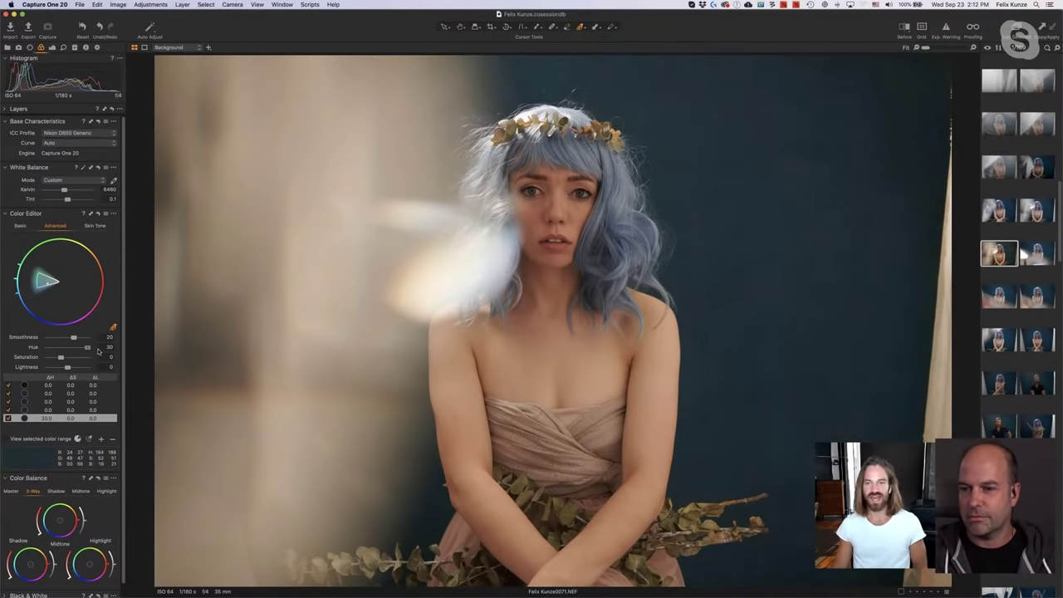
pyautogui.moveTo(98, 352); pyautogui.dragTo(12, 350)
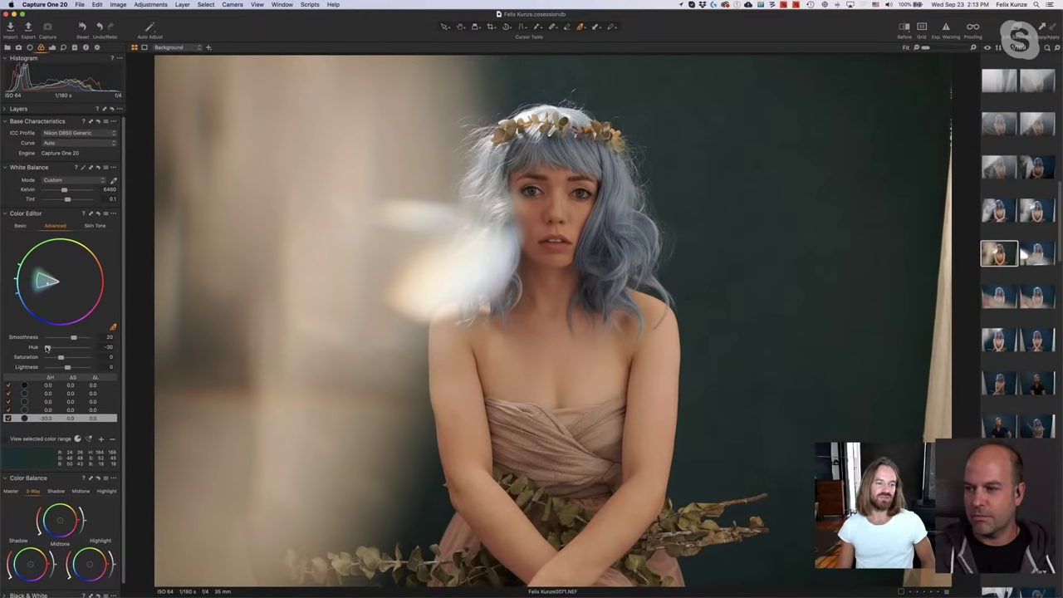
pyautogui.moveTo(47, 347); pyautogui.dragTo(80, 350)
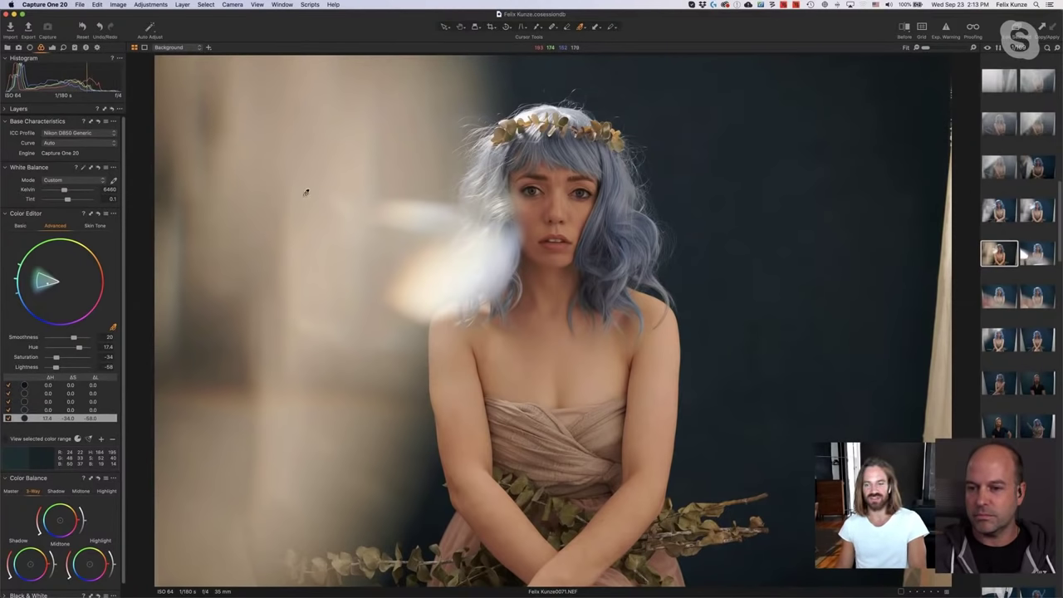
# Try sampling two spots of the blue hair as the Color Editor's Skin Tone range.
pyautogui.click(96, 226)
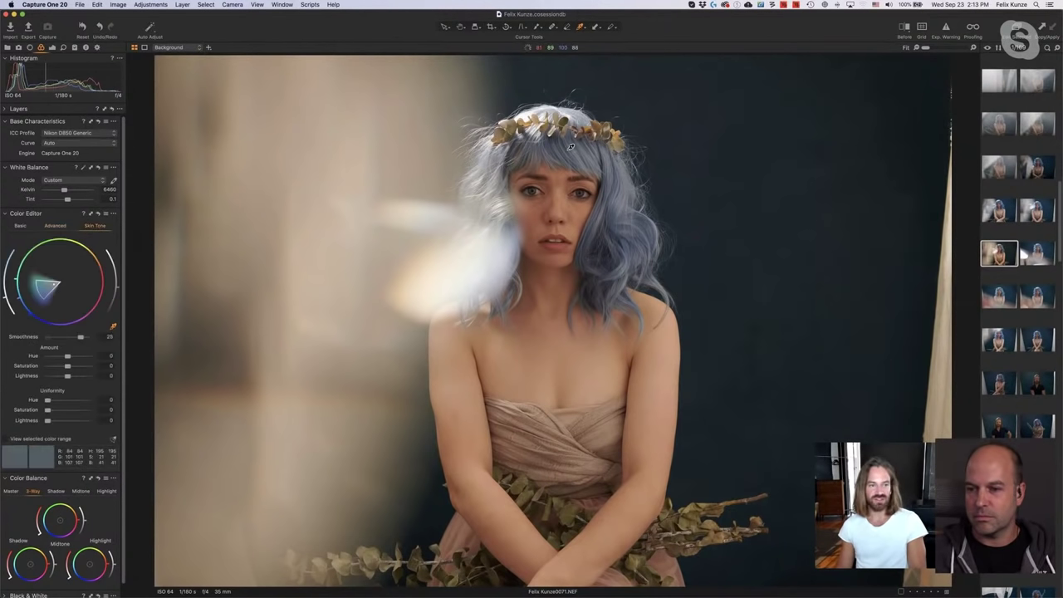
pyautogui.click(616, 155)
pyautogui.click(574, 143)
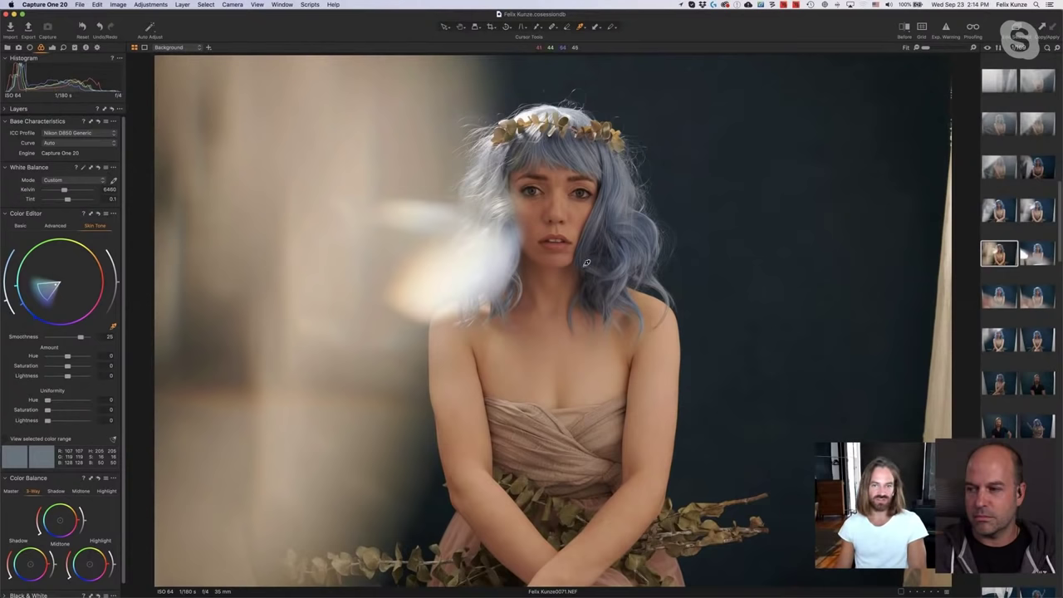
# Reset all adjustments on the portrait and warm its white balance to 6173 Kelvin.
pyautogui.press('super+r')
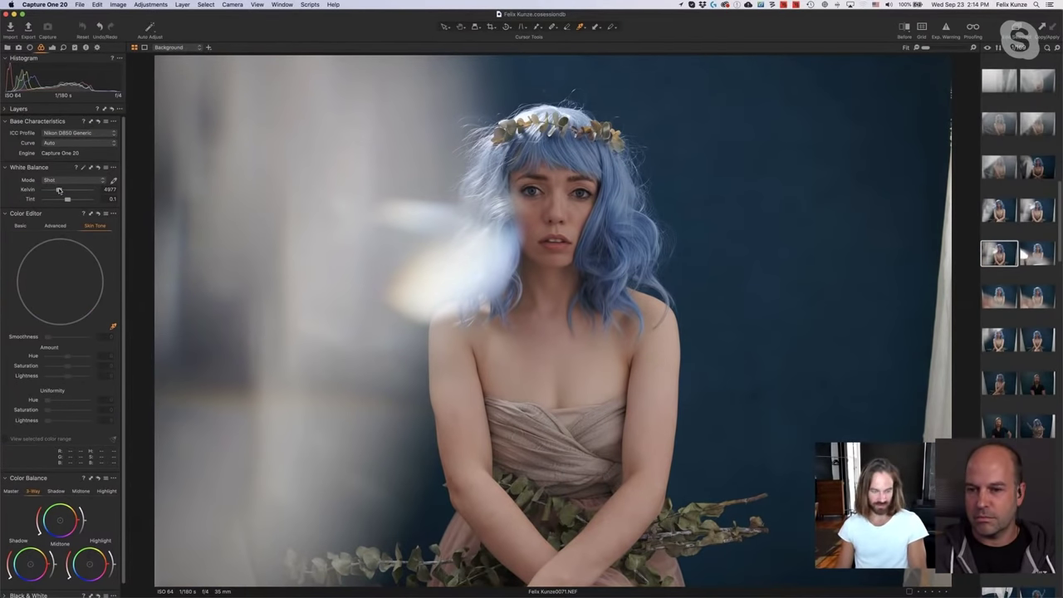
pyautogui.moveTo(59, 190); pyautogui.dragTo(63, 189)
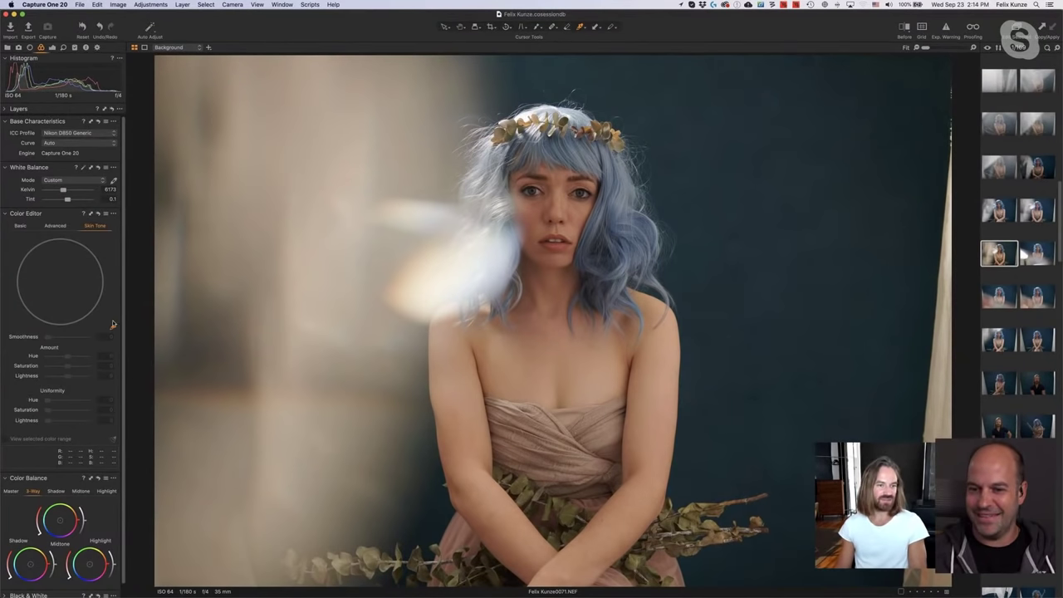
# Sample the blue backdrop as a new Advanced Color Editor range and set its hue to 24.8.
pyautogui.click(717, 224)
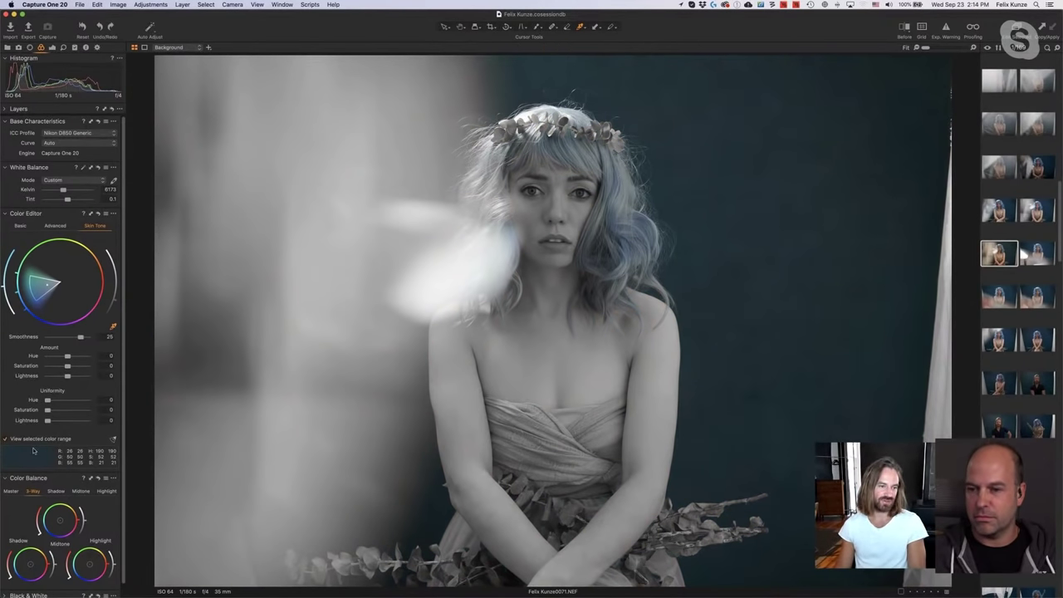
pyautogui.click(56, 226)
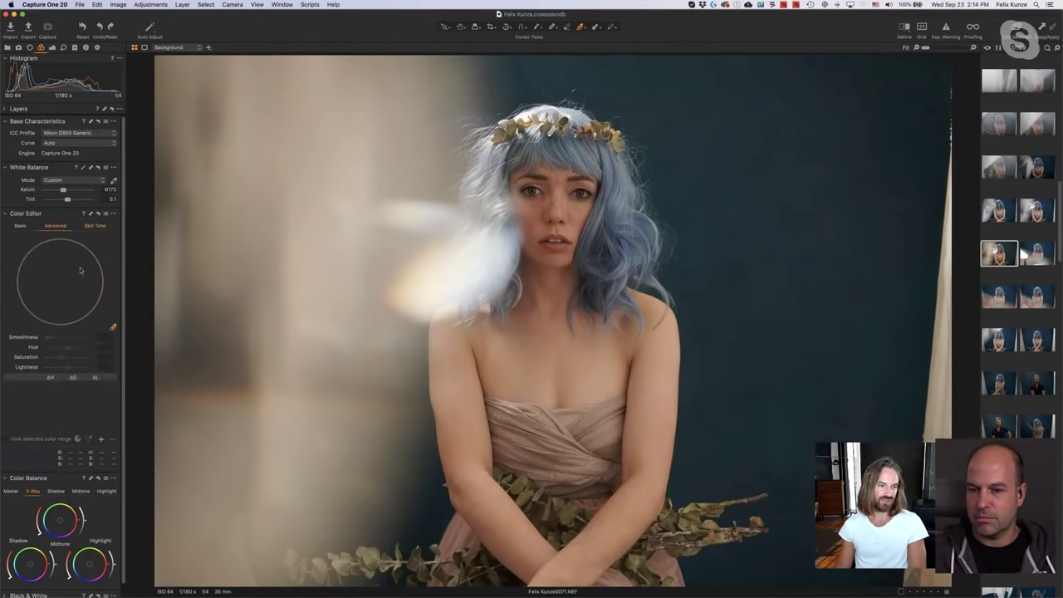
pyautogui.click(712, 266)
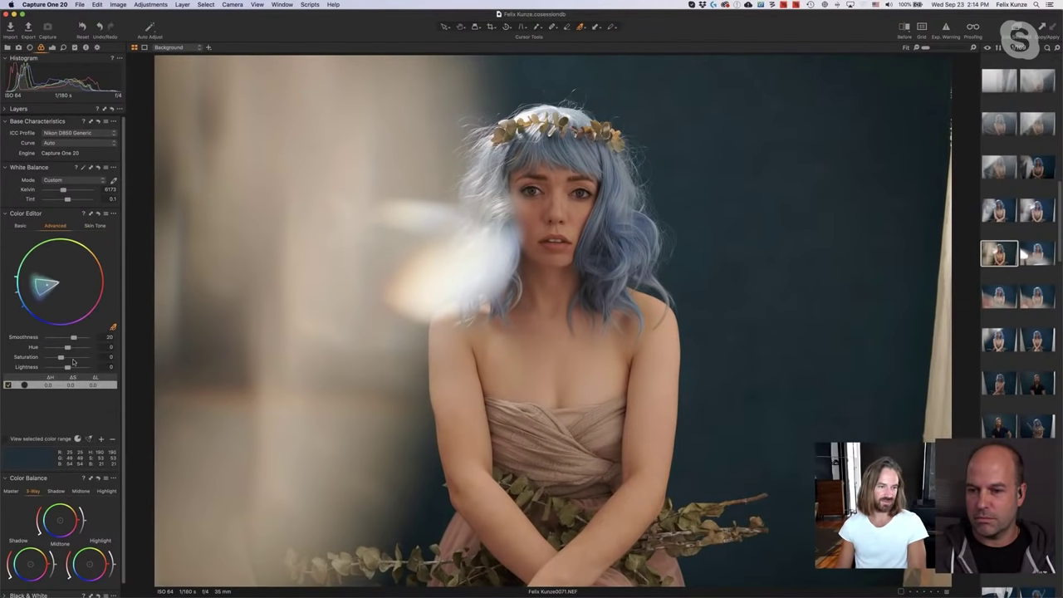
pyautogui.moveTo(68, 350); pyautogui.dragTo(83, 350)
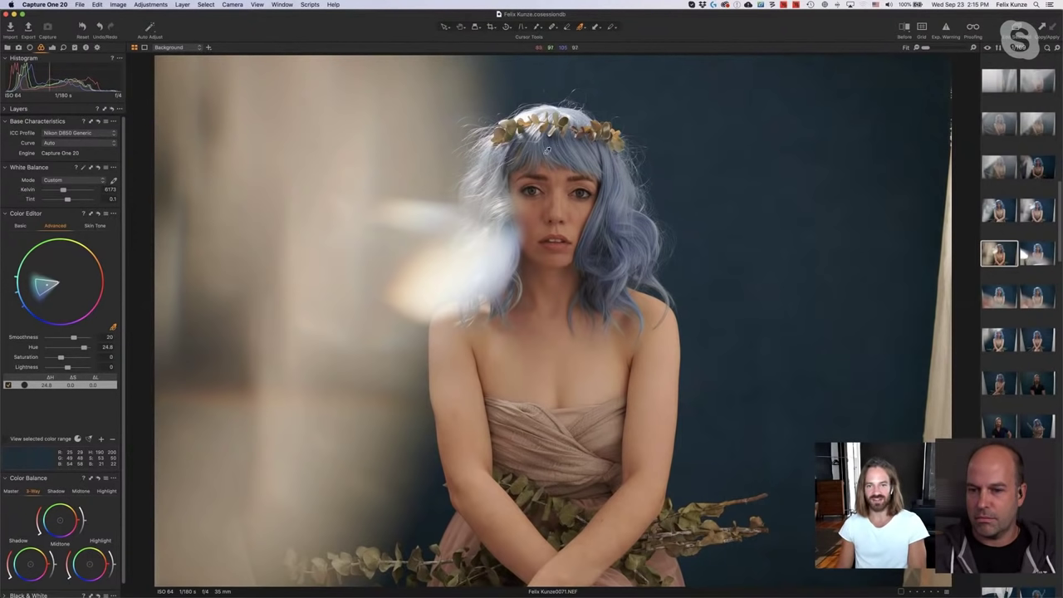
# Sample three spots of the blue hair as separate Advanced color ranges, previewing their coverage, and select the first hair range.
pyautogui.click(645, 222)
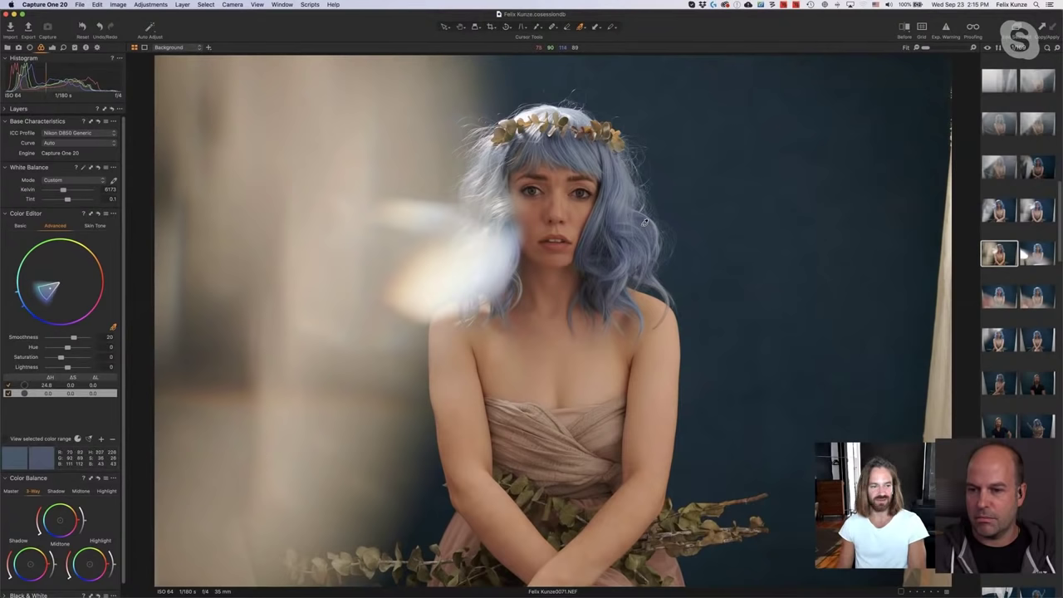
pyautogui.click(6, 440)
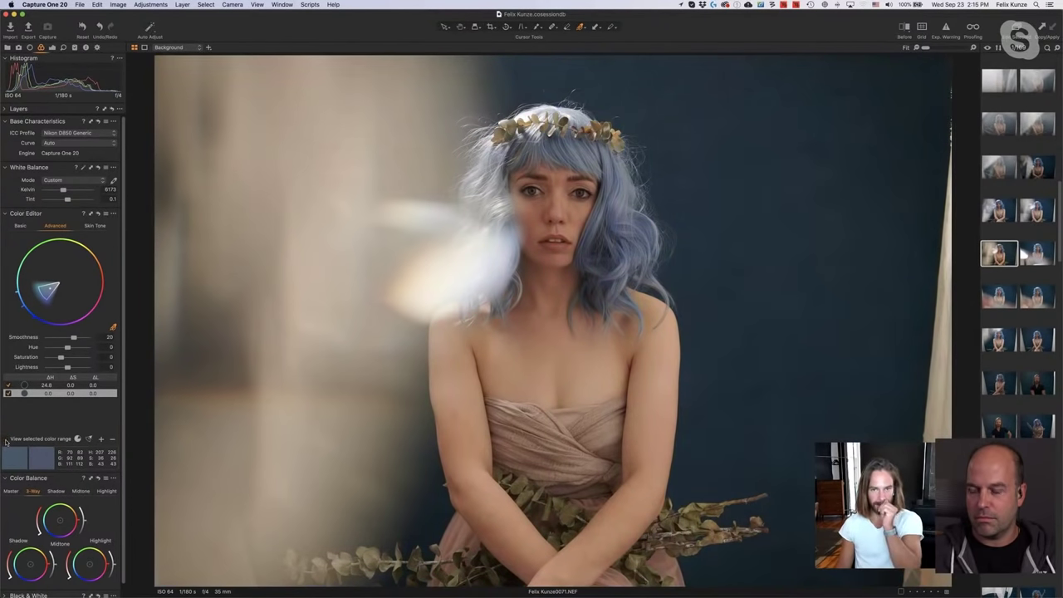
pyautogui.click(628, 240)
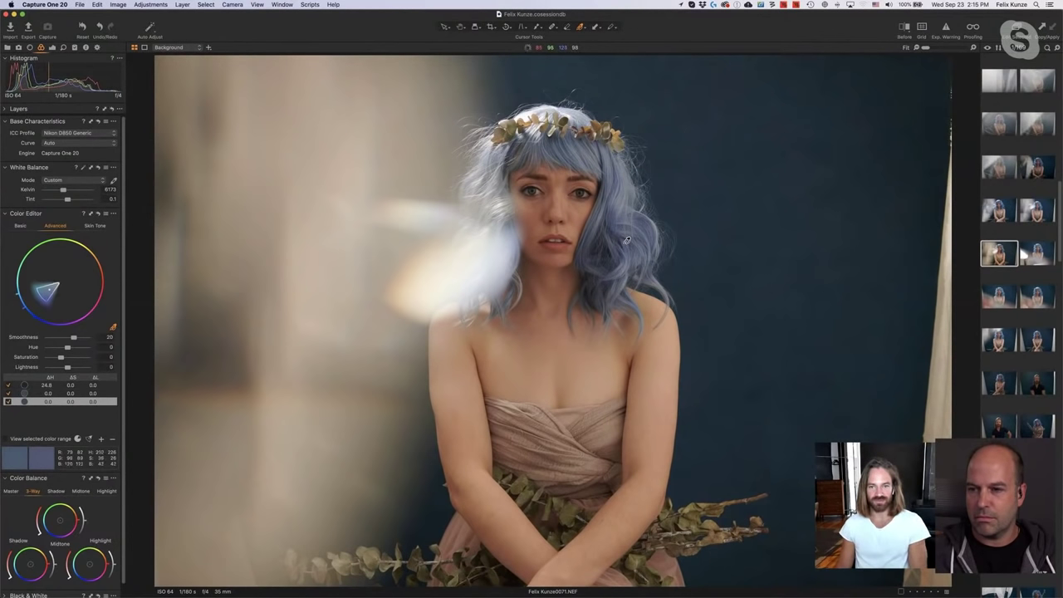
pyautogui.click(7, 440)
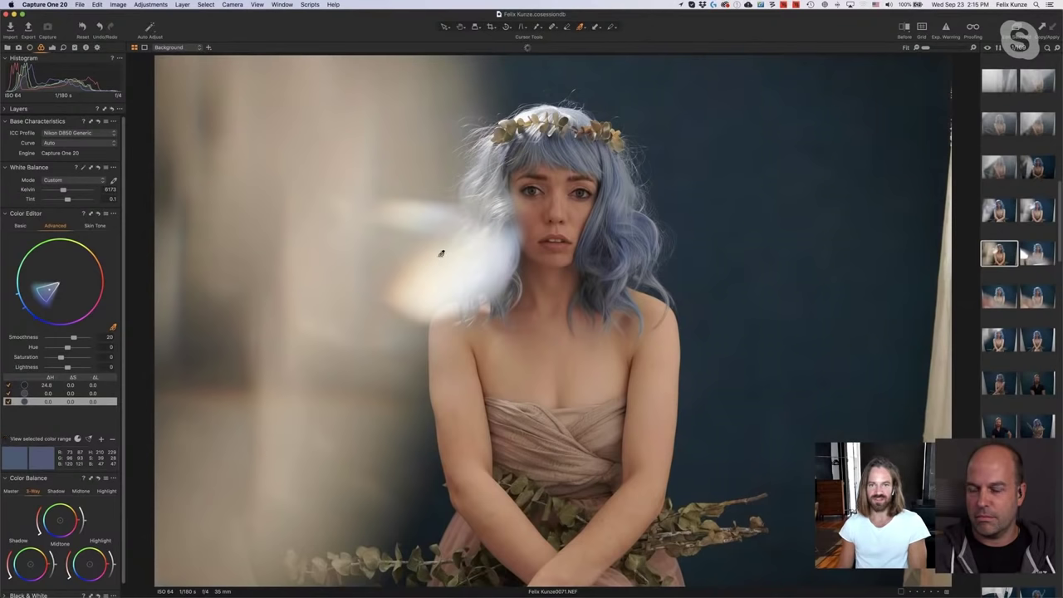
pyautogui.click(529, 147)
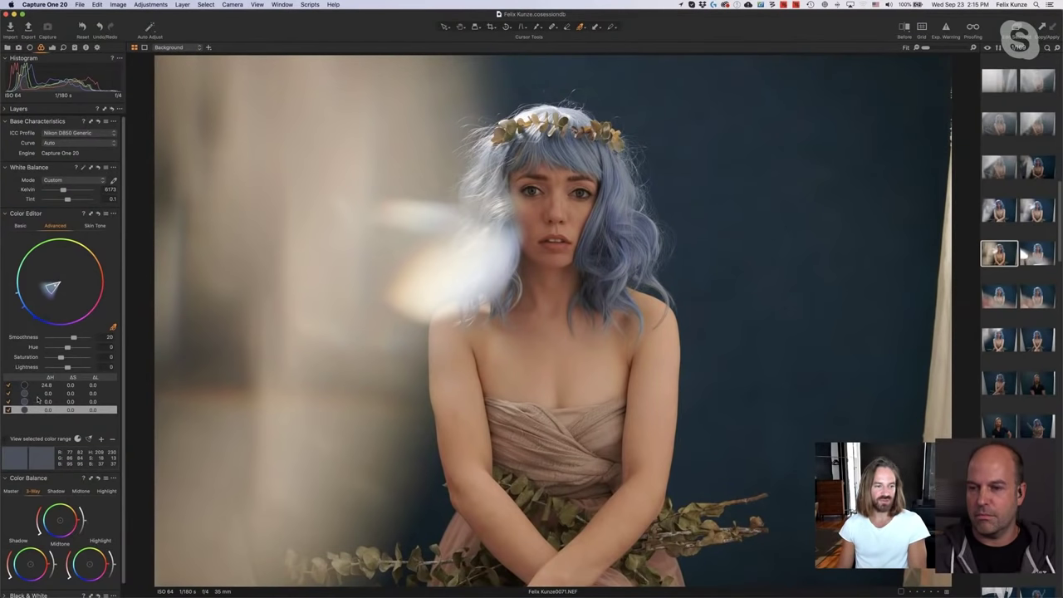
pyautogui.click(41, 395)
pyautogui.moveTo(68, 348)
pyautogui.mouseDown()
pyautogui.moveTo(88, 348)
pyautogui.moveTo(48, 347)
pyautogui.moveTo(67, 346)
pyautogui.mouseUp()
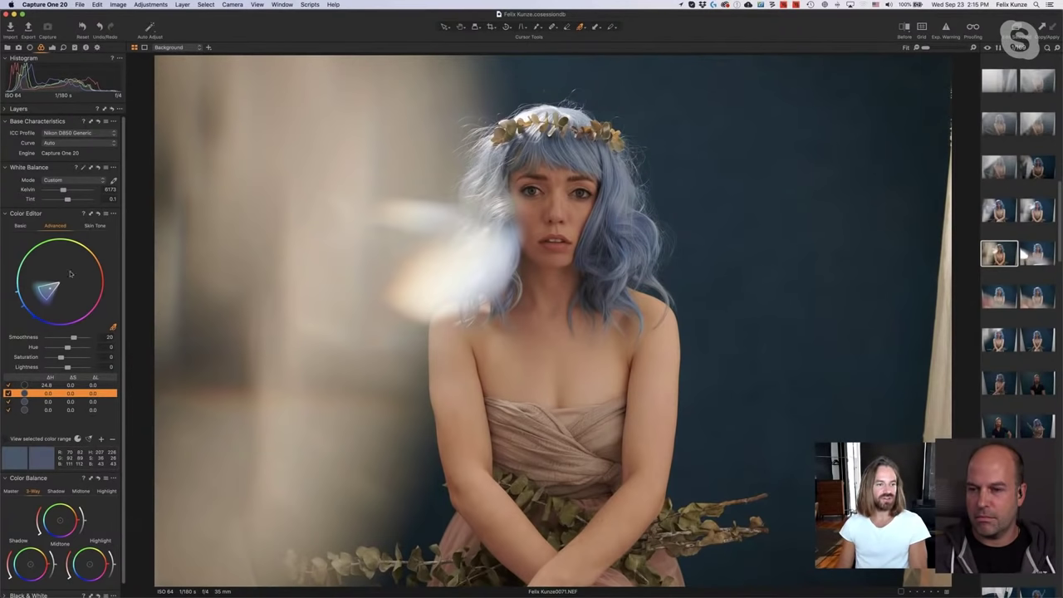
# Compare the coverage of the cyan and blue color ranges in the Color Editor's Basic mode, leaving the ranges unedited.
pyautogui.click(20, 226)
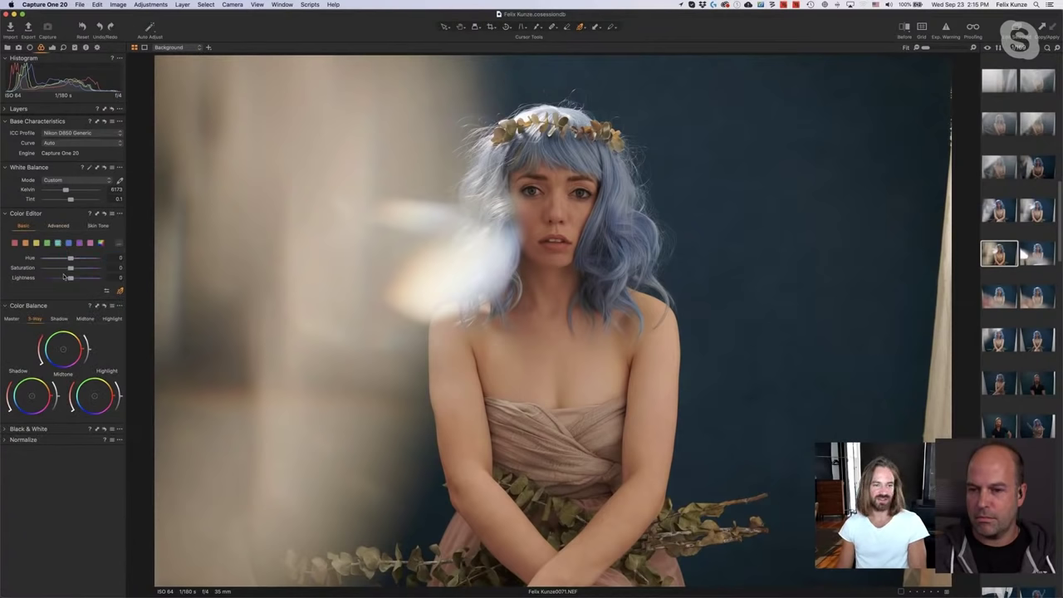
pyautogui.click(120, 245)
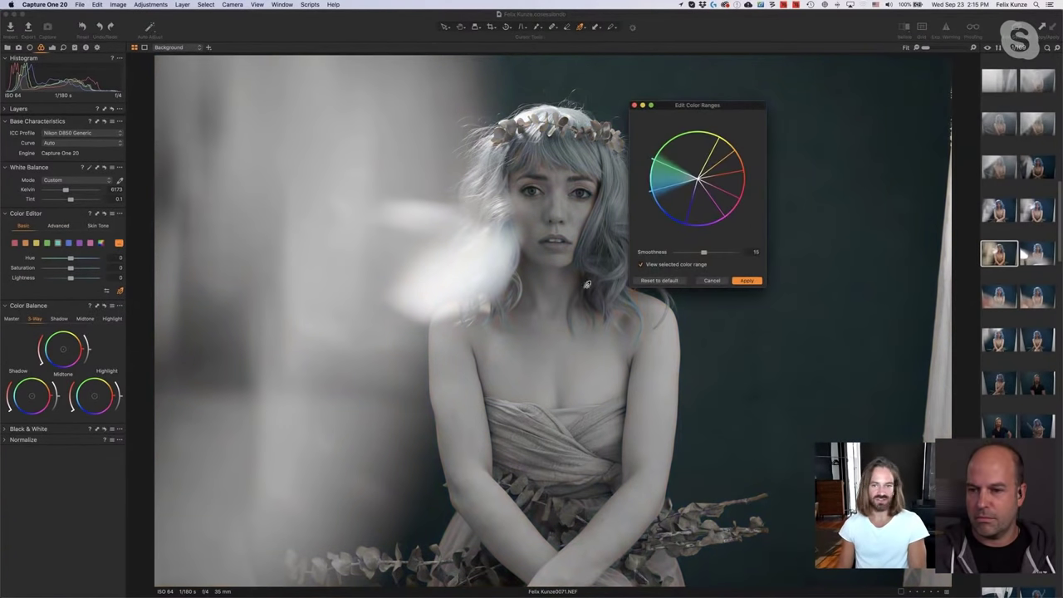
pyautogui.moveTo(678, 101); pyautogui.dragTo(779, 112)
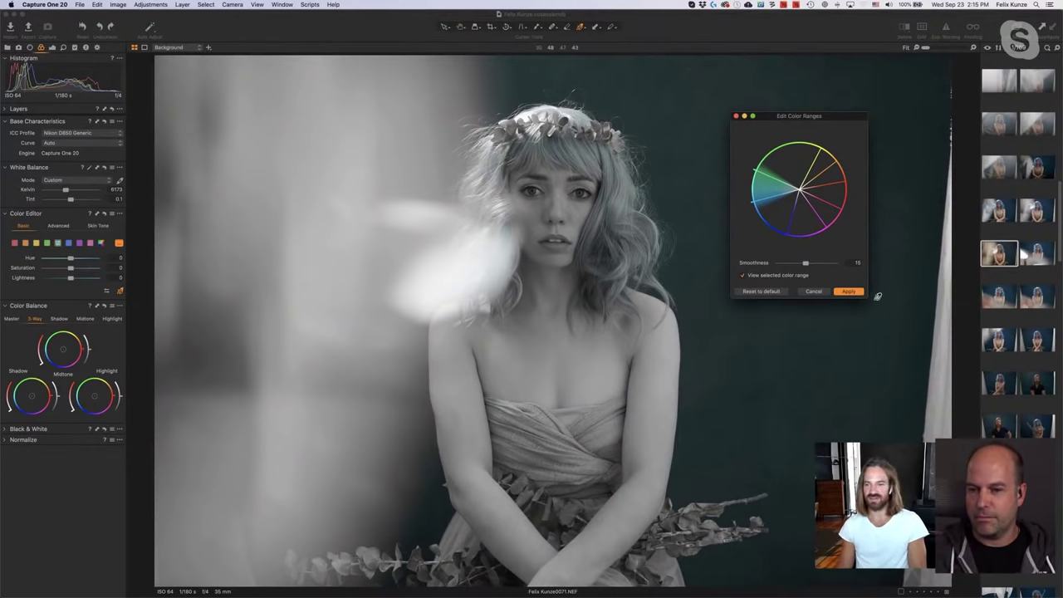
pyautogui.click(813, 291)
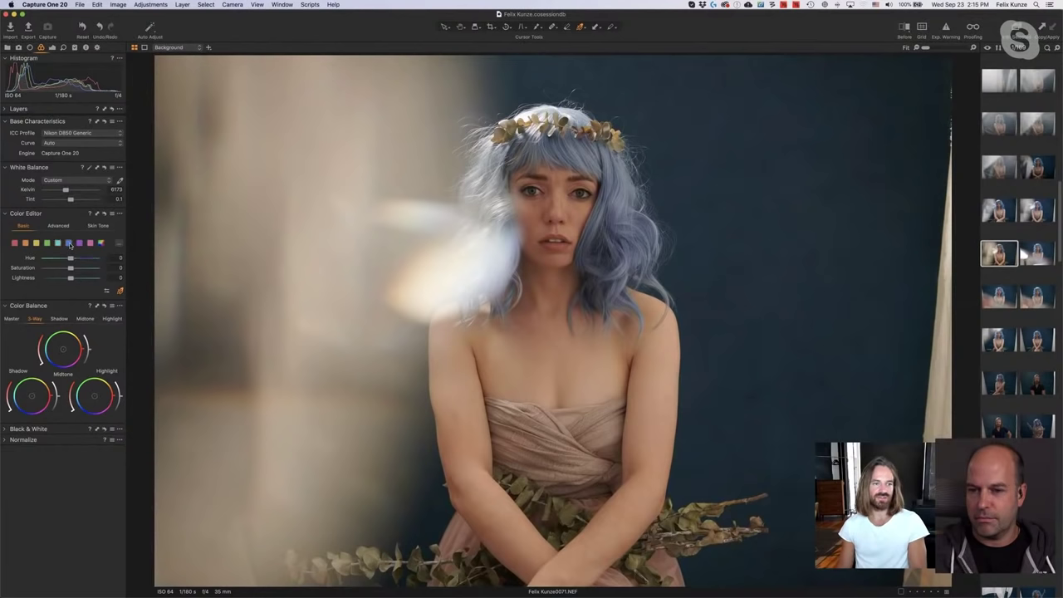
pyautogui.doubleClick(120, 245)
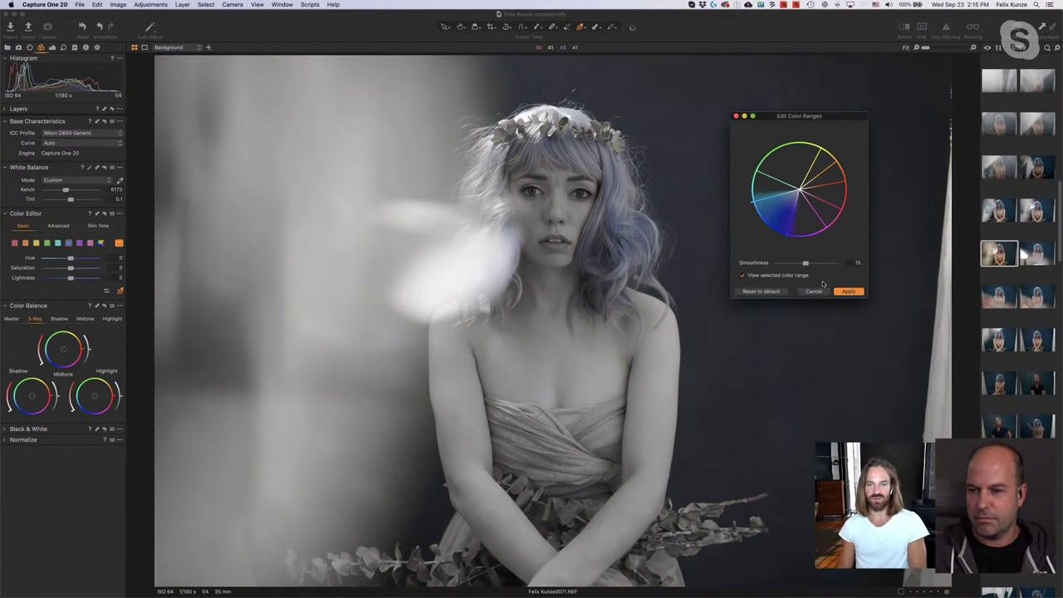
pyautogui.click(735, 117)
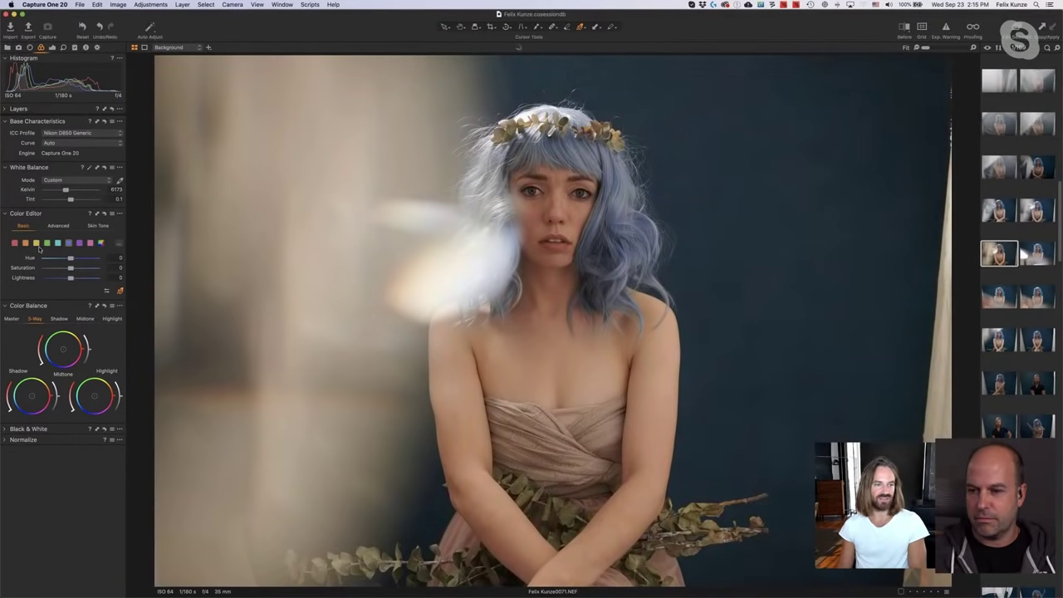
pyautogui.doubleClick(118, 244)
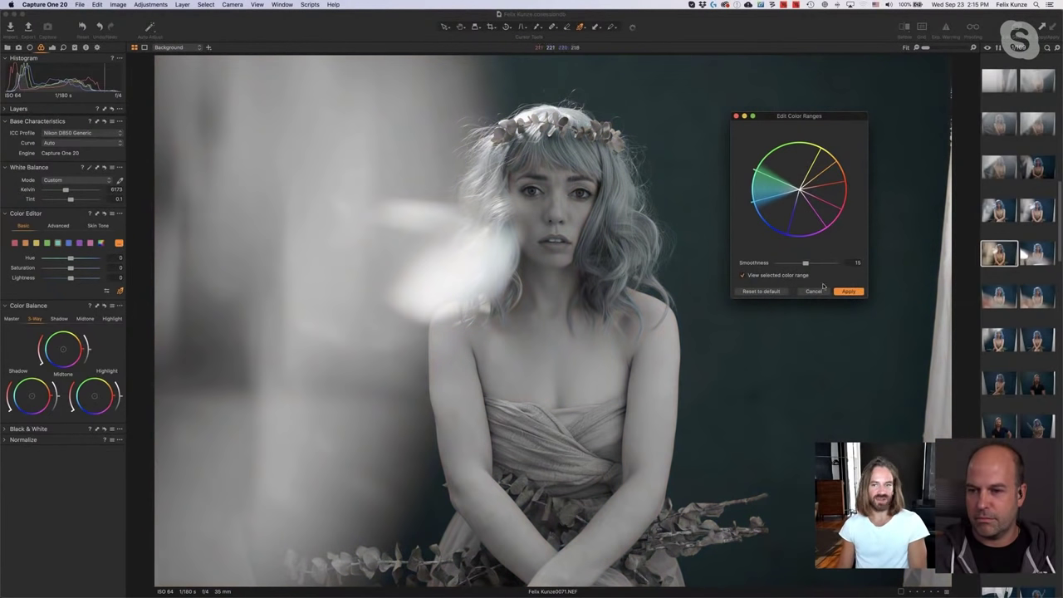
pyautogui.click(736, 117)
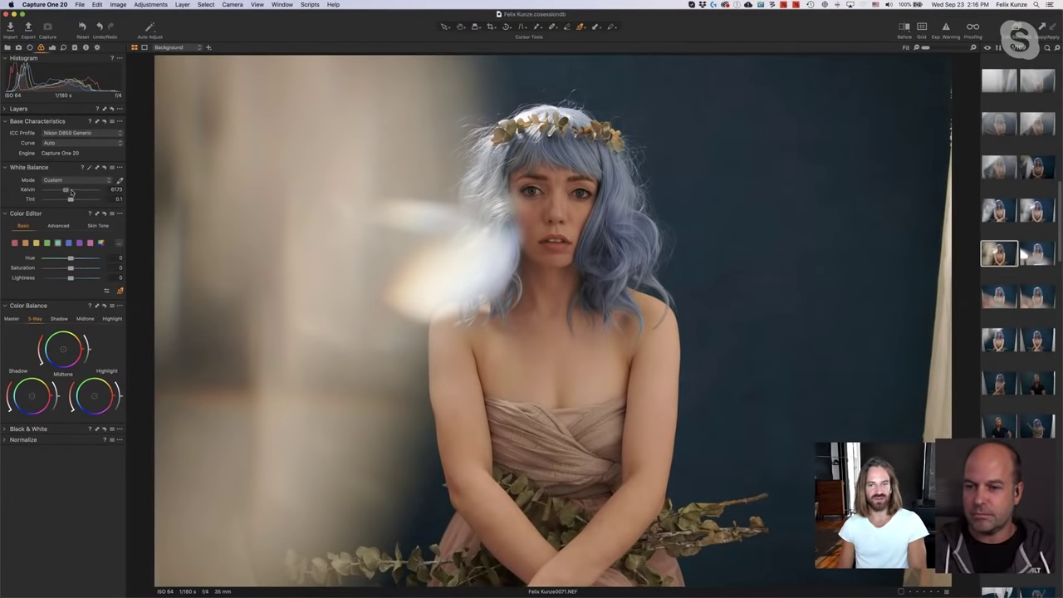
# Try a white balance of 11919 Kelvin, preview the cyan range's coverage and undo the white balance change.
pyautogui.moveTo(71, 191); pyautogui.dragTo(94, 191)
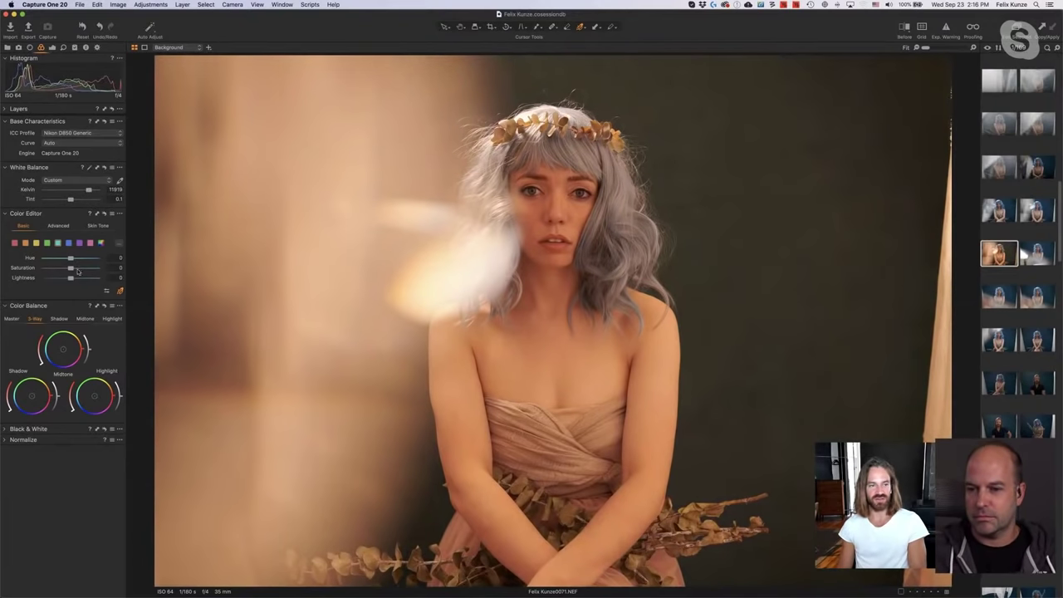
pyautogui.click(117, 244)
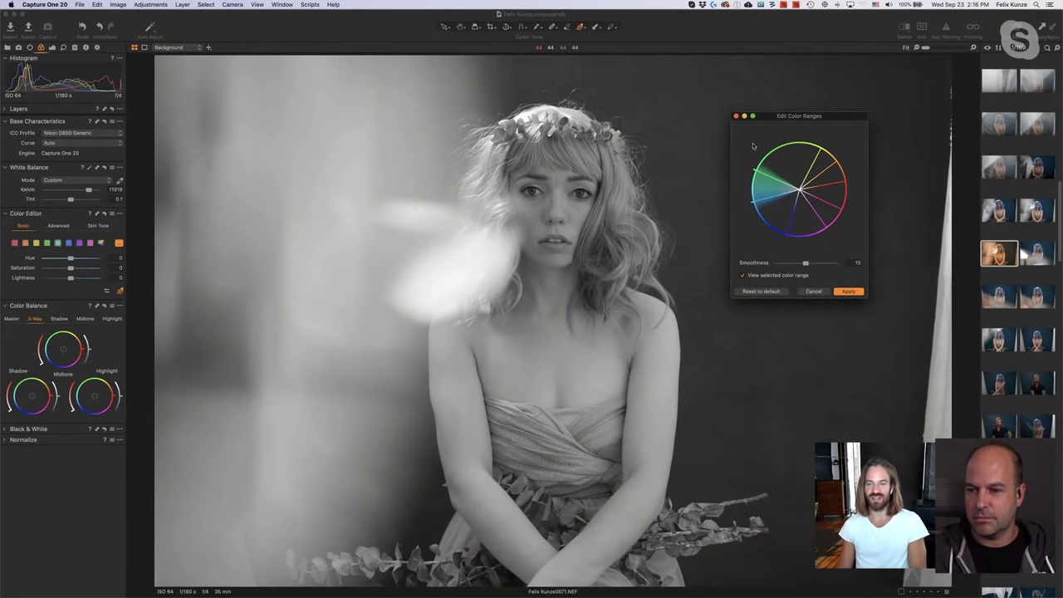
pyautogui.click(735, 116)
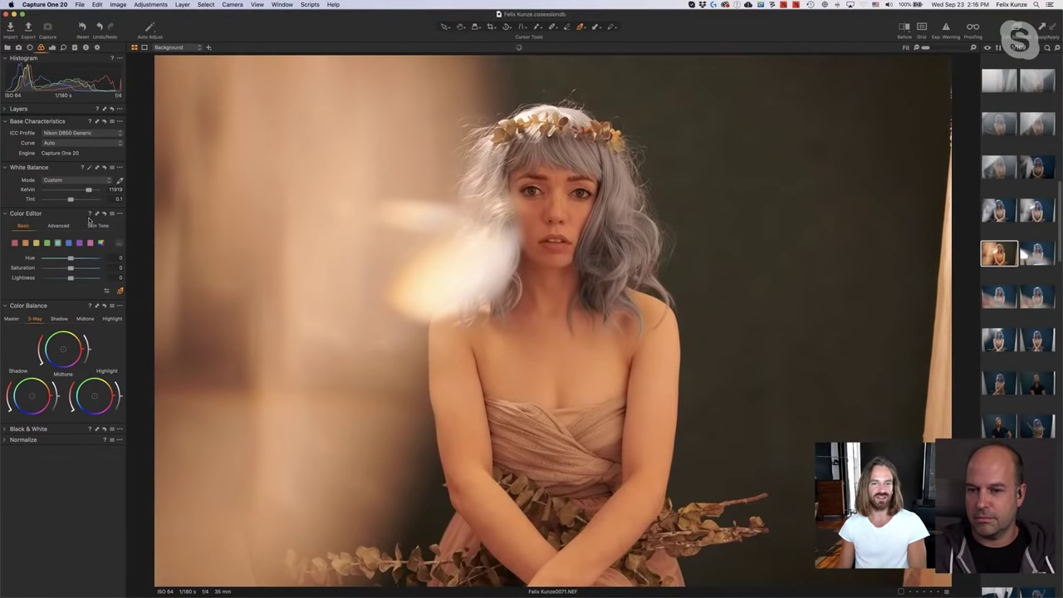
pyautogui.press('super+z')
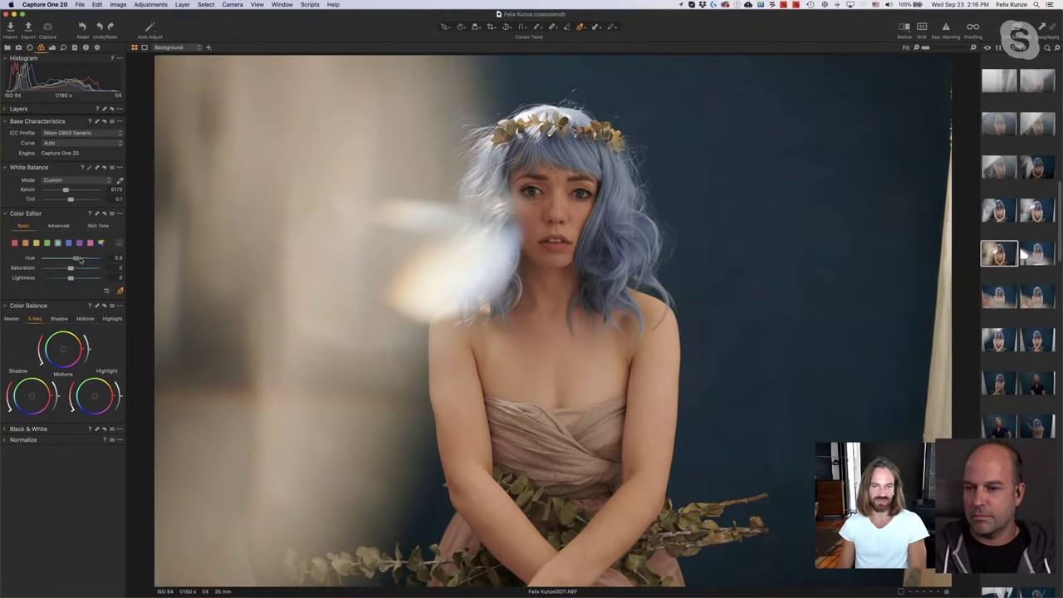
# Try a hue of 30 for the cyan range in the Basic Color Editor and set it to 6.3.
pyautogui.moveTo(80, 260); pyautogui.dragTo(96, 258)
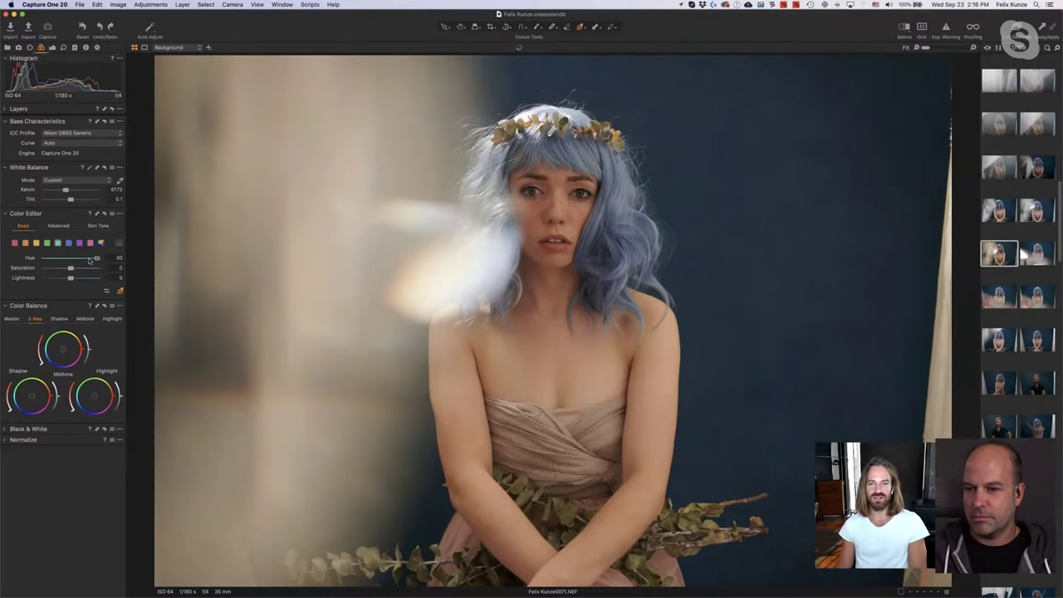
pyautogui.moveTo(90, 260)
pyautogui.mouseDown()
pyautogui.moveTo(24, 260)
pyautogui.moveTo(92, 259)
pyautogui.moveTo(50, 260)
pyautogui.moveTo(74, 258)
pyautogui.mouseUp()
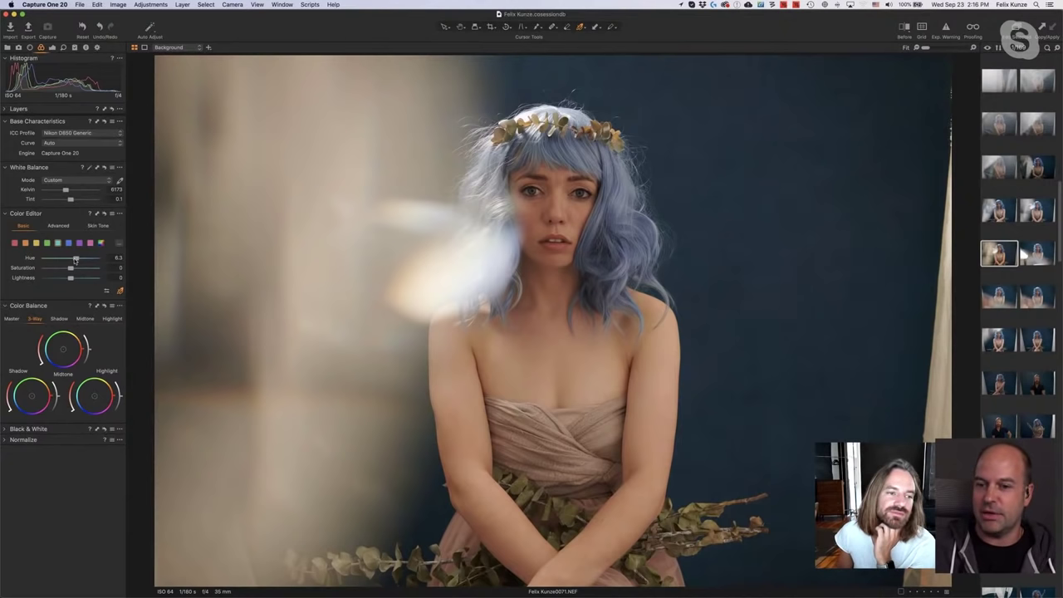
# Try lower hues for the cyan range, set its hue to 27 and raise its saturation slightly.
pyautogui.moveTo(77, 260); pyautogui.dragTo(48, 260)
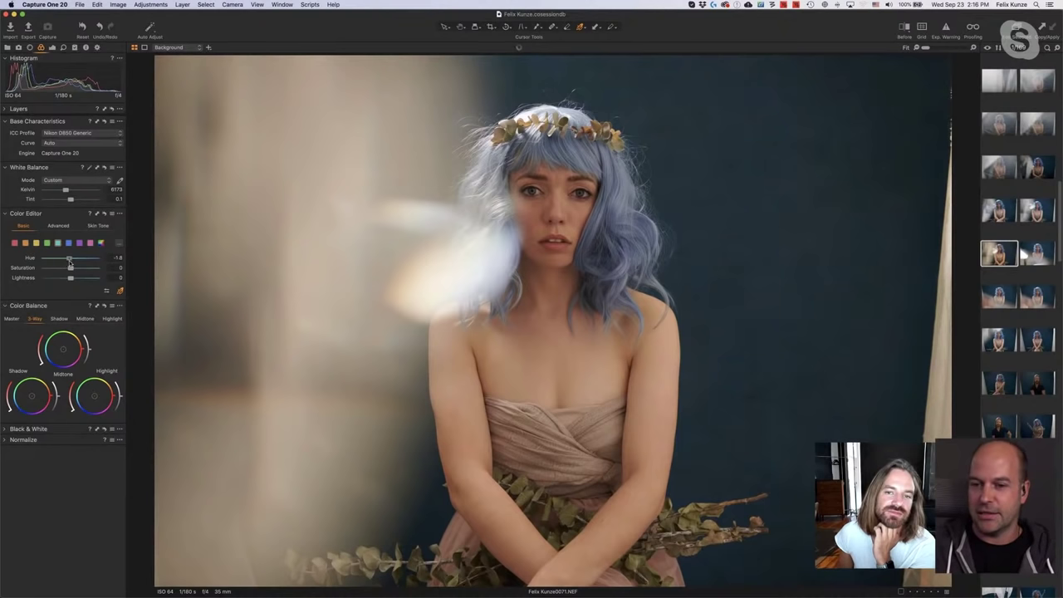
pyautogui.moveTo(76, 261); pyautogui.dragTo(103, 267)
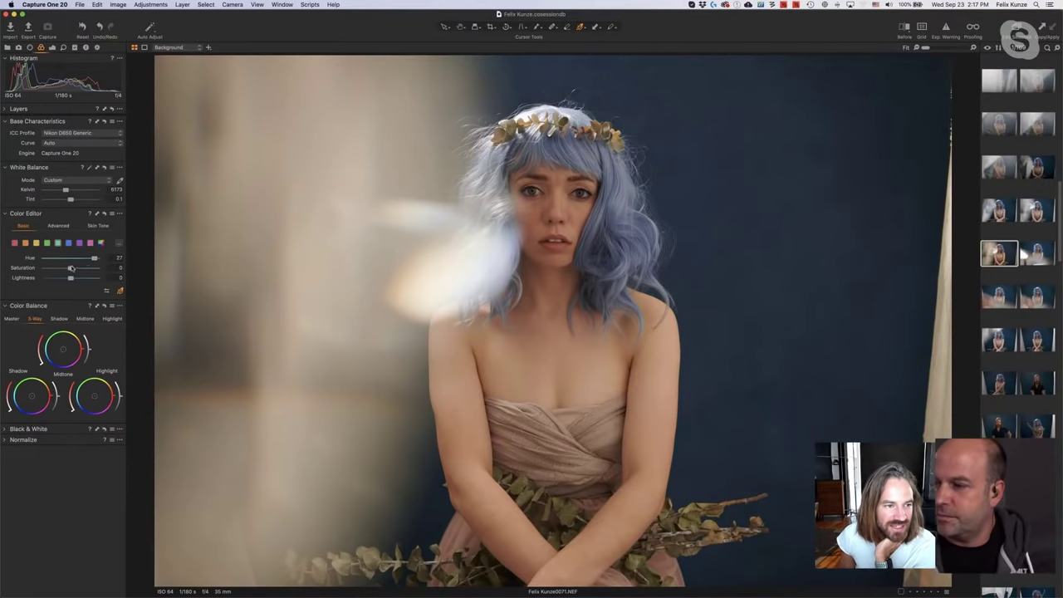
pyautogui.moveTo(80, 269)
pyautogui.mouseDown()
pyautogui.moveTo(97, 270)
pyautogui.moveTo(73, 270)
pyautogui.mouseUp()
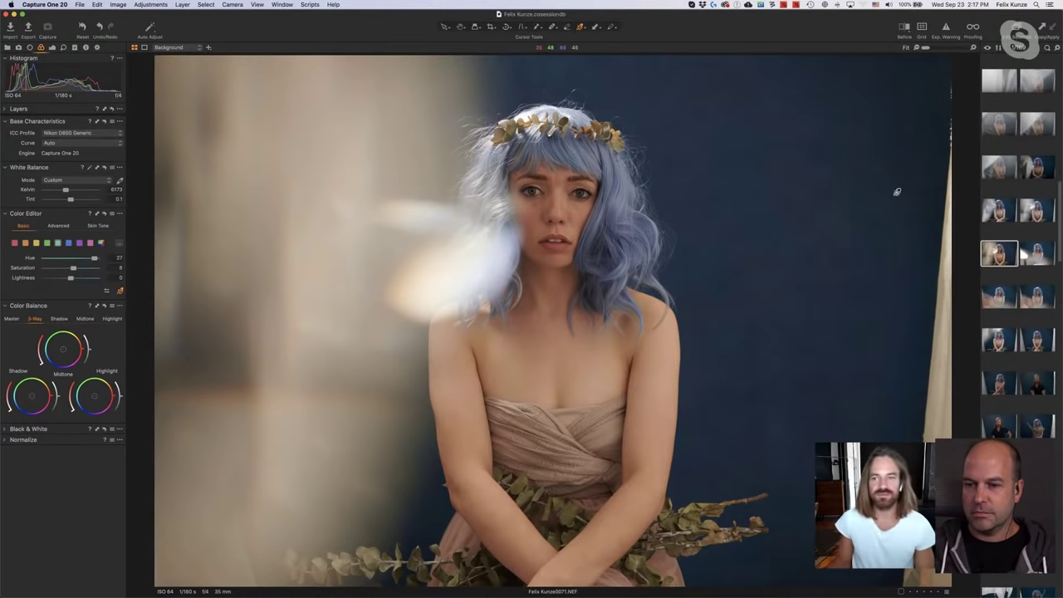
# Browse the session's earlier portraits, viewing the dark blue-backdrop shots and the eucalyptus portrait beside the white curtain.
pyautogui.scroll(6, 1045, 139)
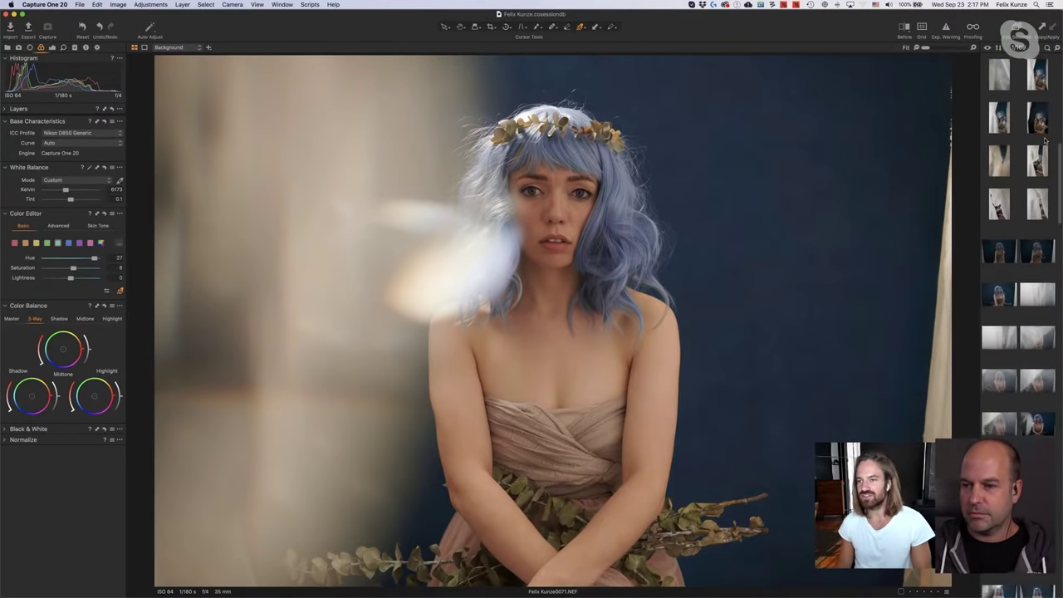
pyautogui.scroll(3, 1034, 141)
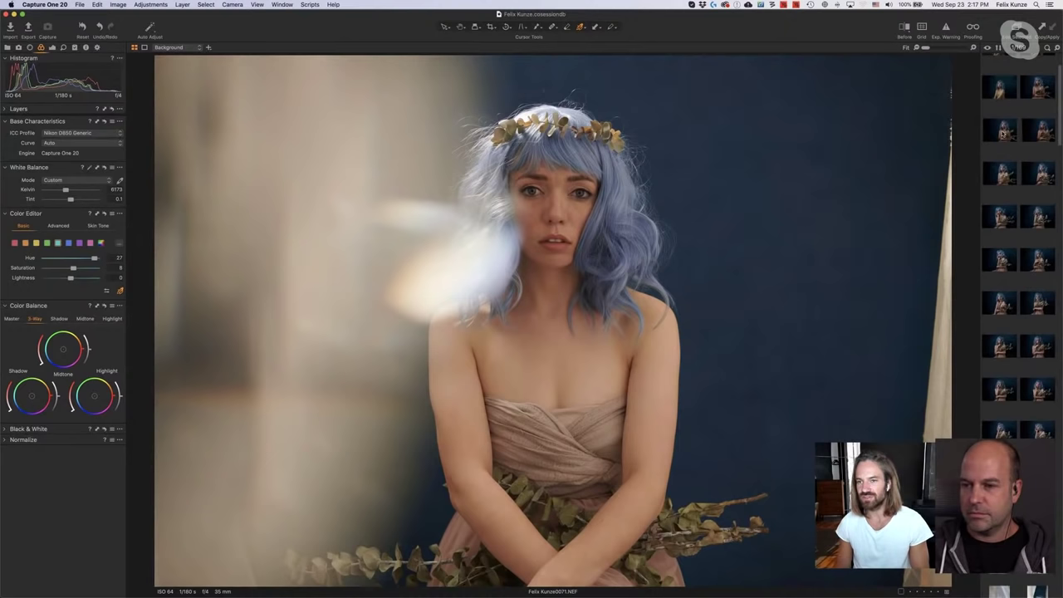
pyautogui.click(1000, 130)
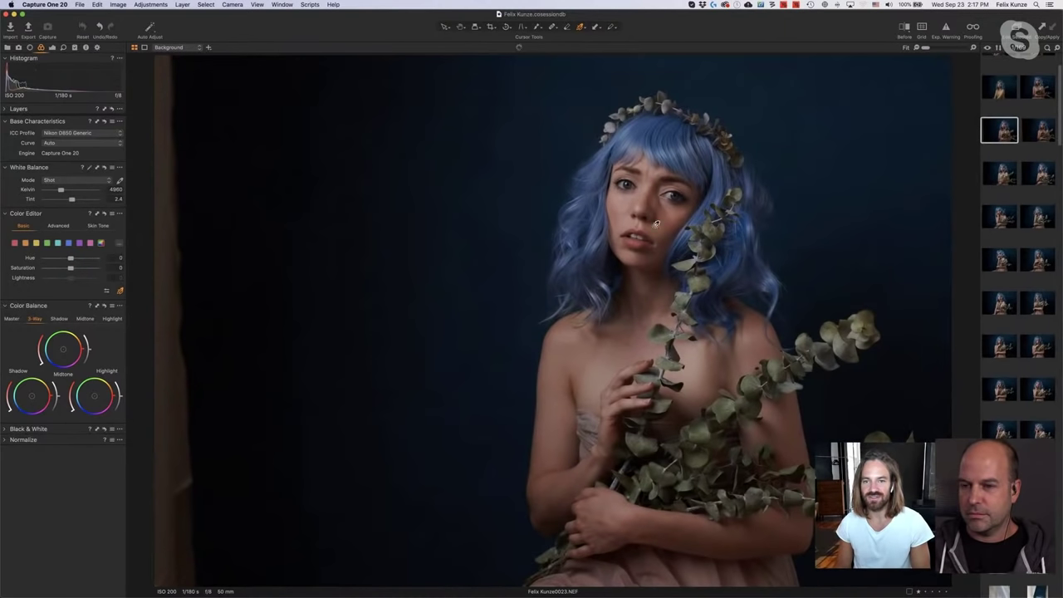
pyautogui.scroll(2, 1030, 165)
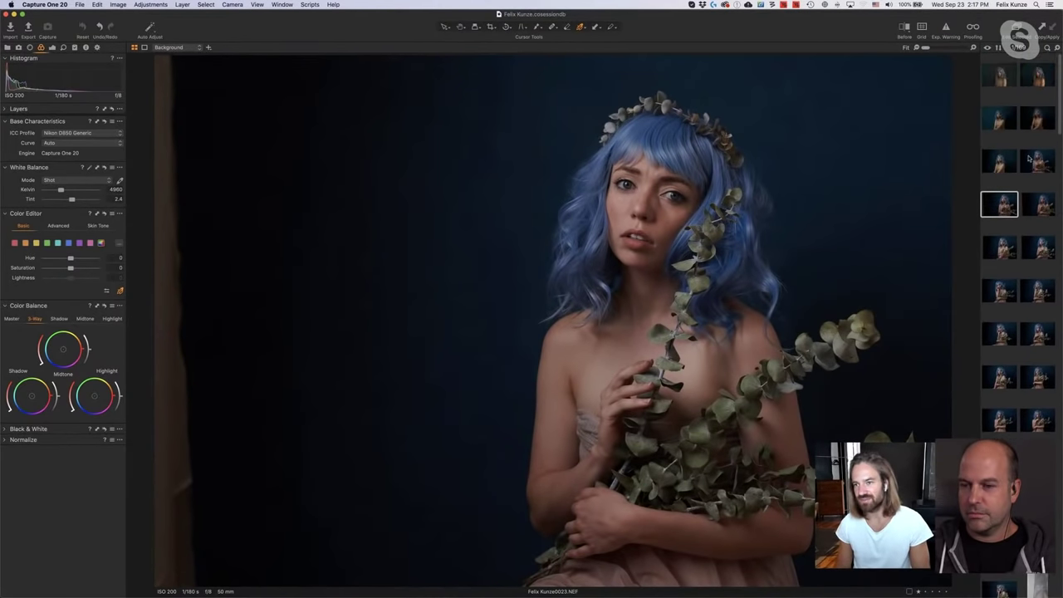
pyautogui.click(1011, 119)
pyautogui.scroll(-3, 1012, 200)
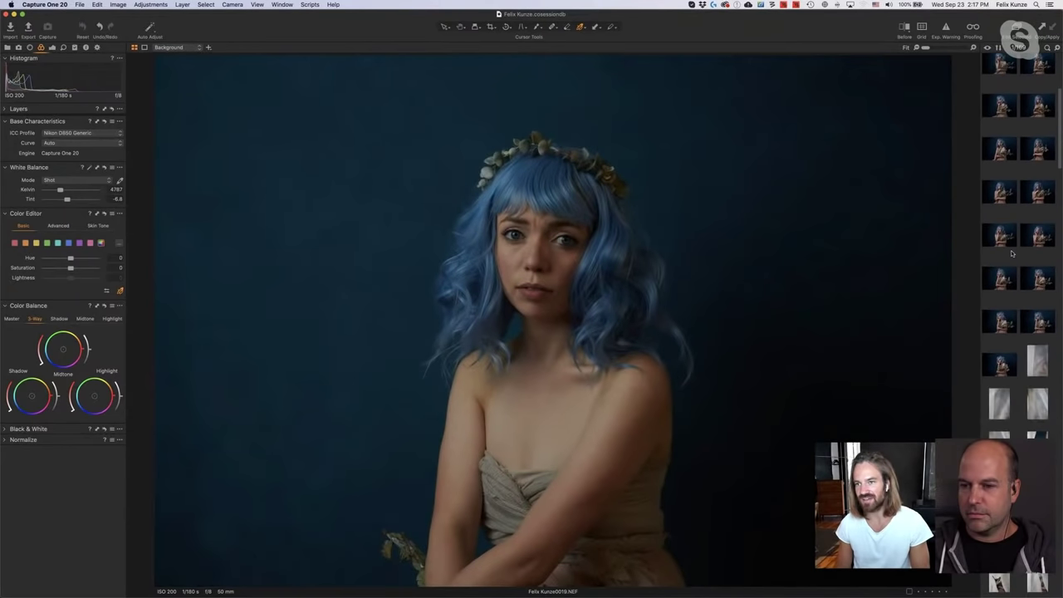
pyautogui.click(1000, 235)
pyautogui.scroll(-2, 996, 274)
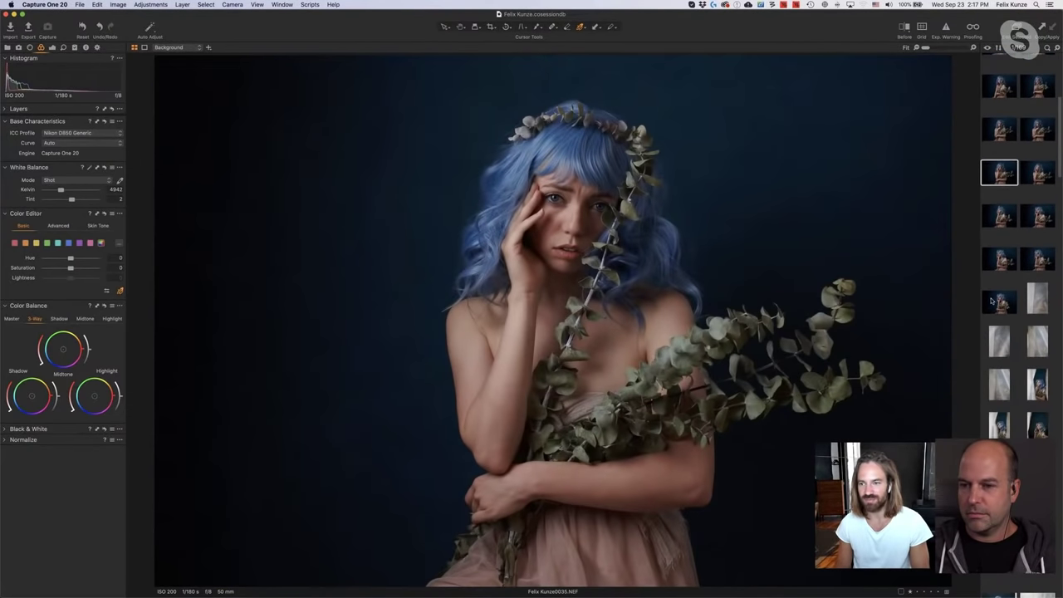
pyautogui.click(999, 300)
pyautogui.scroll(-2, 995, 341)
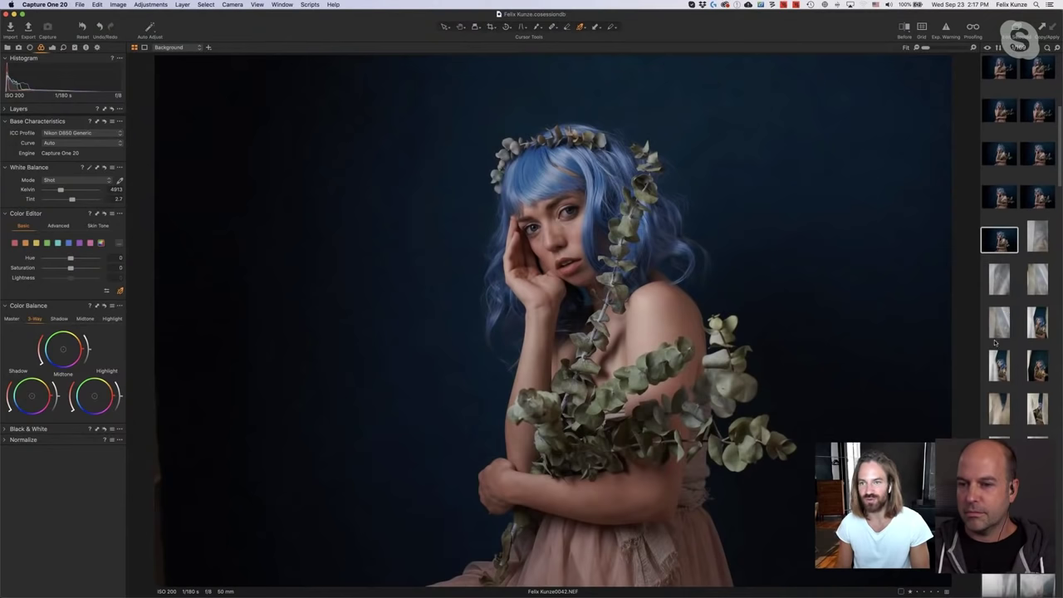
pyautogui.scroll(-3, 1045, 348)
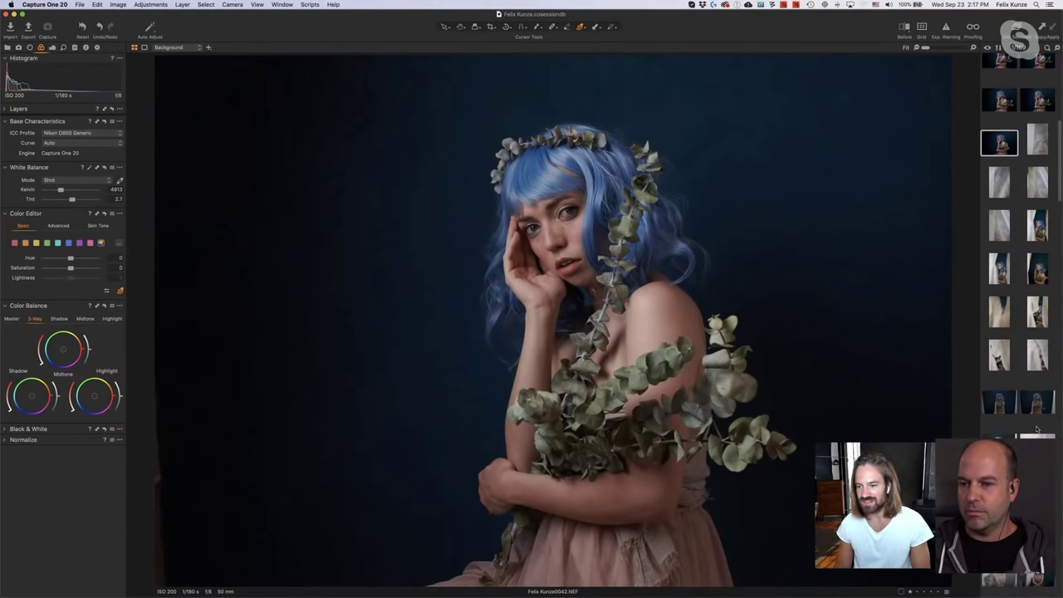
pyautogui.click(999, 426)
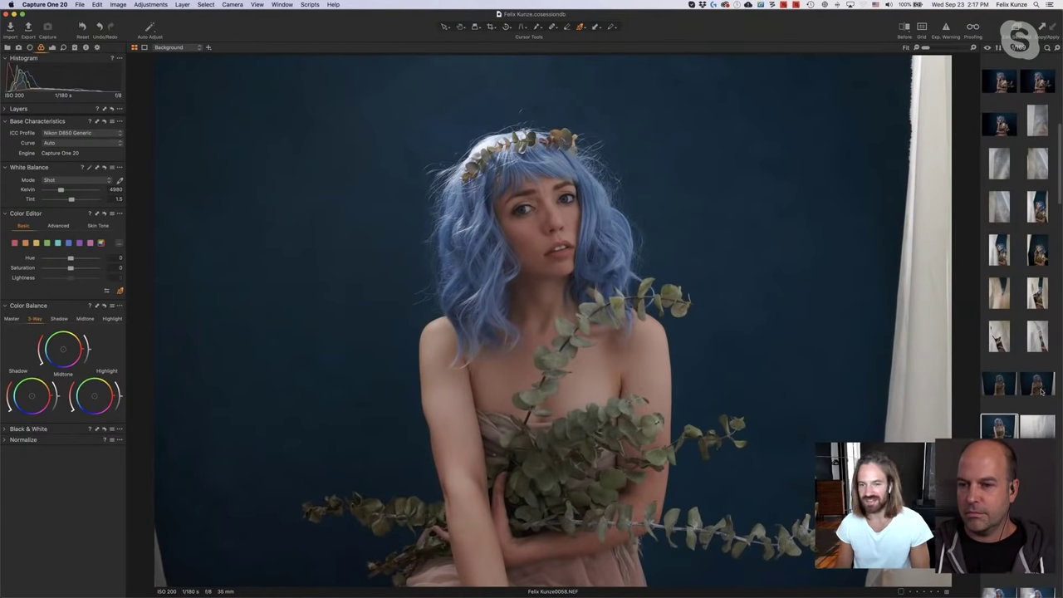
pyautogui.scroll(-7, 1042, 392)
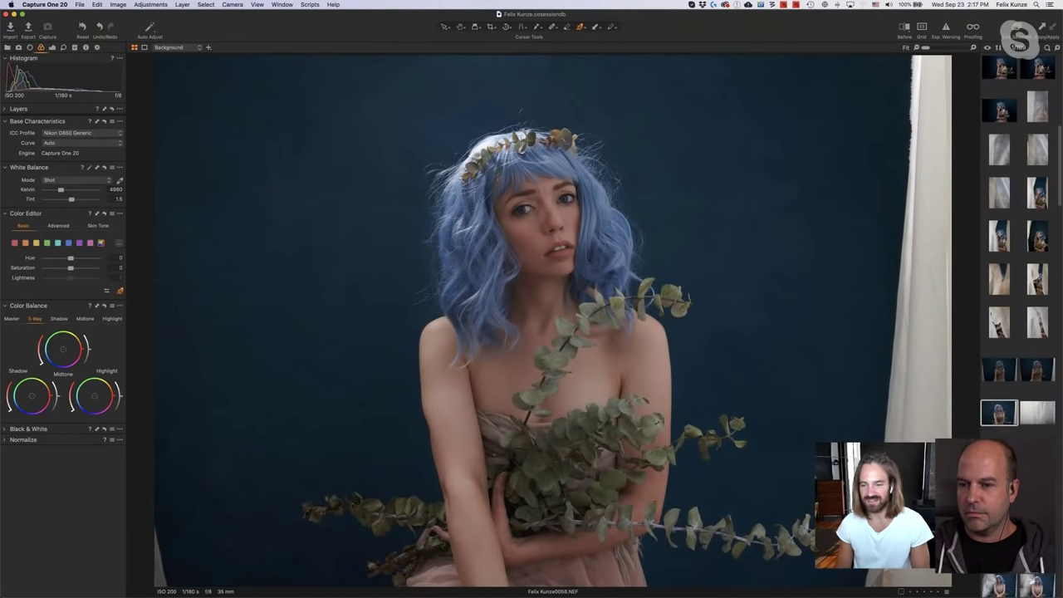
# Filter the session's images to those rated one star or higher.
pyautogui.click(1048, 48)
pyautogui.click(973, 58)
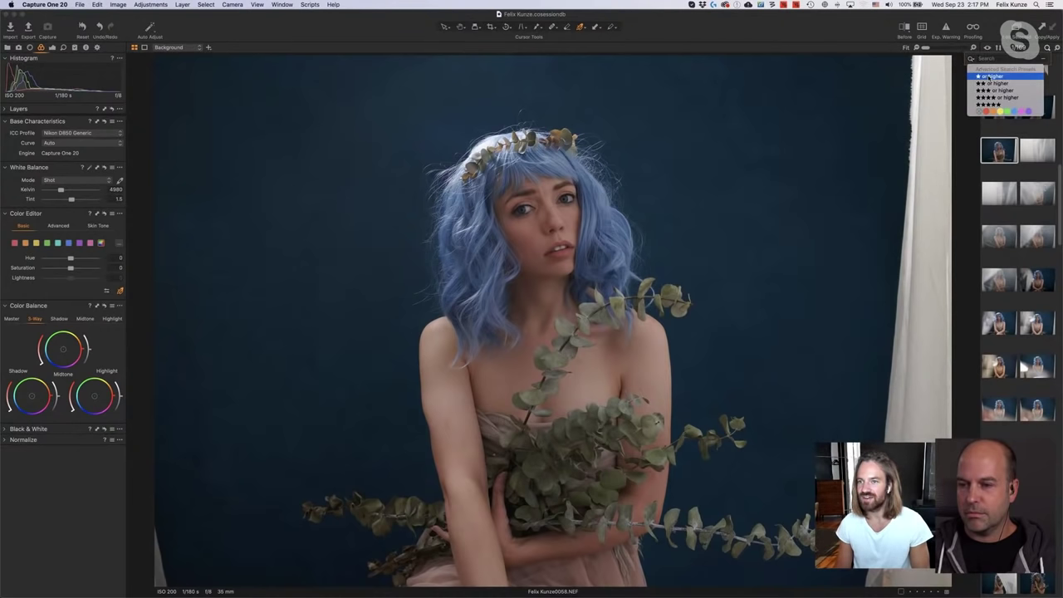
pyautogui.click(989, 77)
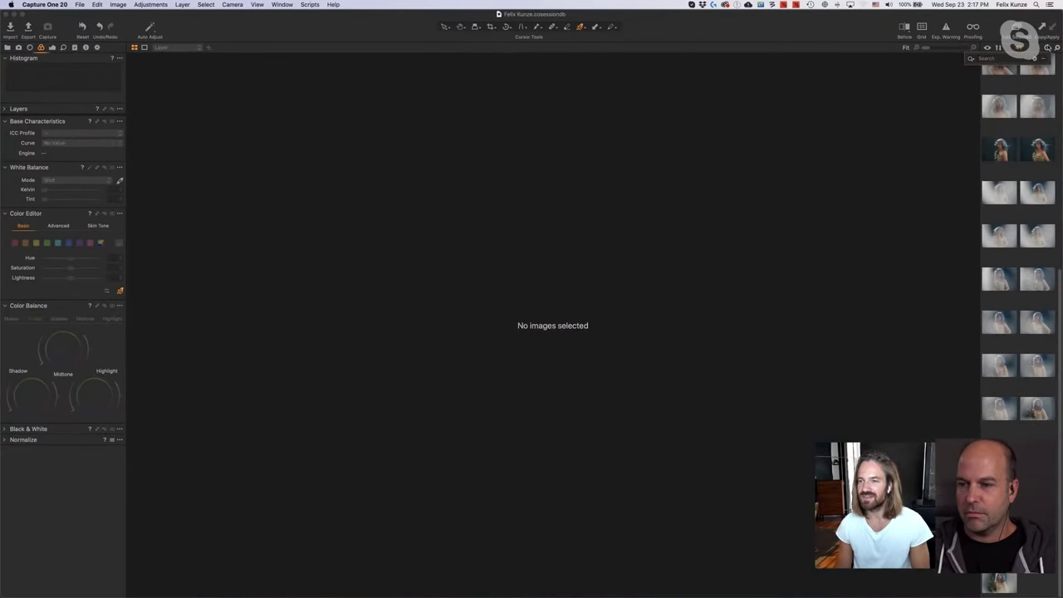
pyautogui.click(1048, 47)
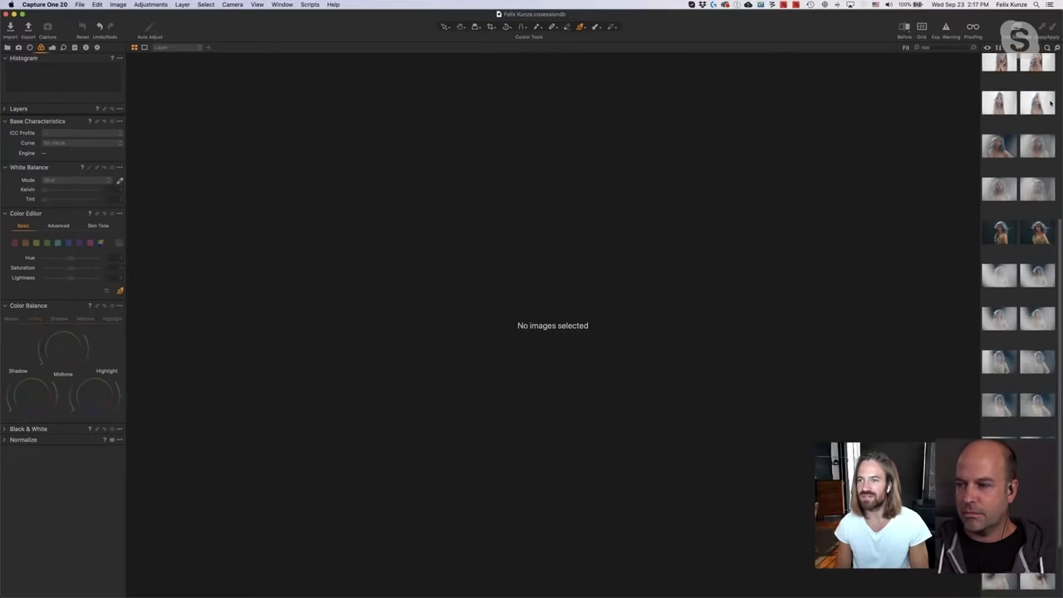
# Select the first six starred dark-backdrop portraits to view them side by side.
pyautogui.scroll(5, 1051, 103)
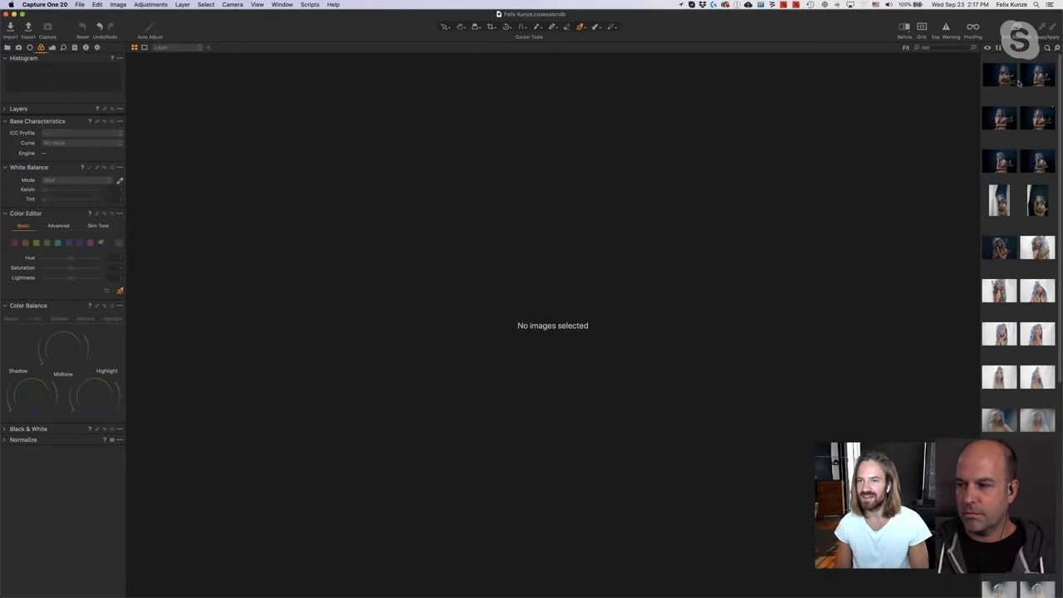
pyautogui.click(1003, 79)
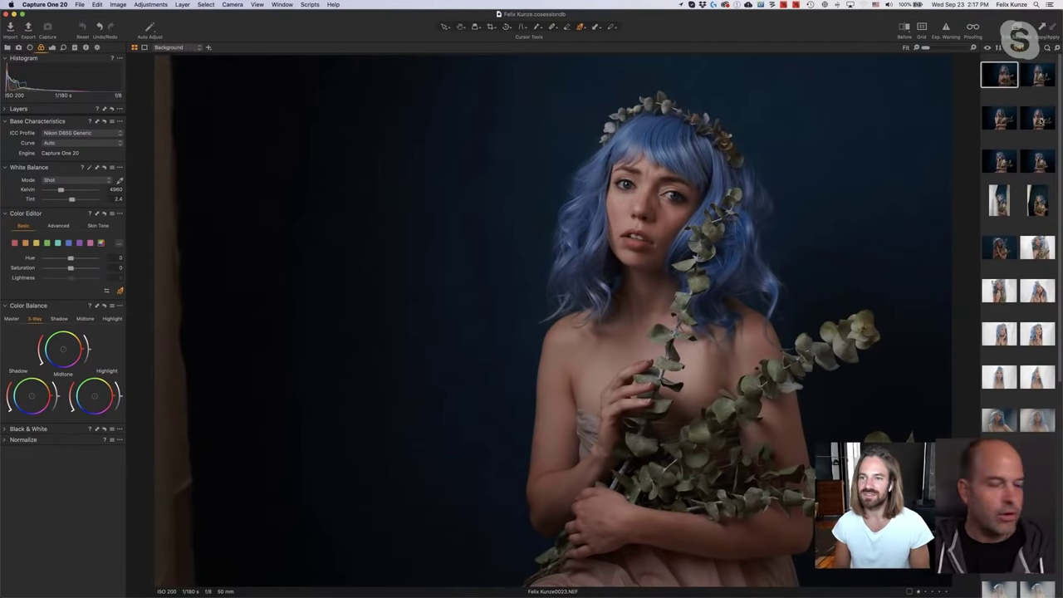
pyautogui.keyDown('shift'); pyautogui.click(1038, 118); pyautogui.keyUp('shift')
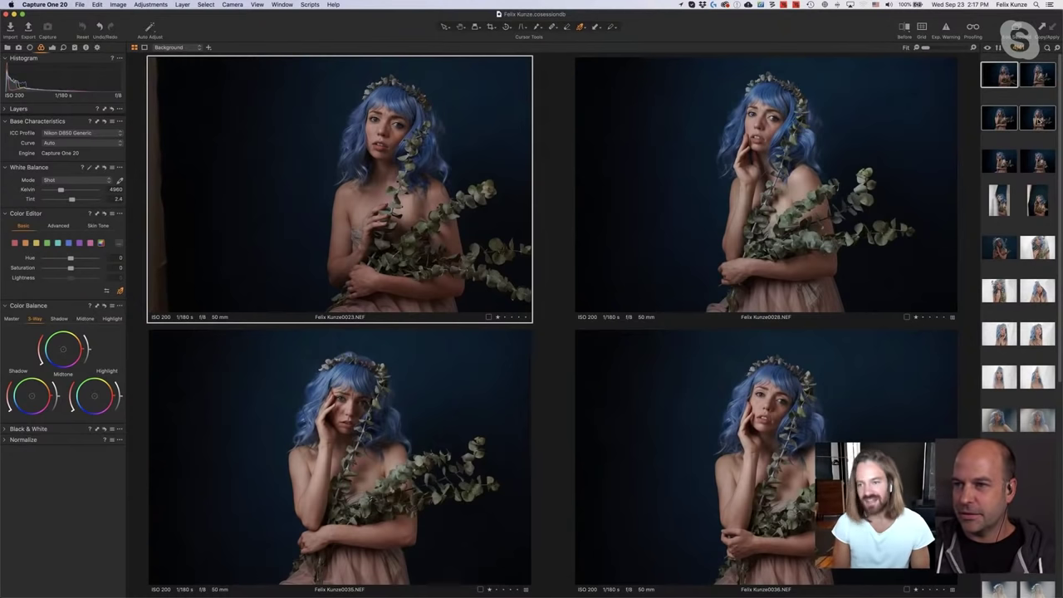
pyautogui.press('Right')
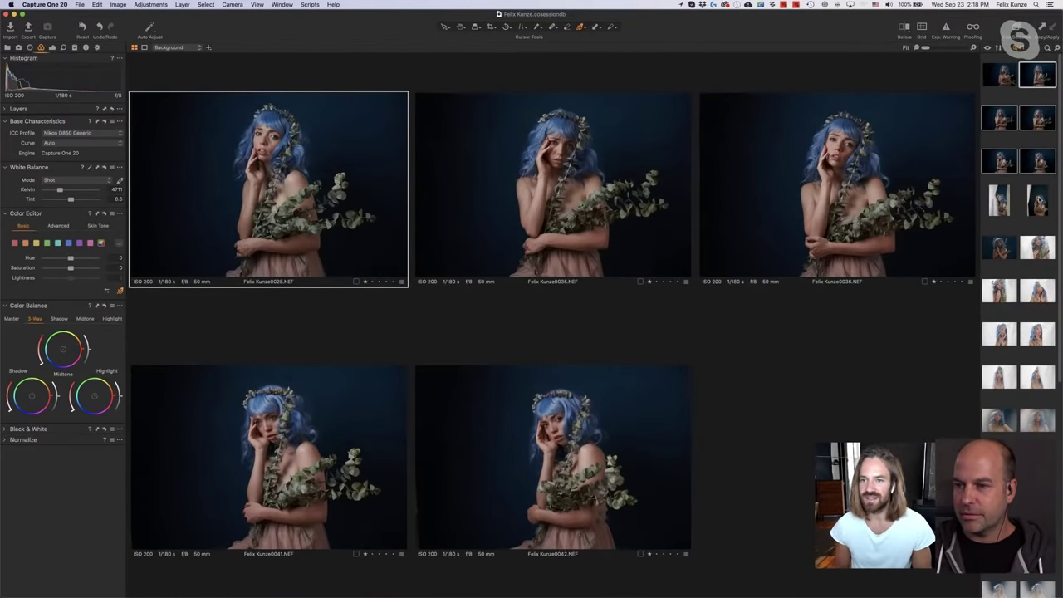
pyautogui.keyDown('shift'); pyautogui.click(1004, 83); pyautogui.keyUp('shift')
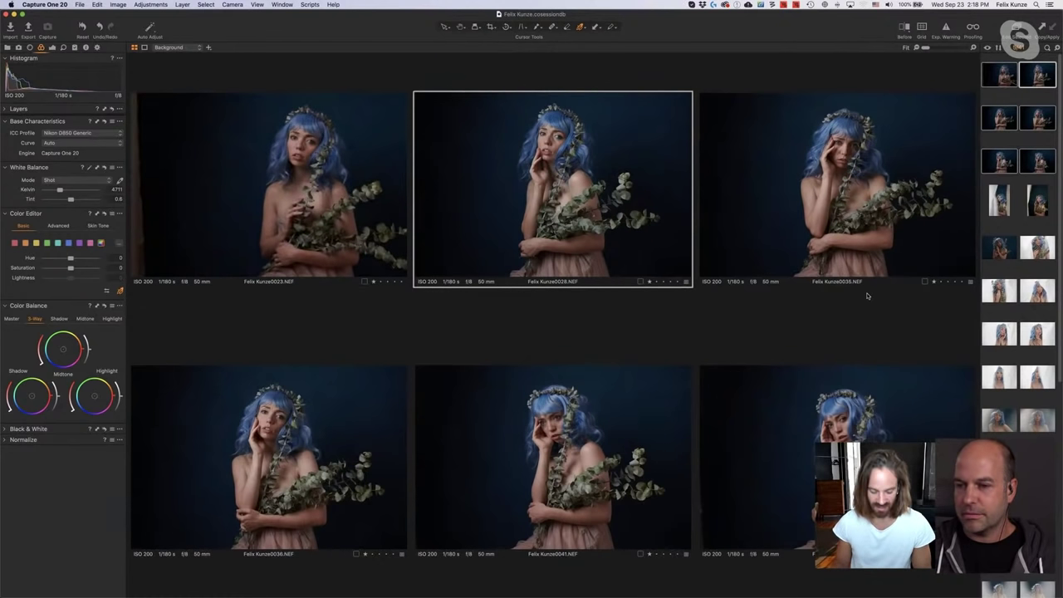
# Switch back and forth between the six dark-backdrop portraits and the next set of six to compare them.
pyautogui.press('super+Right')
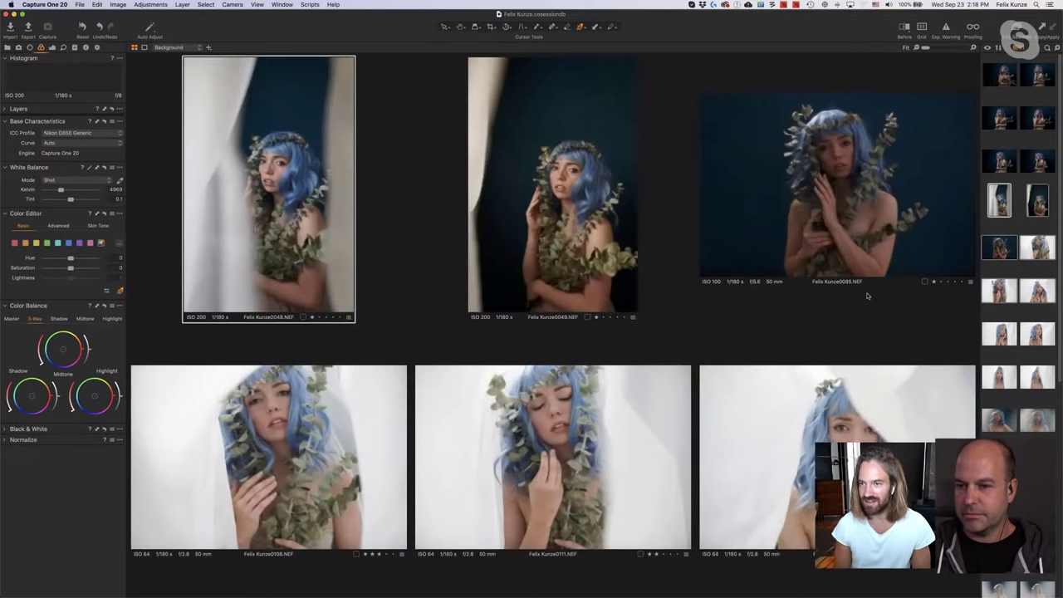
pyautogui.press('super+Left')
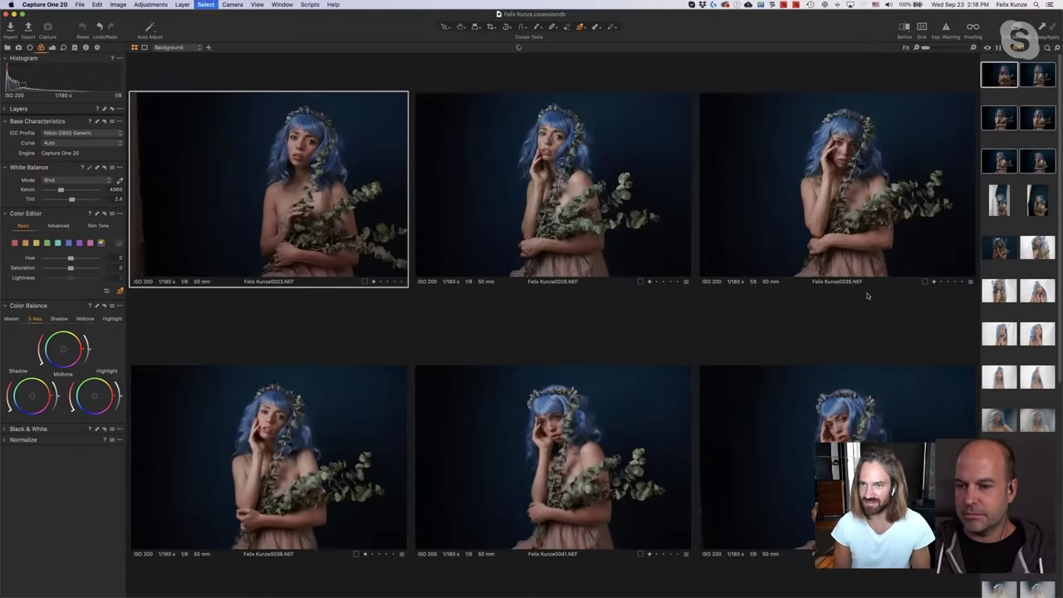
pyautogui.press('super+Right')
pyautogui.press('super+Left')
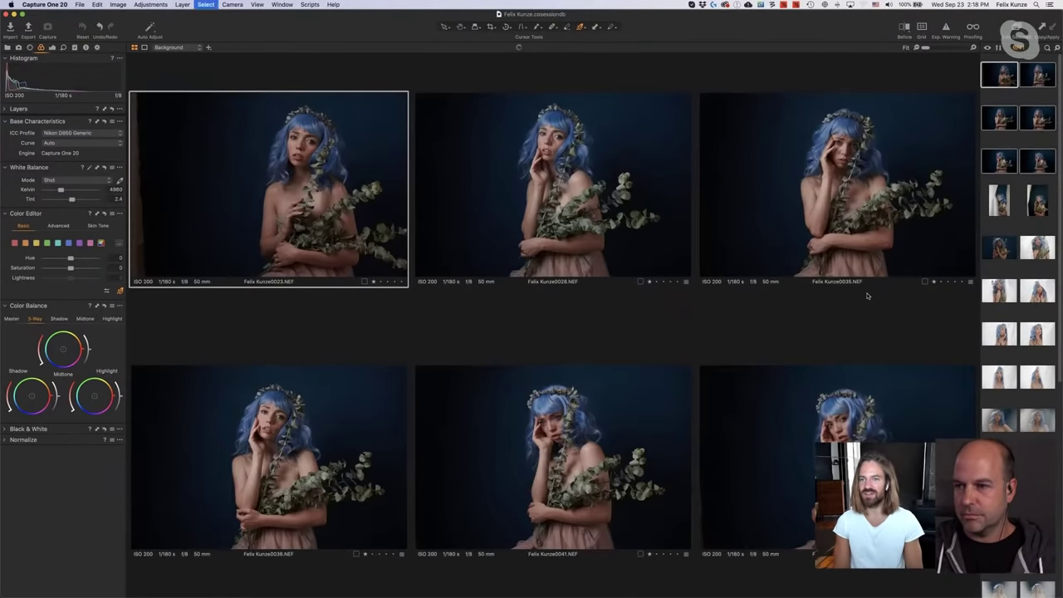
pyautogui.press('super+Right')
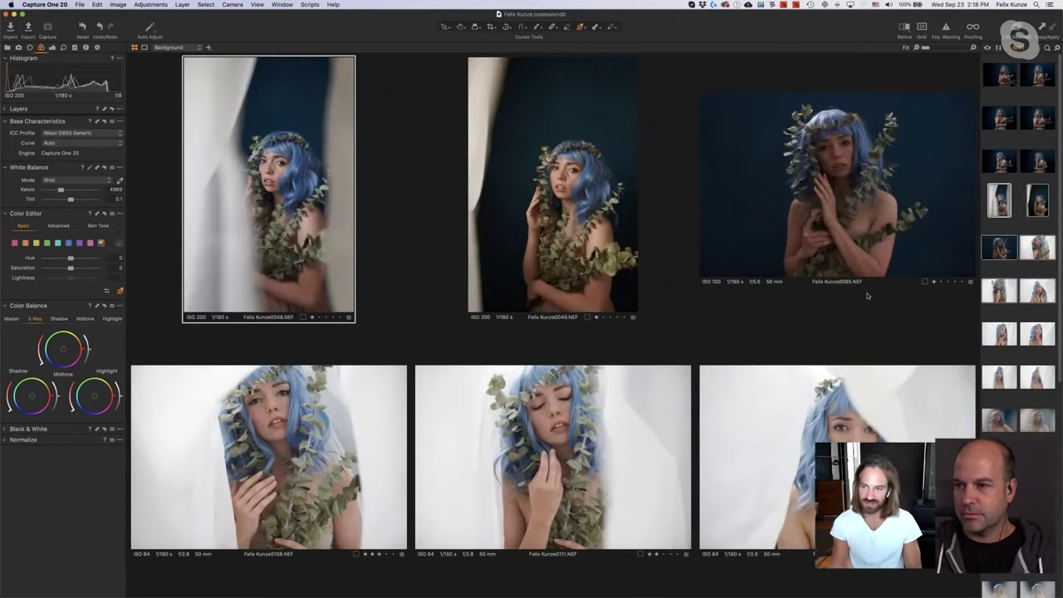
# Step through the following sets of starred portraits, comparing the white-curtain group with the hazy backlit groups.
pyautogui.press('super+Right')
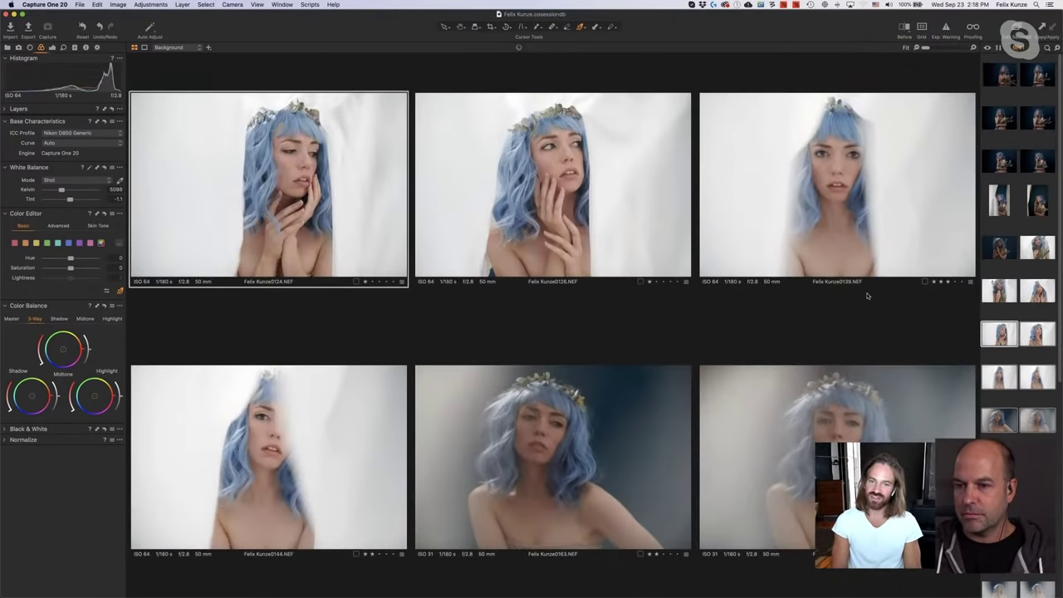
pyautogui.press('super+Right')
pyautogui.press('super+Right')
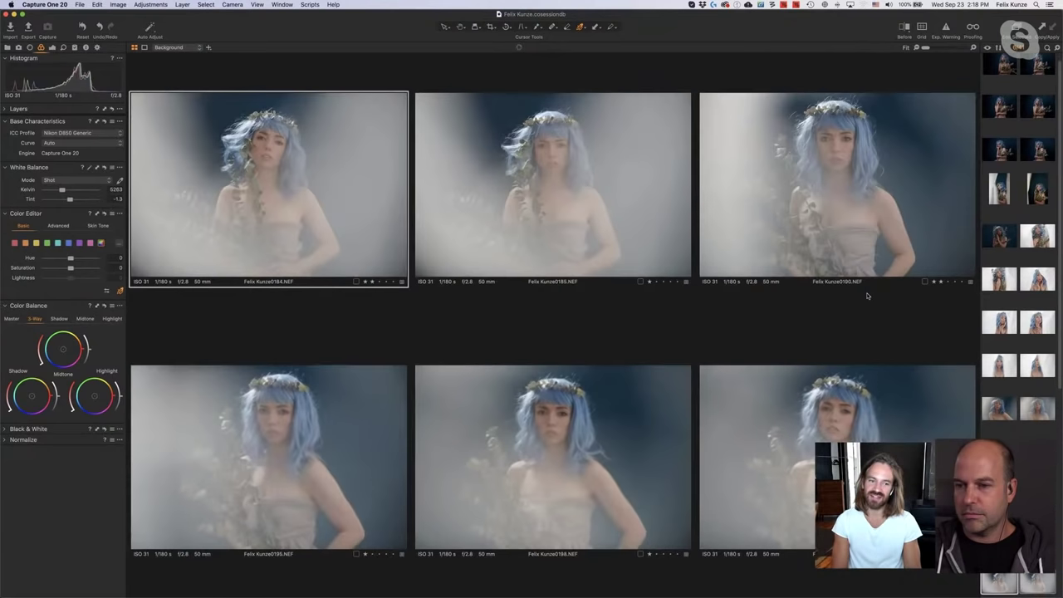
pyautogui.press('super+Right')
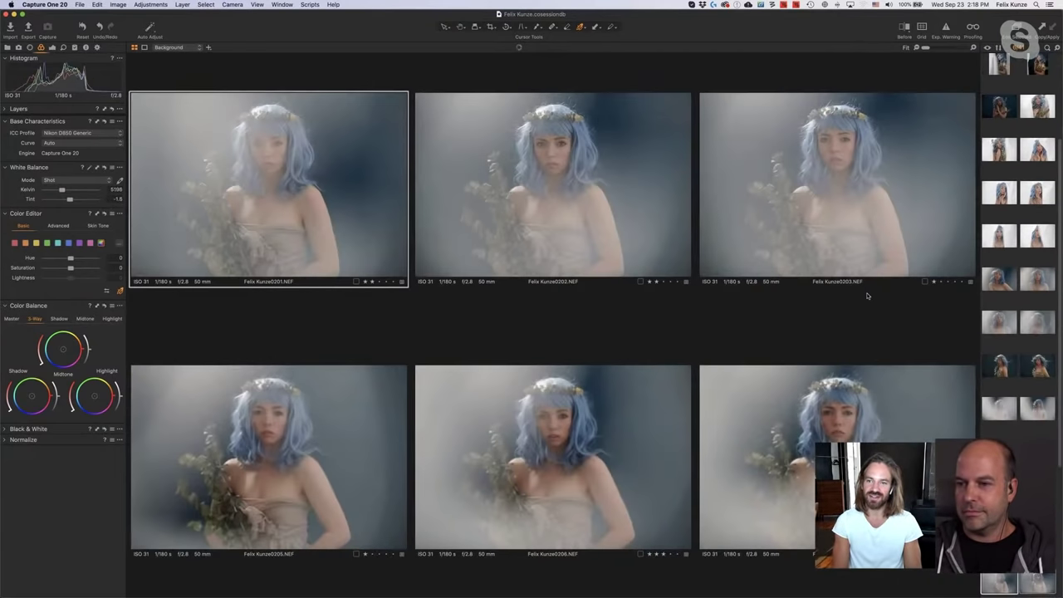
pyautogui.press('super+Left')
pyautogui.press('super+Right')
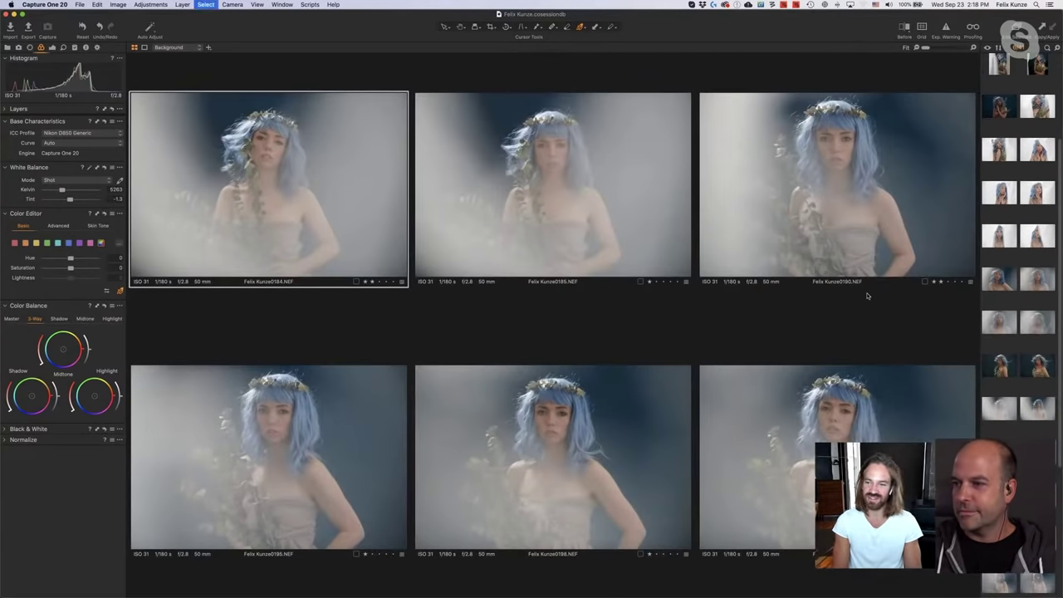
pyautogui.press('super+Right')
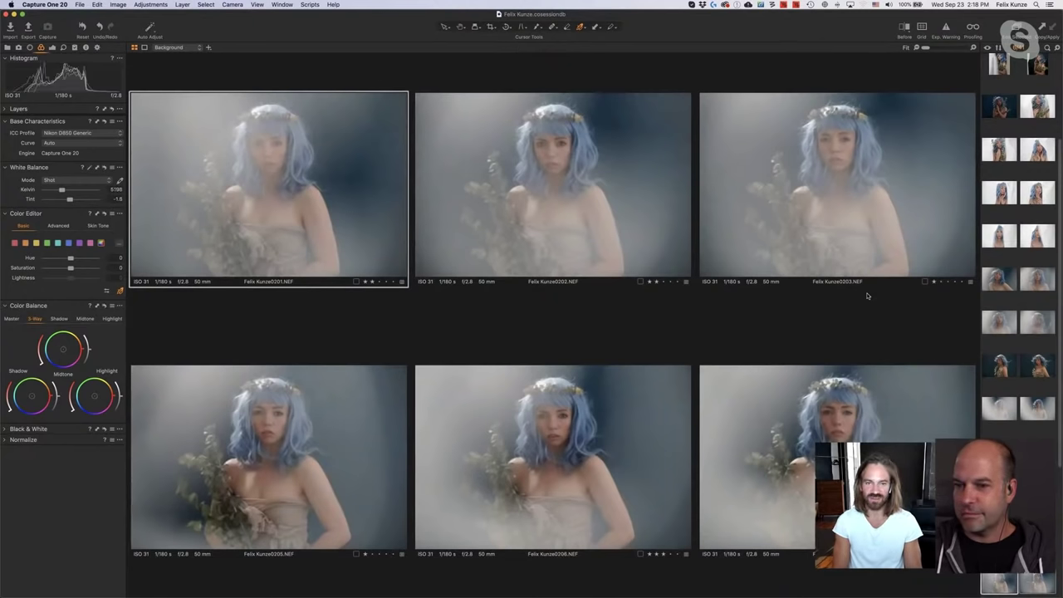
pyautogui.press('Right')
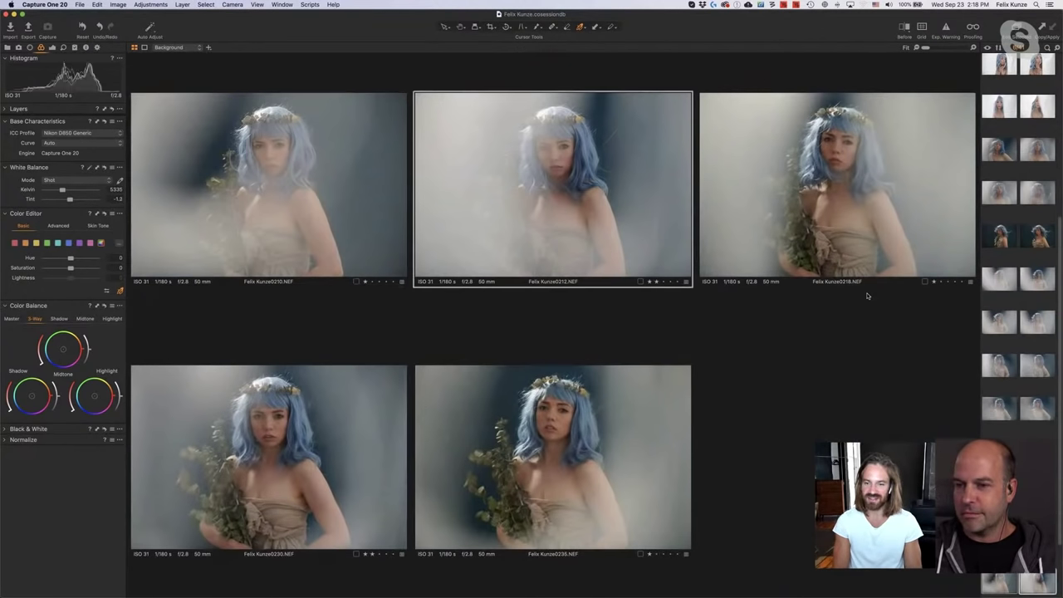
pyautogui.press('super+Left')
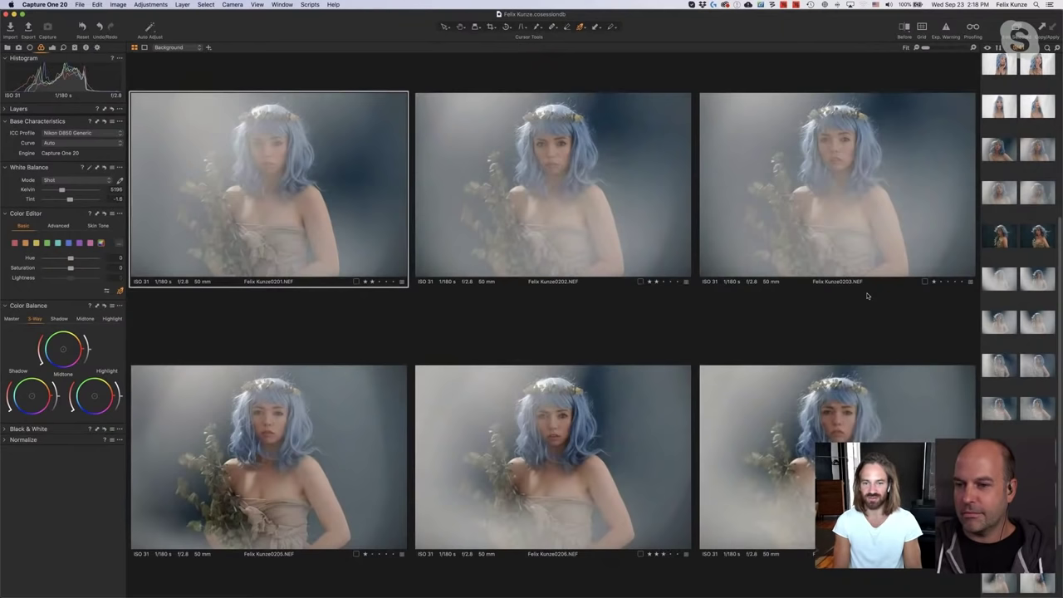
pyautogui.press('super+Left')
# Narrow the image filter to photos rated two stars or higher.
pyautogui.scroll(5, 1036, 102)
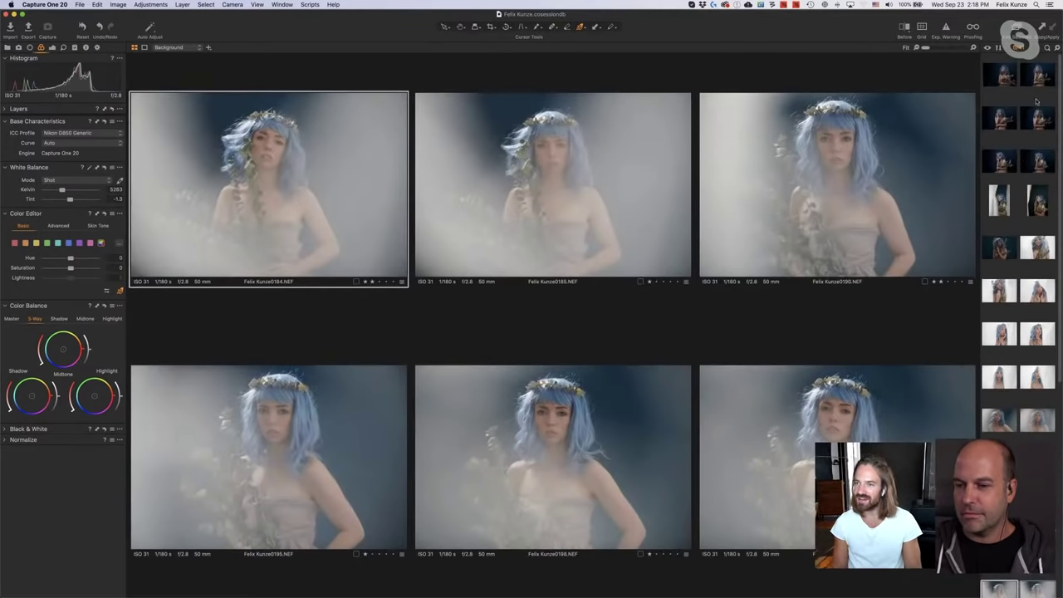
pyautogui.click(1047, 48)
pyautogui.click(971, 58)
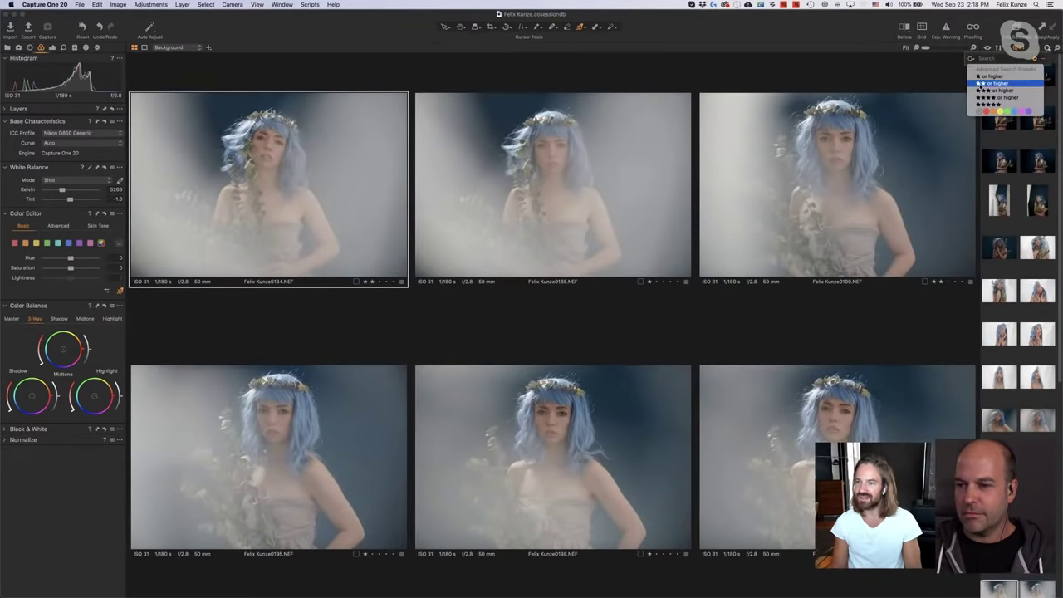
pyautogui.click(982, 84)
pyautogui.click(1048, 49)
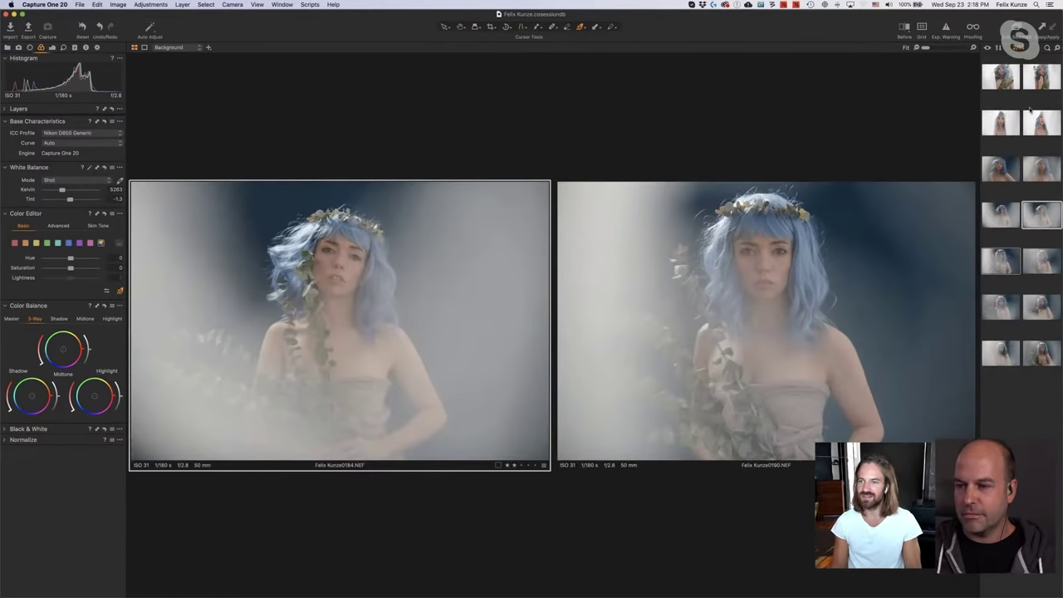
# Compare the filtered portraits in sets of four, from the white-curtain shots through to the final pair of hazy backlit images.
pyautogui.keyDown('shift'); pyautogui.click(1039, 123); pyautogui.keyUp('shift')
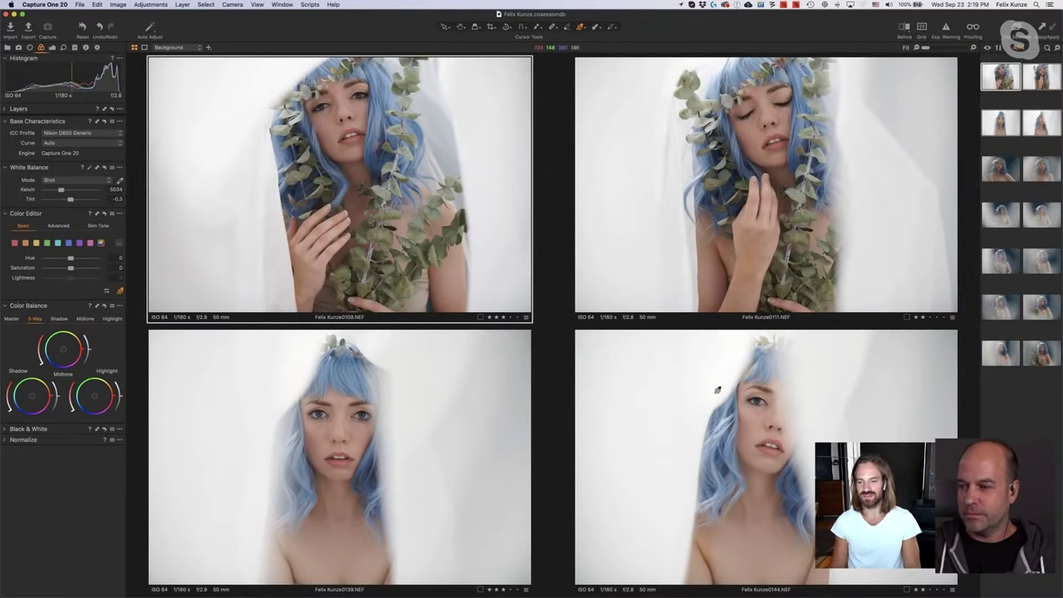
pyautogui.press('Right')
pyautogui.click(1002, 169)
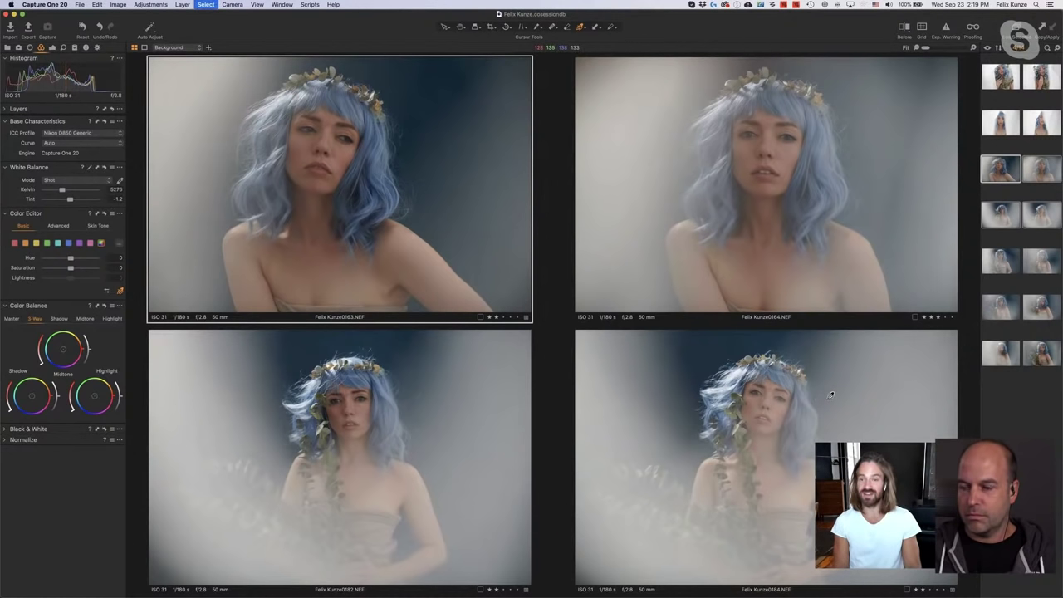
pyautogui.press('Right')
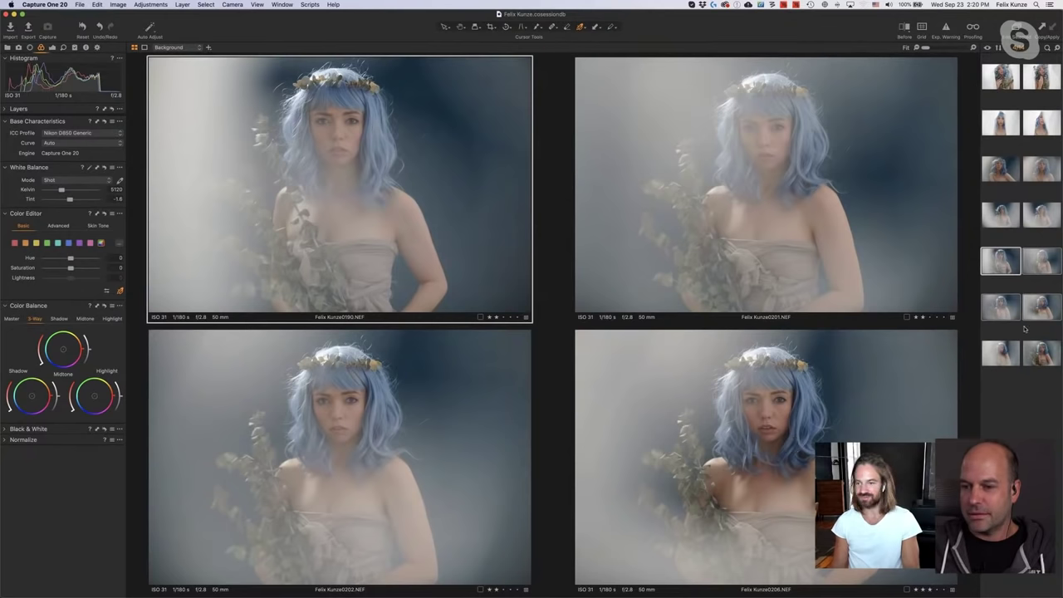
pyautogui.click(1001, 353)
pyautogui.keyDown('super'); pyautogui.click(1042, 353); pyautogui.keyUp('super')
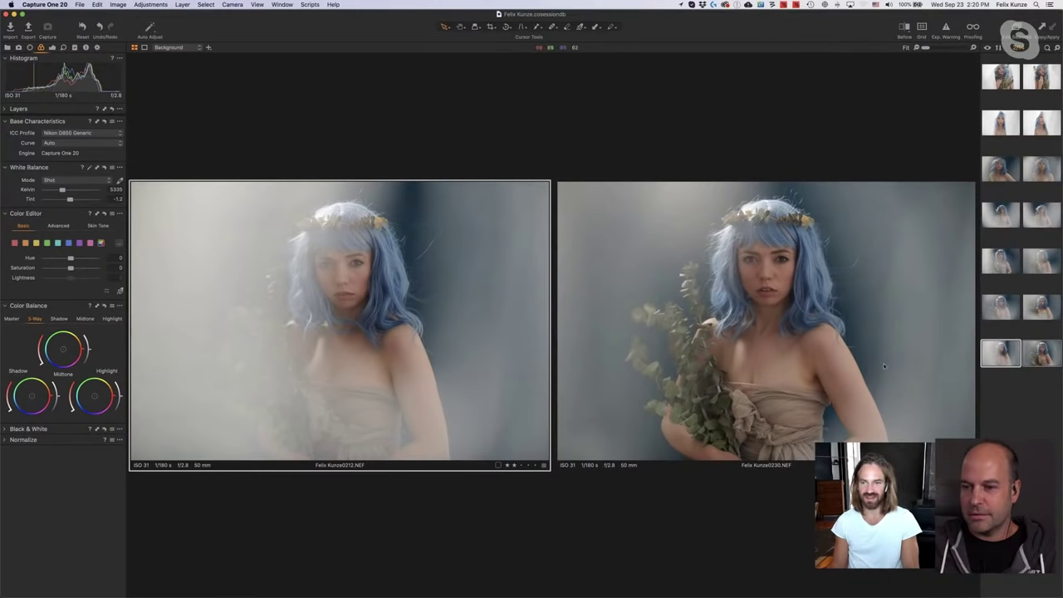
# Narrow the image filter to photos rated three stars or higher and open the hazy blue-backdrop portrait with the eucalyptus branches.
pyautogui.click(1045, 48)
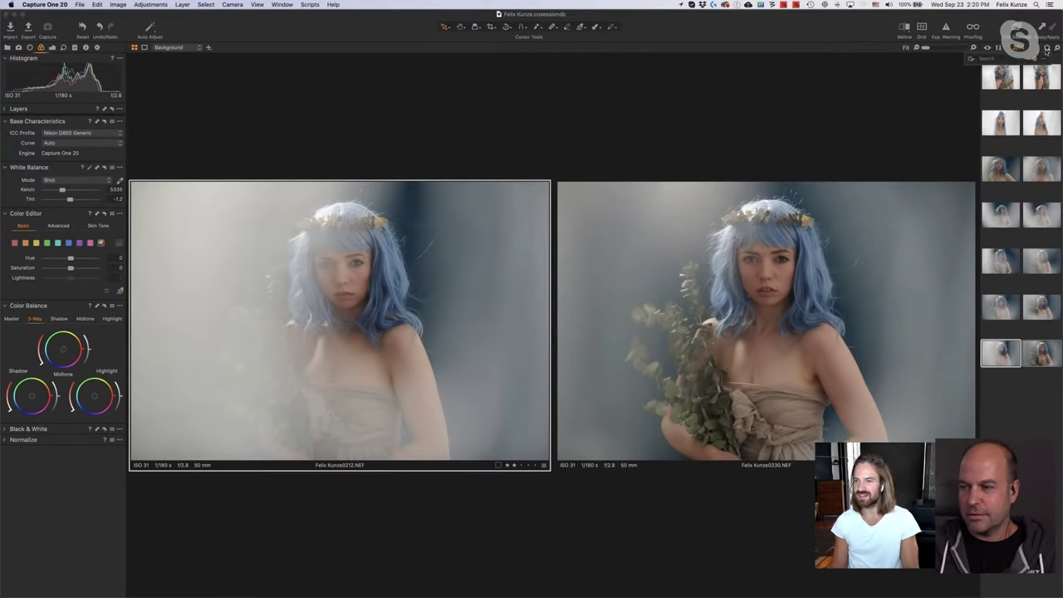
pyautogui.click(973, 59)
pyautogui.click(988, 90)
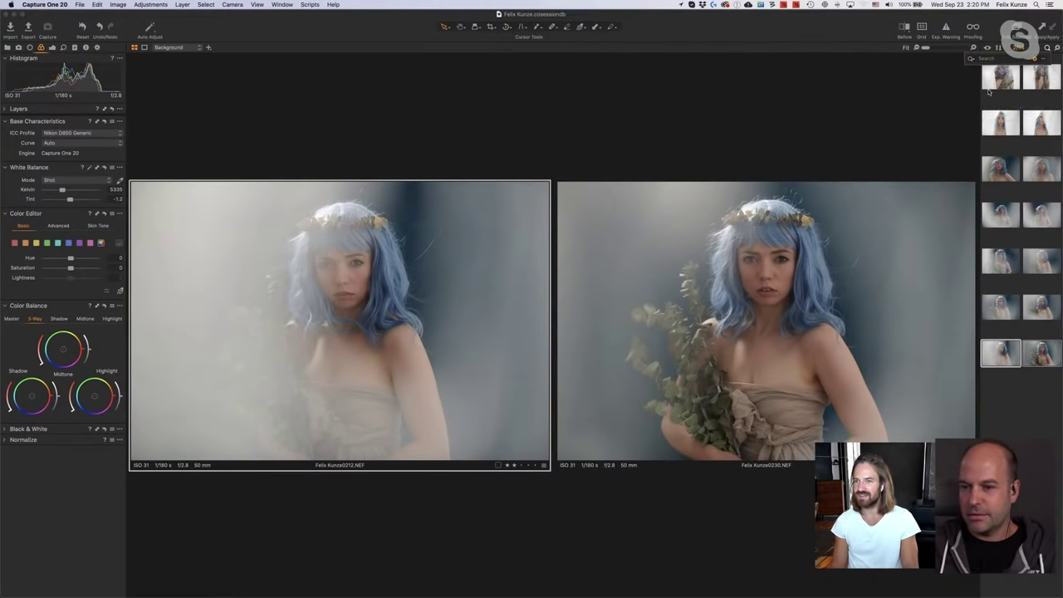
pyautogui.click(1042, 84)
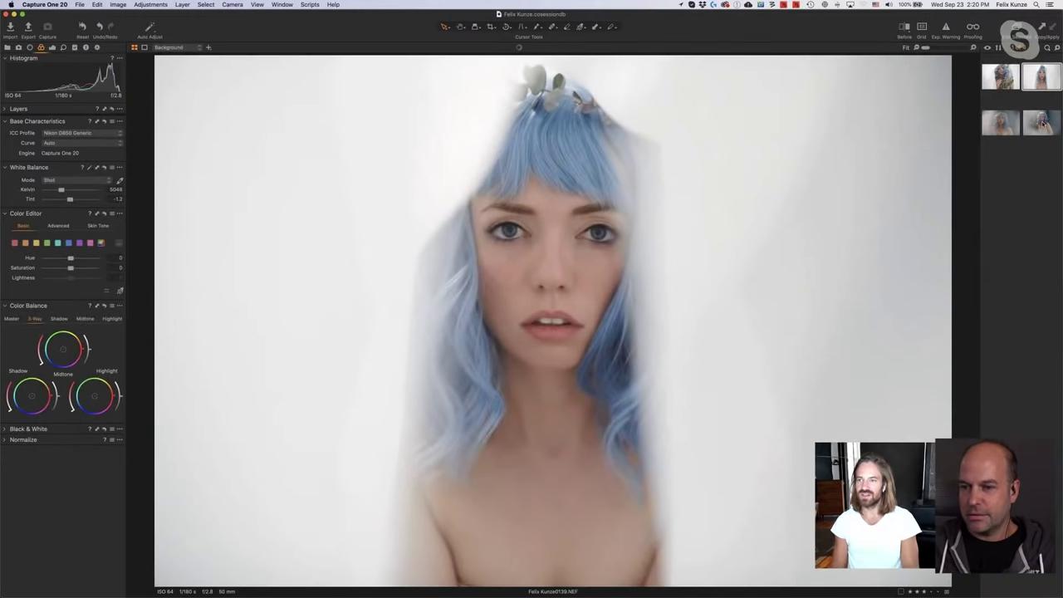
pyautogui.click(1043, 123)
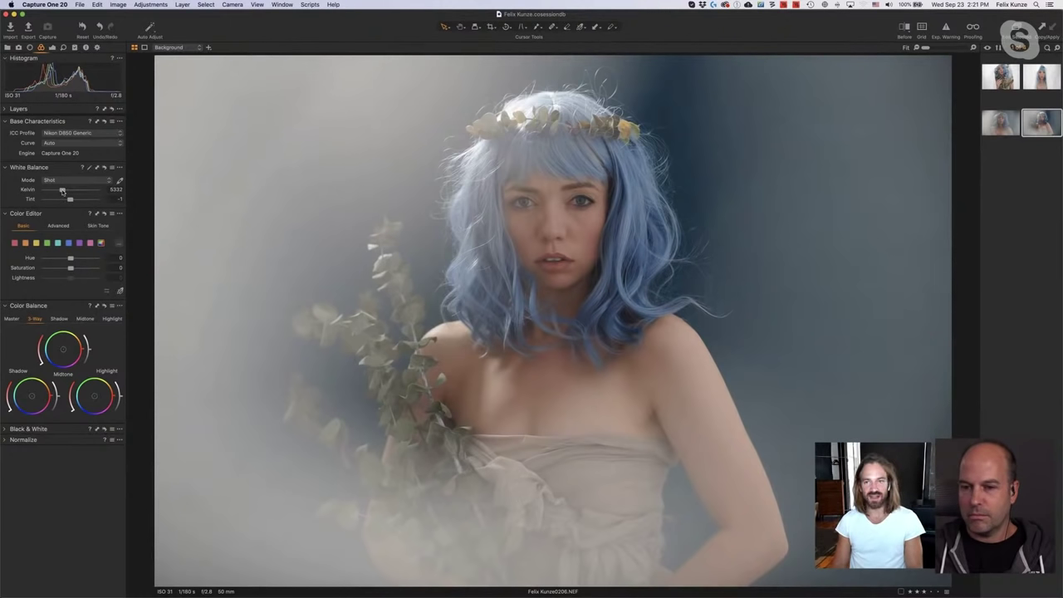
# Try warming the white balance to 5747 K, and reset Kelvin to the as-shot value.
pyautogui.moveTo(62, 191); pyautogui.dragTo(64, 192)
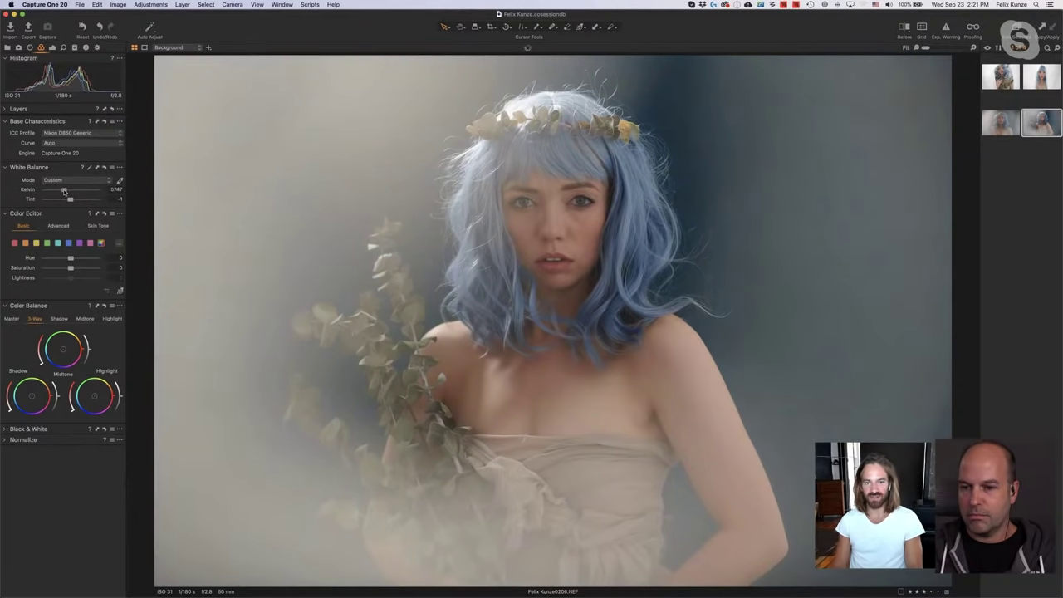
pyautogui.doubleClick(63, 191)
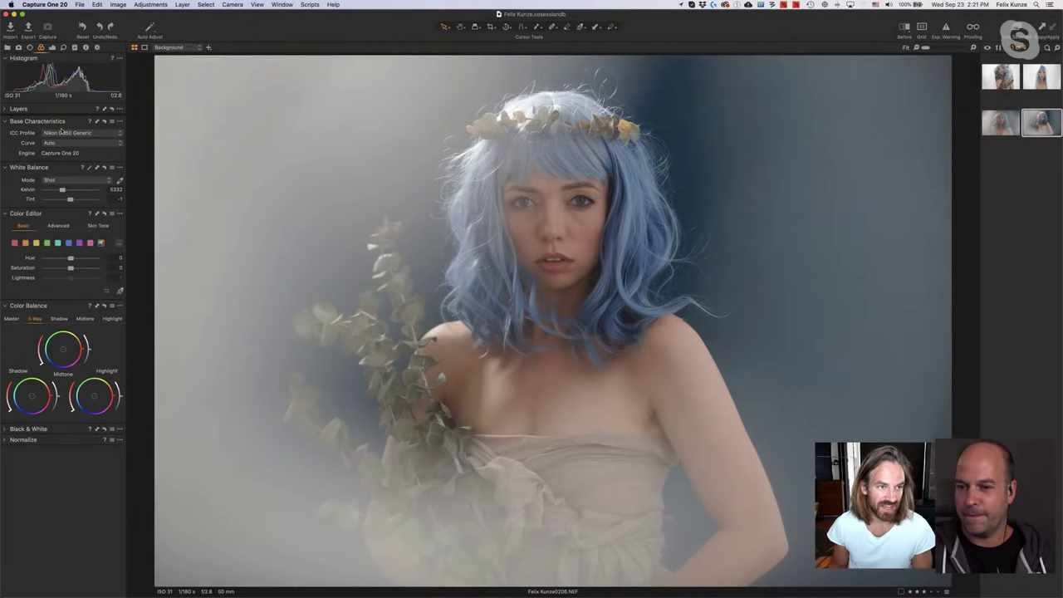
# Set the base curve of the portrait to Film Extra Shadow.
pyautogui.click(86, 144)
pyautogui.click(89, 149)
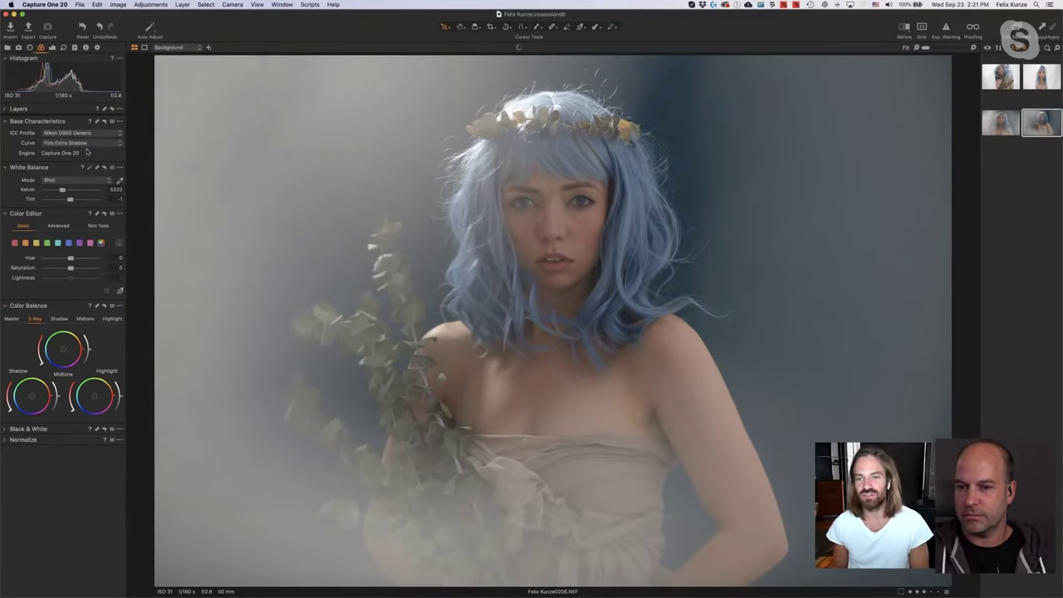
pyautogui.click(90, 143)
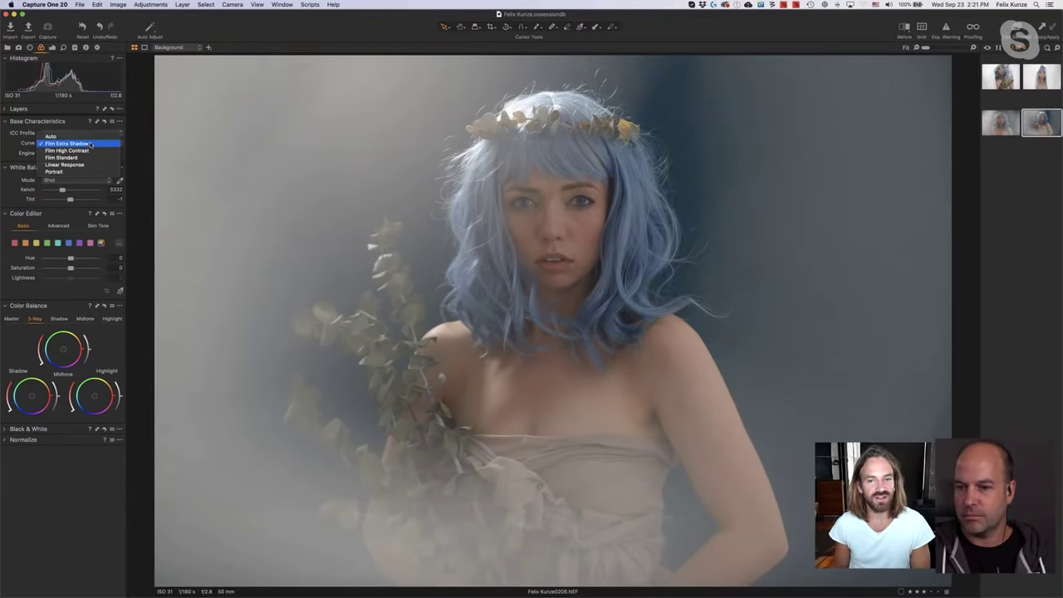
pyautogui.click(24, 147)
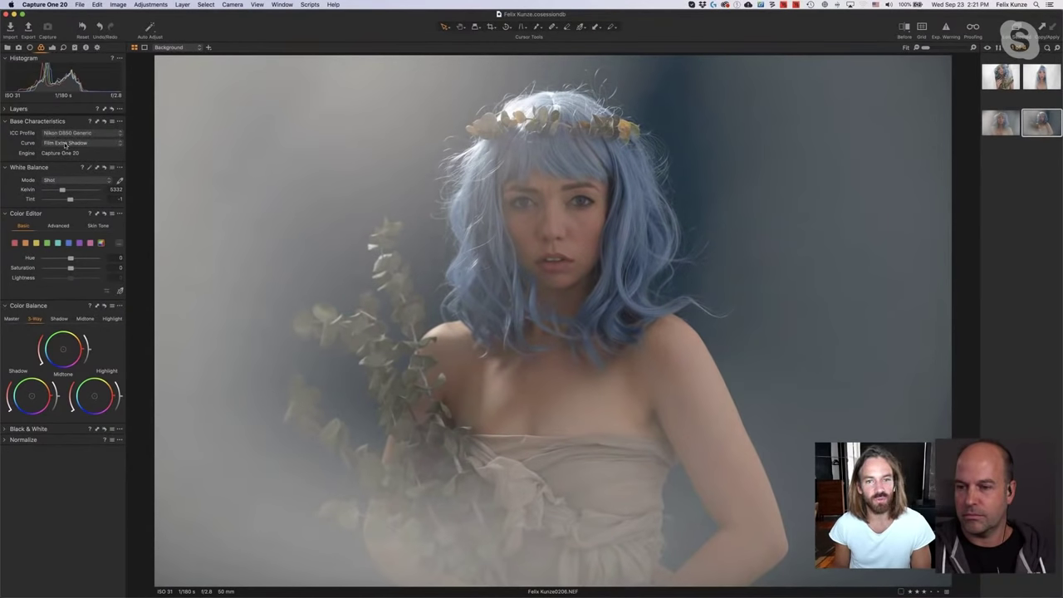
pyautogui.click(65, 144)
pyautogui.click(71, 138)
pyautogui.click(68, 148)
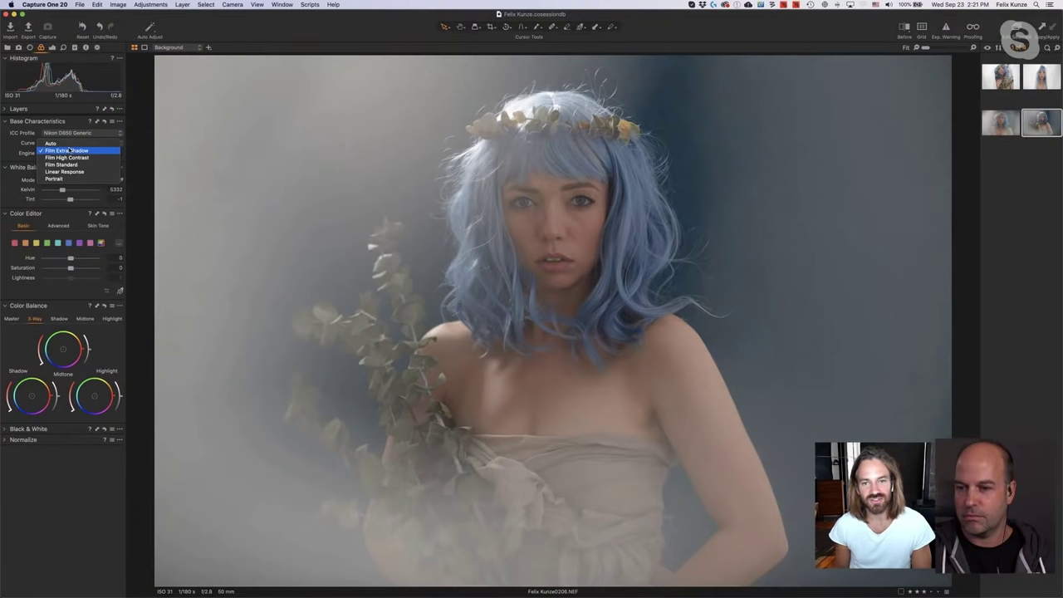
pyautogui.click(68, 151)
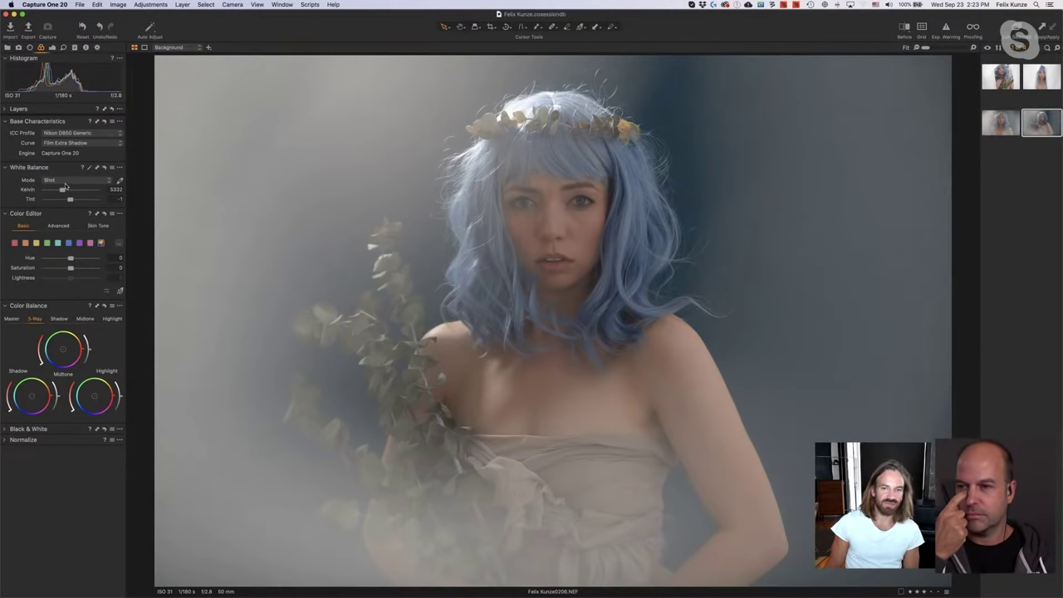
# Preview Phase One ICC profiles on the portrait, including the P 45 and IQ160 variants, without applying any.
pyautogui.click(93, 134)
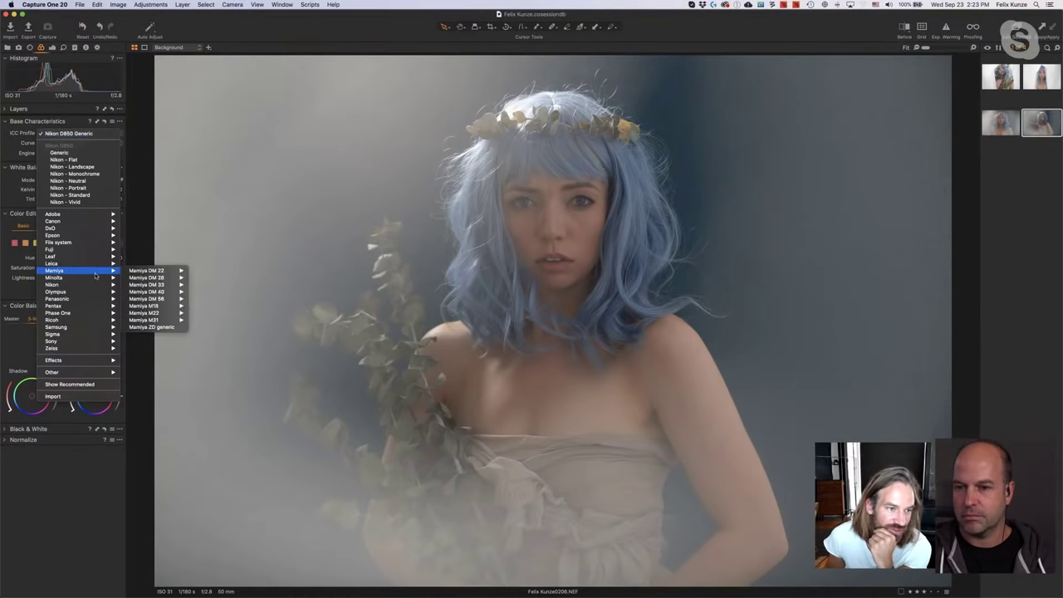
pyautogui.moveTo(86, 314)
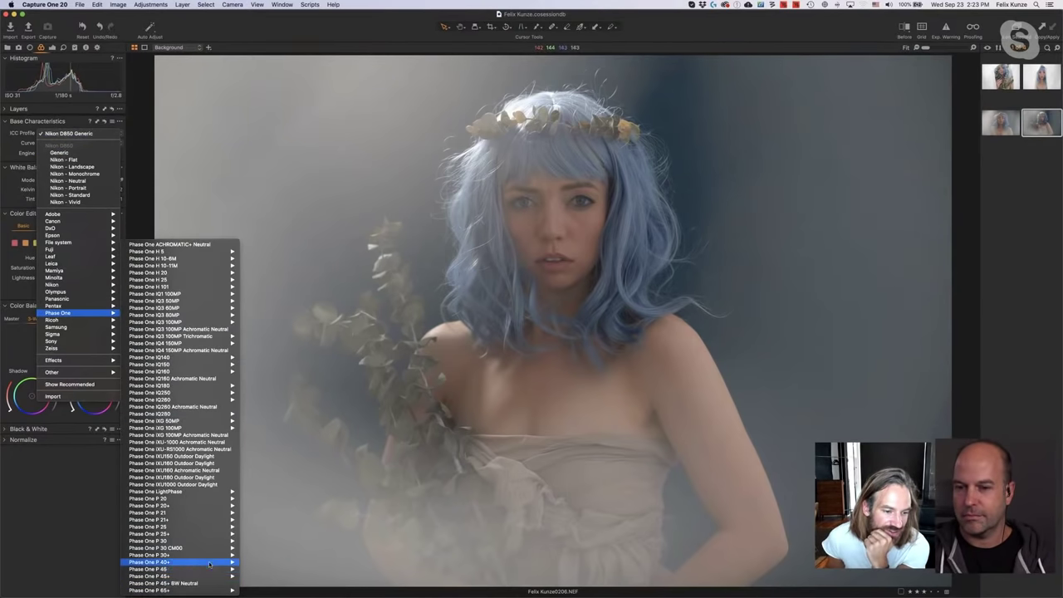
pyautogui.moveTo(209, 568)
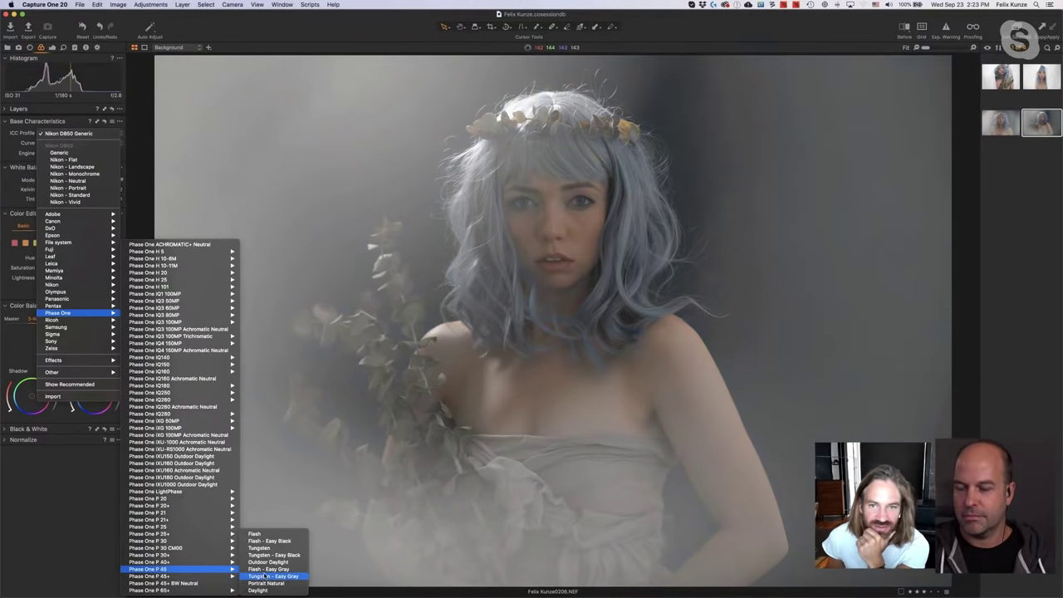
pyautogui.moveTo(198, 591)
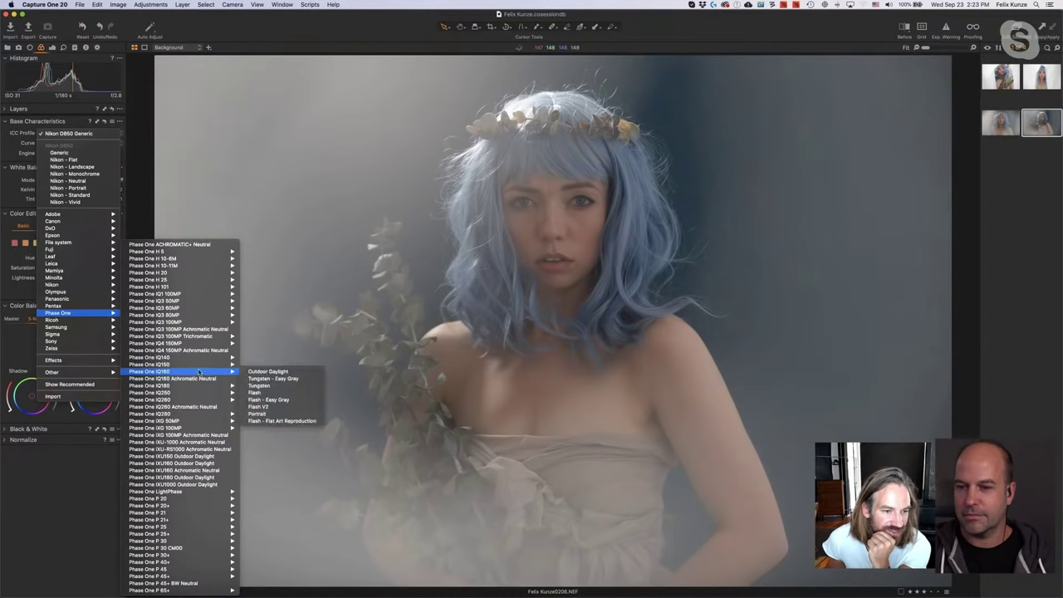
pyautogui.moveTo(197, 371)
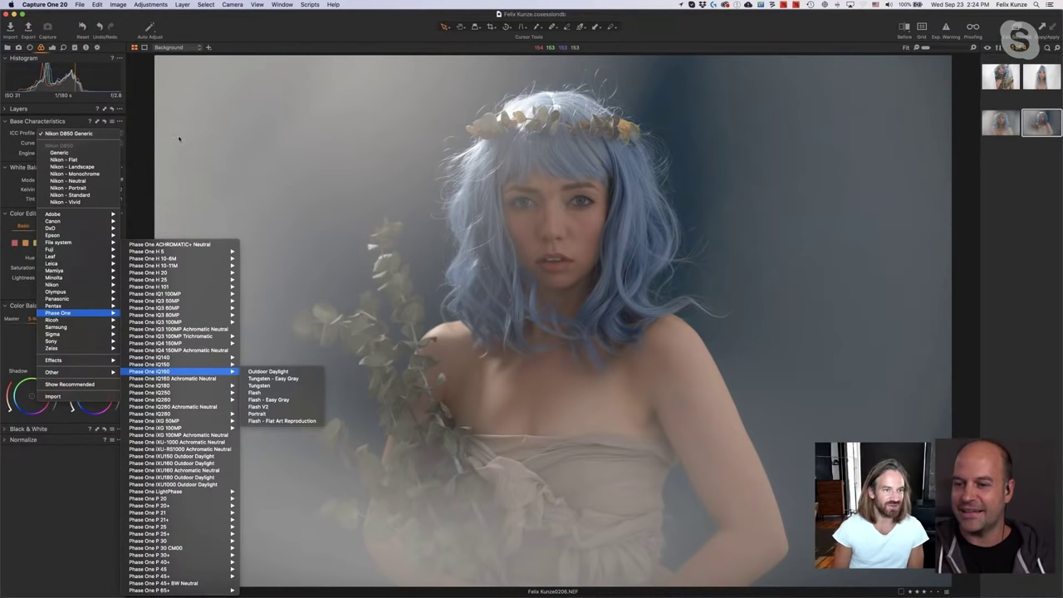
pyautogui.click(280, 155)
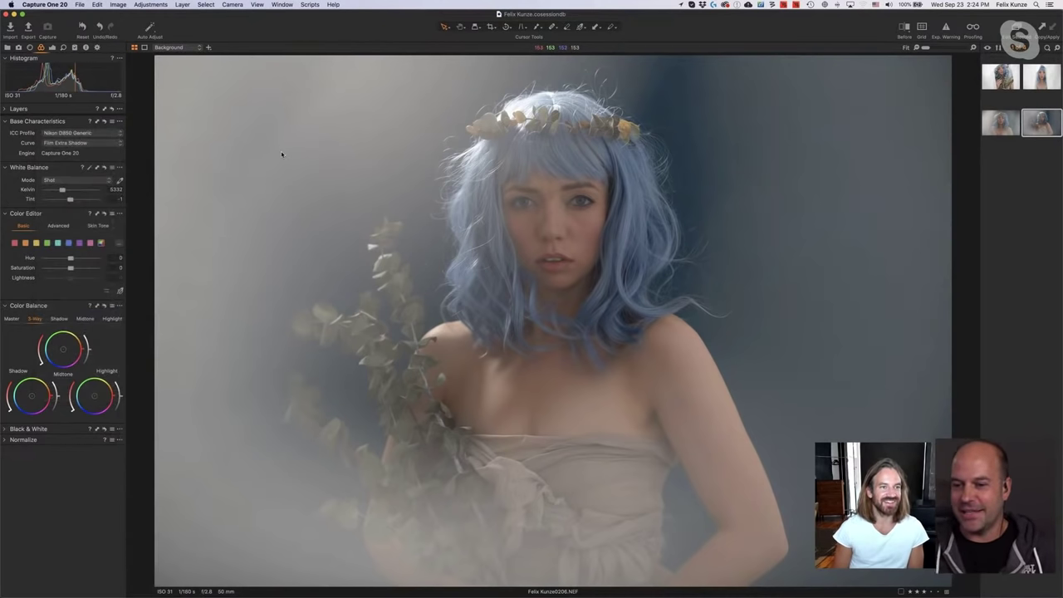
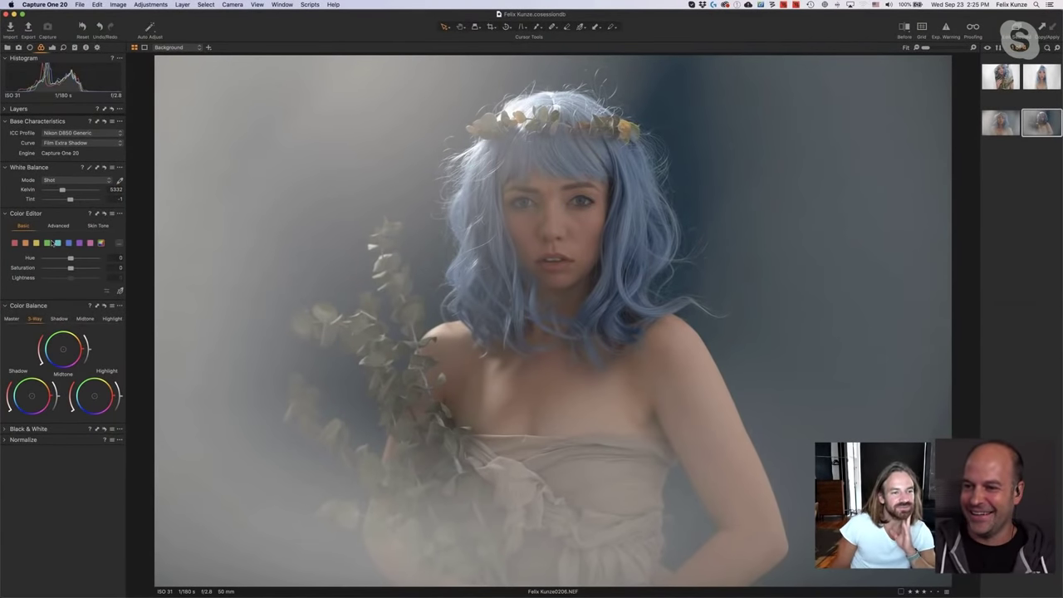
# Extend the Color Editor's cyan range outward toward green and deeper blue while viewing the selected color range.
pyautogui.click(58, 243)
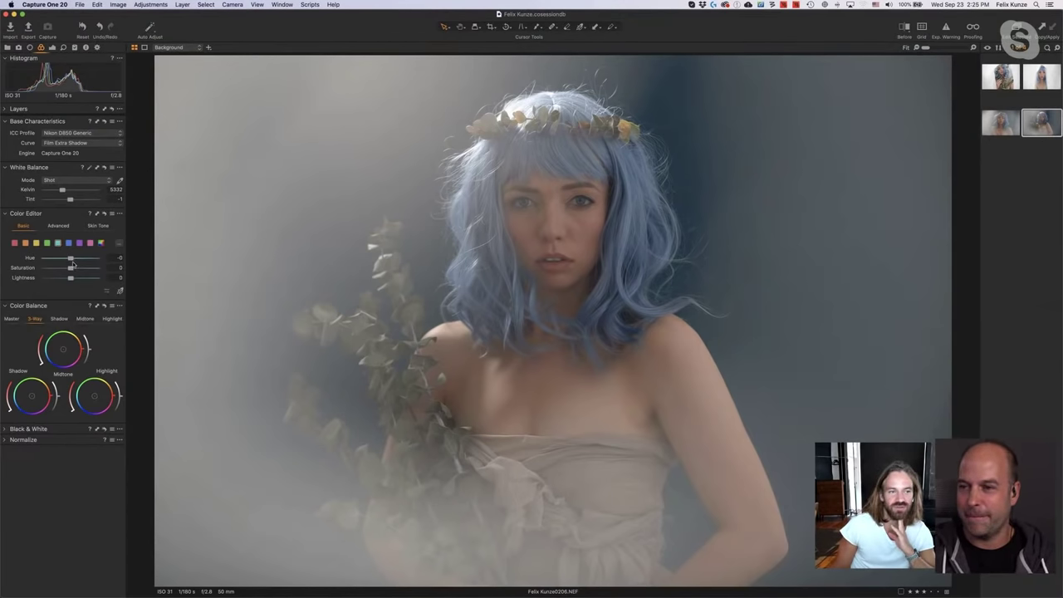
pyautogui.click(118, 243)
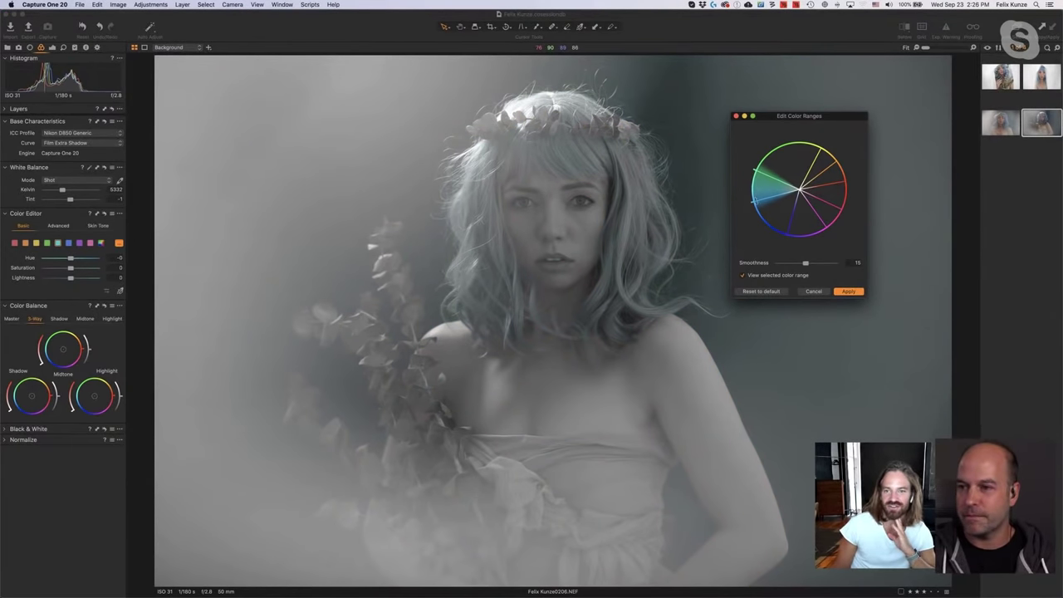
pyautogui.moveTo(750, 202); pyautogui.dragTo(760, 226)
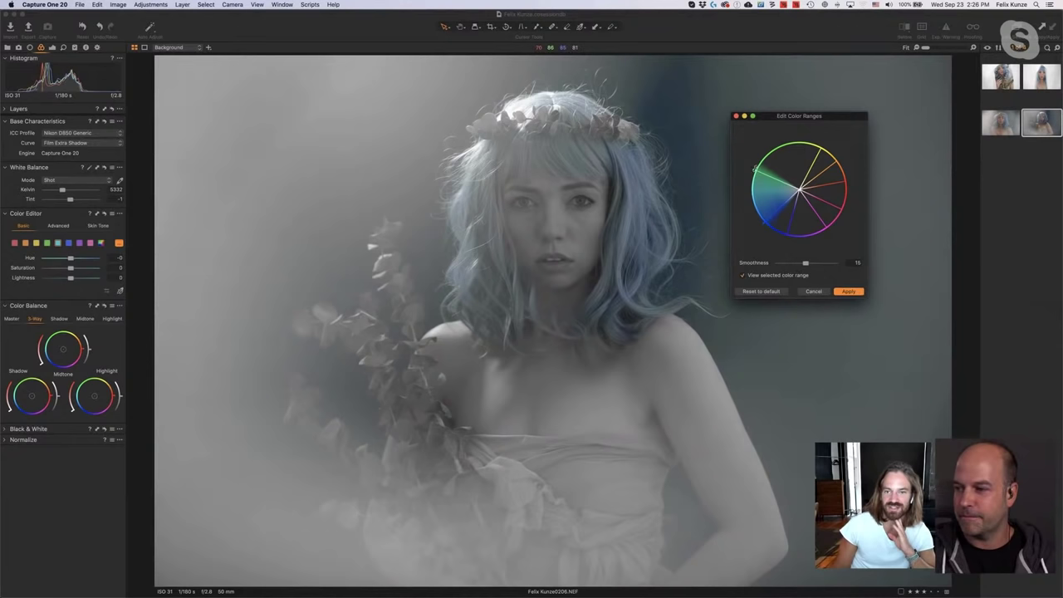
pyautogui.moveTo(754, 168); pyautogui.dragTo(766, 178)
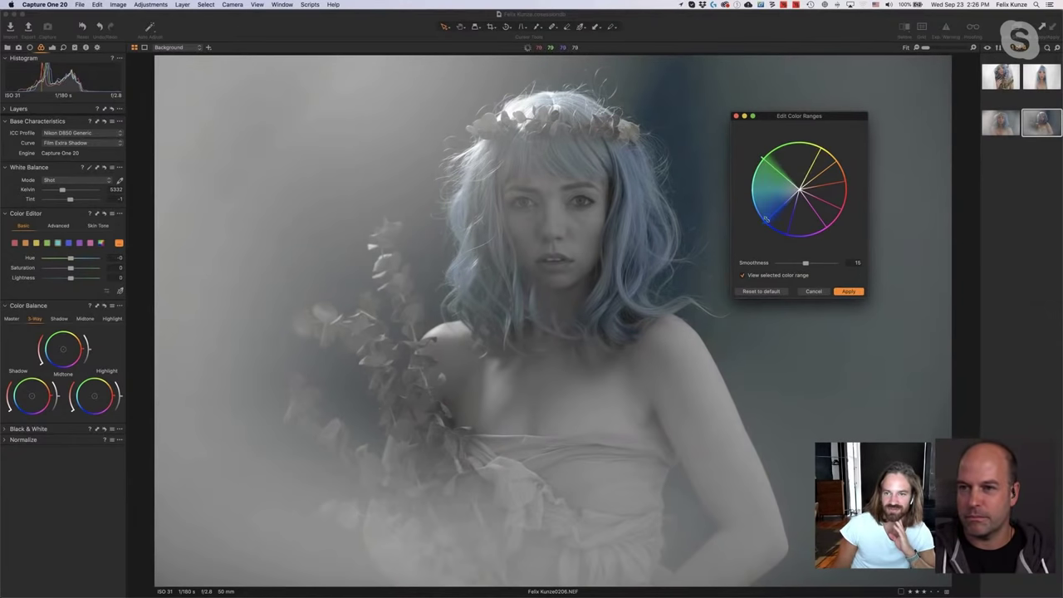
pyautogui.moveTo(765, 218); pyautogui.dragTo(772, 229)
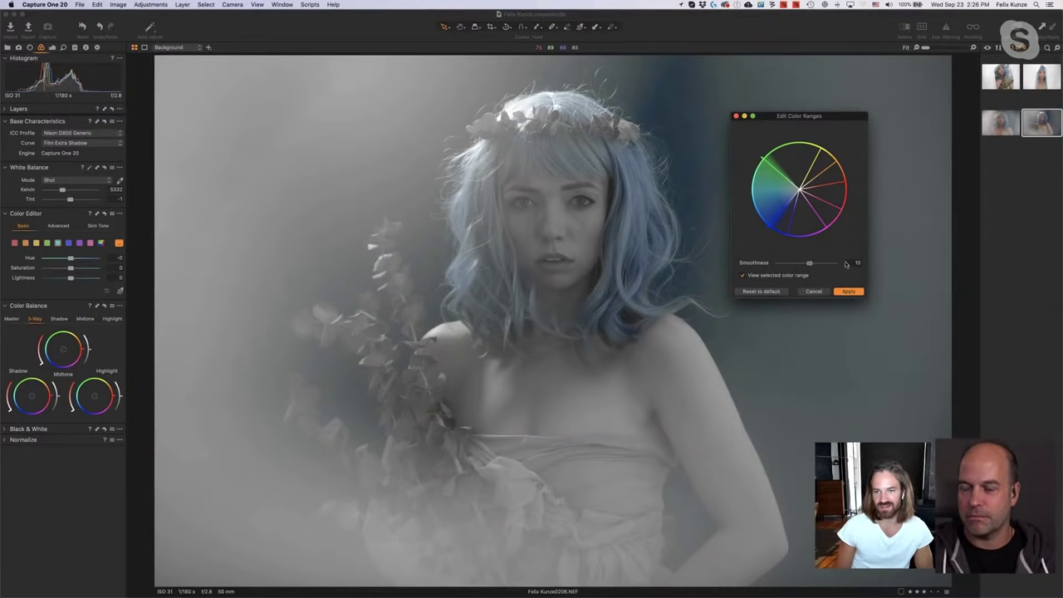
# Raise the cyan range's smoothness, apply the edited range, and shift its colors toward a richer blue.
pyautogui.moveTo(804, 263); pyautogui.dragTo(670, 260)
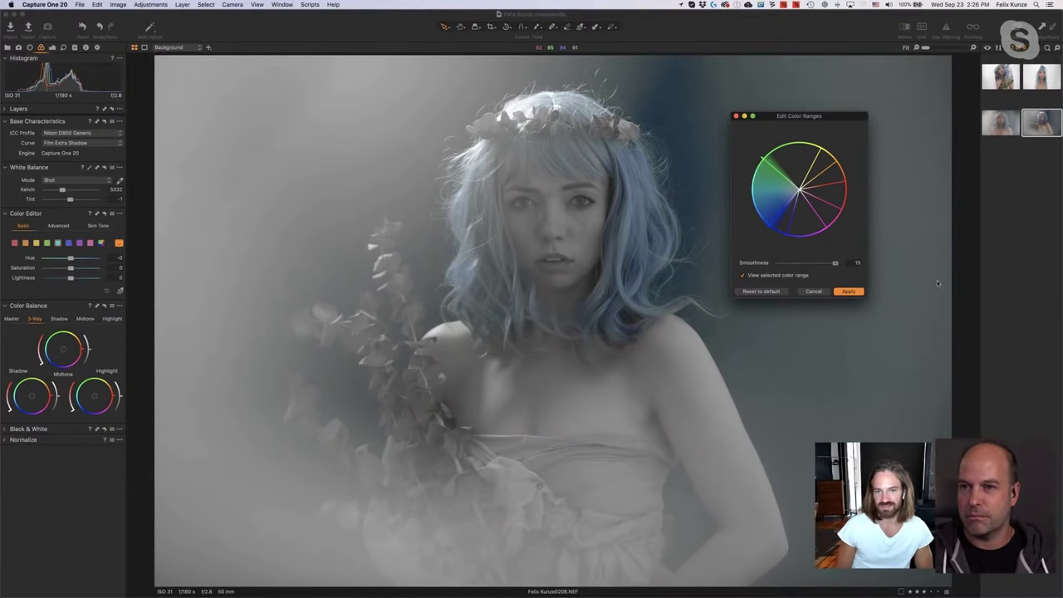
pyautogui.moveTo(777, 263); pyautogui.dragTo(836, 264)
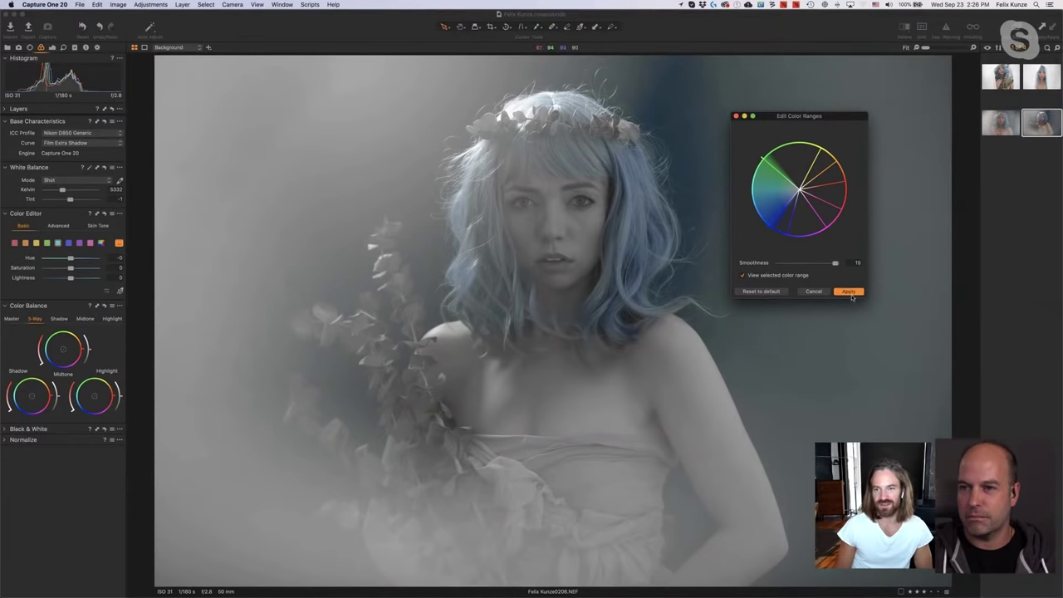
pyautogui.click(849, 292)
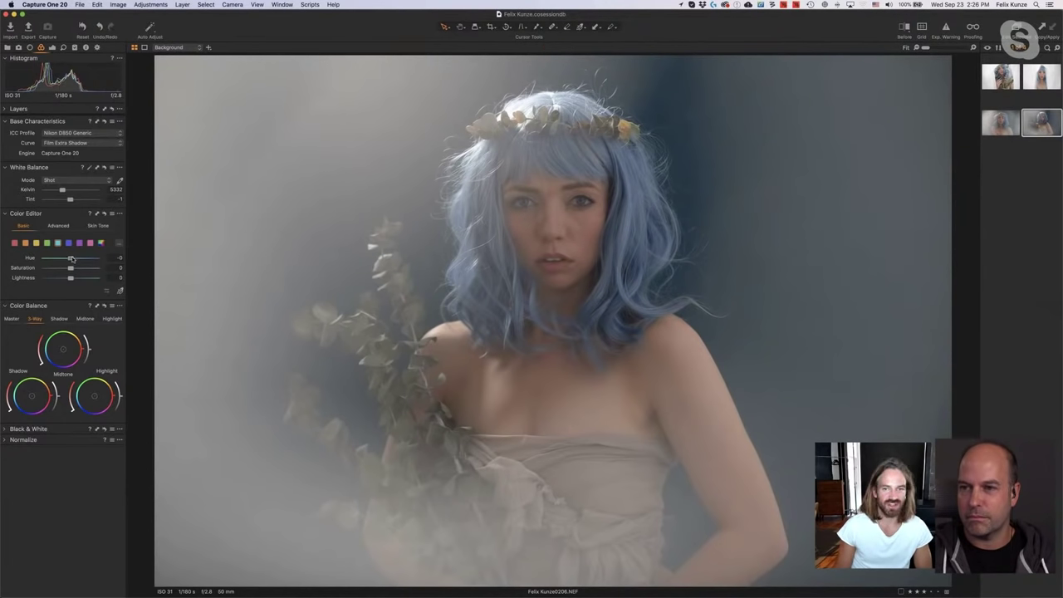
pyautogui.moveTo(71, 258); pyautogui.dragTo(72, 283)
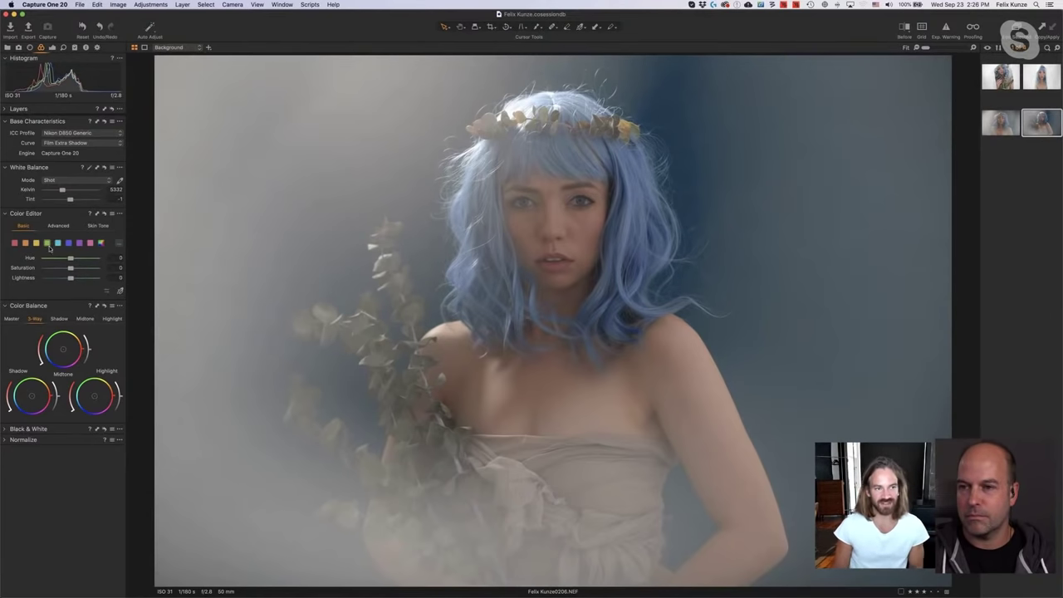
# Extend the green color range slightly toward cyan and apply the edited range.
pyautogui.doubleClick(119, 243)
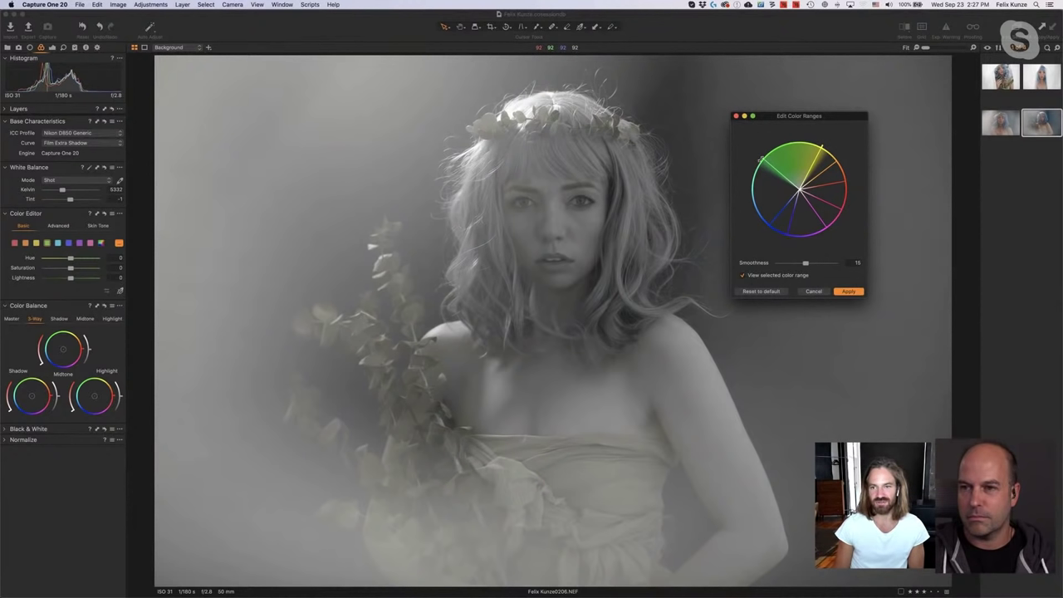
pyautogui.moveTo(761, 158)
pyautogui.mouseDown()
pyautogui.moveTo(778, 143)
pyautogui.moveTo(751, 181)
pyautogui.moveTo(759, 166)
pyautogui.mouseUp()
pyautogui.click(858, 292)
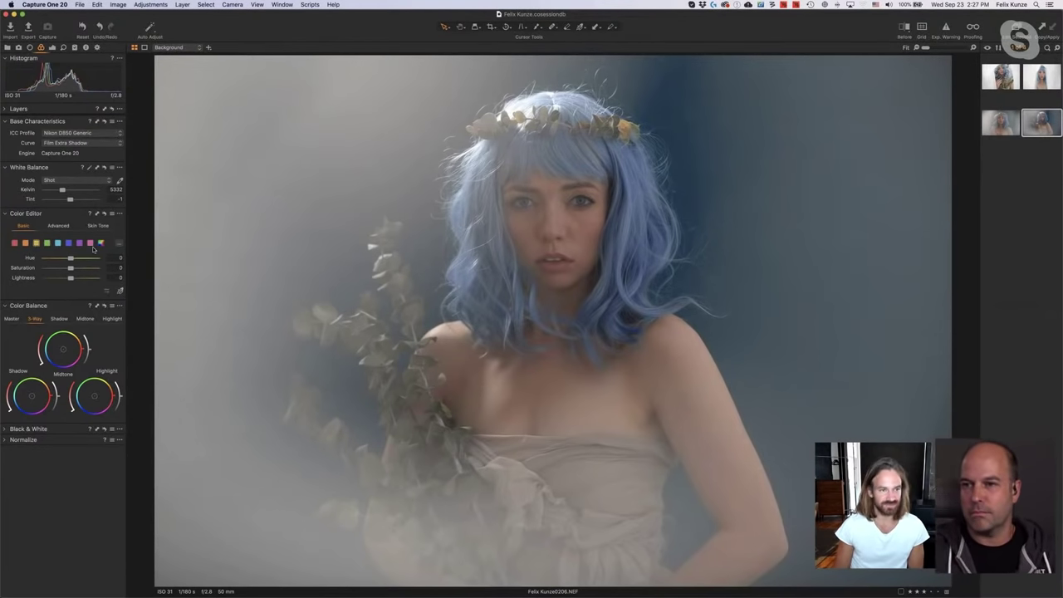
# Extend the Color Editor's yellow range well into green, fine-tune its orange edge, apply the edited range, and recheck it.
pyautogui.doubleClick(36, 243)
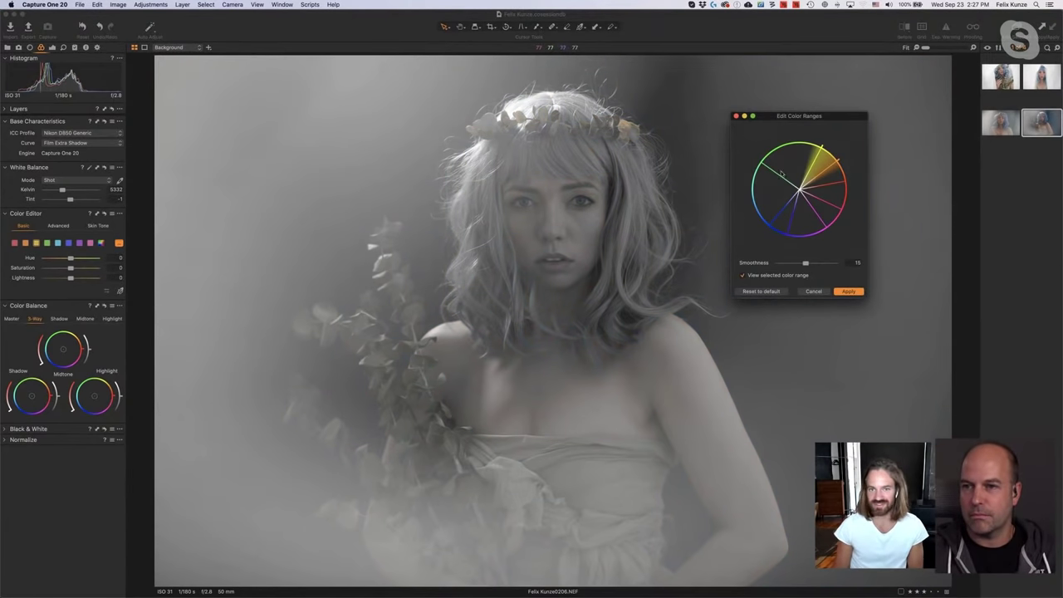
pyautogui.moveTo(819, 149); pyautogui.dragTo(764, 149)
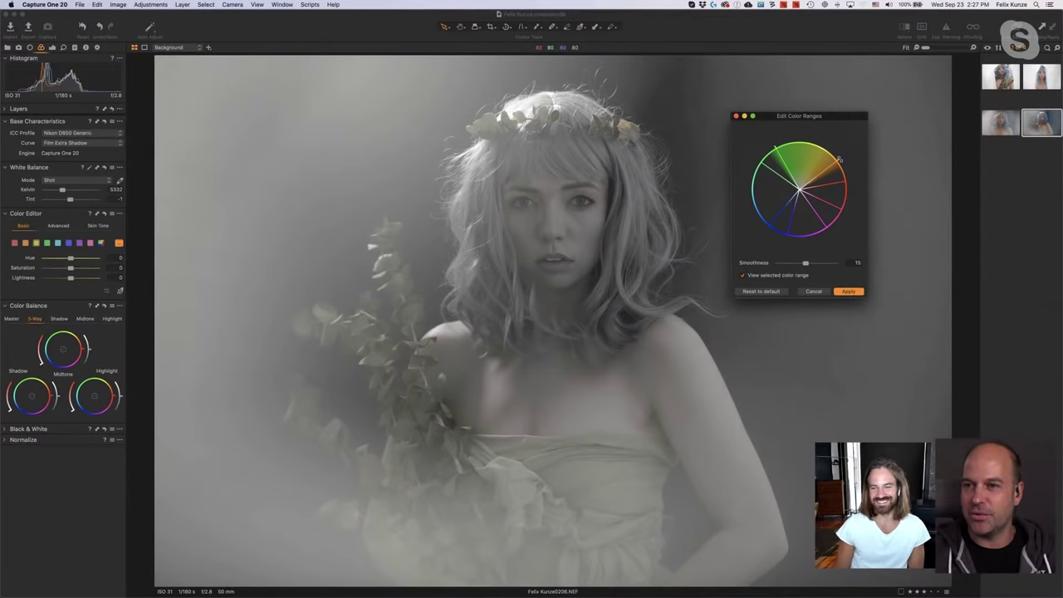
pyautogui.moveTo(840, 158)
pyautogui.mouseDown()
pyautogui.moveTo(838, 146)
pyautogui.moveTo(860, 161)
pyautogui.moveTo(850, 140)
pyautogui.mouseUp()
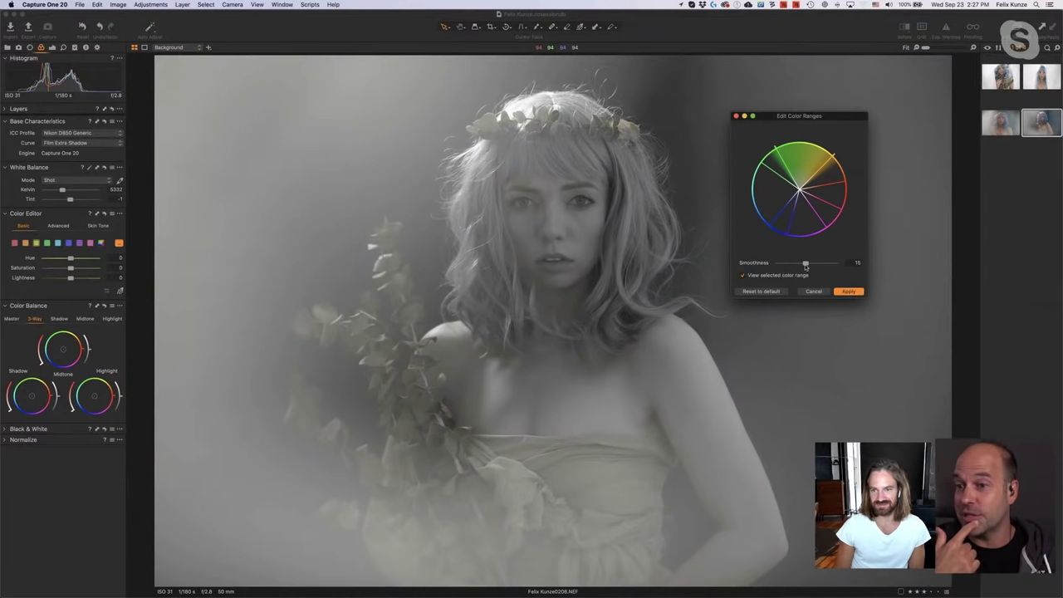
pyautogui.moveTo(806, 266)
pyautogui.mouseDown()
pyautogui.moveTo(846, 269)
pyautogui.moveTo(813, 268)
pyautogui.mouseUp()
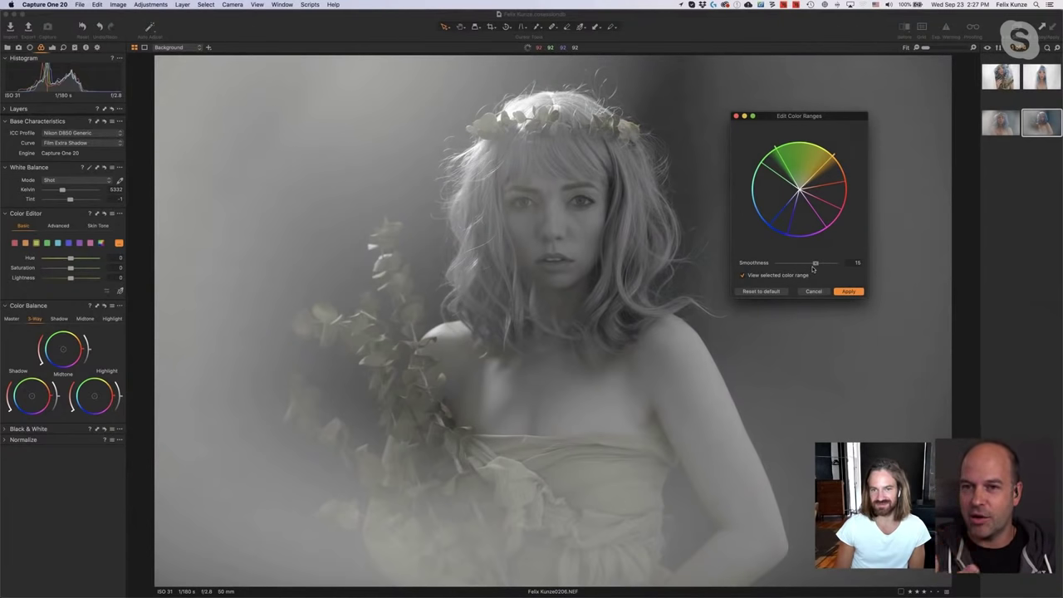
pyautogui.click(849, 292)
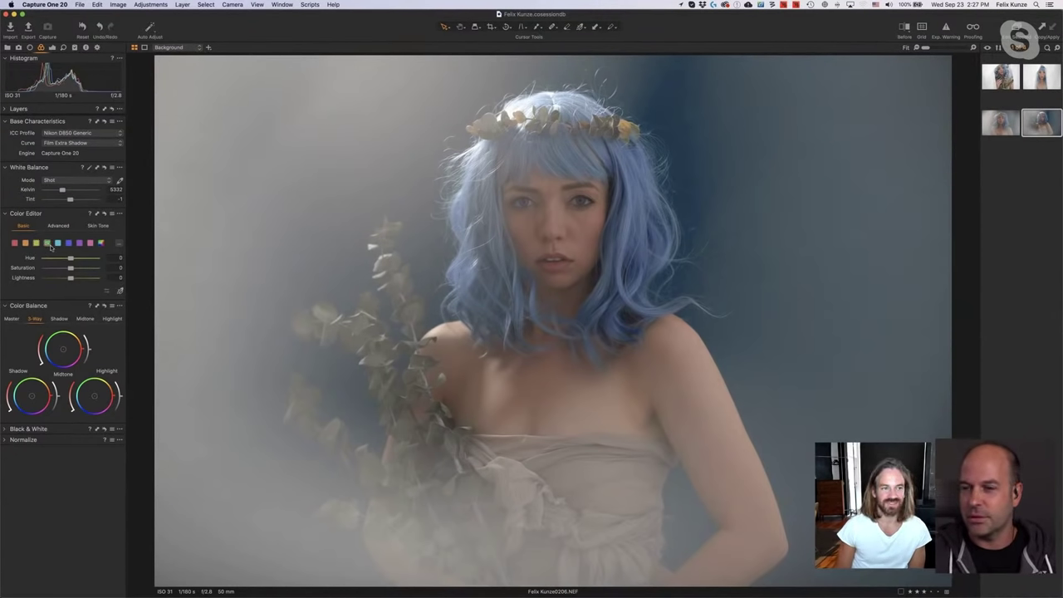
pyautogui.click(119, 243)
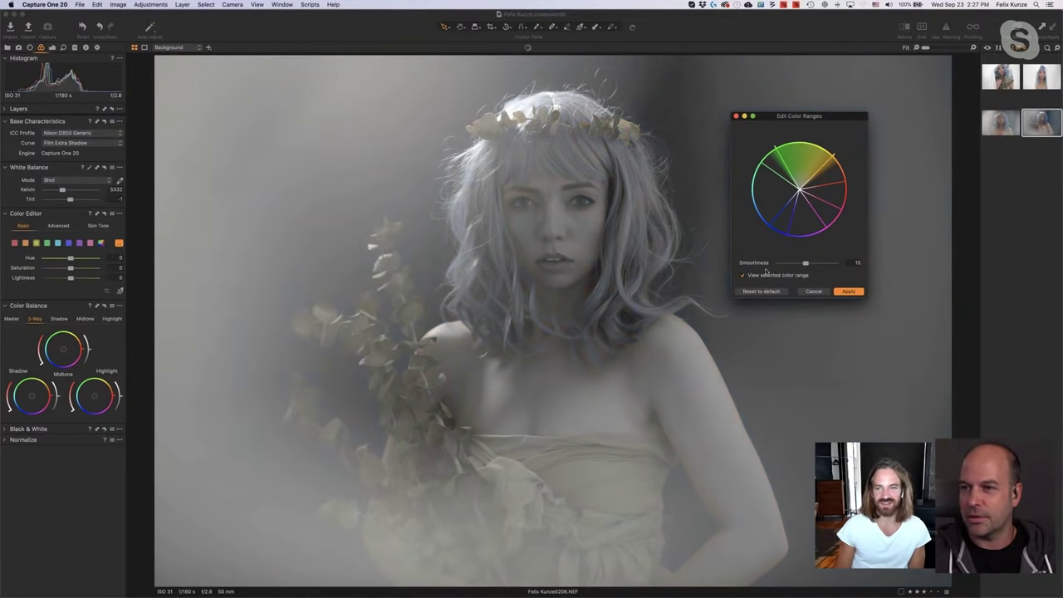
pyautogui.click(735, 116)
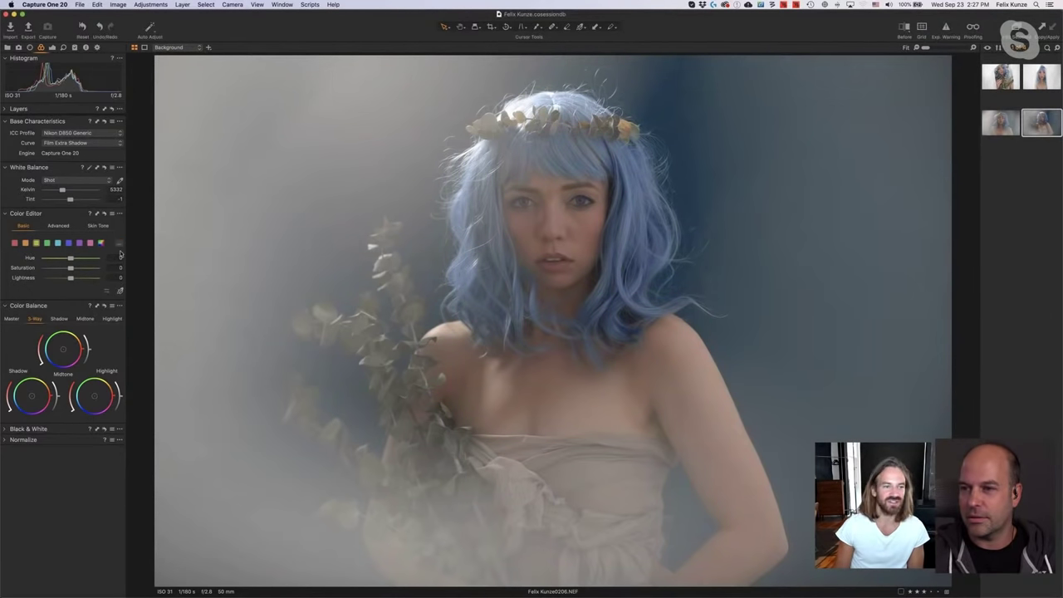
# Set the yellow range to hue 9.9, saturation 37.9 and lightness -5.7, and fine-tune the green-cyan hue to 11.4.
pyautogui.moveTo(70, 259); pyautogui.dragTo(68, 280)
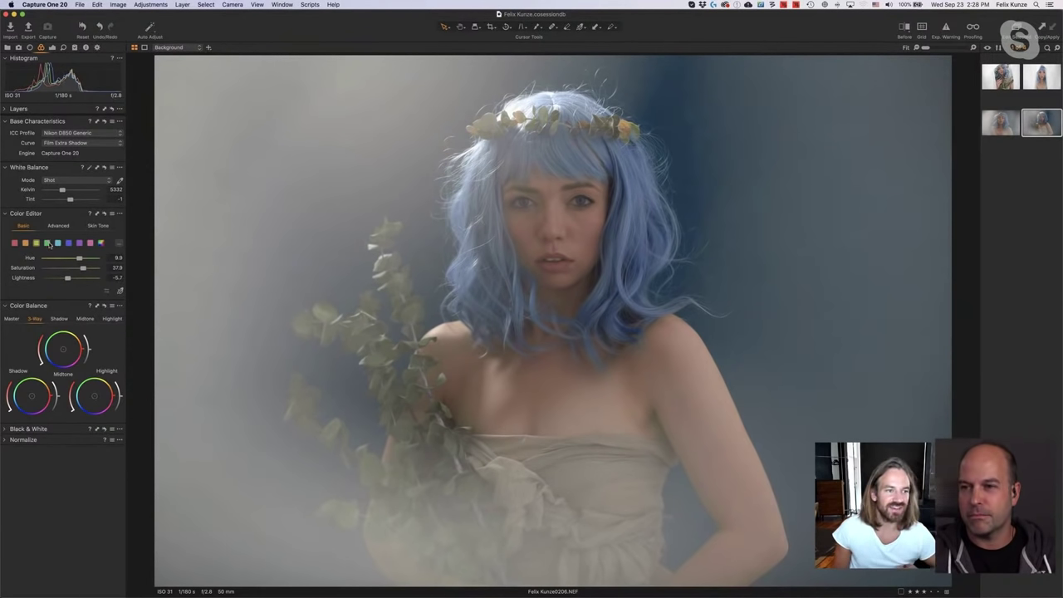
pyautogui.click(48, 243)
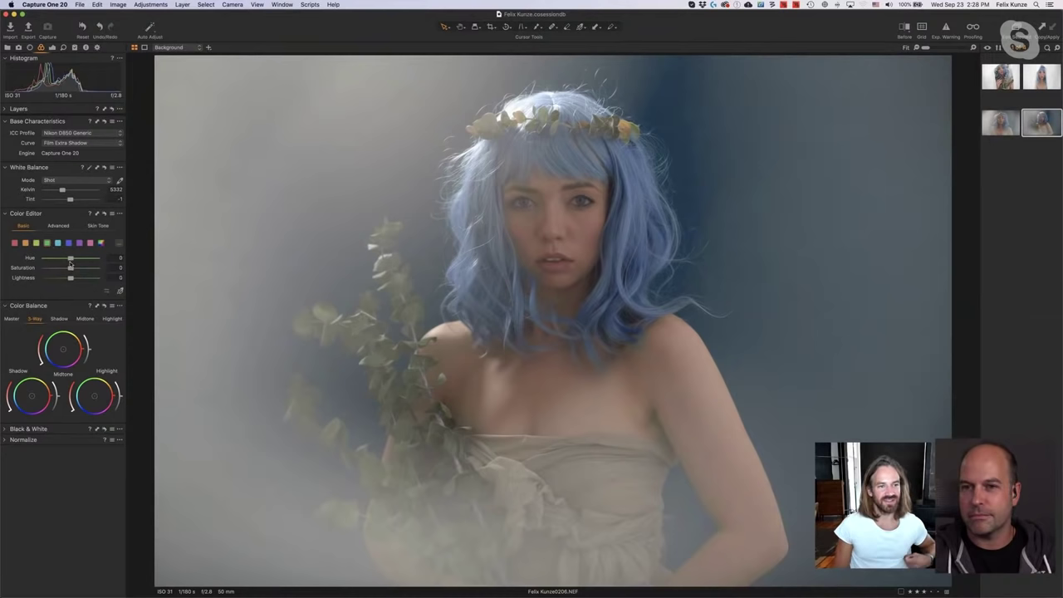
pyautogui.moveTo(94, 260)
pyautogui.mouseDown()
pyautogui.moveTo(52, 259)
pyautogui.moveTo(80, 259)
pyautogui.mouseUp()
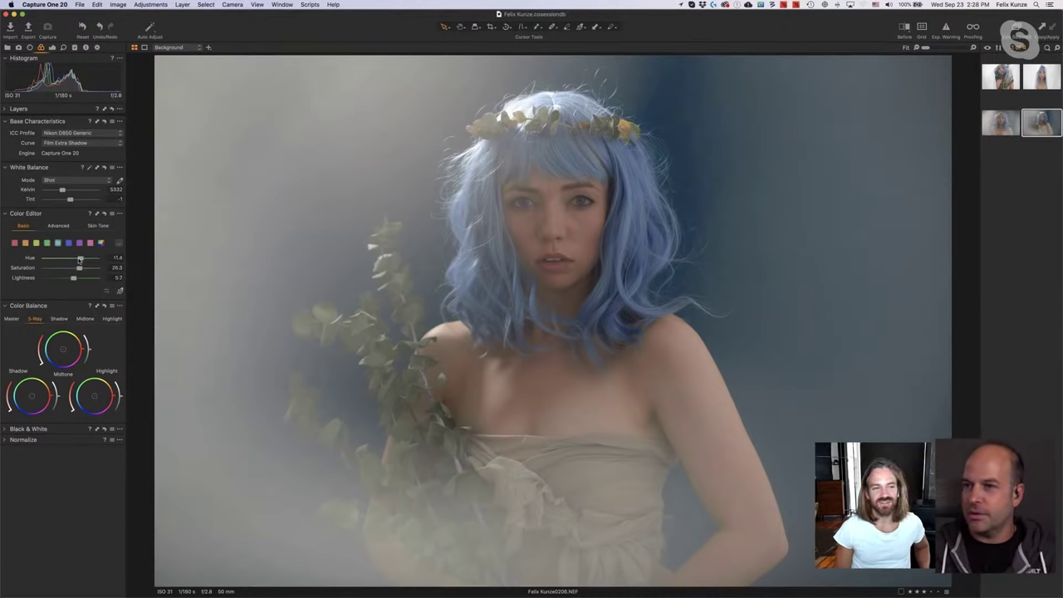
# Compare the color-graded portrait with its original in the split before/after view, sweeping the divider across the image.
pyautogui.click(904, 27)
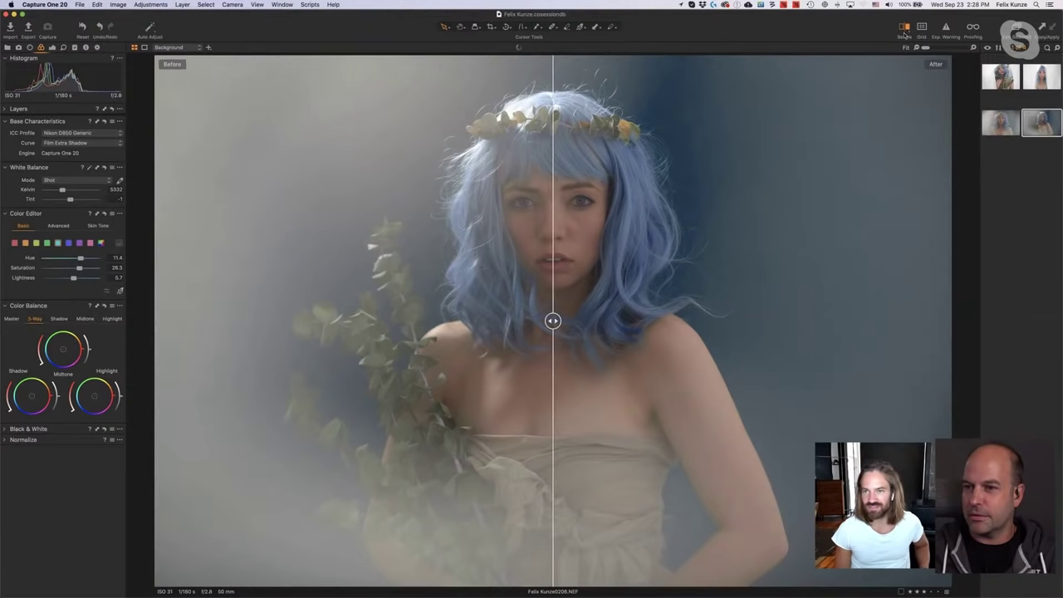
pyautogui.moveTo(553, 321); pyautogui.dragTo(500, 321)
pyautogui.moveTo(363, 356); pyautogui.dragTo(600, 370)
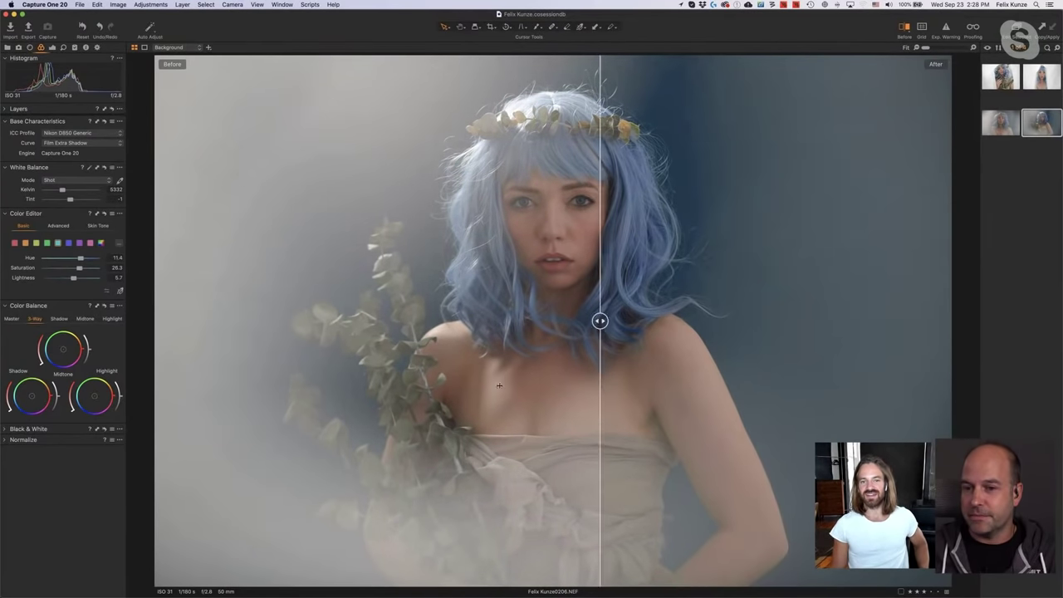
pyautogui.moveTo(499, 385); pyautogui.dragTo(610, 395)
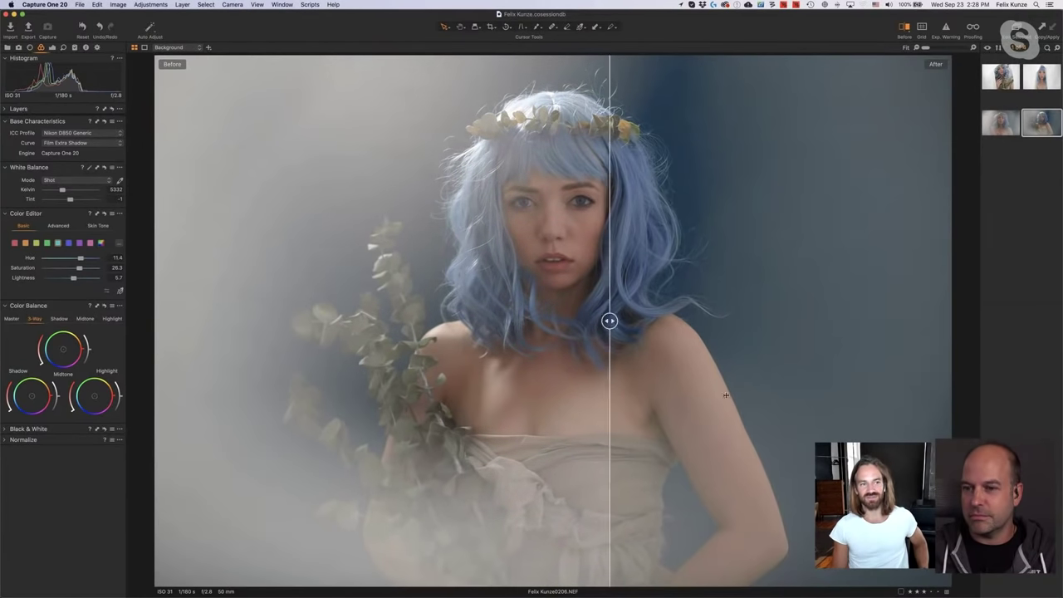
pyautogui.moveTo(726, 395); pyautogui.dragTo(634, 402)
pyautogui.moveTo(856, 321); pyautogui.dragTo(737, 320)
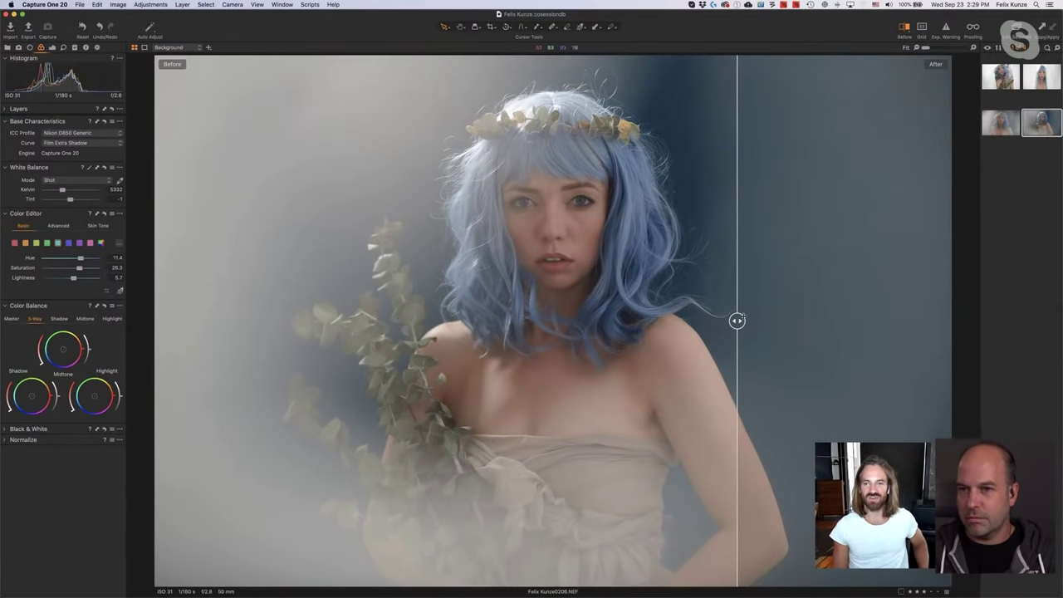
pyautogui.moveTo(737, 321); pyautogui.dragTo(1019, 311)
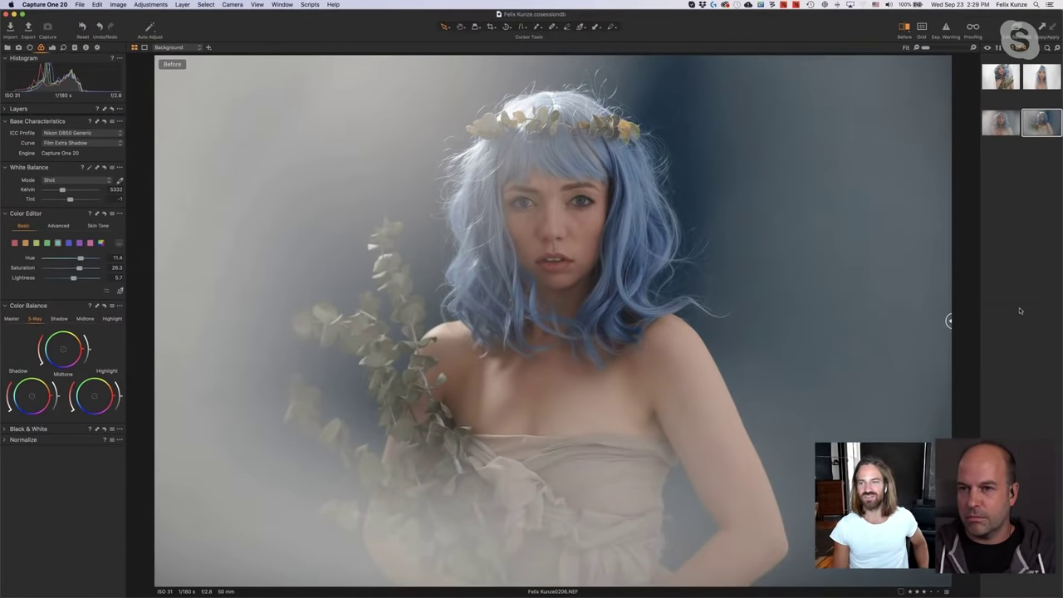
pyautogui.click(908, 28)
# Try the Auto curve on the portrait and return to Film Extra Shadow.
pyautogui.click(72, 143)
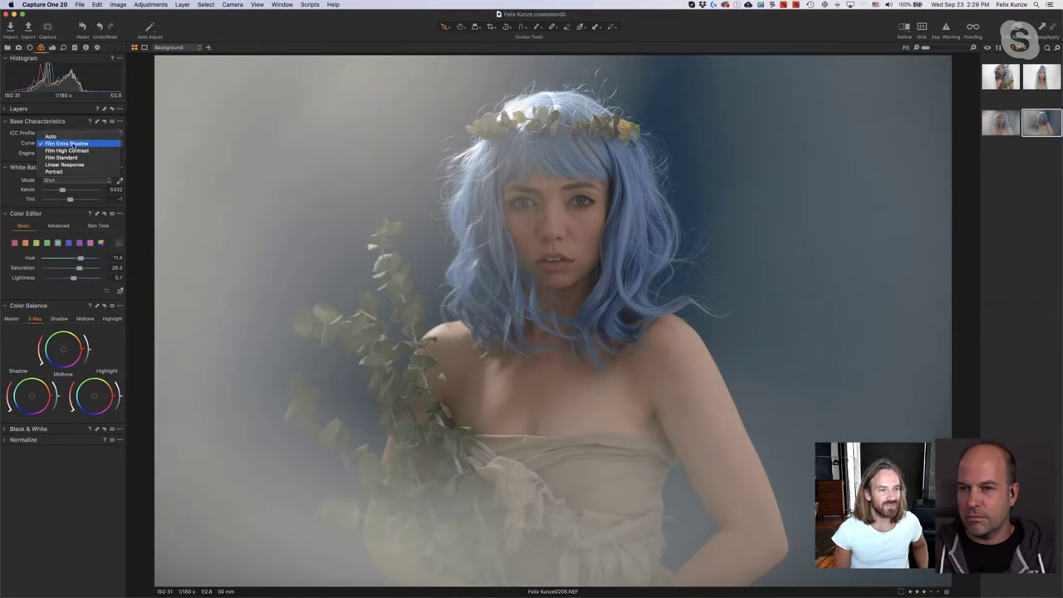
pyautogui.click(73, 136)
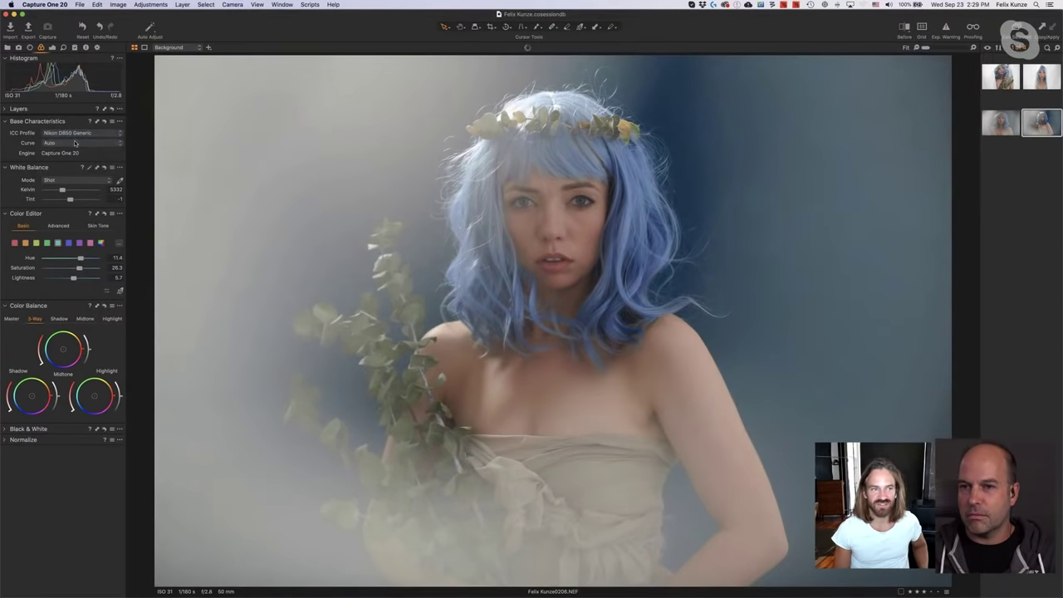
pyautogui.click(74, 143)
pyautogui.click(68, 151)
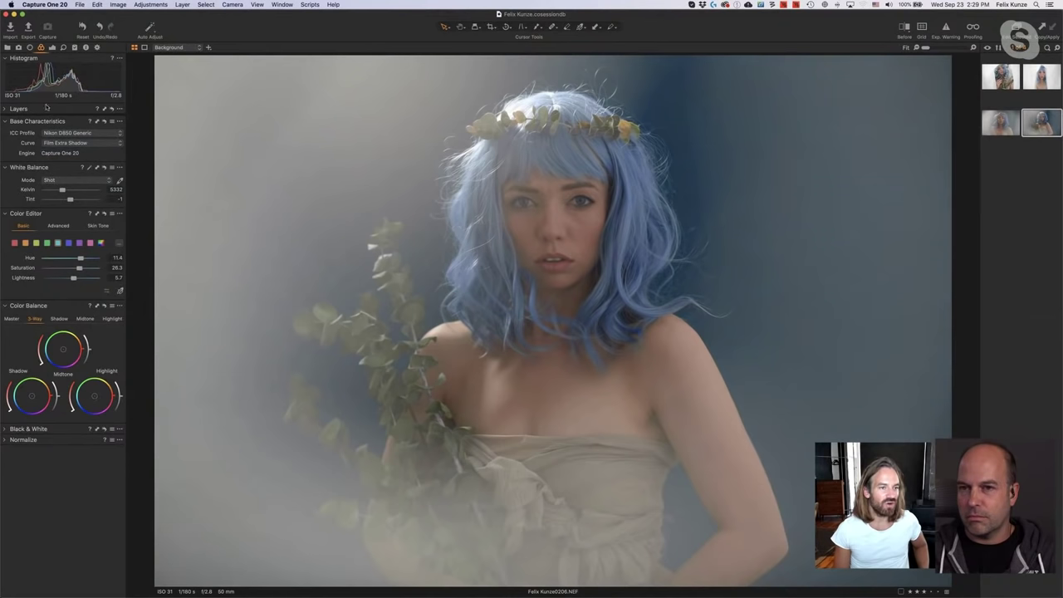
# Set the portrait's exposure to 0.43, contrast to 15 and High Dynamic Range shadow to -19.
pyautogui.click(52, 48)
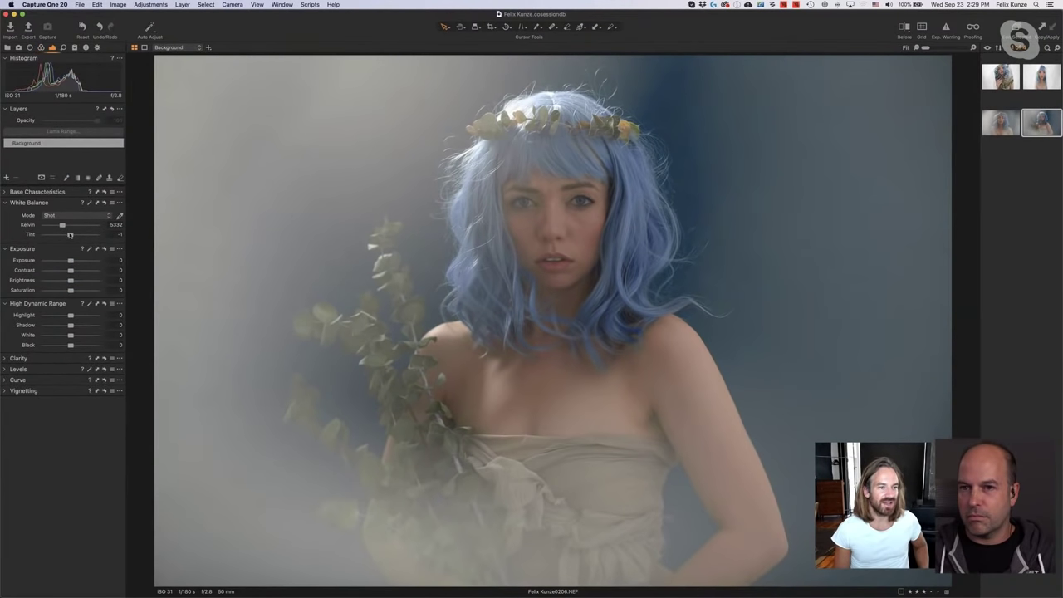
pyautogui.click(7, 110)
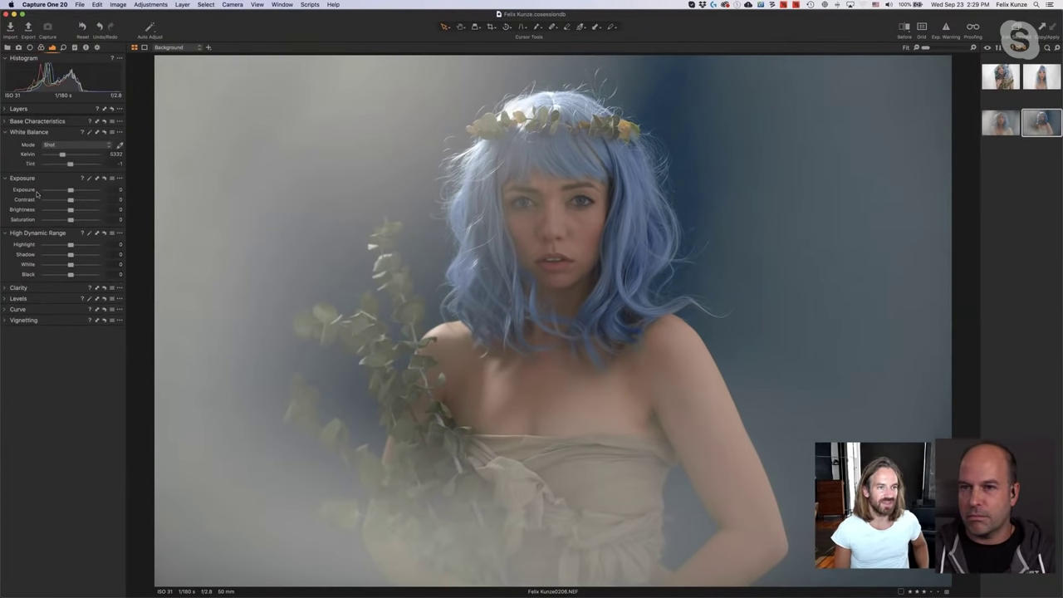
pyautogui.moveTo(71, 201); pyautogui.dragTo(73, 192)
pyautogui.click(72, 191)
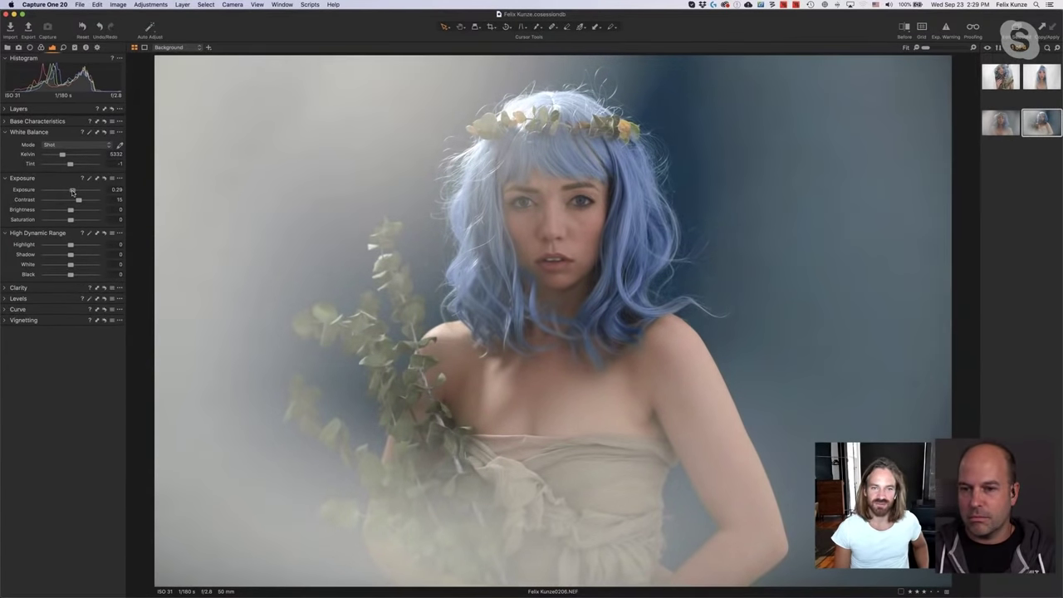
pyautogui.moveTo(71, 255); pyautogui.dragTo(66, 254)
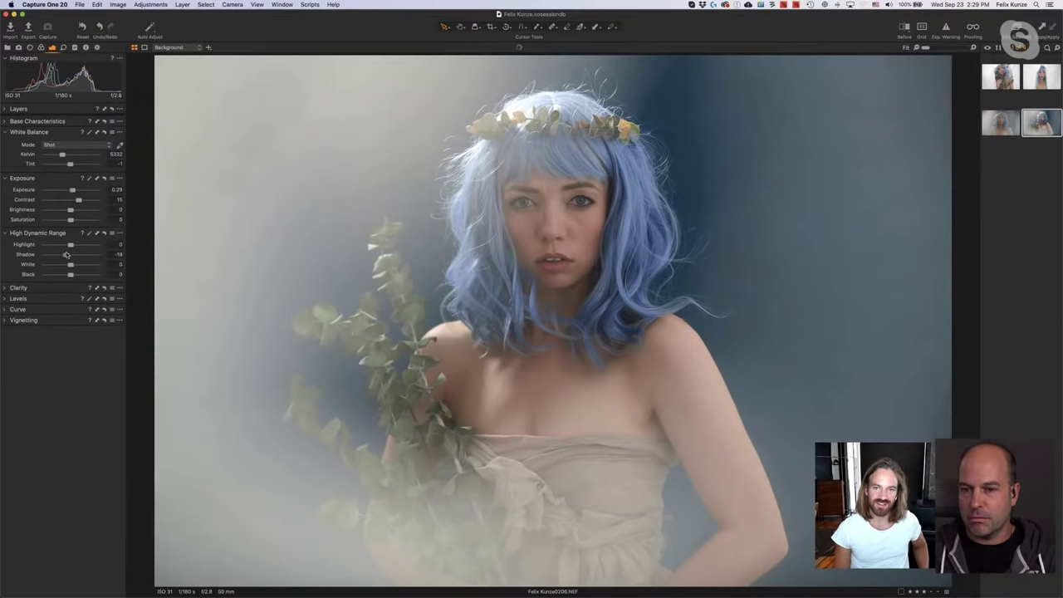
pyautogui.moveTo(73, 191); pyautogui.dragTo(73, 191)
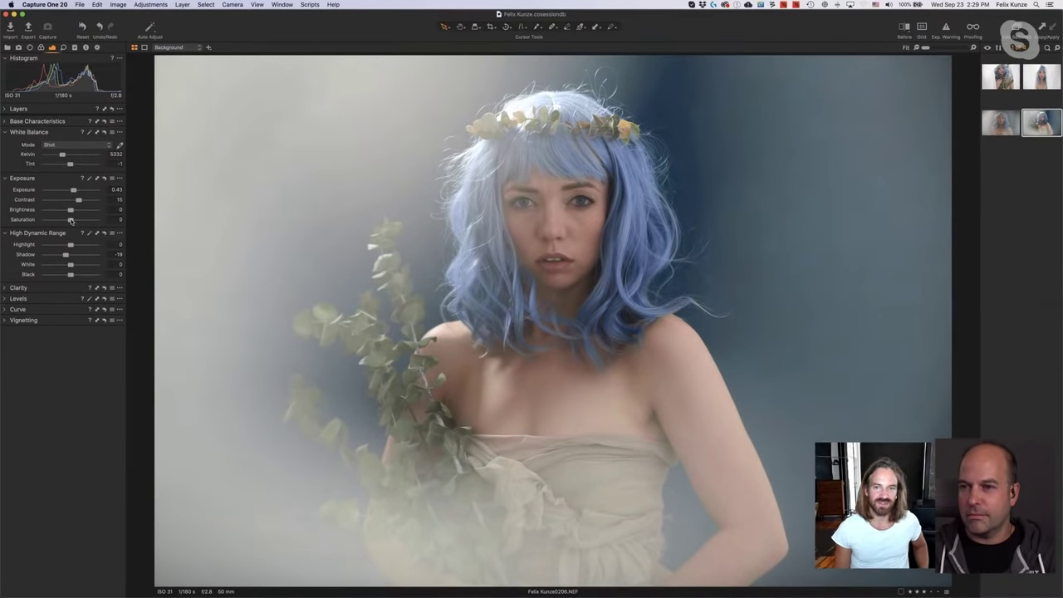
# Check the exposure and contrast changes against the original in the split before/after view.
pyautogui.click(904, 27)
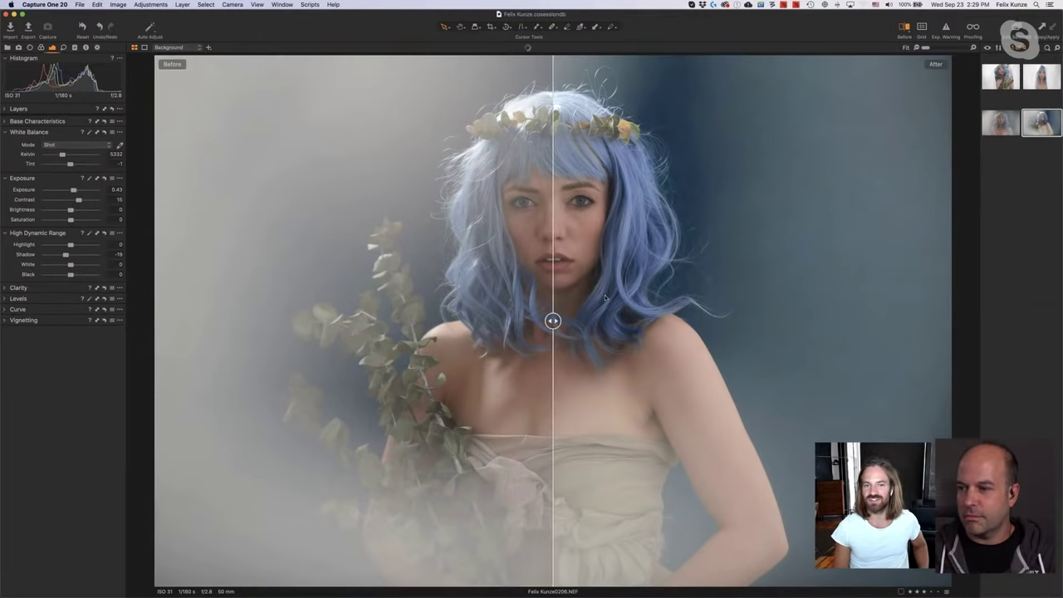
pyautogui.moveTo(554, 321); pyautogui.dragTo(551, 374)
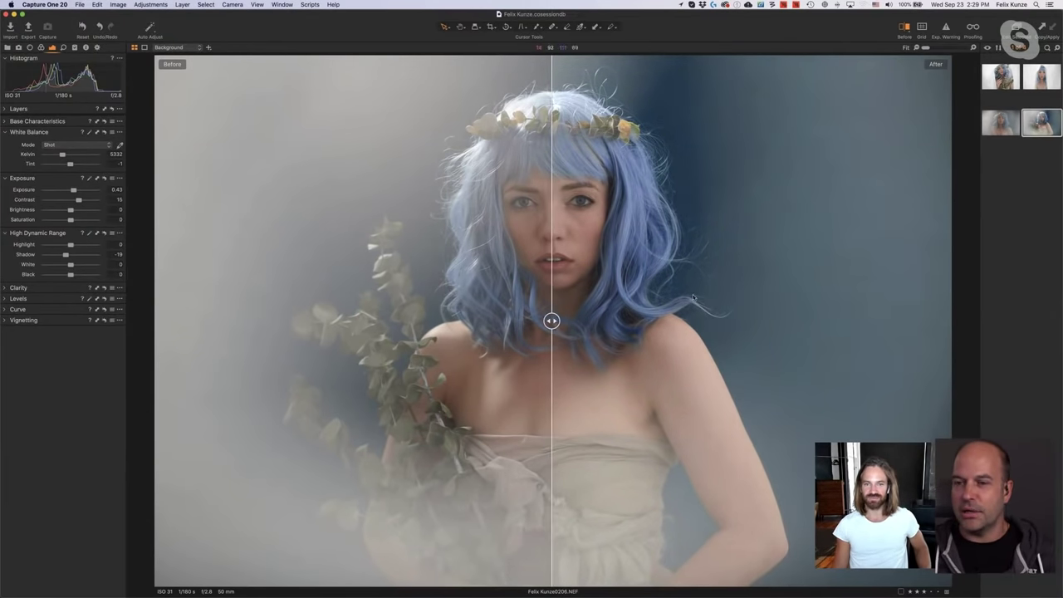
pyautogui.click(906, 28)
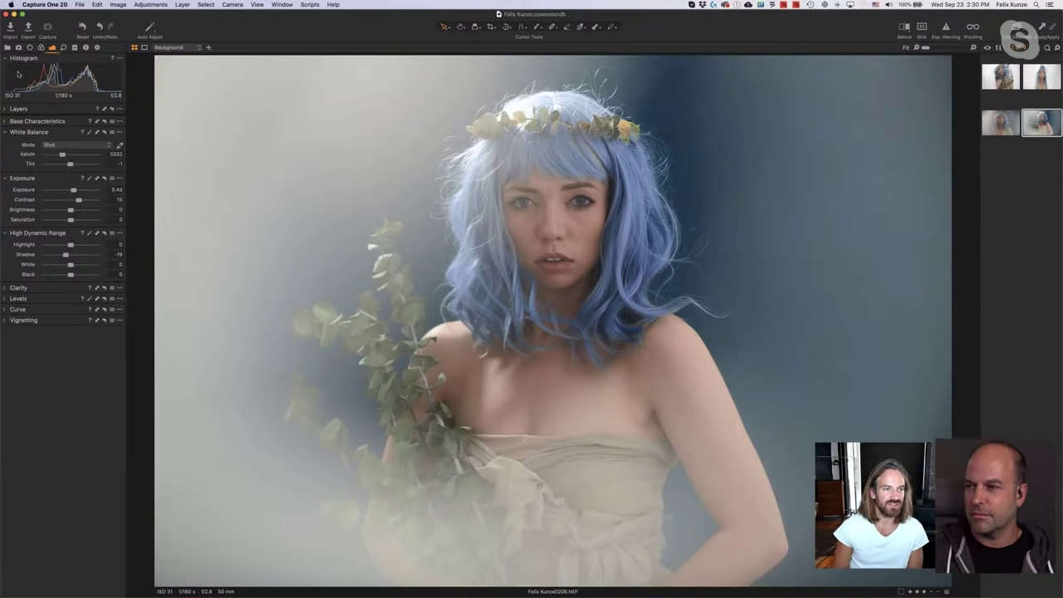
# Try the Linear Response curve on the portrait and switch back to Film Extra Shadow.
pyautogui.click(41, 47)
pyautogui.click(88, 144)
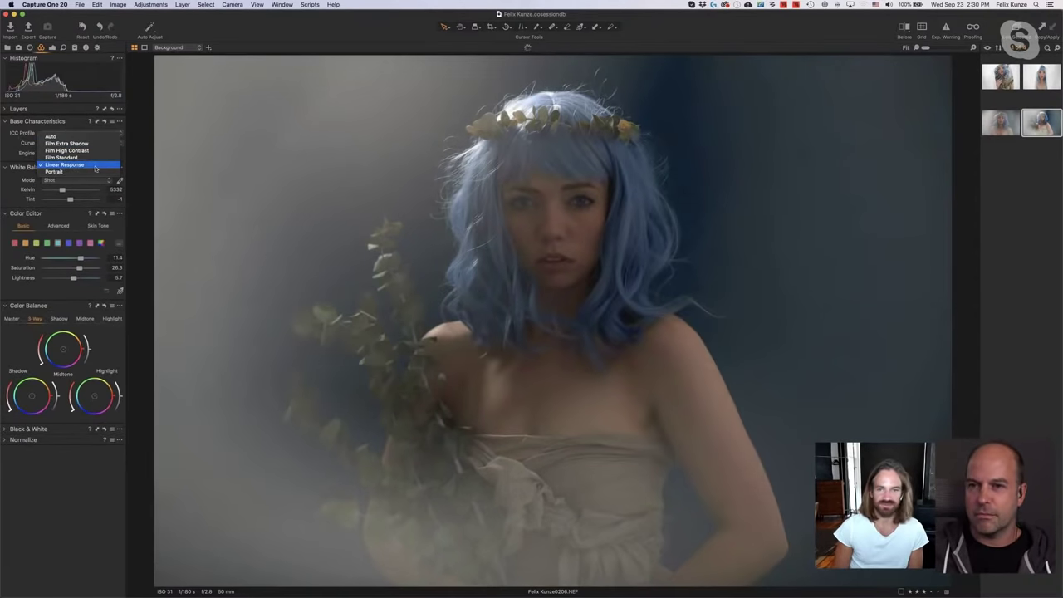
pyautogui.click(94, 166)
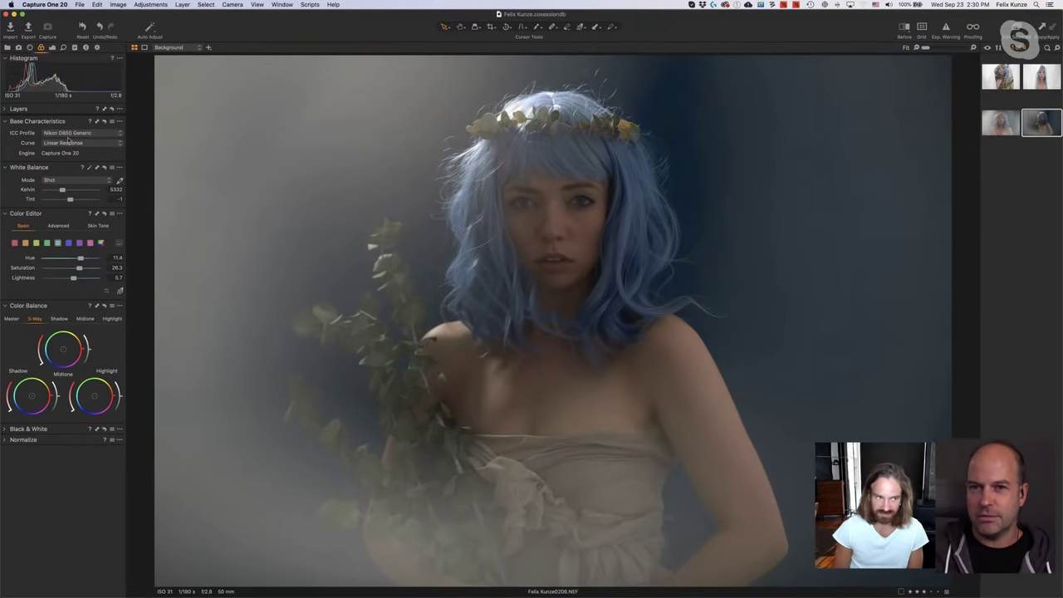
pyautogui.click(74, 142)
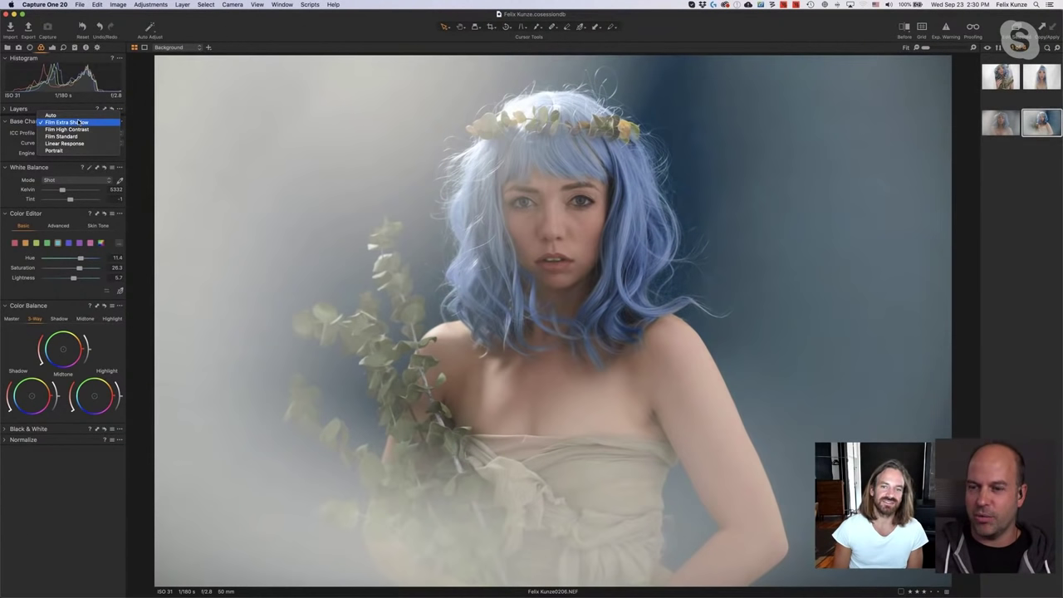
pyautogui.click(73, 122)
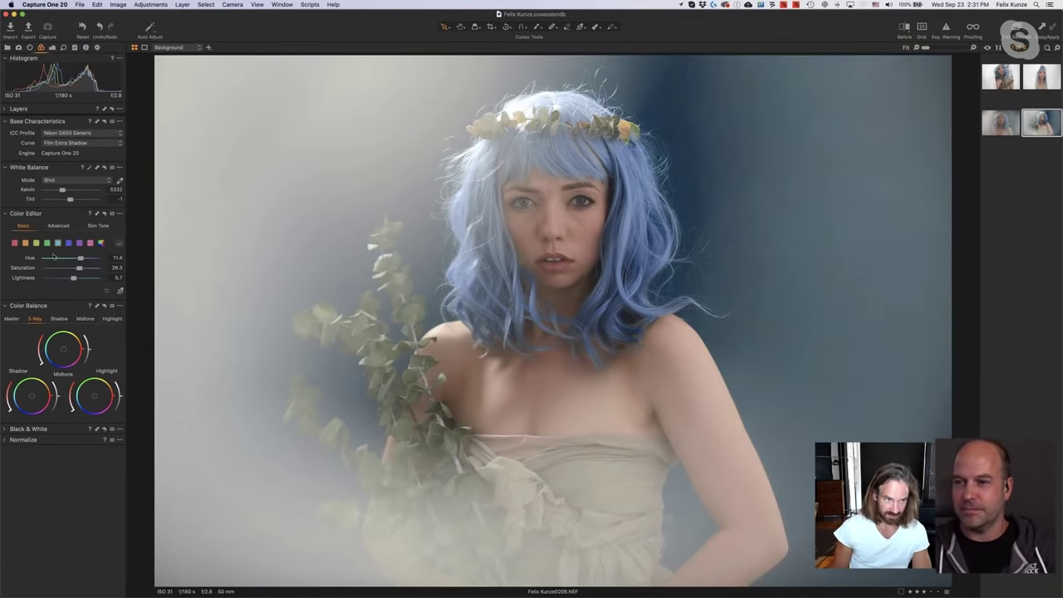
# Try stronger contrast values of 50 and 23 on the portrait and return contrast to 15.
pyautogui.click(52, 49)
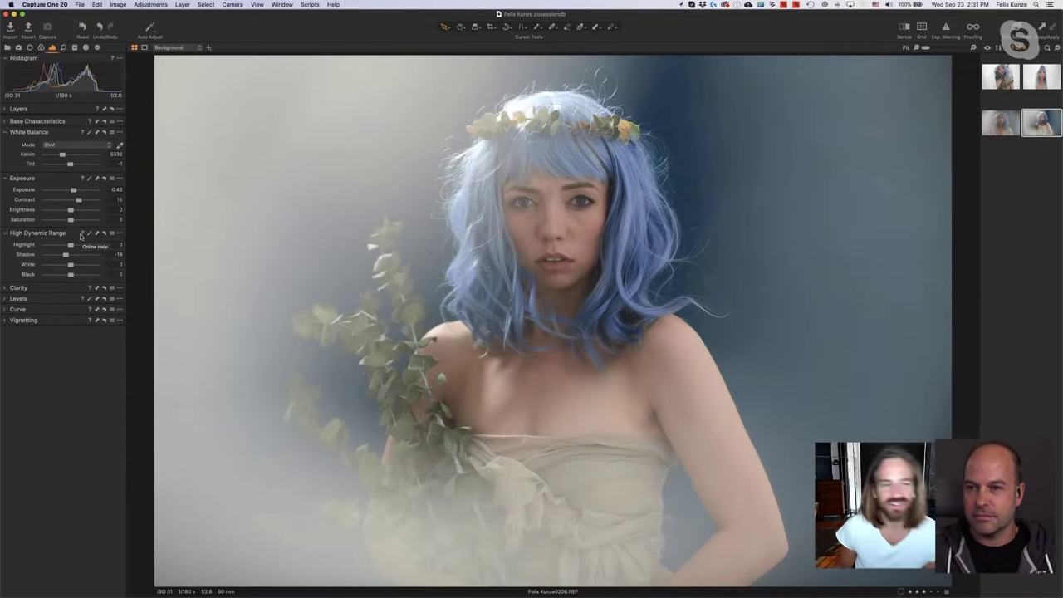
pyautogui.moveTo(79, 201); pyautogui.dragTo(117, 203)
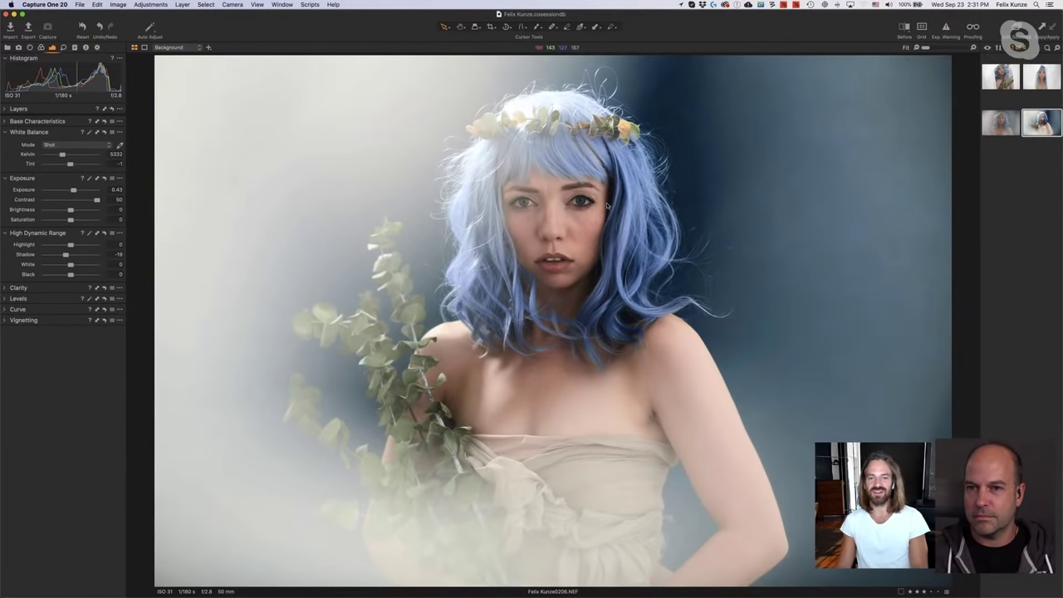
pyautogui.moveTo(97, 201); pyautogui.dragTo(83, 201)
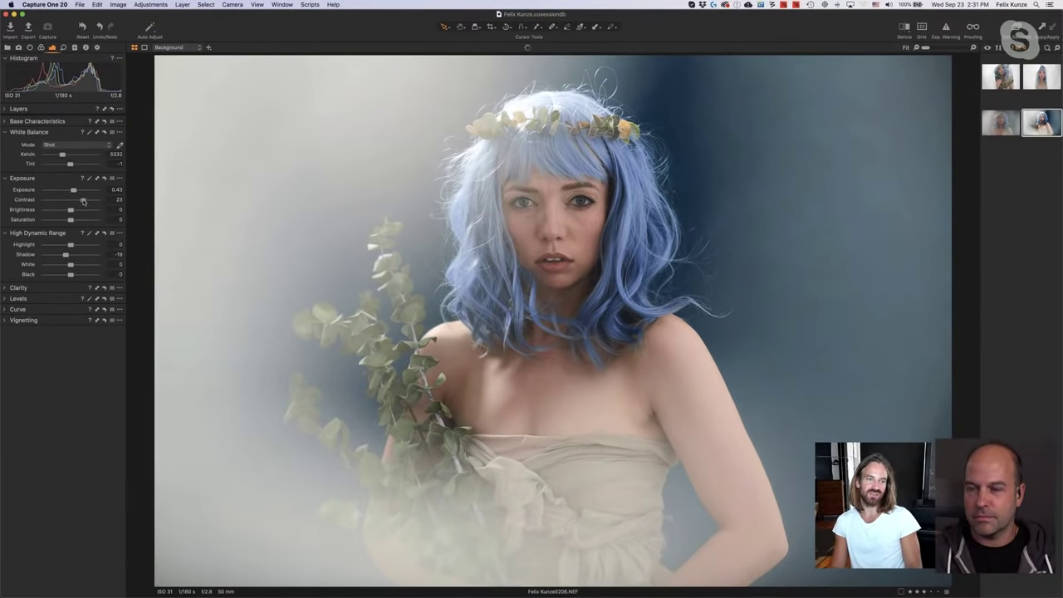
pyautogui.moveTo(82, 202); pyautogui.dragTo(78, 207)
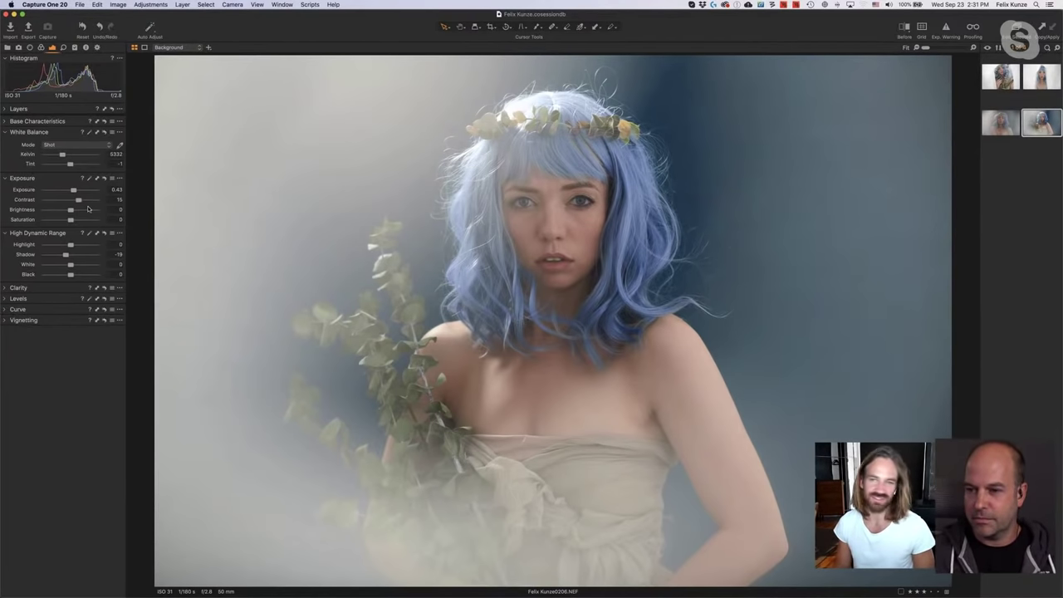
# Try Natural clarity amounts of 16 and 38 on the portrait.
pyautogui.click(4, 288)
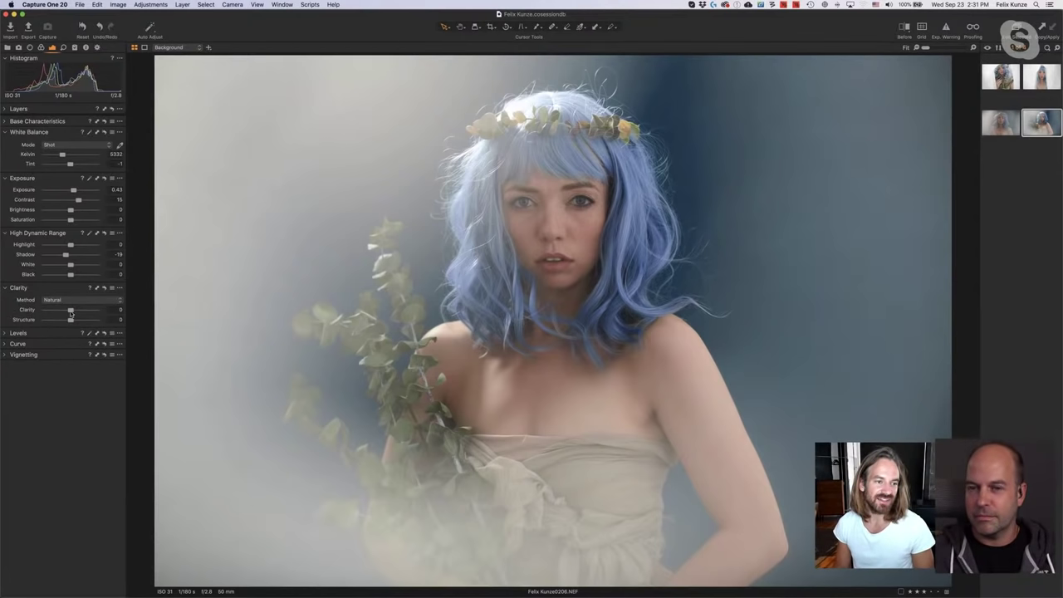
pyautogui.moveTo(72, 311)
pyautogui.mouseDown()
pyautogui.moveTo(101, 311)
pyautogui.moveTo(74, 313)
pyautogui.mouseUp()
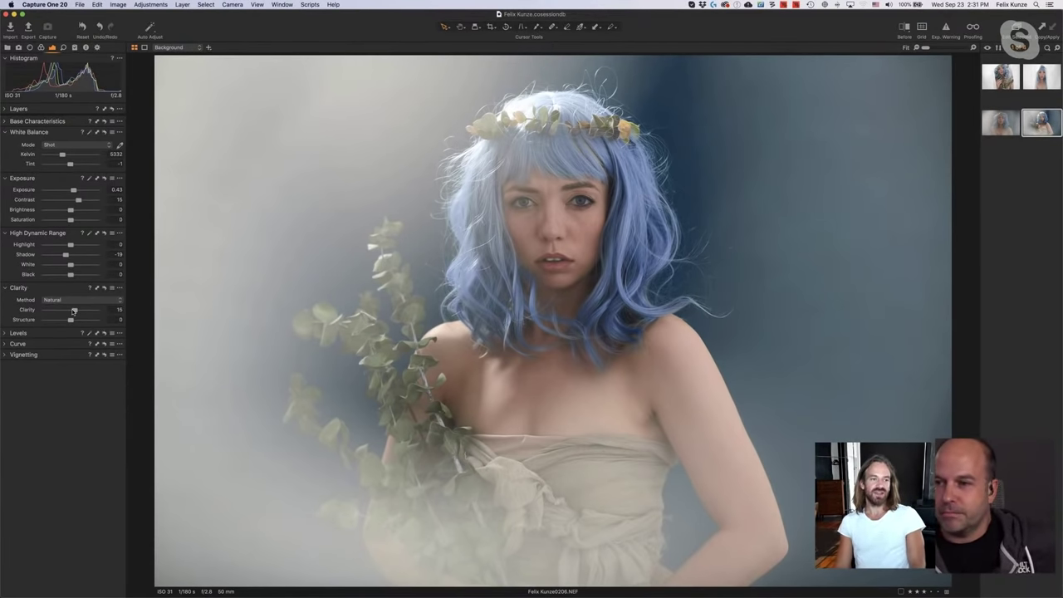
pyautogui.moveTo(79, 311); pyautogui.dragTo(81, 313)
# Compare the Punch, Neutral and Classic clarity methods on the portrait.
pyautogui.click(82, 300)
pyautogui.click(88, 308)
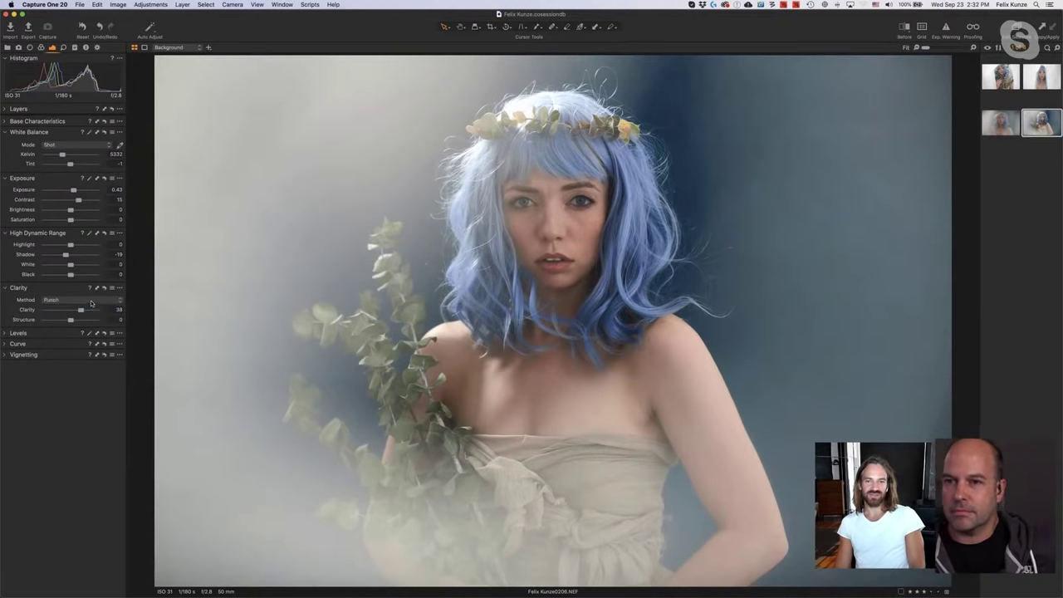
pyautogui.click(93, 300)
pyautogui.click(95, 307)
pyautogui.click(98, 301)
pyautogui.click(99, 308)
pyautogui.click(99, 301)
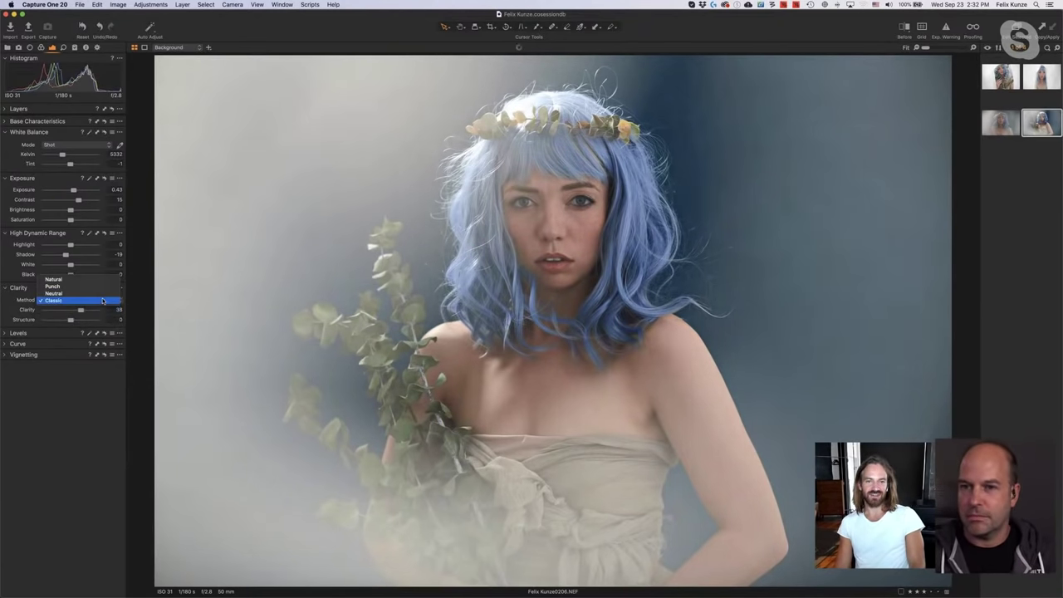
pyautogui.click(98, 286)
# Set the portrait's clarity method to Natural with a clarity amount of 16.
pyautogui.click(87, 300)
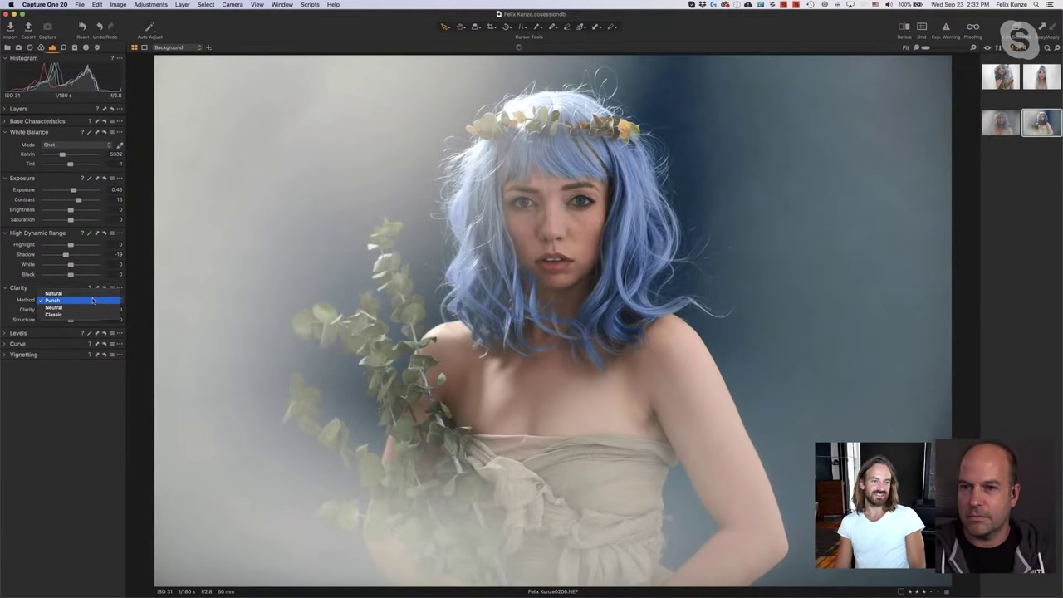
pyautogui.click(83, 293)
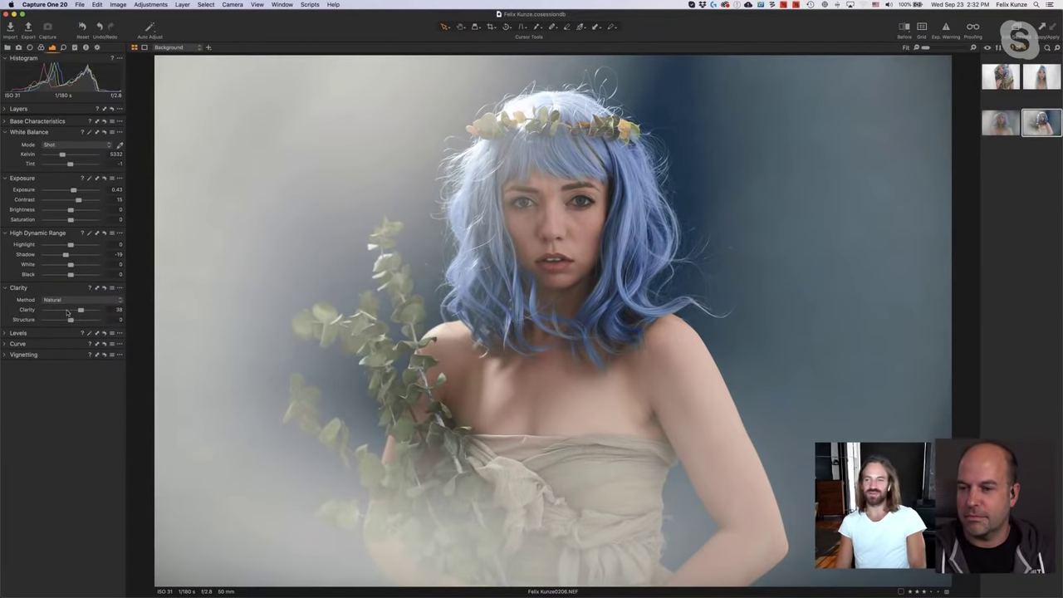
pyautogui.moveTo(80, 310)
pyautogui.mouseDown()
pyautogui.moveTo(60, 315)
pyautogui.moveTo(74, 313)
pyautogui.mouseUp()
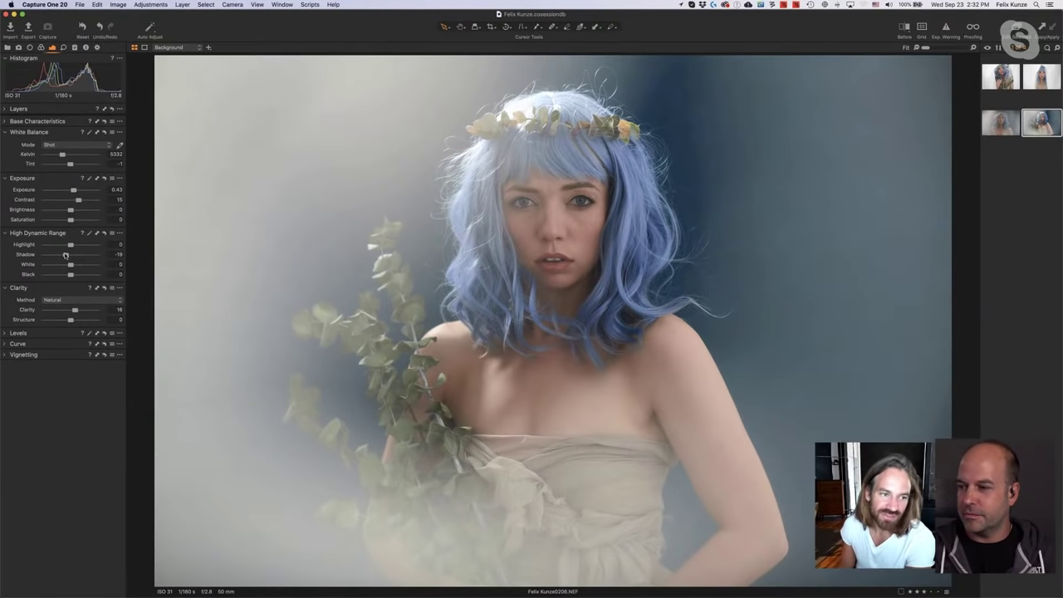
# Set the High Dynamic Range shadow to -5, white to 13 and black to -9.
pyautogui.moveTo(65, 255); pyautogui.dragTo(72, 275)
pyautogui.moveTo(73, 276)
pyautogui.mouseDown()
pyautogui.moveTo(106, 278)
pyautogui.moveTo(44, 278)
pyautogui.moveTo(84, 274)
pyautogui.moveTo(74, 274)
pyautogui.mouseUp()
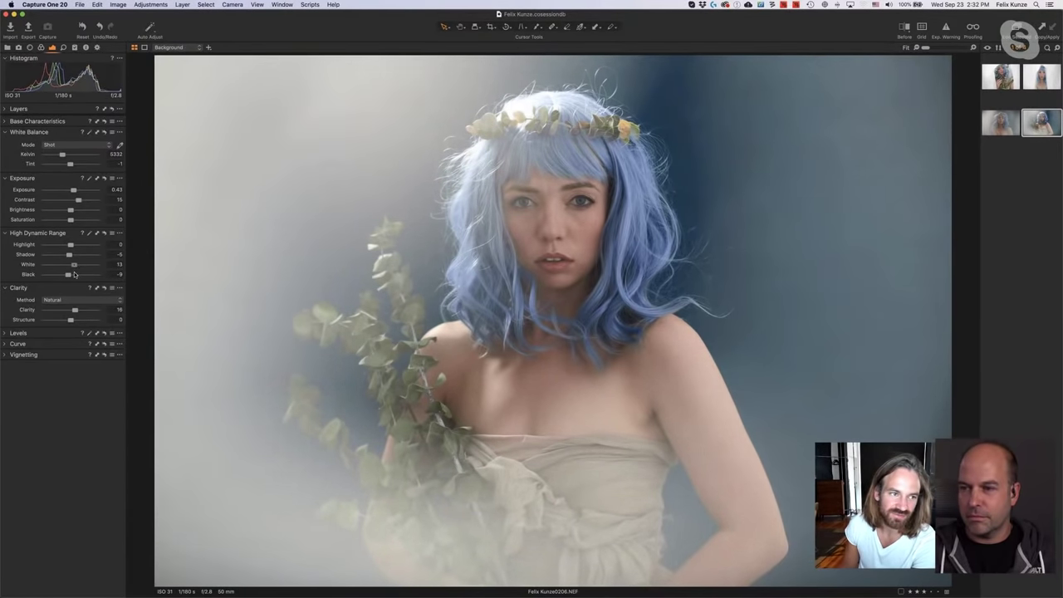
# Switch the portrait's base curve to Auto and reduce the contrast to 10.
pyautogui.click(6, 122)
pyautogui.click(72, 143)
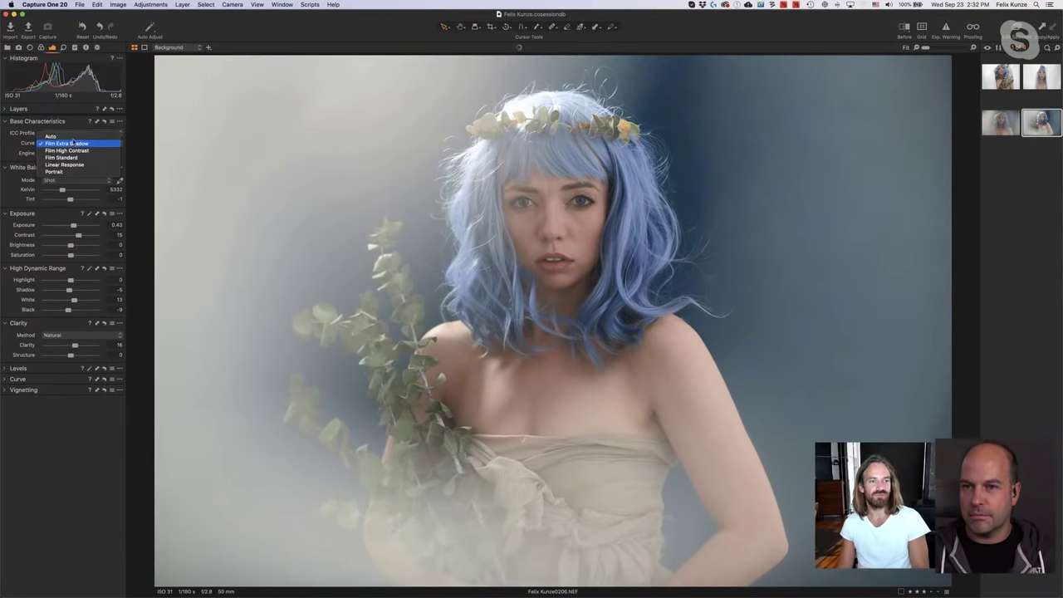
pyautogui.click(75, 139)
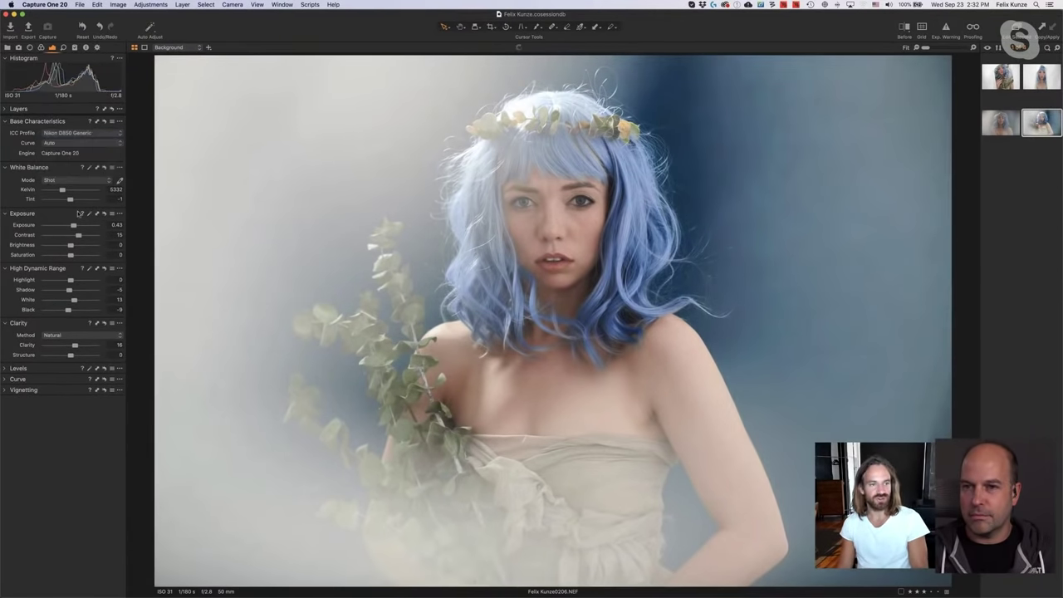
pyautogui.moveTo(79, 236); pyautogui.dragTo(77, 239)
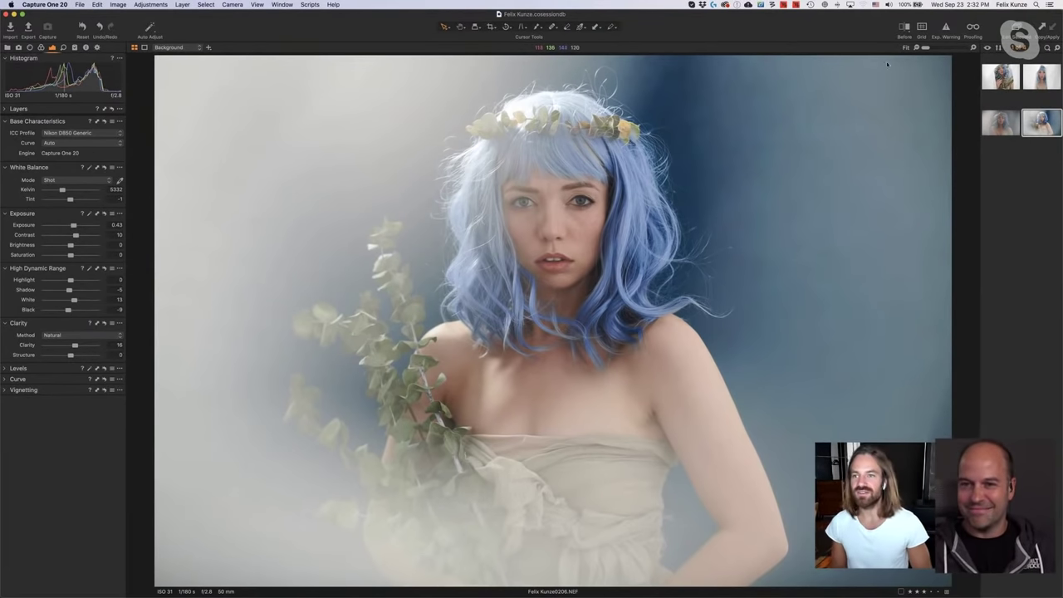
# Compare the portrait with its original in the split before/after view, sweeping the divider across the face, then close the comparison.
pyautogui.click(905, 28)
pyautogui.moveTo(551, 318); pyautogui.dragTo(594, 324)
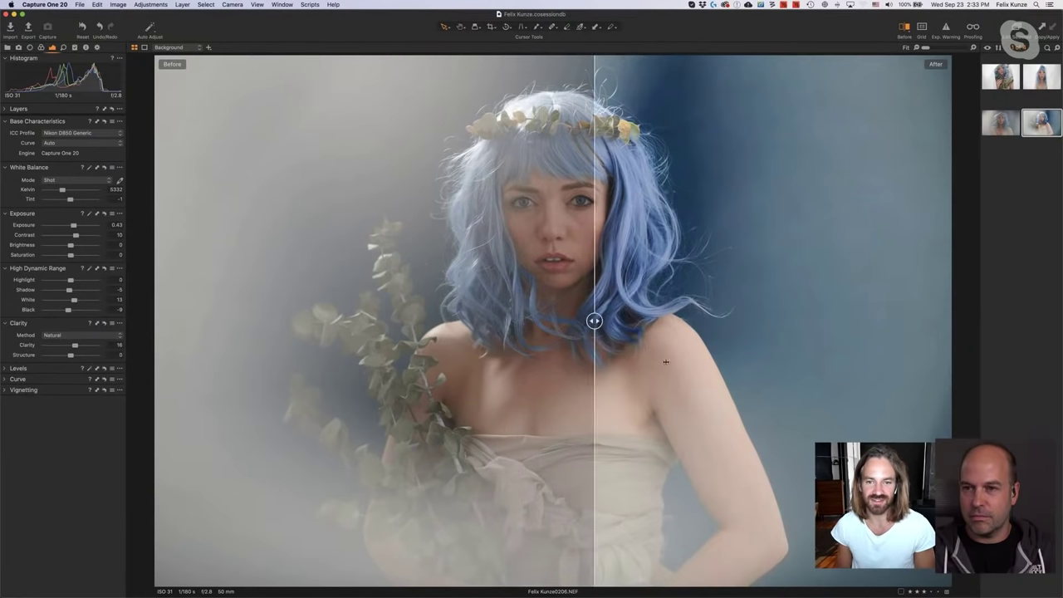
pyautogui.moveTo(665, 362); pyautogui.dragTo(526, 450)
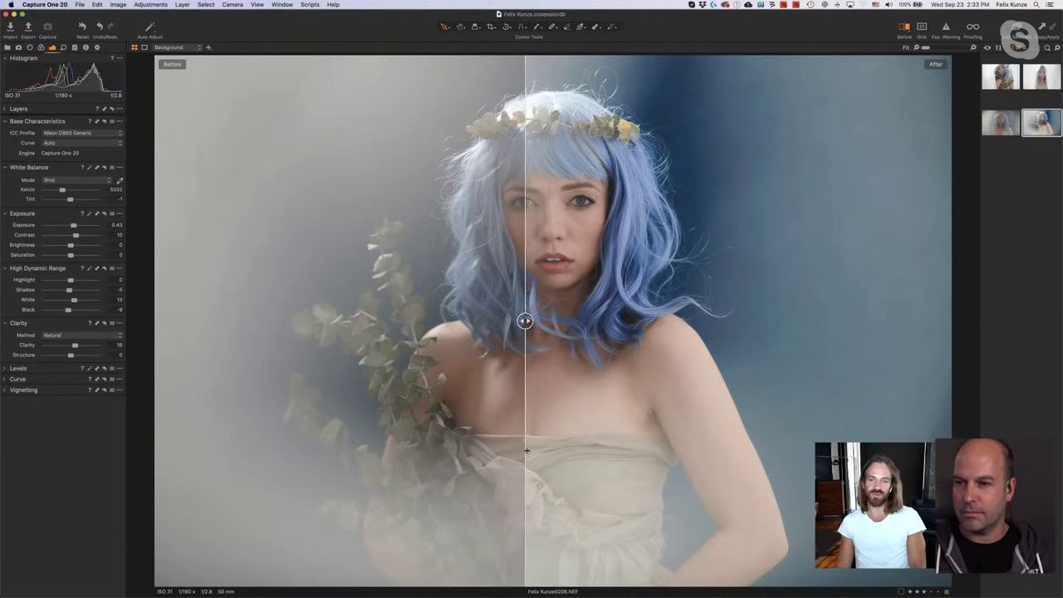
pyautogui.press('y')
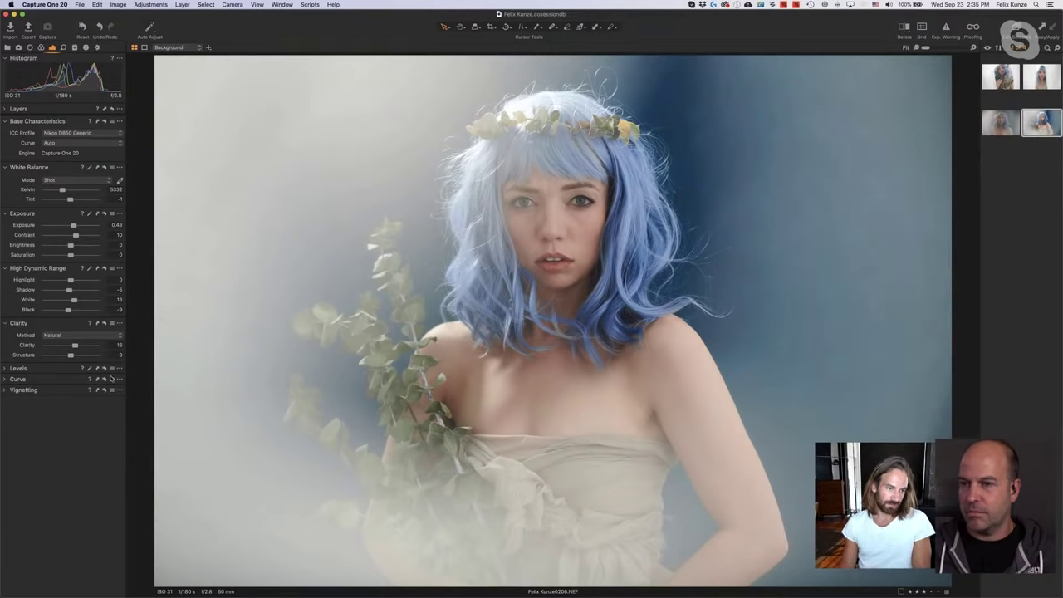
# Raise the black input point of the RGB Levels to 9, leaving the white point at 255.
pyautogui.click(5, 369)
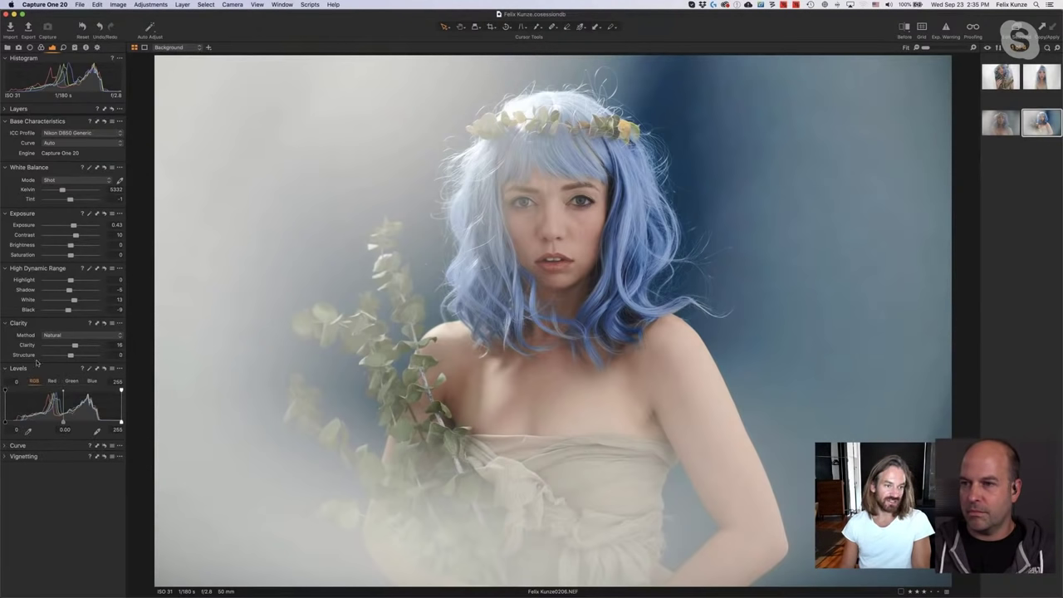
pyautogui.moveTo(6, 424); pyautogui.dragTo(9, 422)
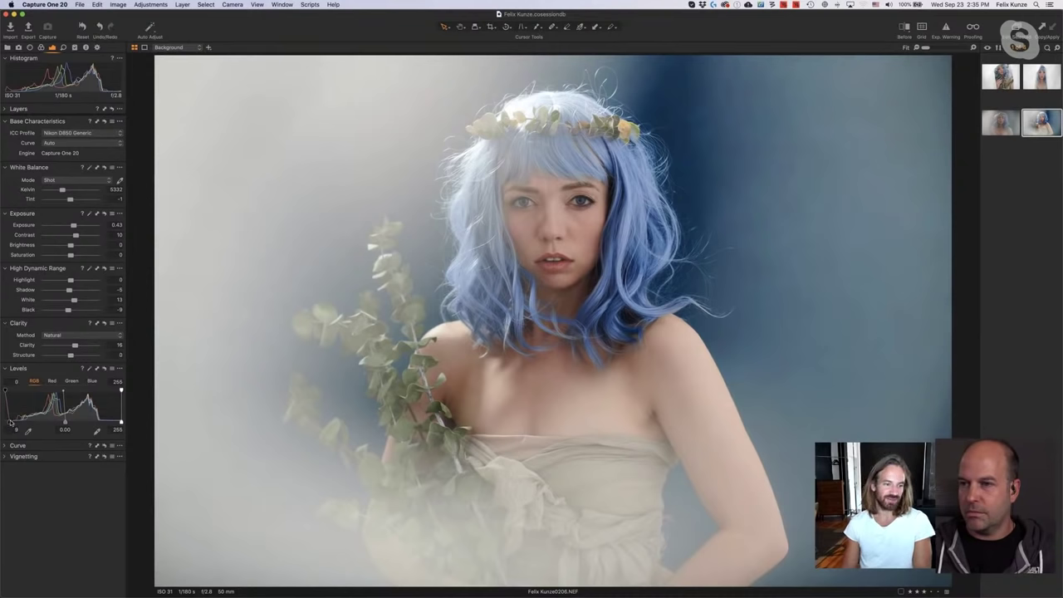
pyautogui.moveTo(120, 424)
pyautogui.mouseDown()
pyautogui.moveTo(108, 425)
pyautogui.moveTo(131, 427)
pyautogui.mouseUp()
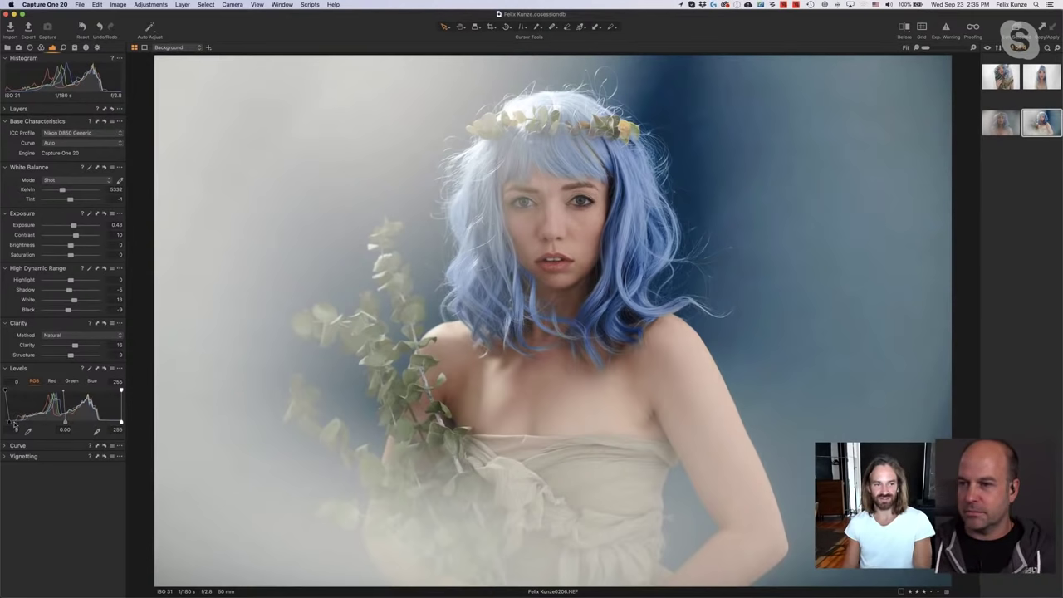
pyautogui.moveTo(8, 422); pyautogui.dragTo(12, 429)
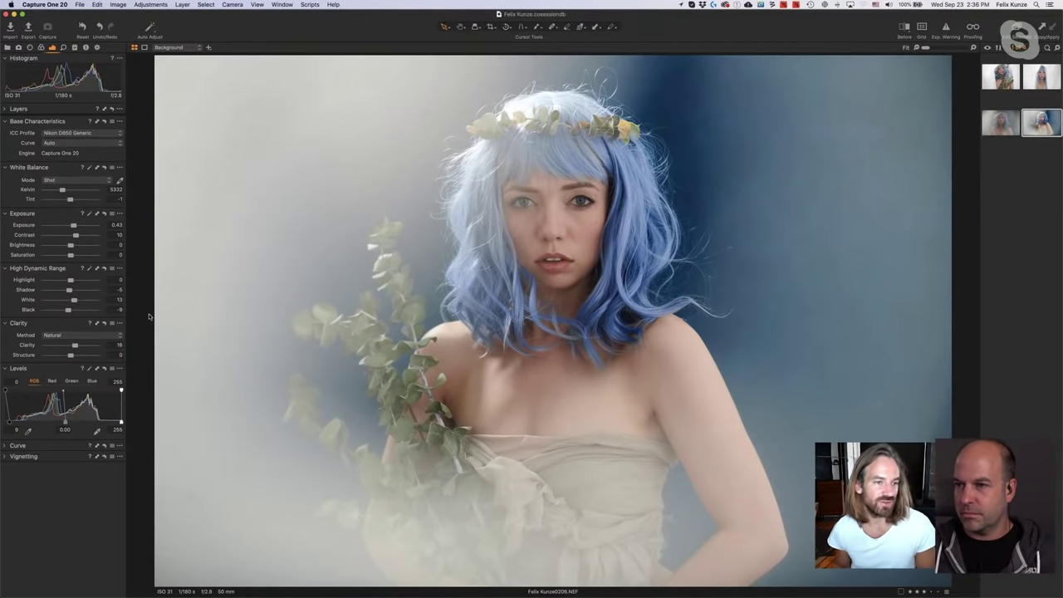
# Tint the portrait's shadows slightly toward green-cyan with the Color Balance shadow wheel.
pyautogui.click(41, 48)
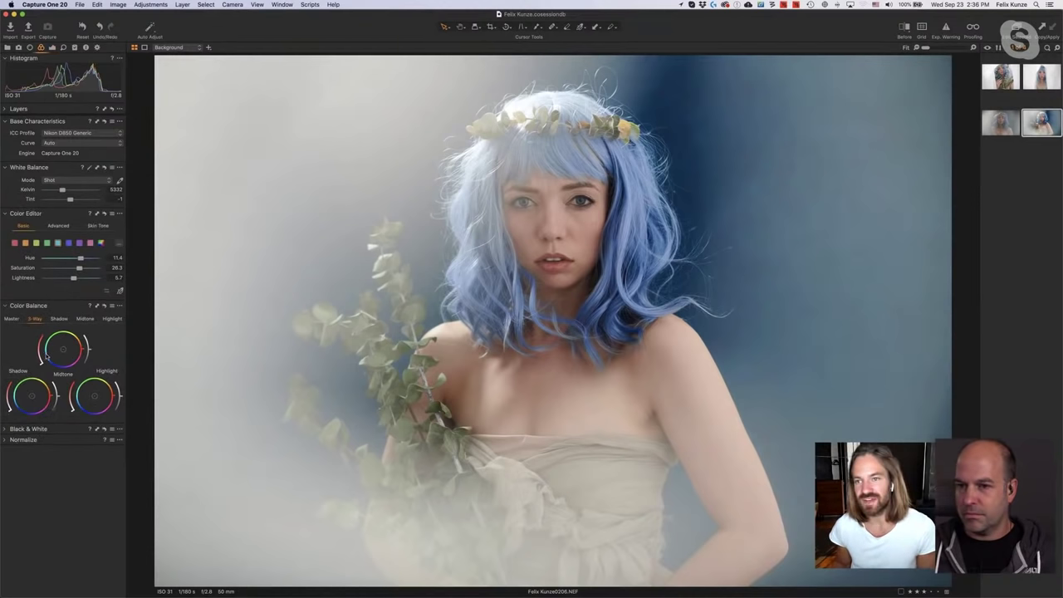
pyautogui.click(6, 215)
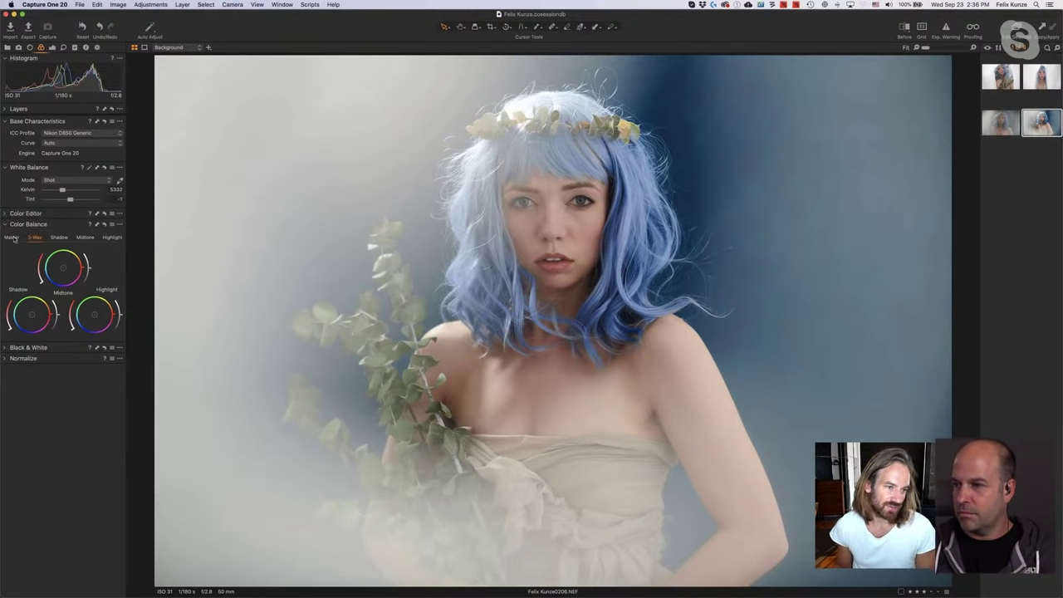
pyautogui.click(59, 237)
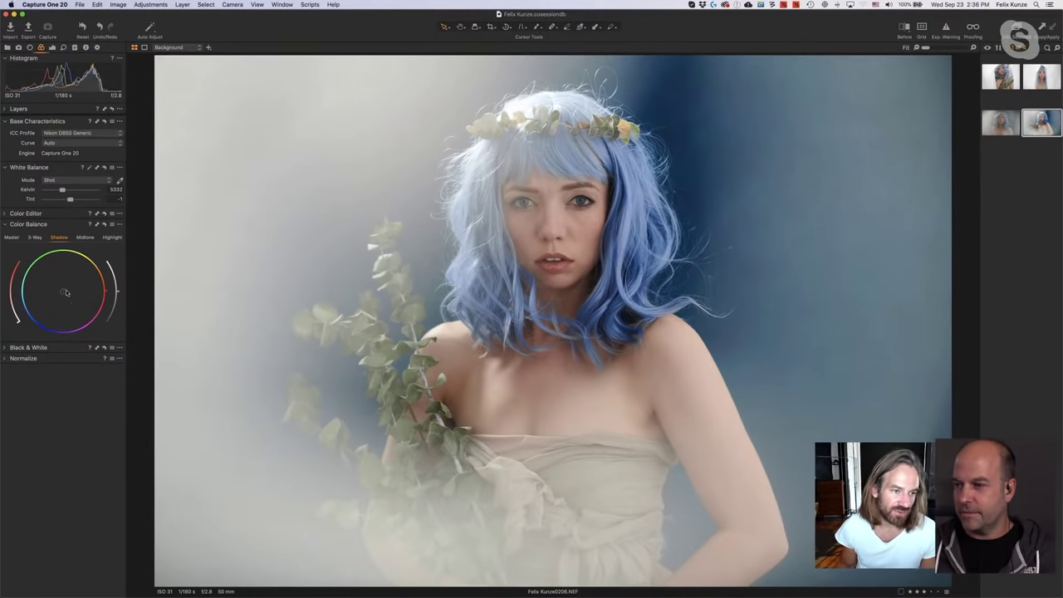
pyautogui.moveTo(67, 292)
pyautogui.mouseDown()
pyautogui.moveTo(49, 305)
pyautogui.moveTo(58, 286)
pyautogui.mouseUp()
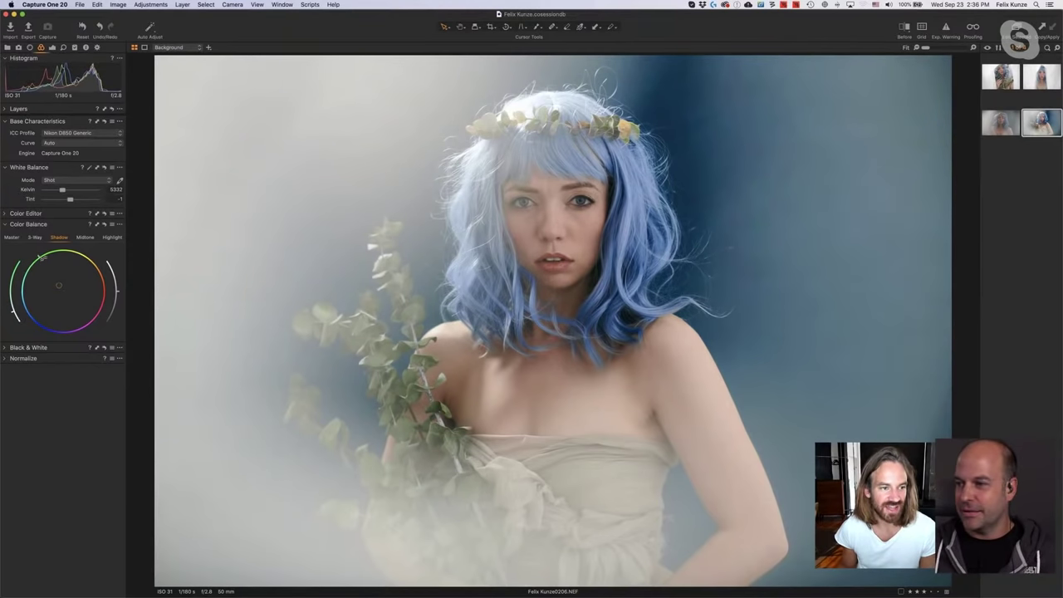
pyautogui.moveTo(38, 266); pyautogui.dragTo(56, 287)
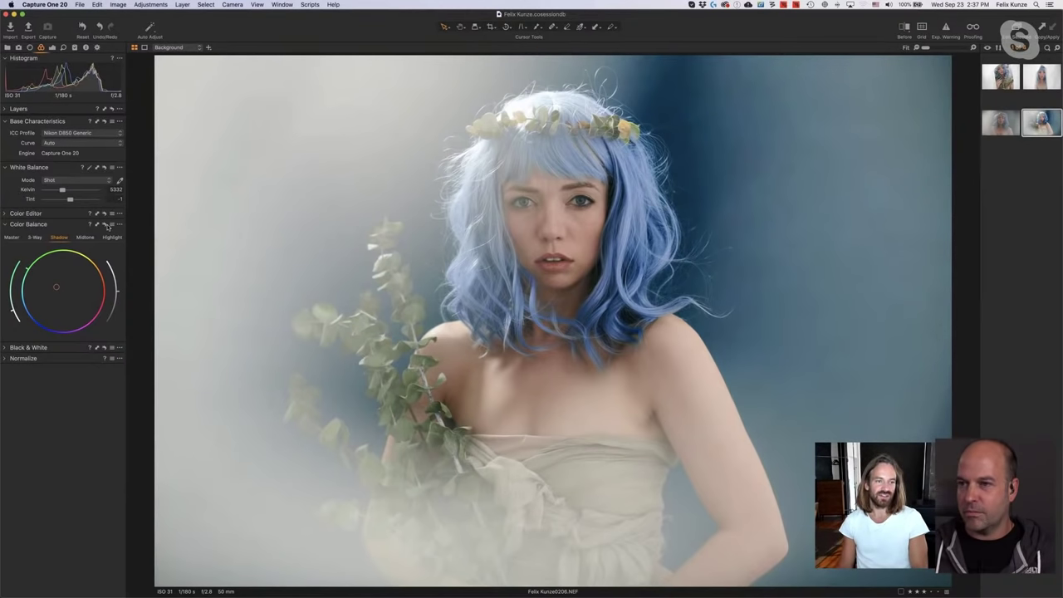
# Check the shadow tint against the original by toggling the split before/after view.
pyautogui.click(903, 26)
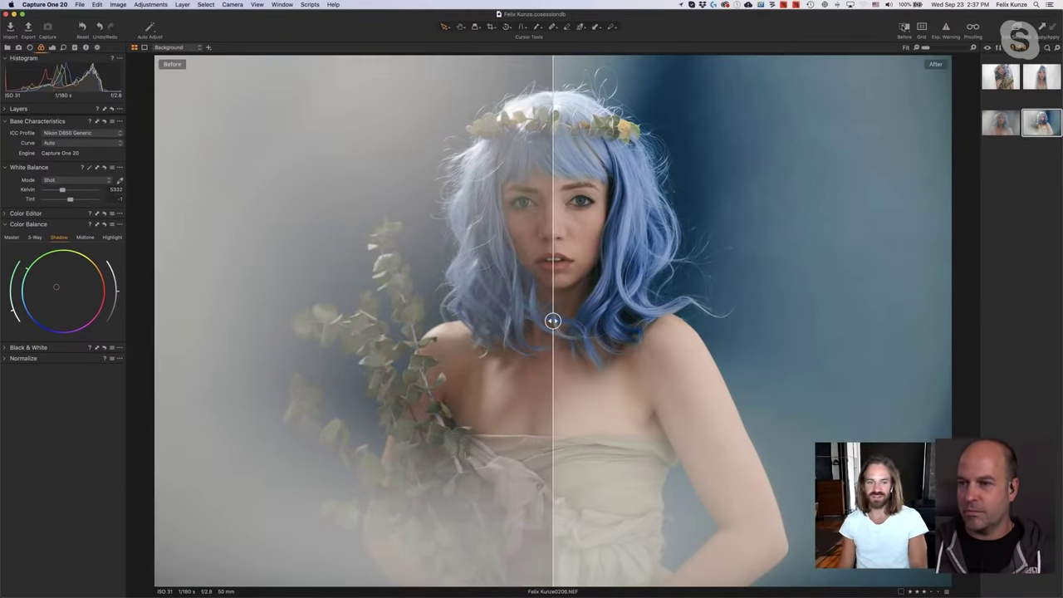
pyautogui.click(904, 26)
pyautogui.click(904, 26)
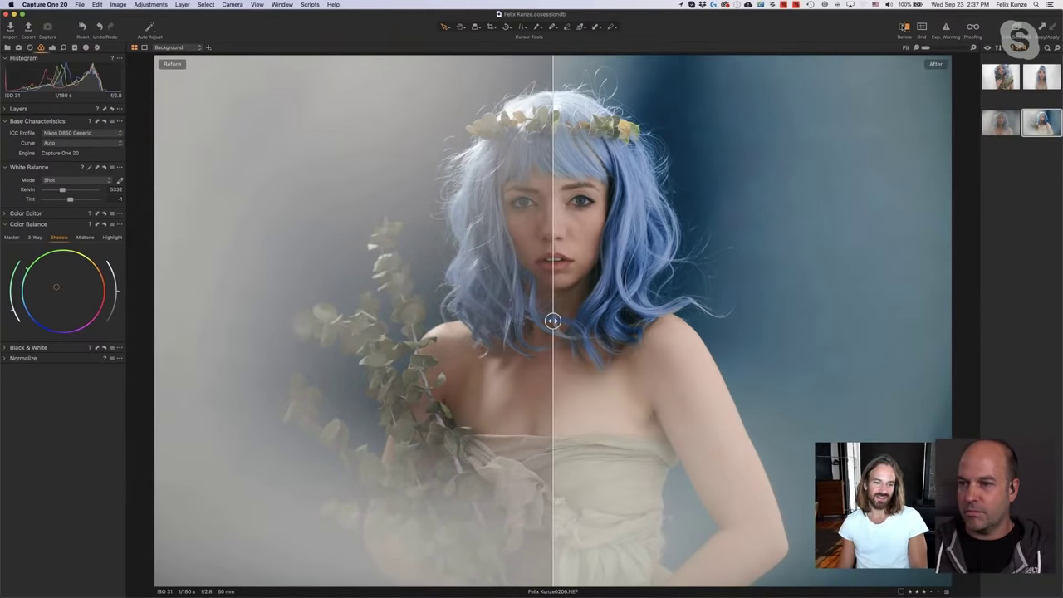
pyautogui.click(904, 25)
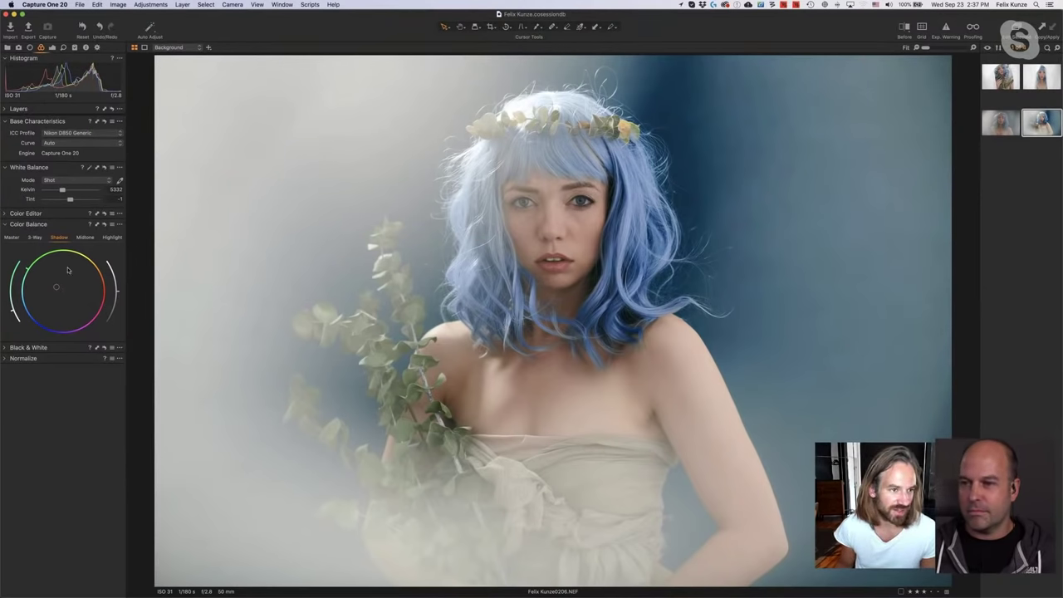
# Try a slight blue tint in the Color Balance midtones and undo it.
pyautogui.click(87, 238)
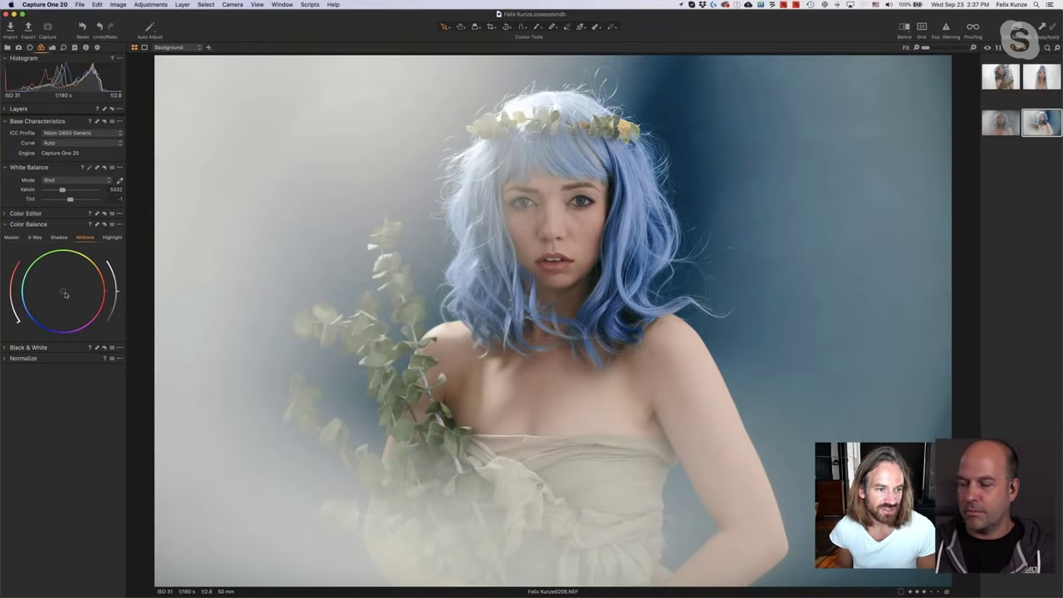
pyautogui.moveTo(63, 291)
pyautogui.mouseDown()
pyautogui.moveTo(50, 288)
pyautogui.moveTo(74, 285)
pyautogui.moveTo(67, 276)
pyautogui.moveTo(45, 275)
pyautogui.moveTo(57, 258)
pyautogui.moveTo(40, 308)
pyautogui.moveTo(39, 272)
pyautogui.moveTo(58, 293)
pyautogui.mouseUp()
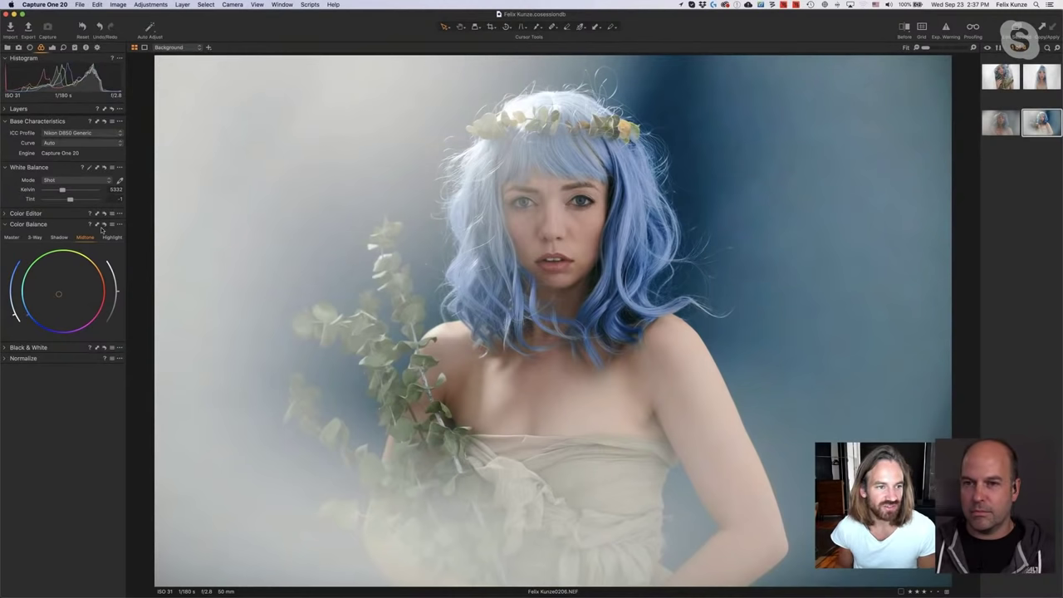
pyautogui.press('super+z')
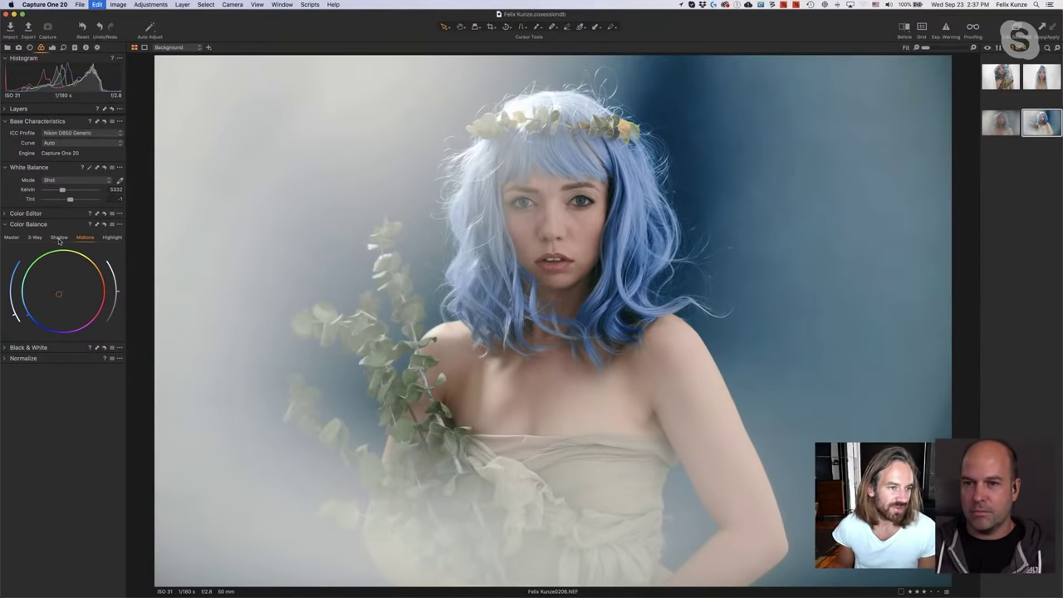
pyautogui.press('super+z')
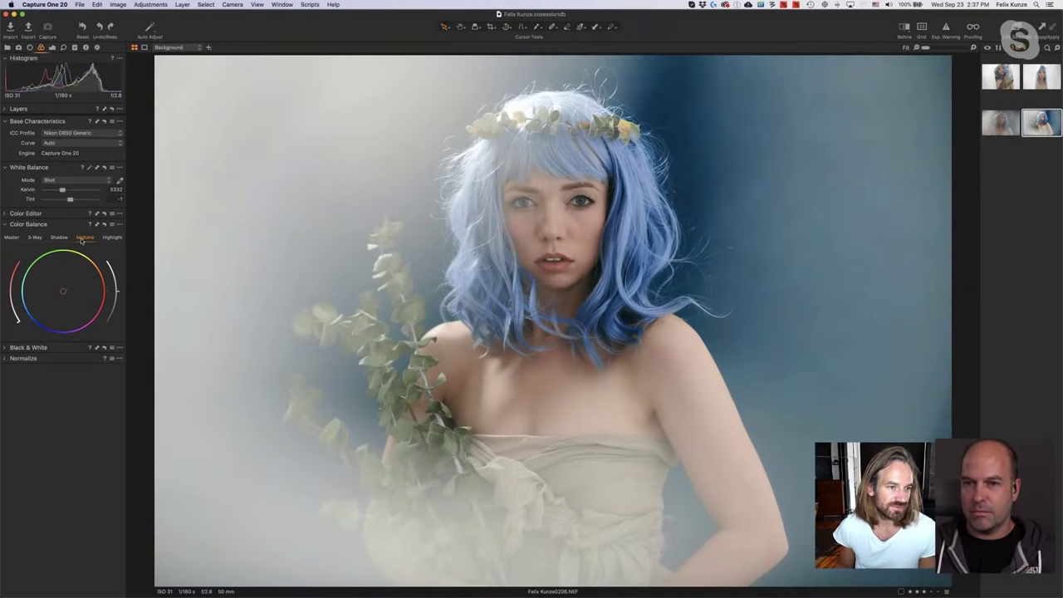
# Try a cyan tint in the Color Balance midtones and undo it.
pyautogui.click(61, 237)
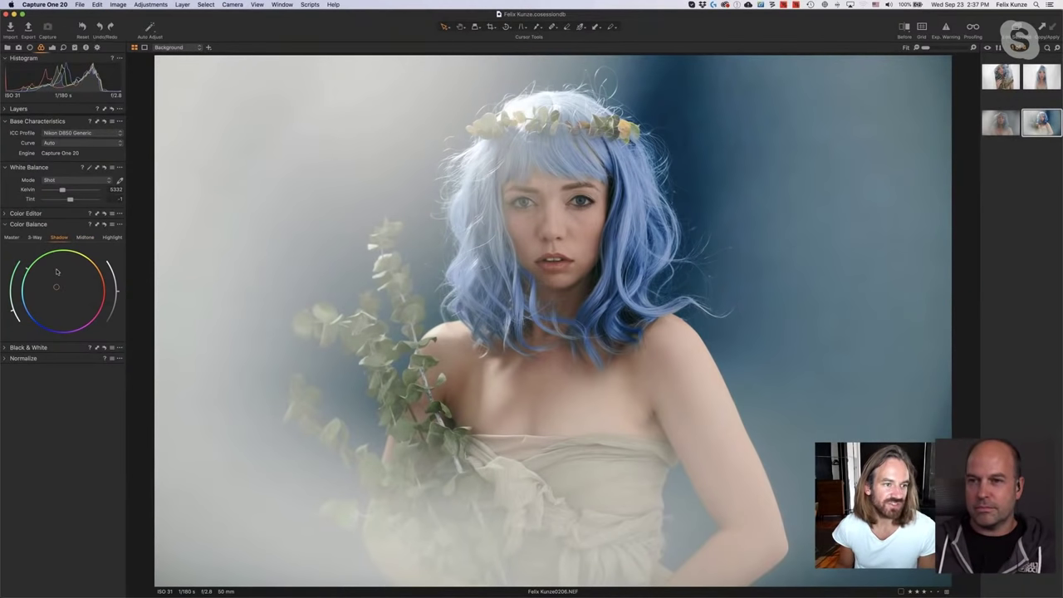
pyautogui.click(87, 238)
pyautogui.moveTo(64, 291)
pyautogui.mouseDown()
pyautogui.moveTo(53, 278)
pyautogui.moveTo(53, 301)
pyautogui.moveTo(73, 289)
pyautogui.moveTo(52, 296)
pyautogui.moveTo(53, 287)
pyautogui.mouseUp()
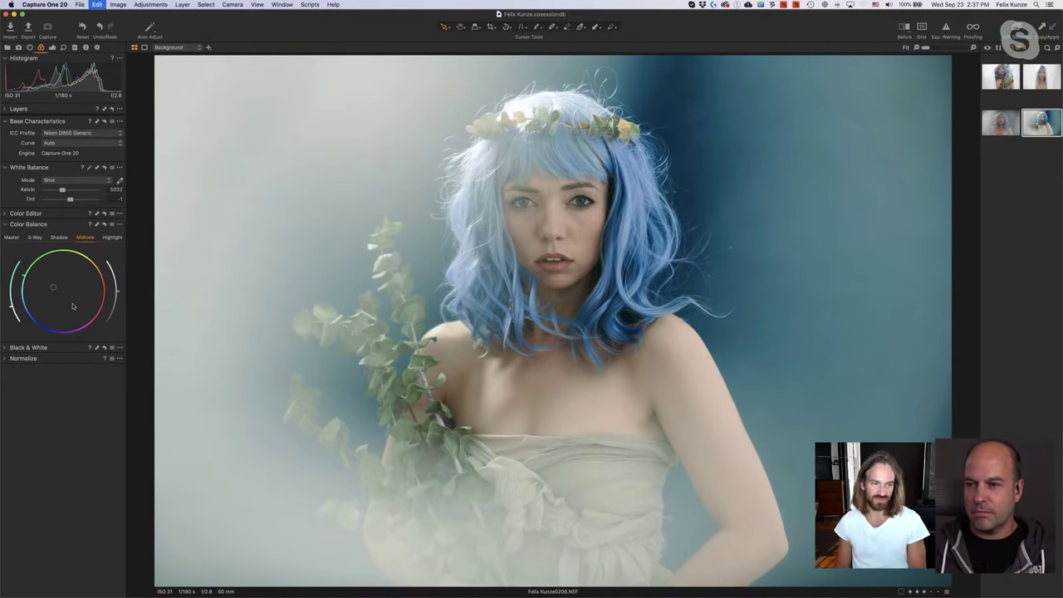
# Try a much stronger green tint in the shadows and return to the subtle green-cyan one.
pyautogui.click(59, 238)
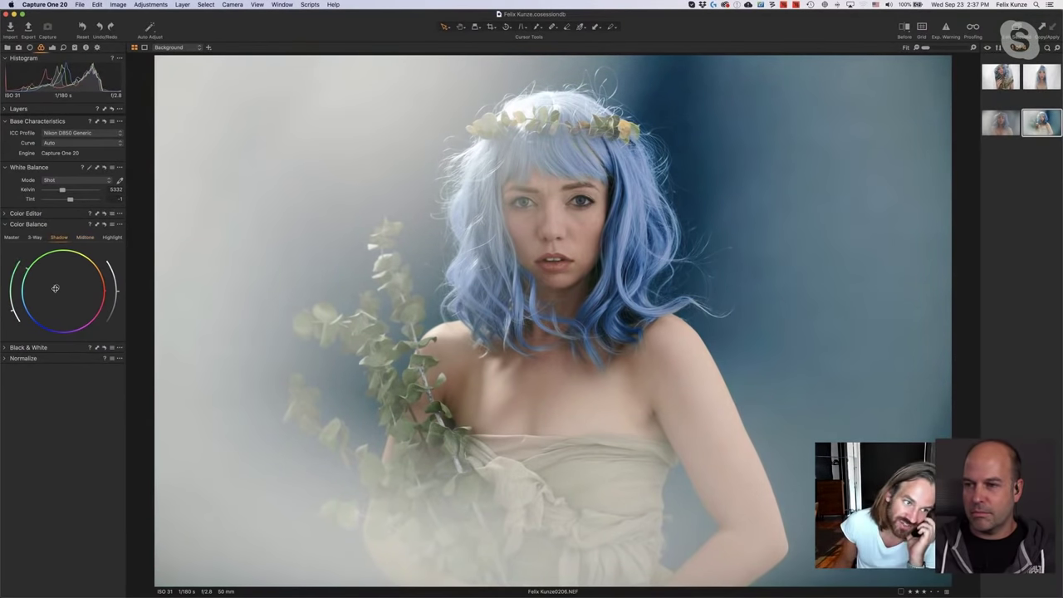
pyautogui.moveTo(55, 286); pyautogui.dragTo(38, 272)
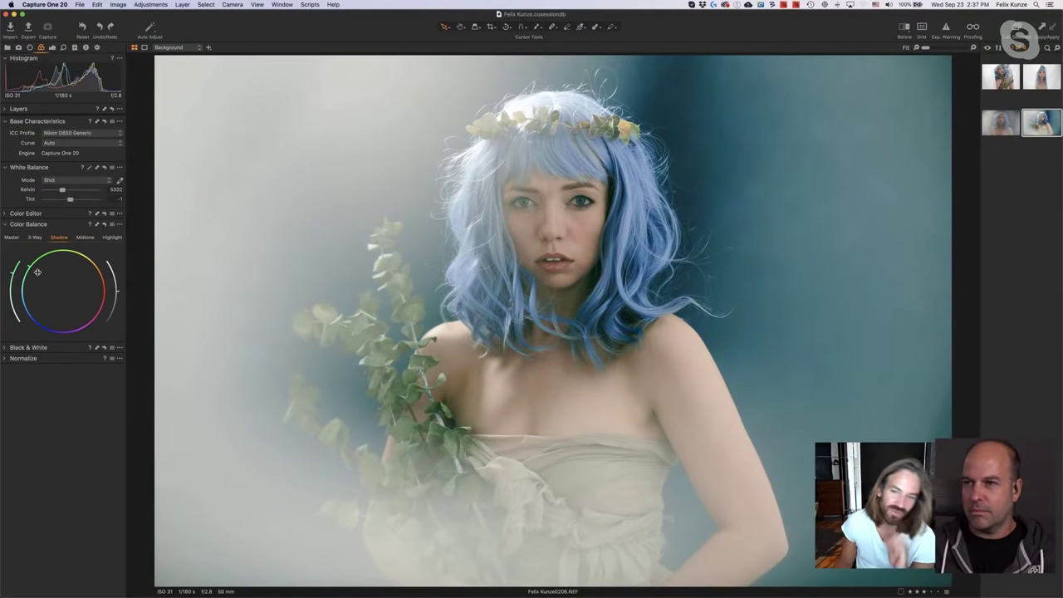
pyautogui.doubleClick(37, 274)
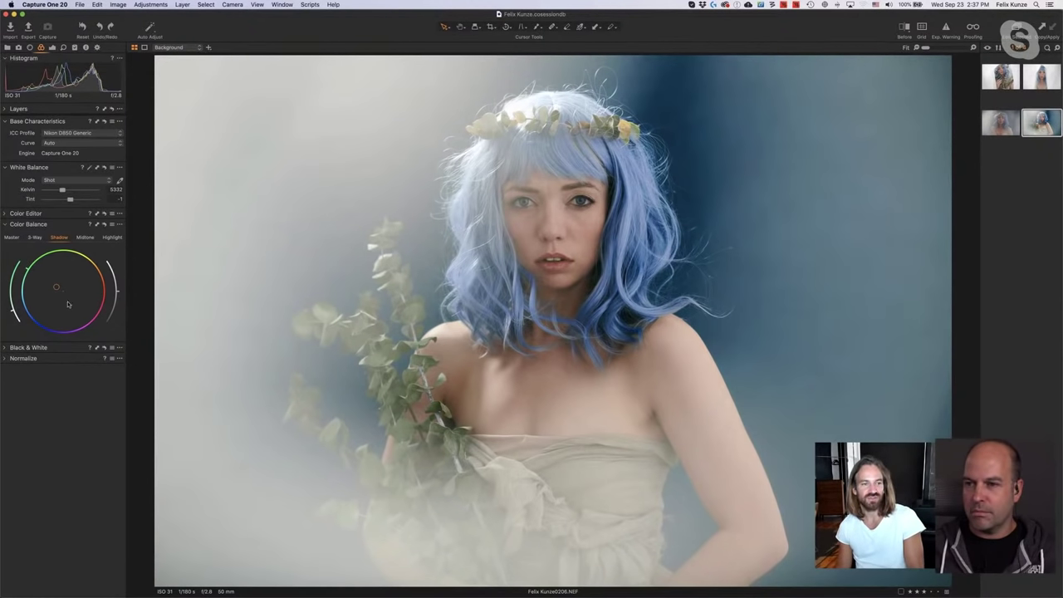
# Fine-tune the saturation of the Color Balance shadow tint and compare the portrait with its original in the split before/after view.
pyautogui.moveTo(14, 314)
pyautogui.mouseDown()
pyautogui.moveTo(11, 266)
pyautogui.moveTo(12, 312)
pyautogui.mouseUp()
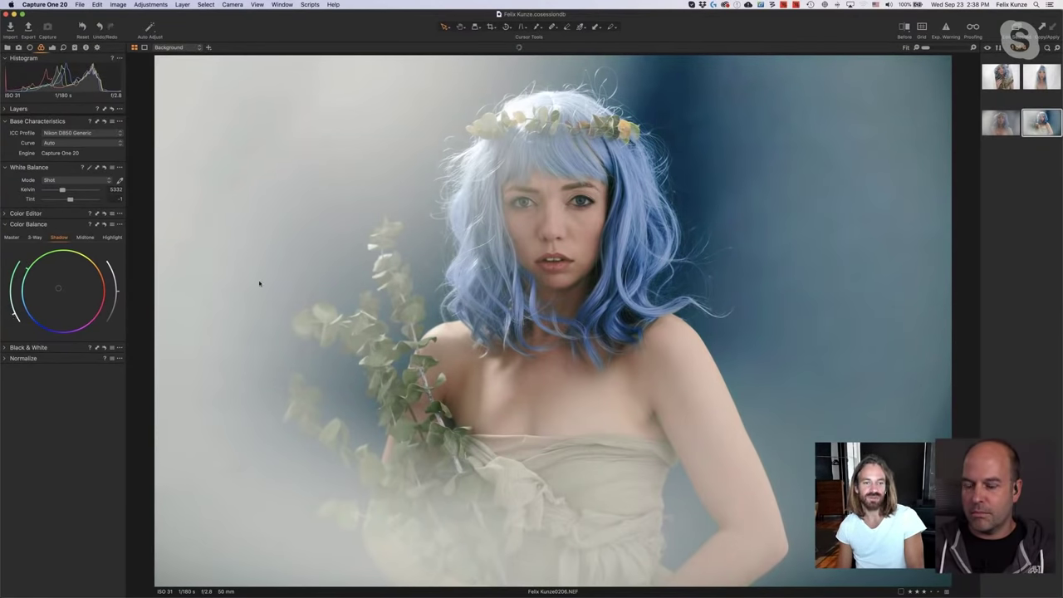
pyautogui.click(904, 28)
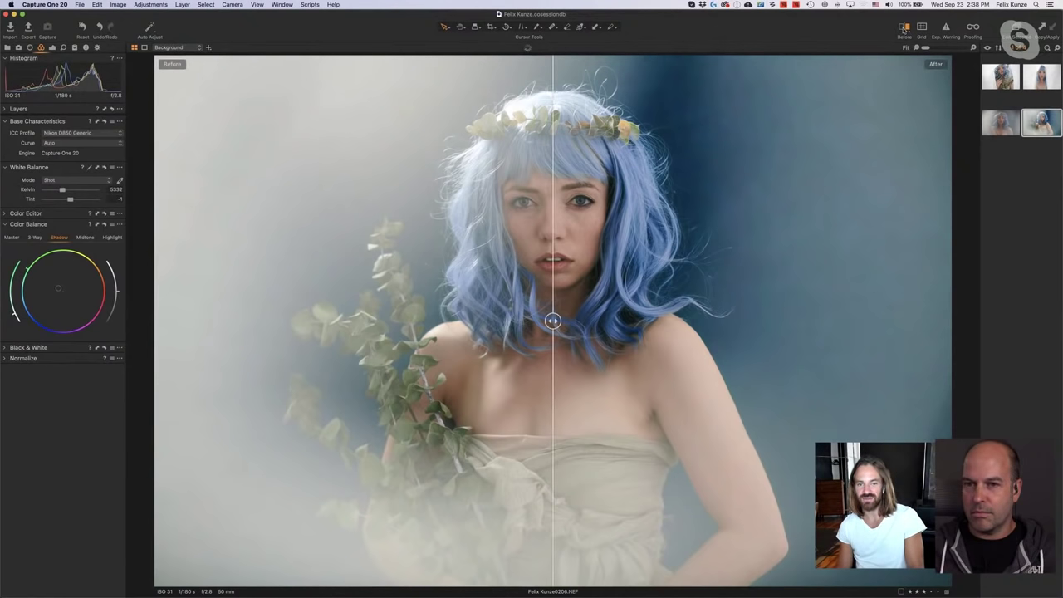
pyautogui.moveTo(552, 319); pyautogui.dragTo(357, 365)
pyautogui.moveTo(357, 320); pyautogui.dragTo(596, 320)
pyautogui.click(905, 27)
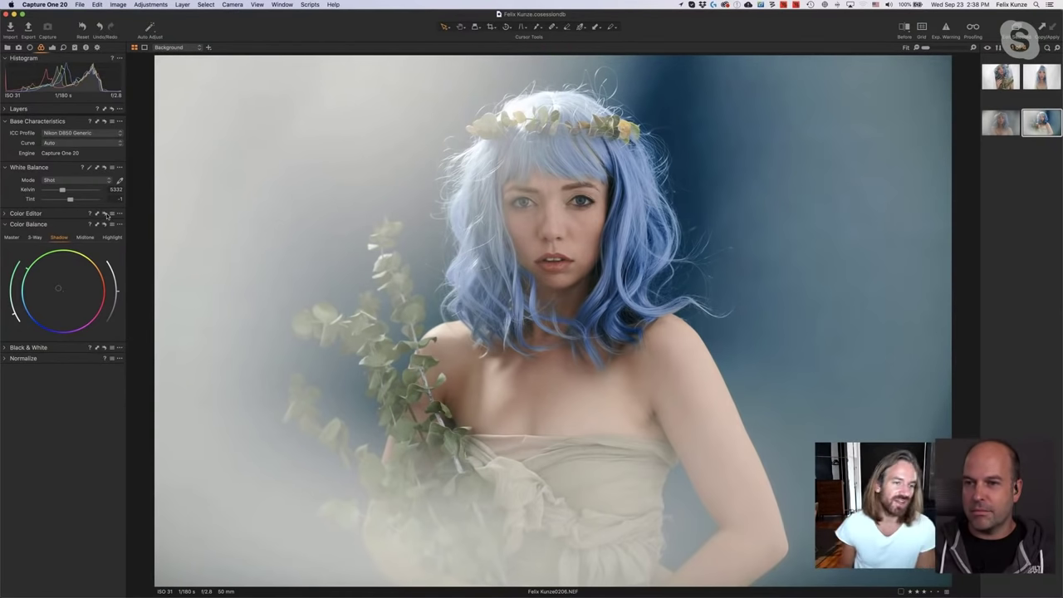
# Show the exposure adjustments and compare the graded portrait with the ungraded hazy close-up by alternating between the two photos.
pyautogui.click(51, 47)
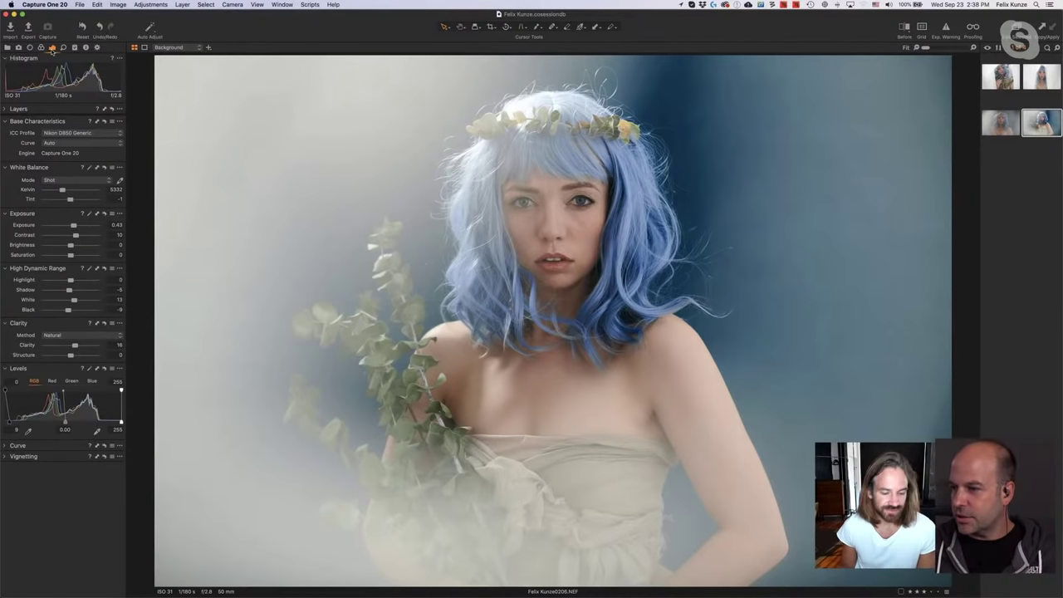
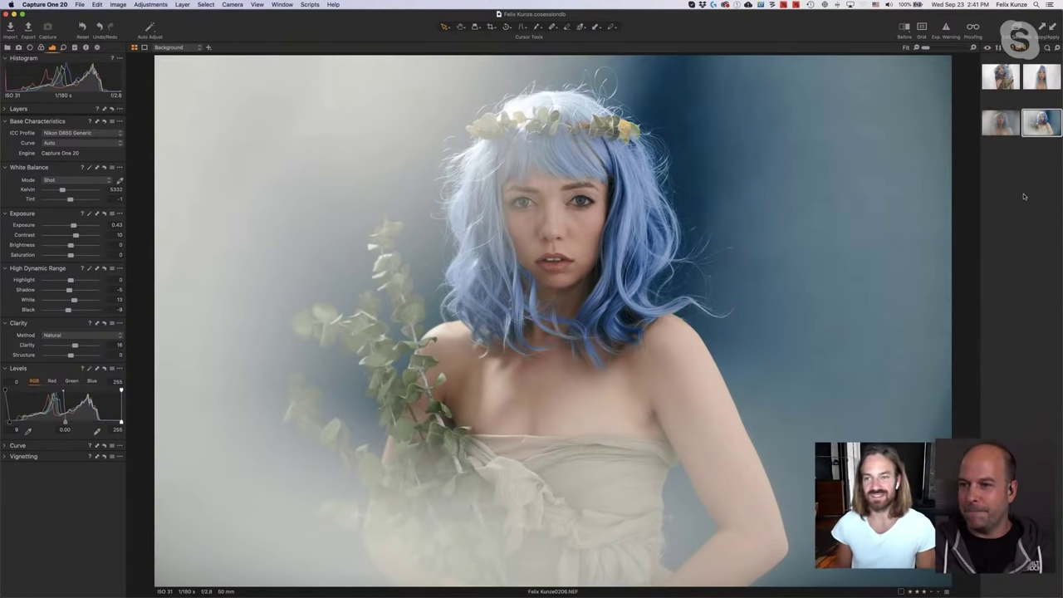
pyautogui.click(1007, 127)
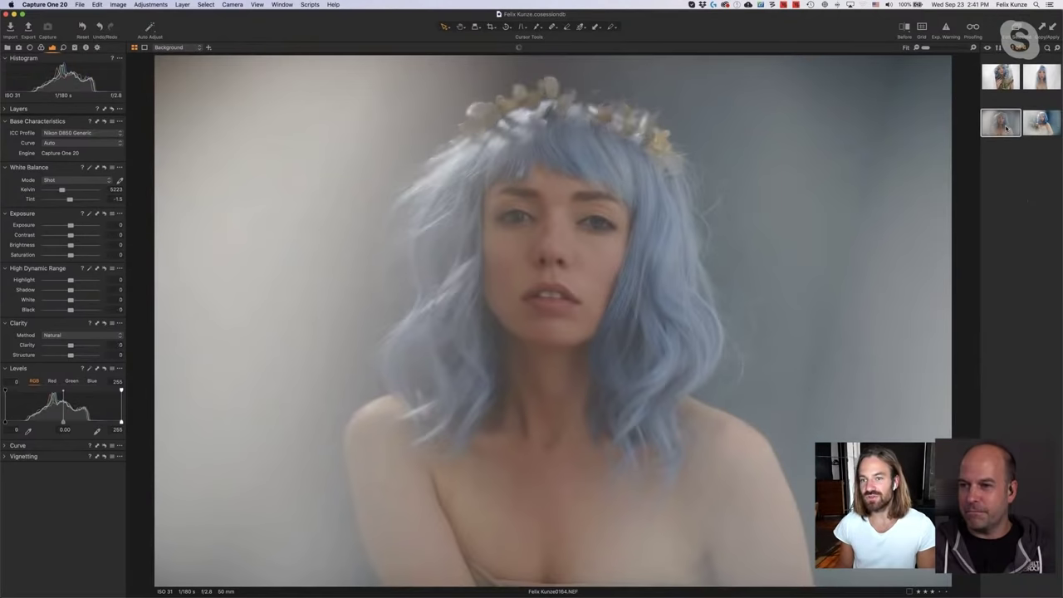
pyautogui.click(1055, 123)
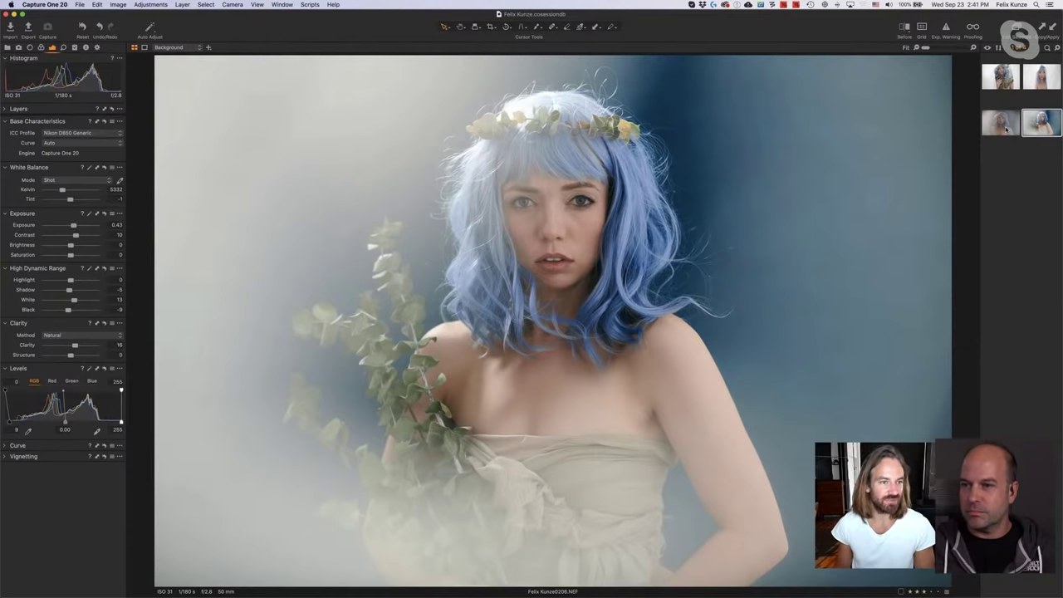
pyautogui.click(1007, 128)
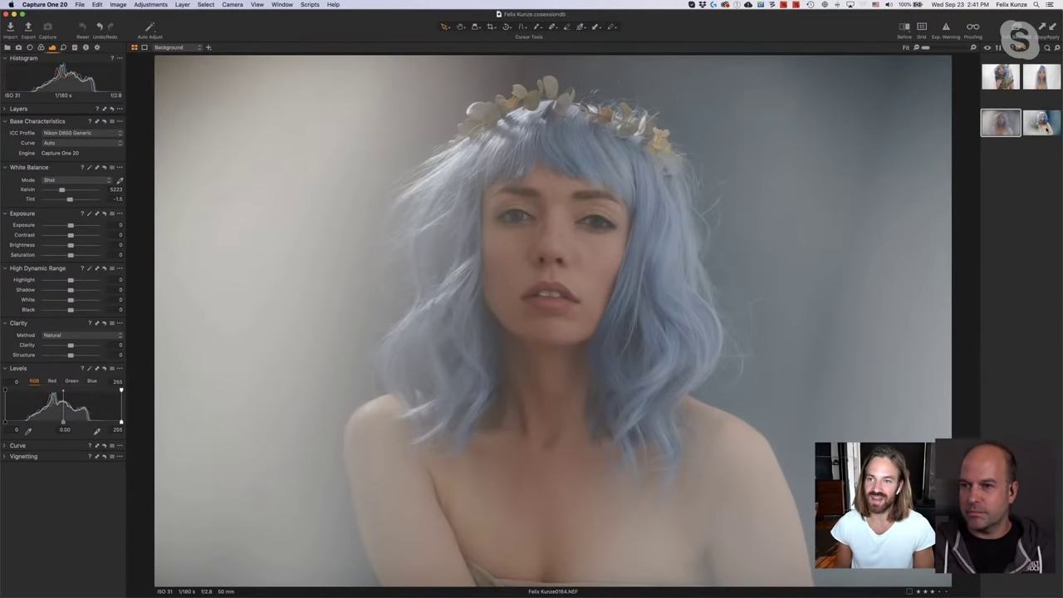
pyautogui.click(1045, 125)
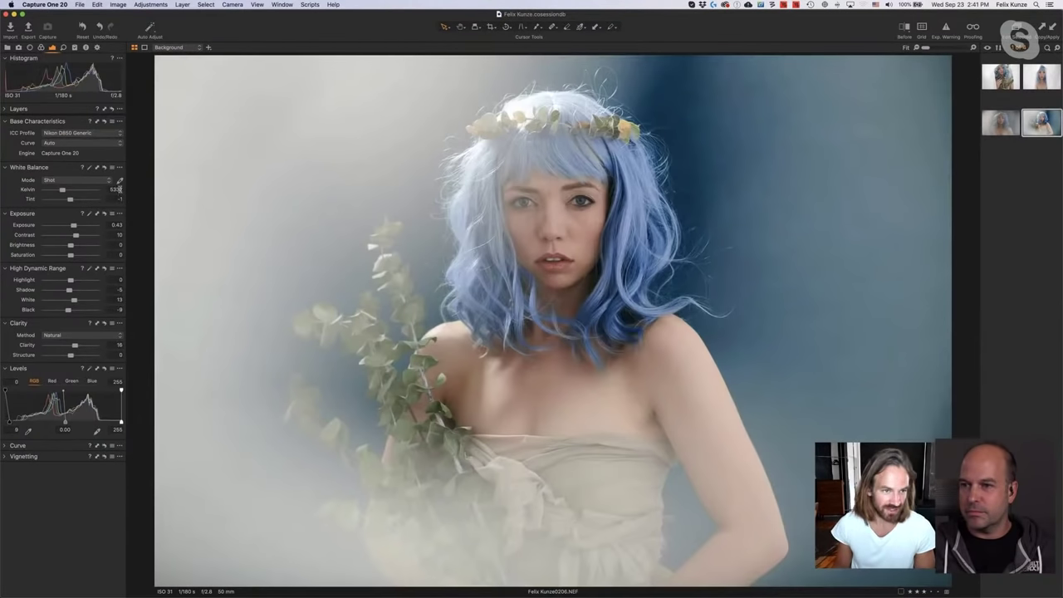
# Set the graded portrait's white balance to 5333 Kelvin.
pyautogui.click(117, 190)
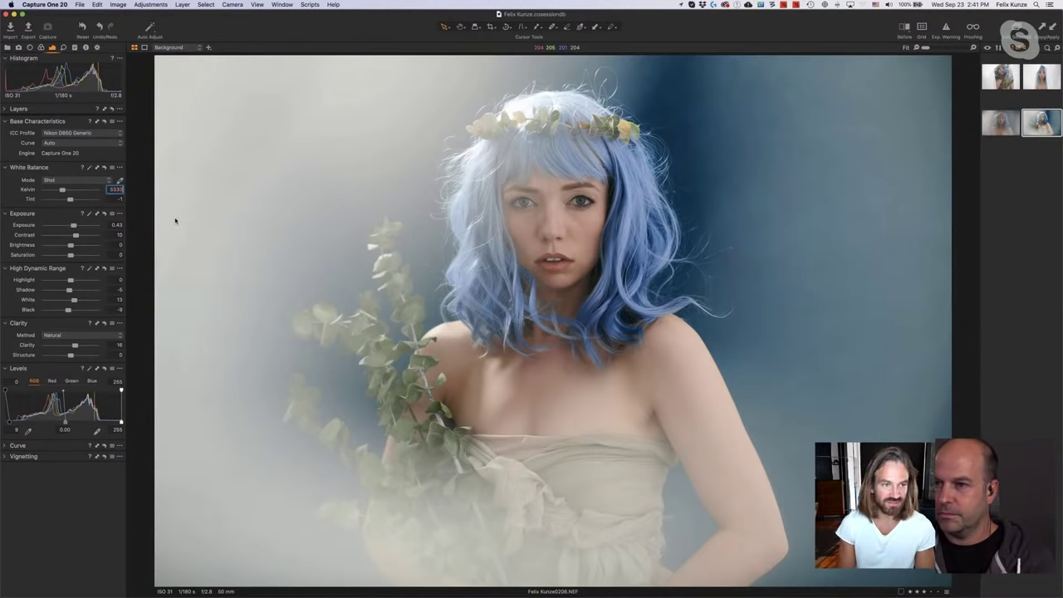
pyautogui.click(1030, 170)
pyautogui.click(1025, 126)
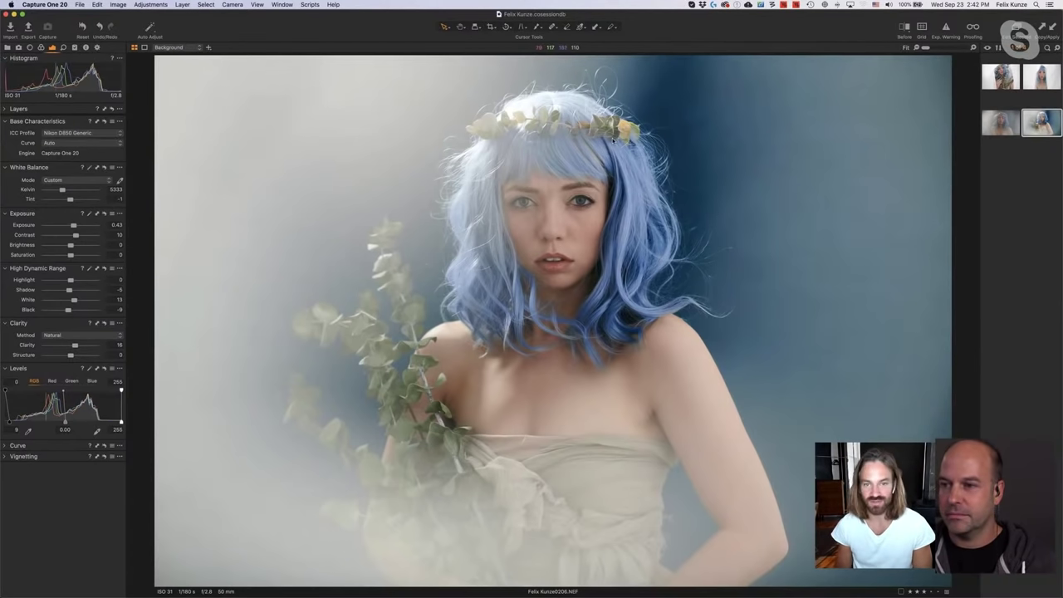
# Examine which adjustments are included in the Adjustments Clipboard, collapsing Styles and Presets to reveal the full list.
pyautogui.click(75, 47)
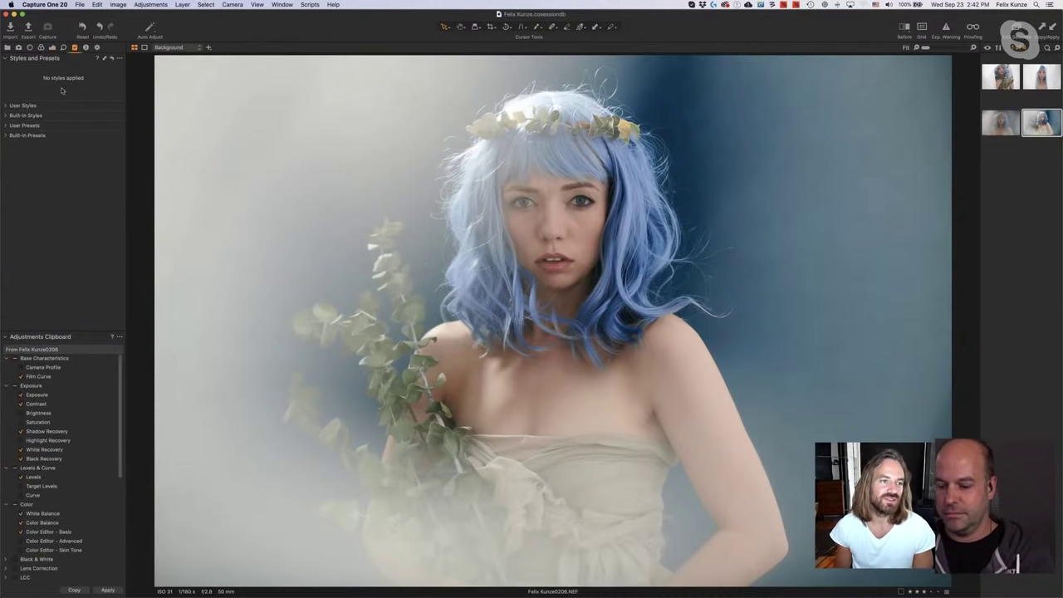
pyautogui.click(85, 47)
pyautogui.click(73, 48)
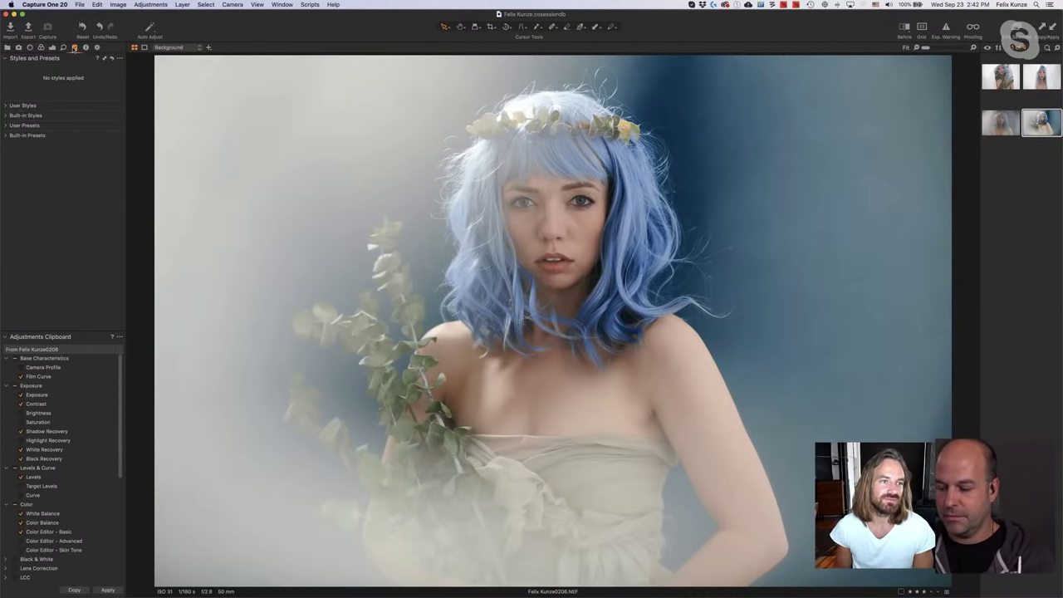
pyautogui.click(5, 135)
pyautogui.click(4, 135)
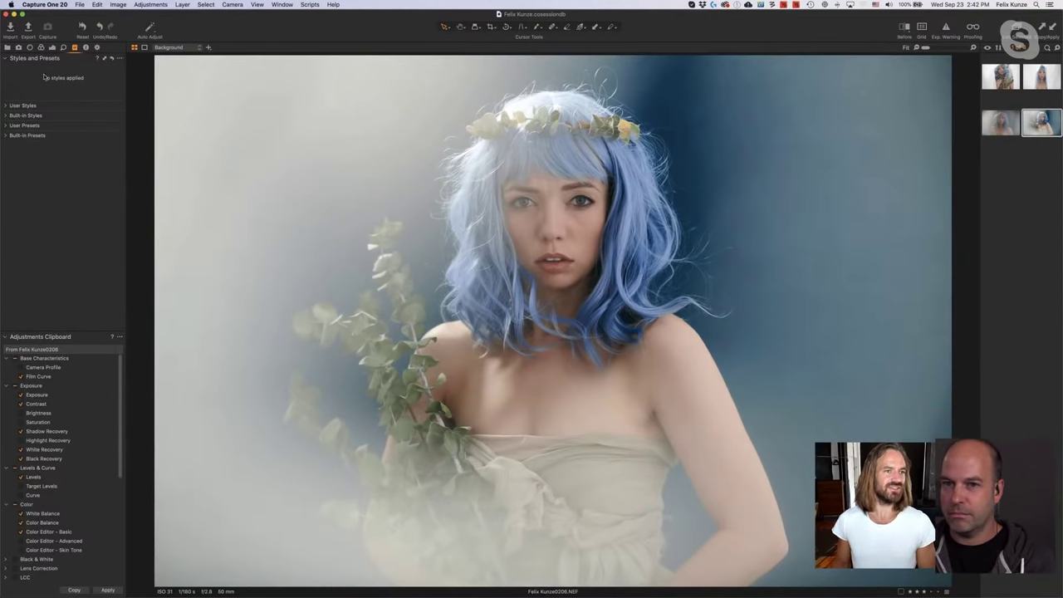
pyautogui.click(85, 48)
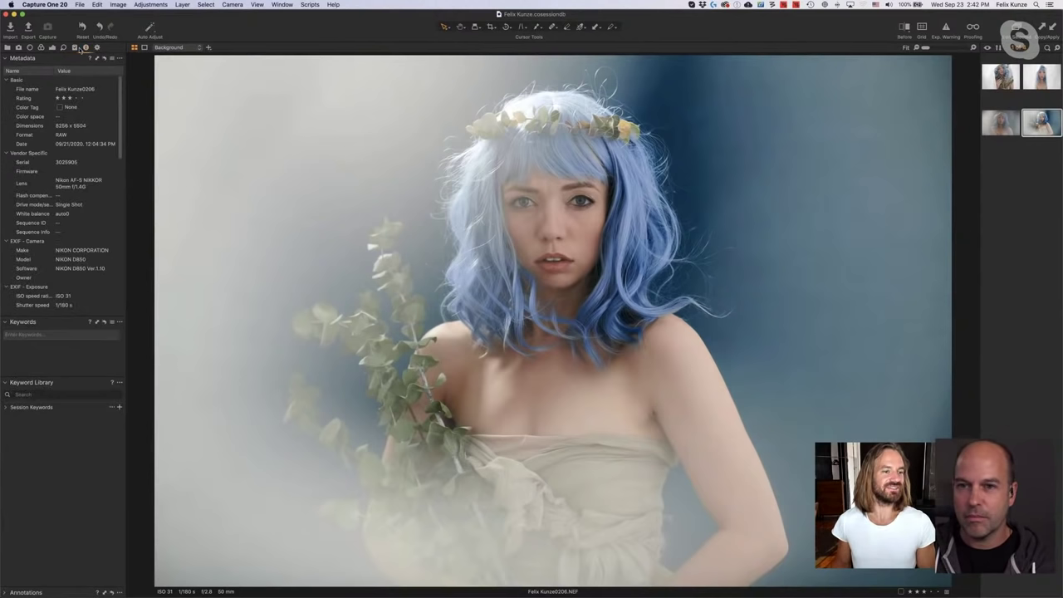
pyautogui.click(74, 47)
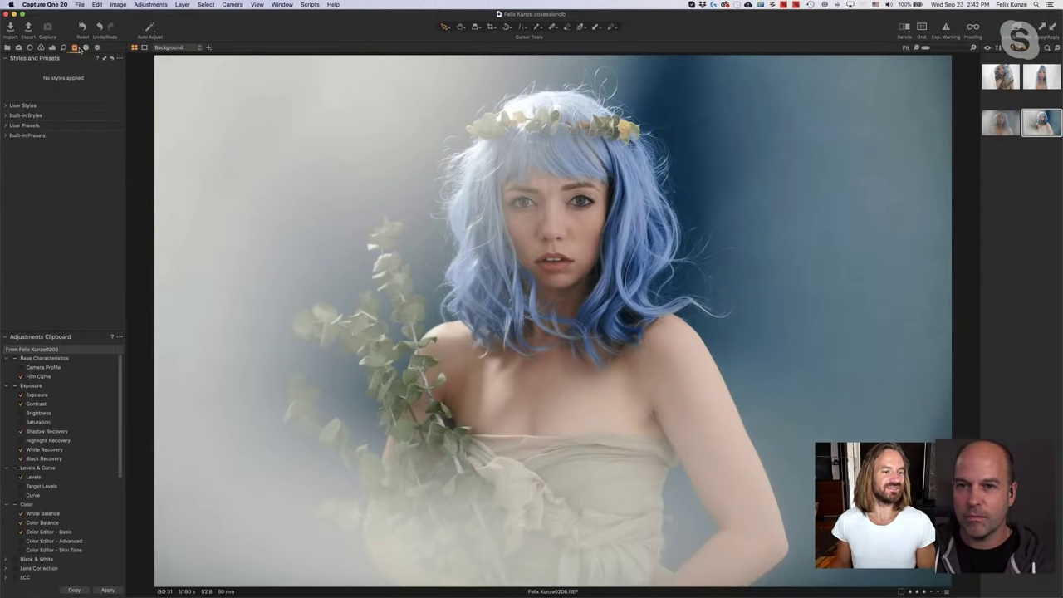
pyautogui.click(5, 59)
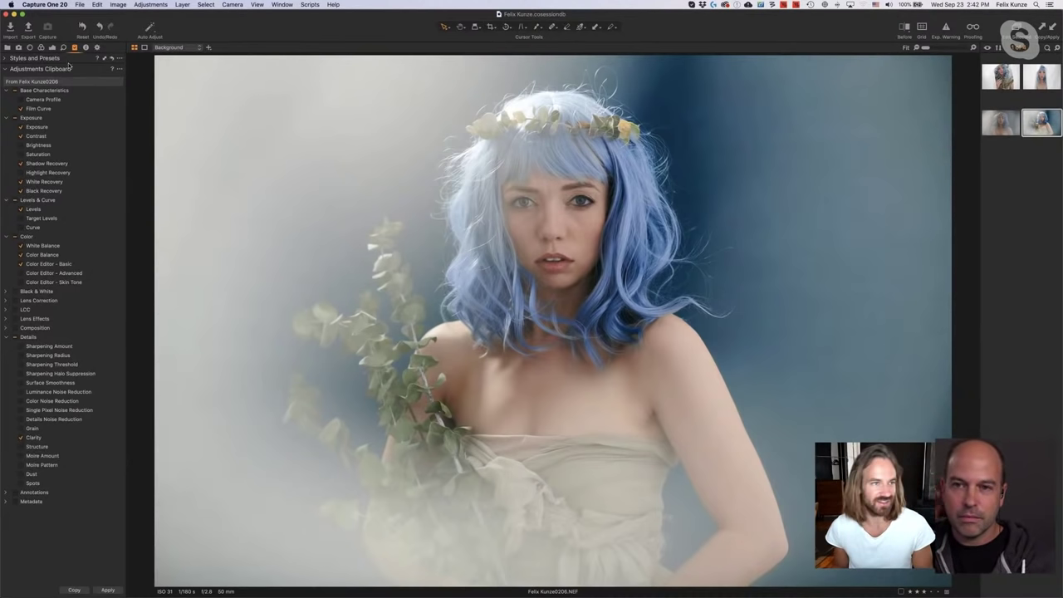
# Copy the graded portrait's adjustments and apply them to the hazy close-up portrait.
pyautogui.click(41, 47)
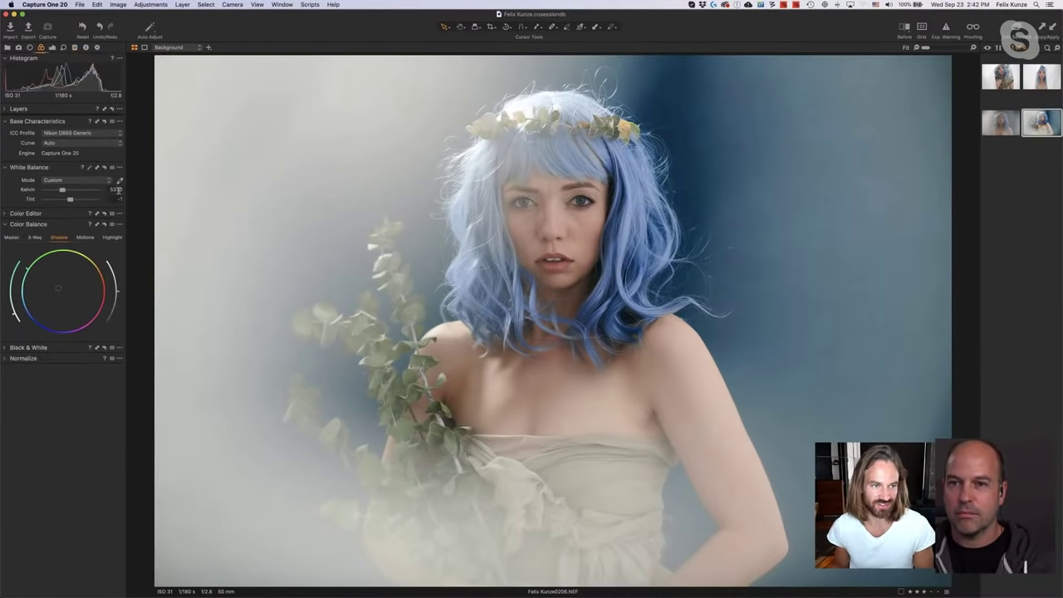
pyautogui.click(1048, 188)
pyautogui.click(1052, 122)
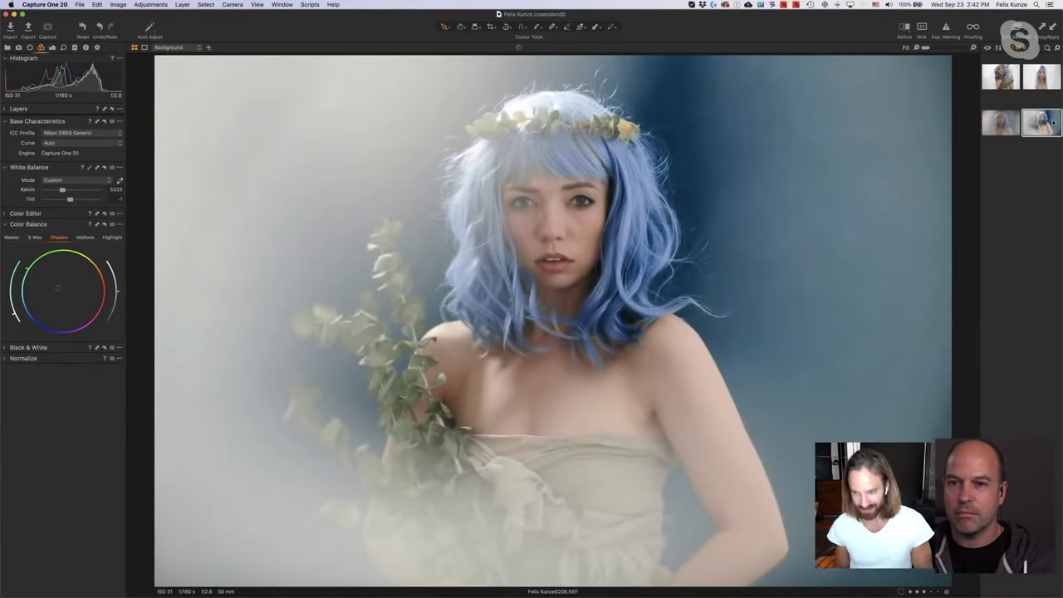
pyautogui.click(1000, 131)
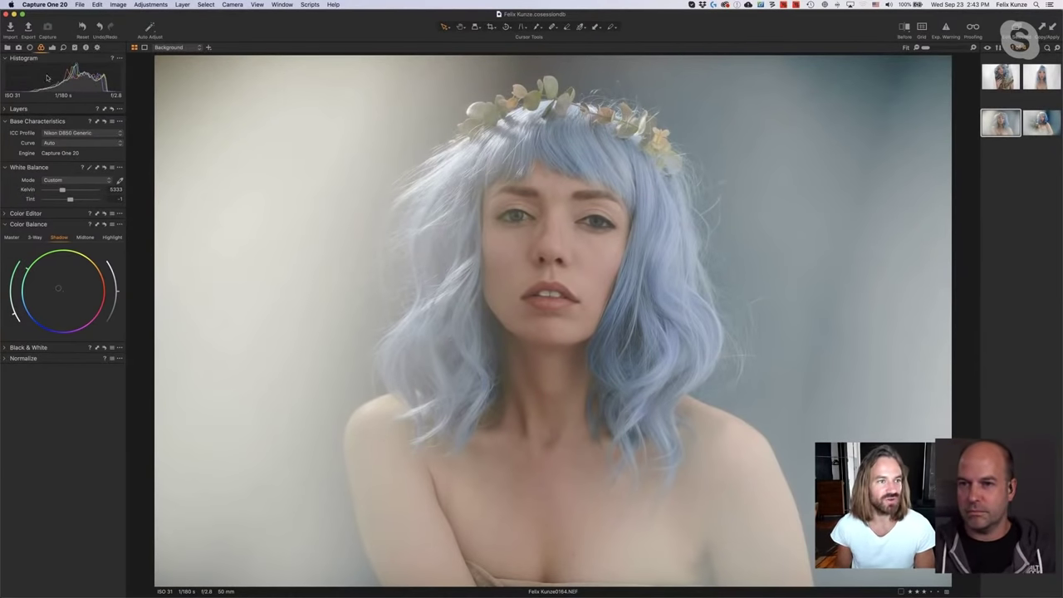
# Check the close-up's pasted exposure settings and view both portraits side by side to compare their grades.
pyautogui.click(52, 47)
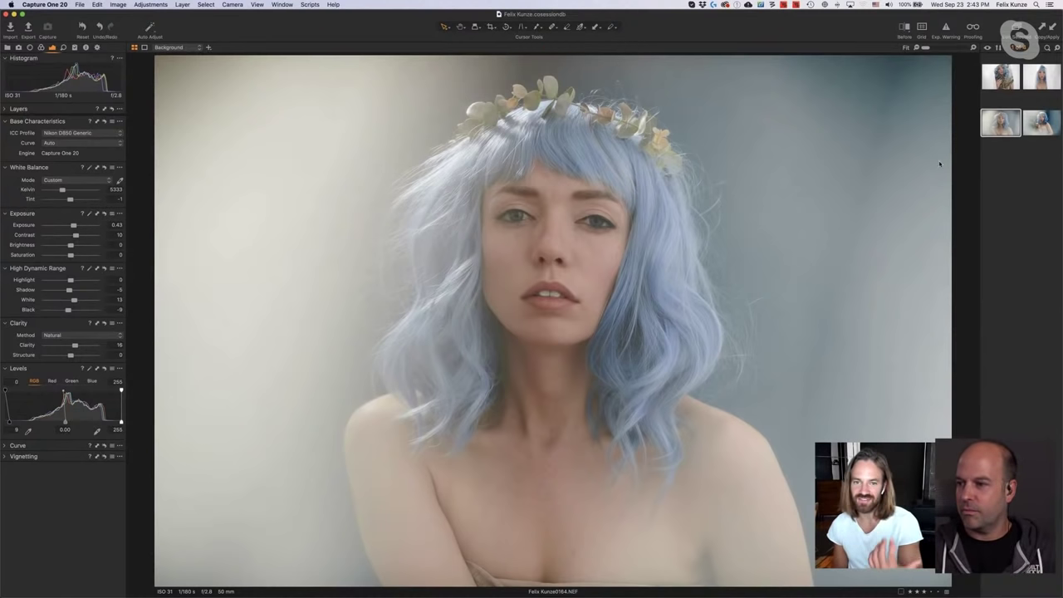
pyautogui.keyDown('super'); pyautogui.click(1041, 122); pyautogui.keyUp('super')
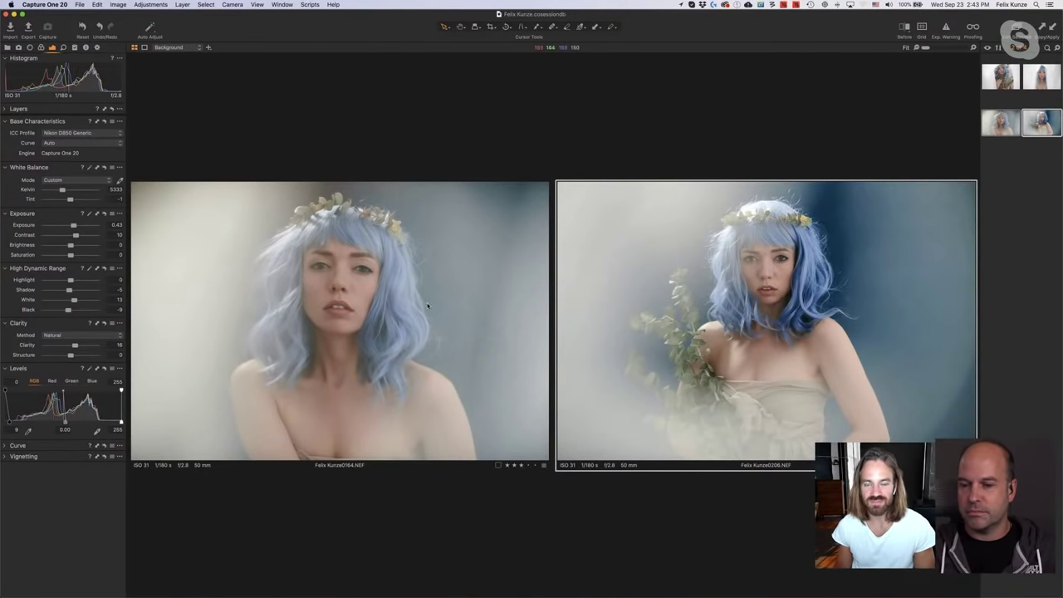
pyautogui.click(1034, 179)
# On the close-up portrait alone, set Exposure to 0.31, Contrast to 19 and the RGB Levels black point to 23.
pyautogui.click(1001, 122)
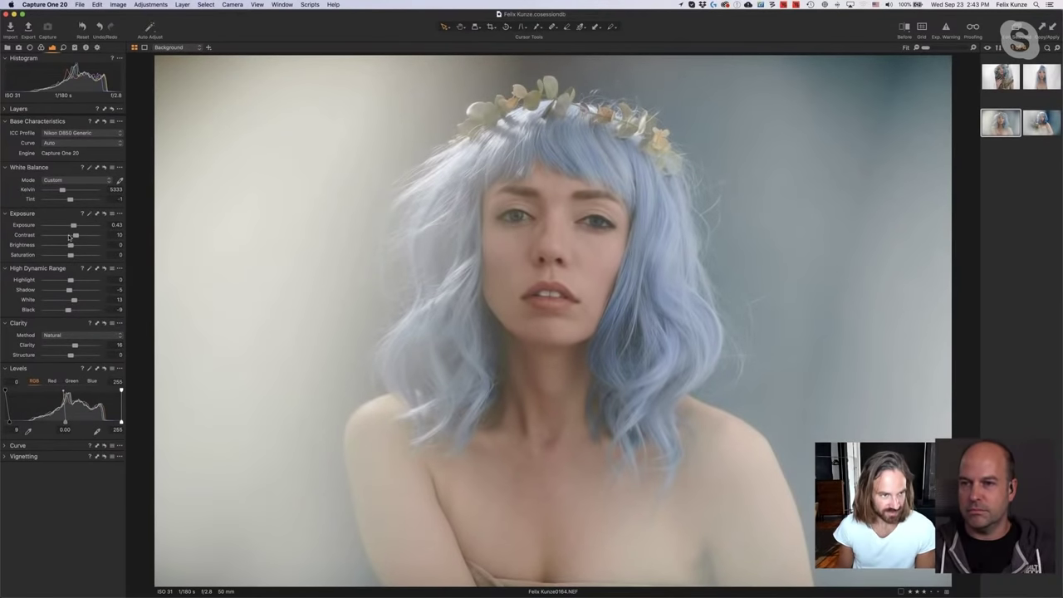
pyautogui.moveTo(76, 236); pyautogui.dragTo(73, 228)
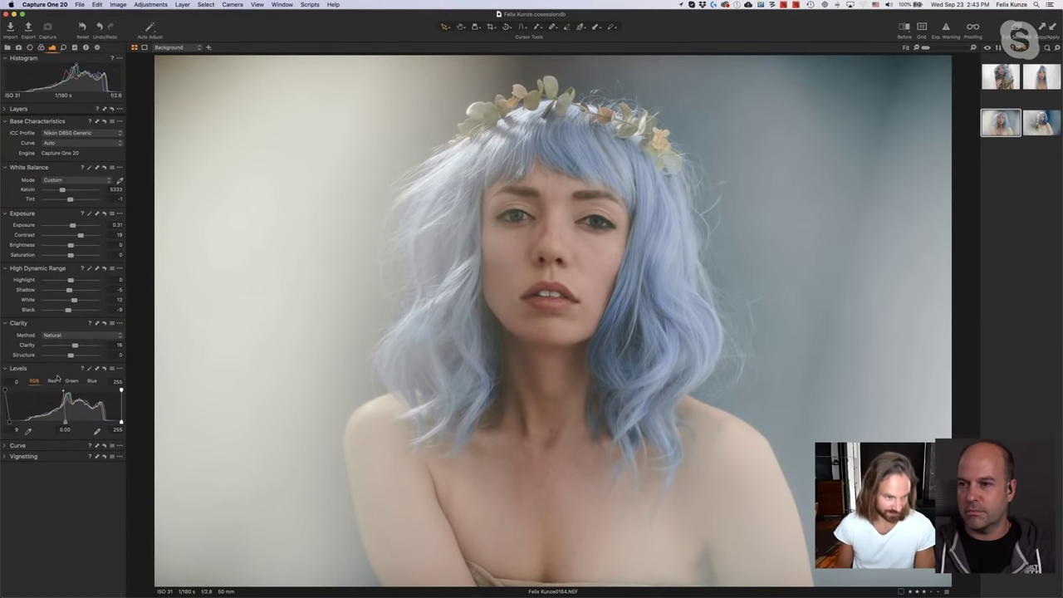
pyautogui.moveTo(7, 422); pyautogui.dragTo(17, 421)
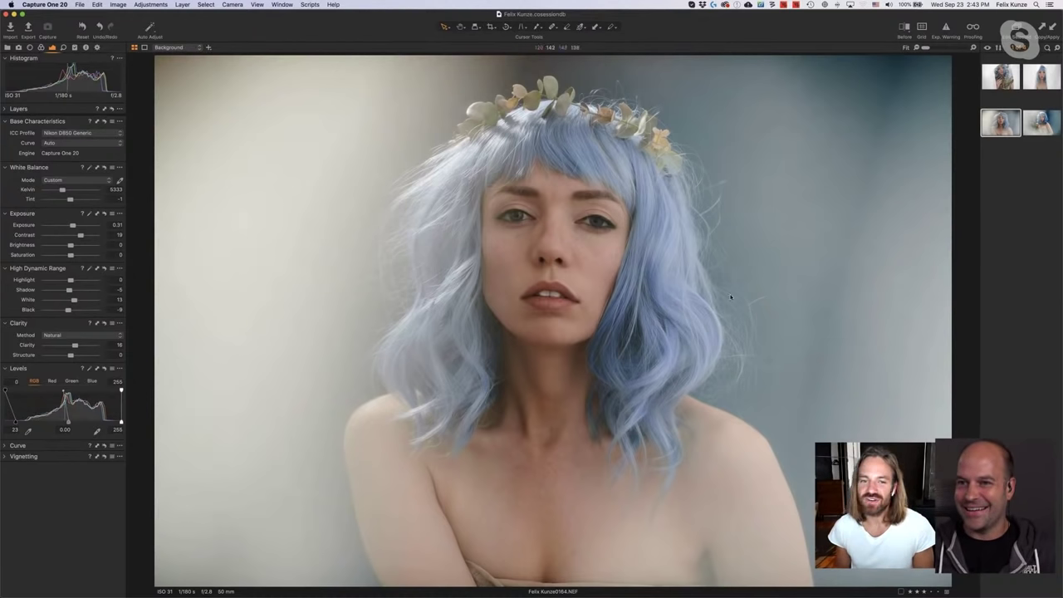
# Show both portraits side by side in the split before/after view and shift the divider to reveal more of the graded versions.
pyautogui.keyDown('super'); pyautogui.click(1039, 122); pyautogui.keyUp('super')
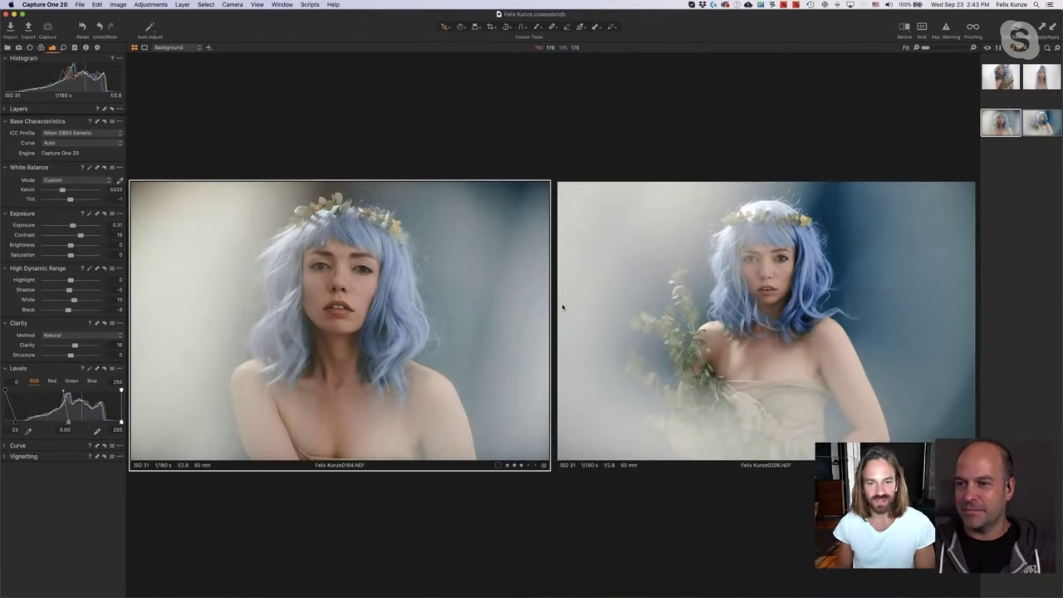
pyautogui.click(905, 36)
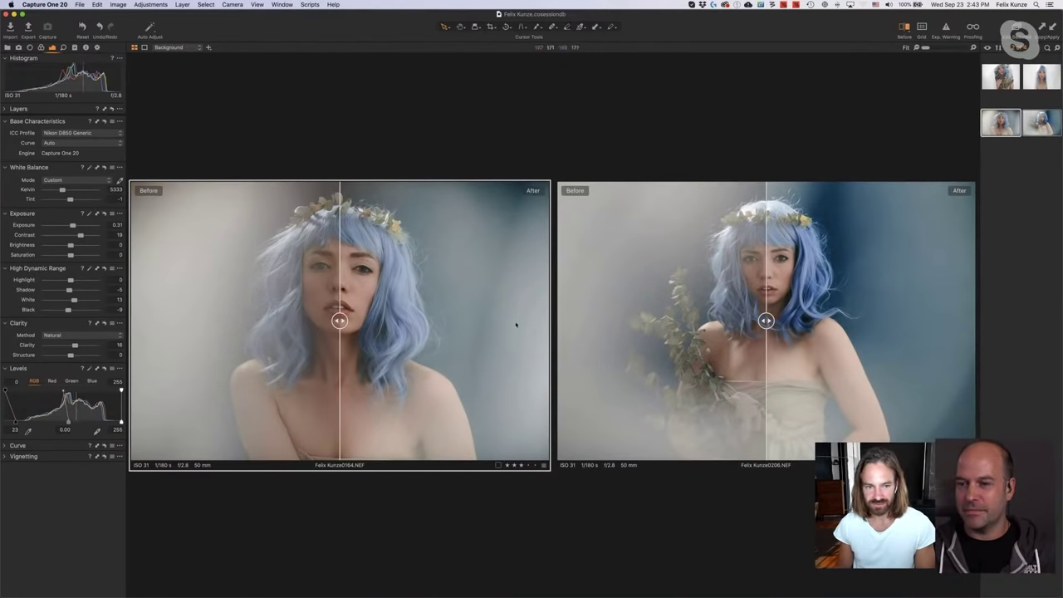
pyautogui.moveTo(340, 319); pyautogui.dragTo(236, 309)
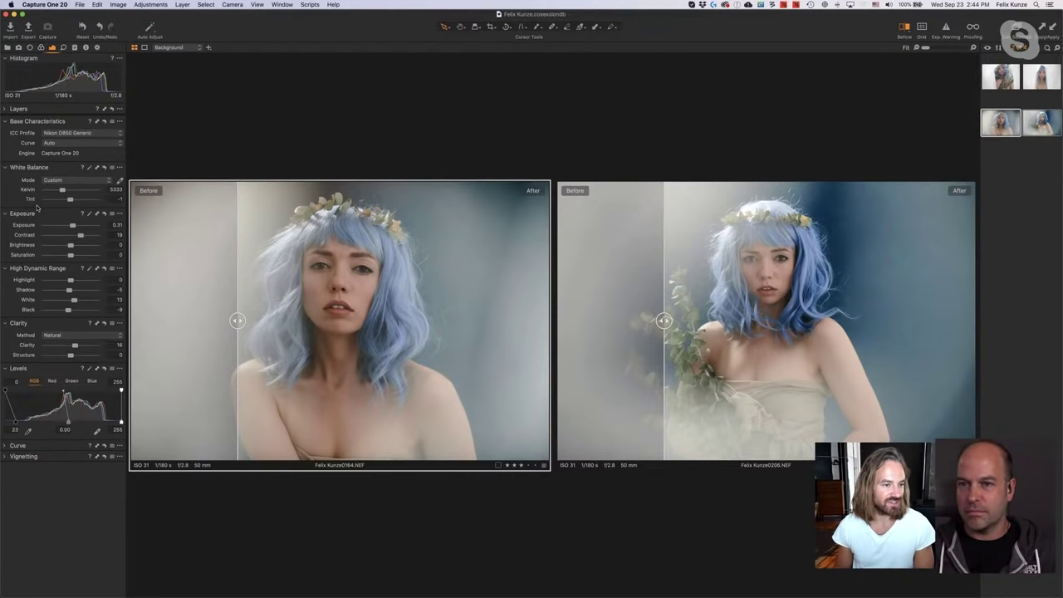
# Sample the skin on the first portrait's chin in the Color Editor's Skin Tone mode and set Hue to 0.2 and Lightness to 9.3.
pyautogui.click(41, 47)
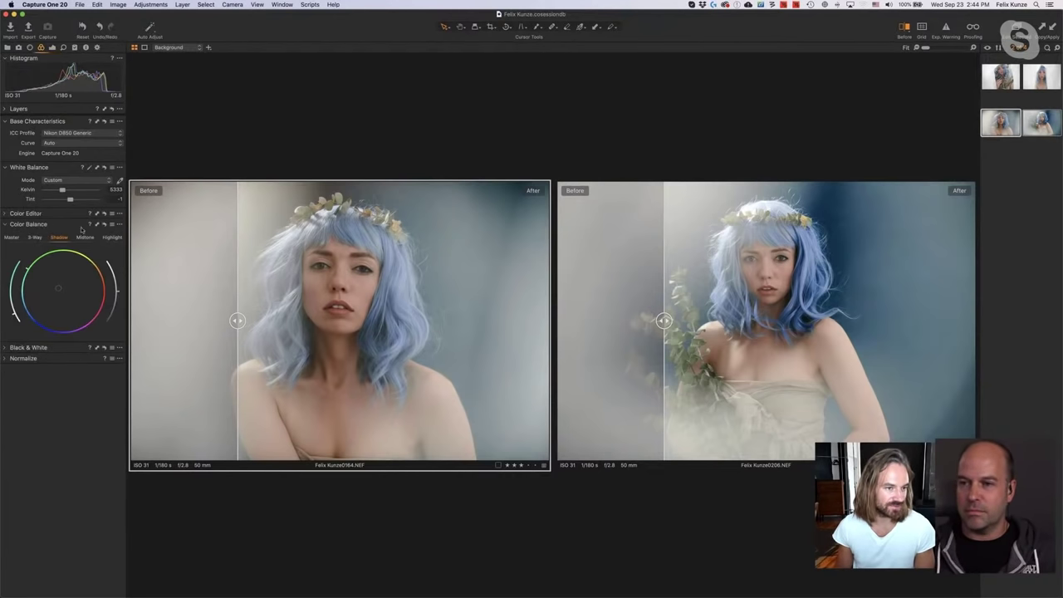
pyautogui.click(25, 214)
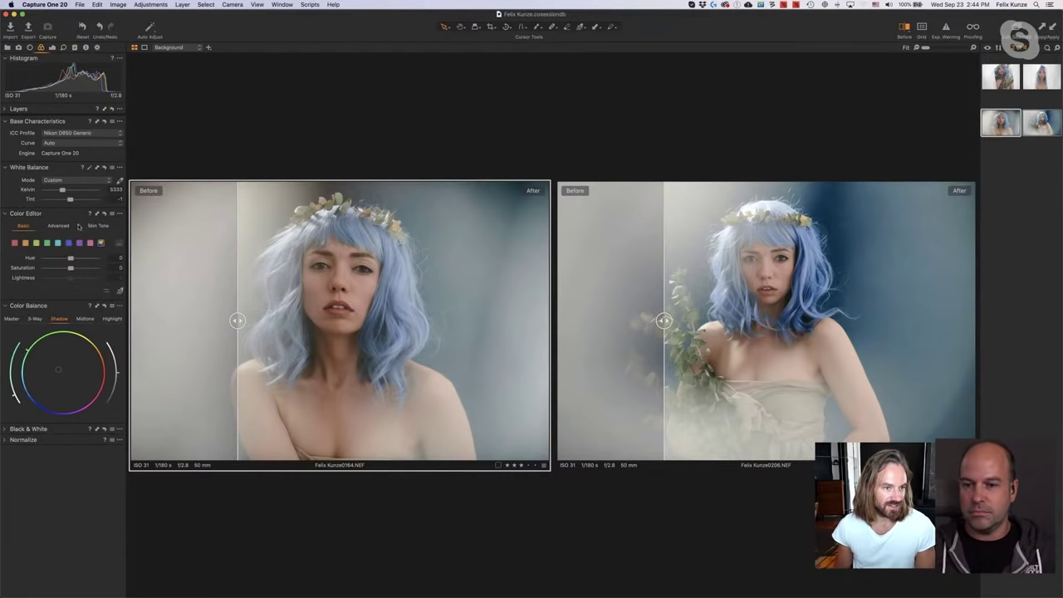
pyautogui.click(98, 226)
pyautogui.click(113, 328)
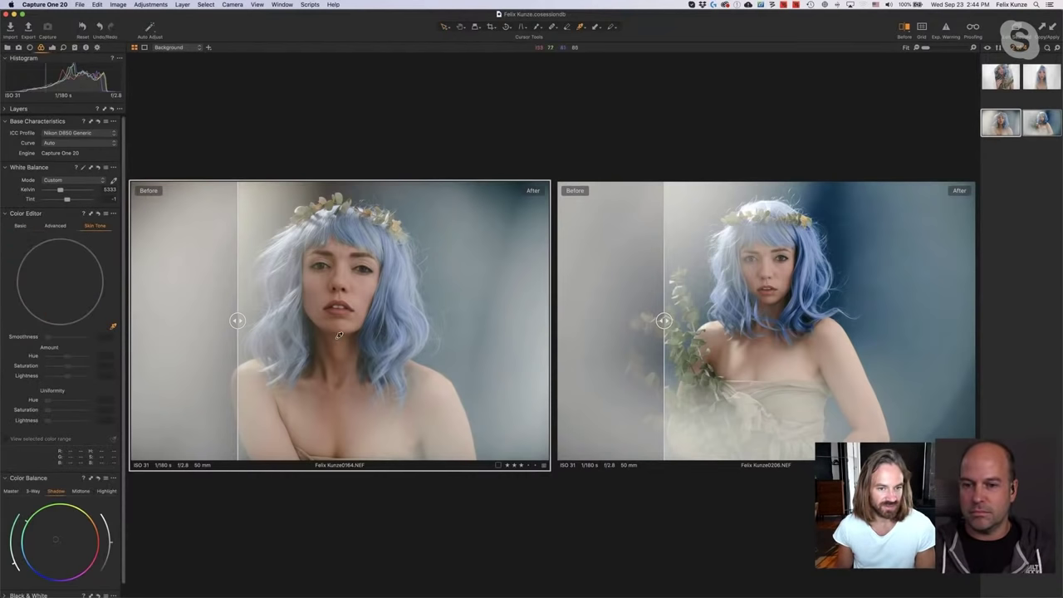
pyautogui.click(332, 322)
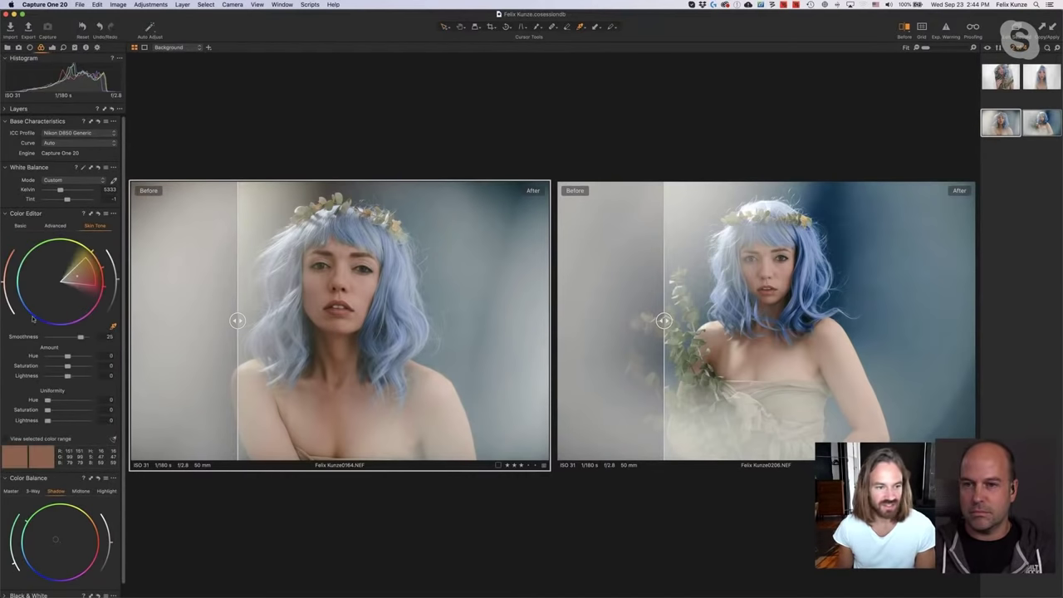
pyautogui.moveTo(71, 357); pyautogui.dragTo(85, 377)
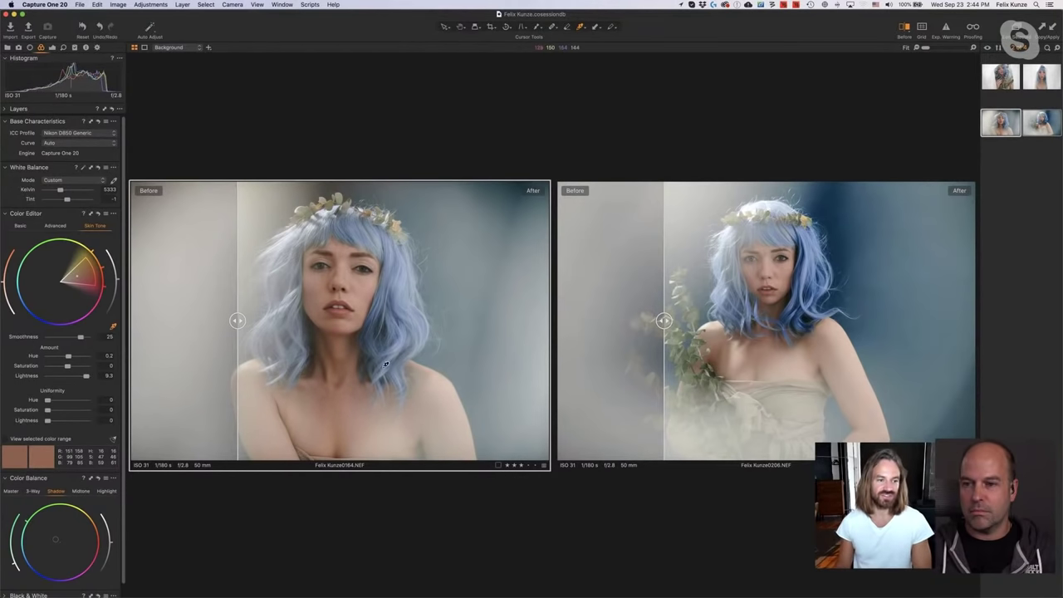
# On the white-background close-up, set Contrast to 3 and Shadow to -2, and shift the before/after divider to check the edit.
pyautogui.click(1009, 176)
pyautogui.click(1042, 122)
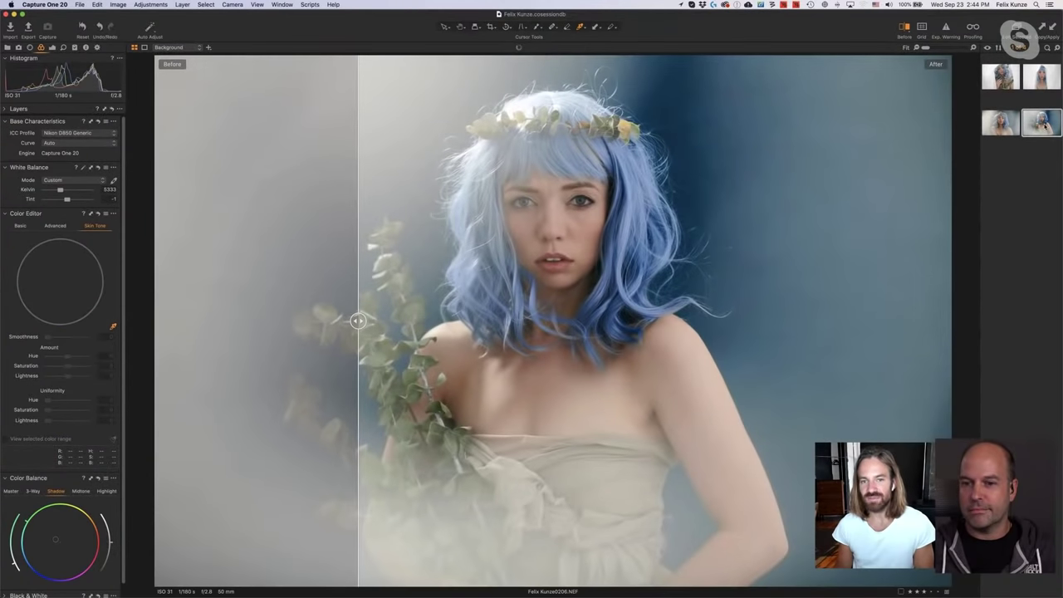
pyautogui.click(1050, 79)
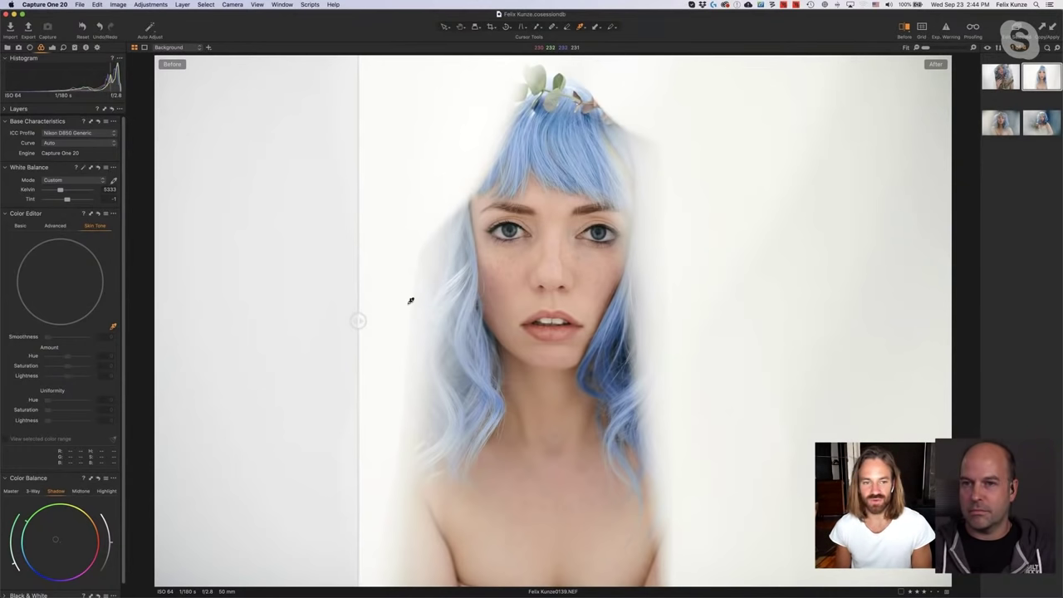
pyautogui.moveTo(358, 320)
pyautogui.mouseDown()
pyautogui.moveTo(694, 322)
pyautogui.moveTo(363, 340)
pyautogui.mouseUp()
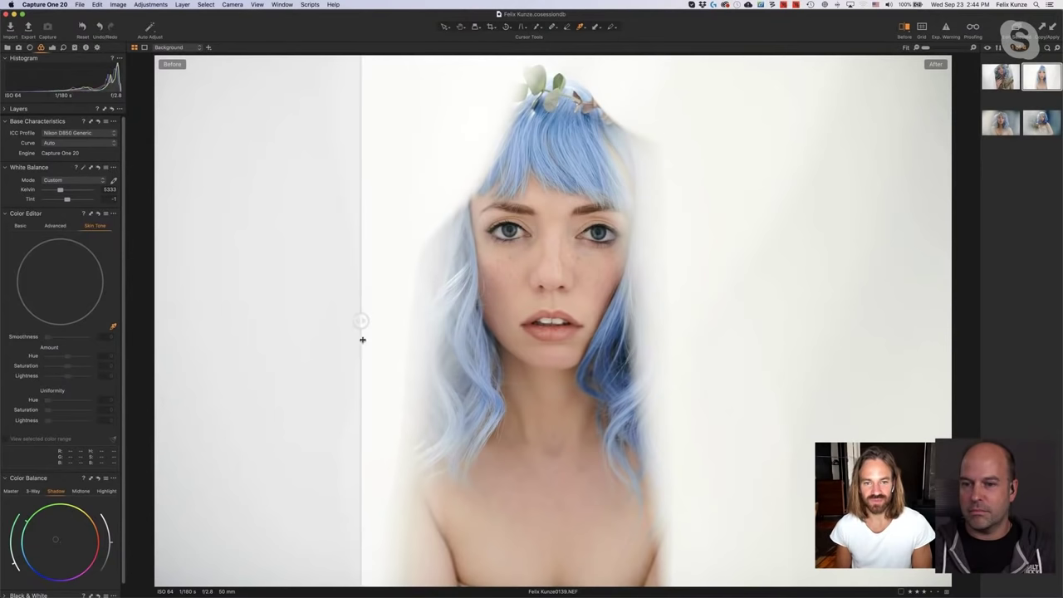
pyautogui.click(51, 47)
pyautogui.moveTo(75, 237); pyautogui.dragTo(72, 236)
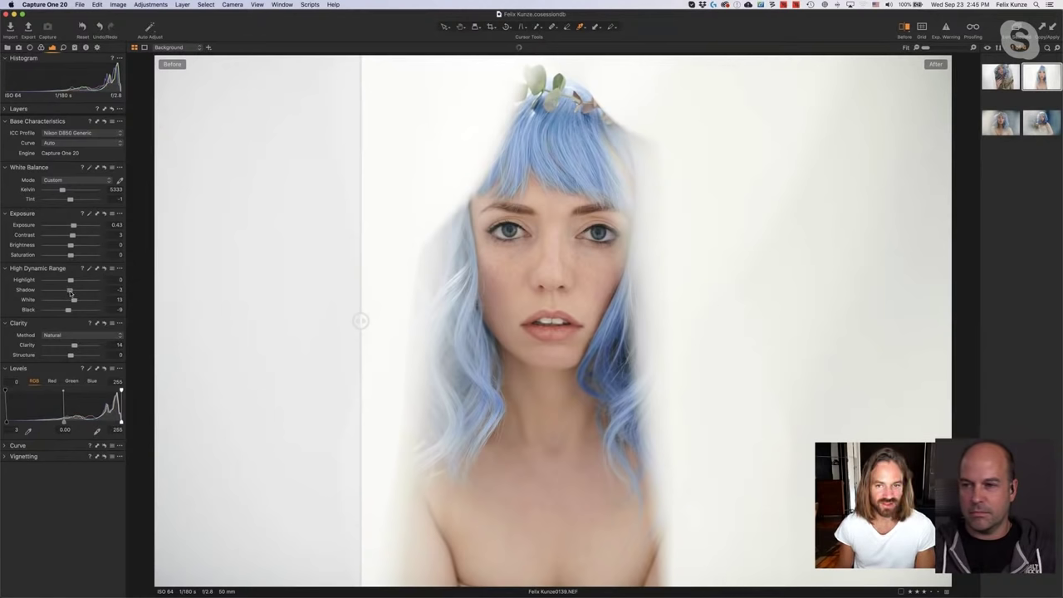
pyautogui.moveTo(395, 322); pyautogui.dragTo(502, 332)
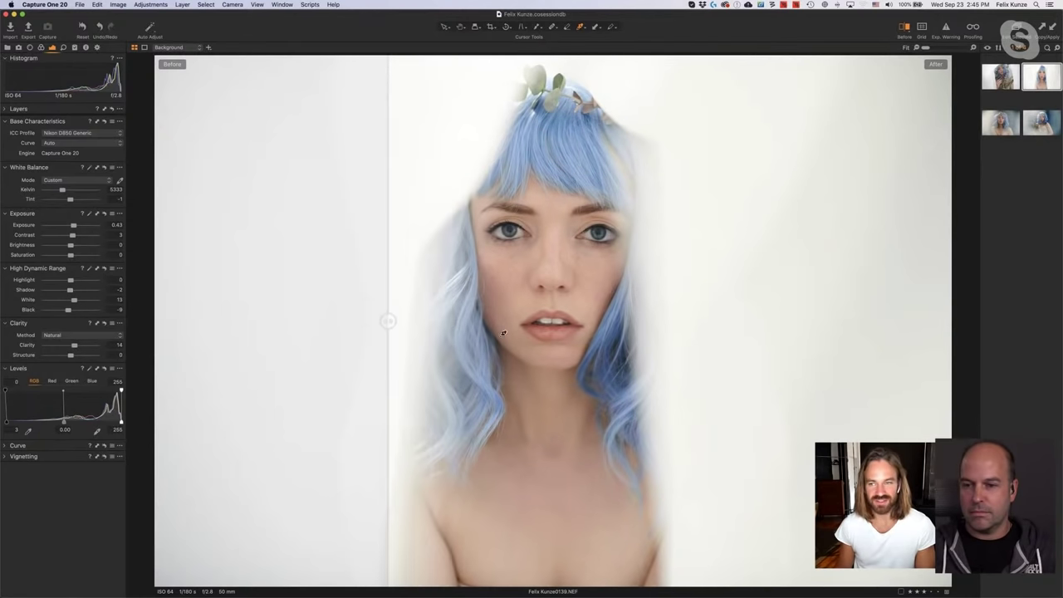
# Compare the blue-background portrait with the white-background close-up side by side, and clear the selection.
pyautogui.click(1043, 122)
pyautogui.keyDown('super'); pyautogui.click(1049, 83); pyautogui.keyUp('super')
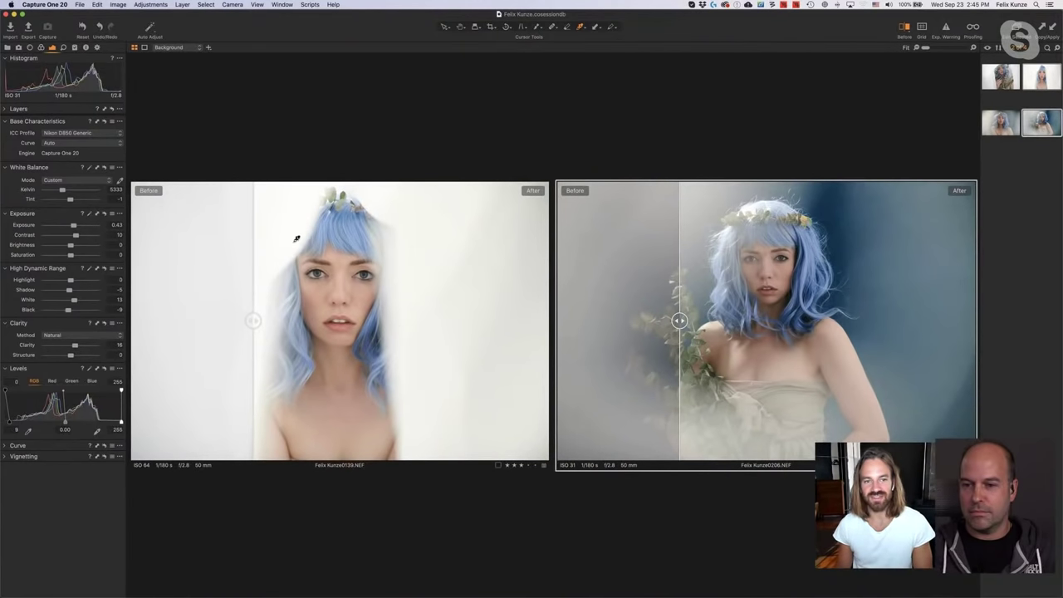
pyautogui.click(1034, 201)
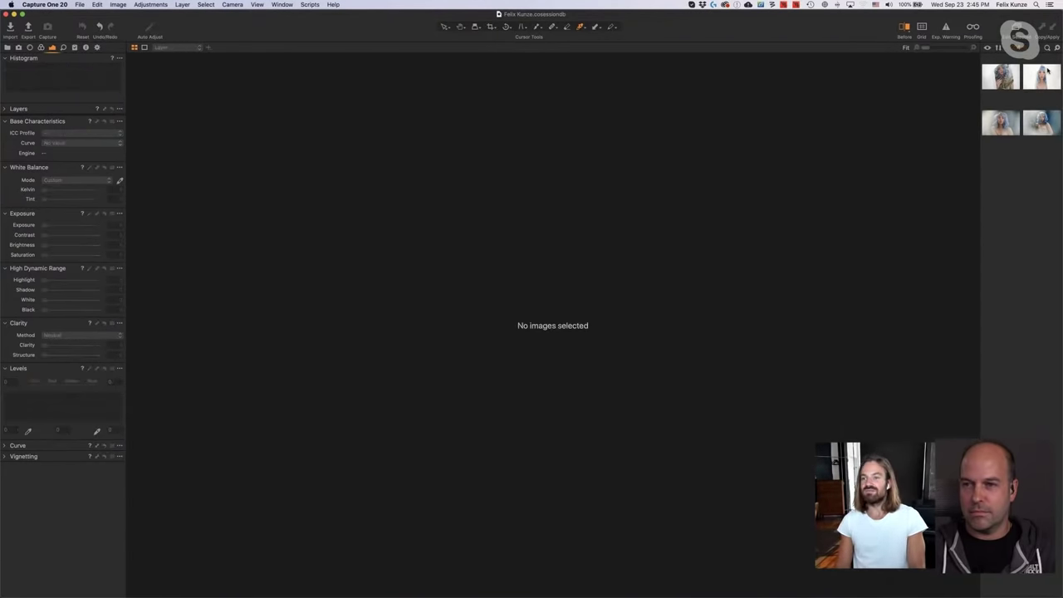
# Copy the adjustments from the white-background close-up to the portrait with the eucalyptus garland, and compare the two images.
pyautogui.click(1040, 86)
pyautogui.click(1005, 81)
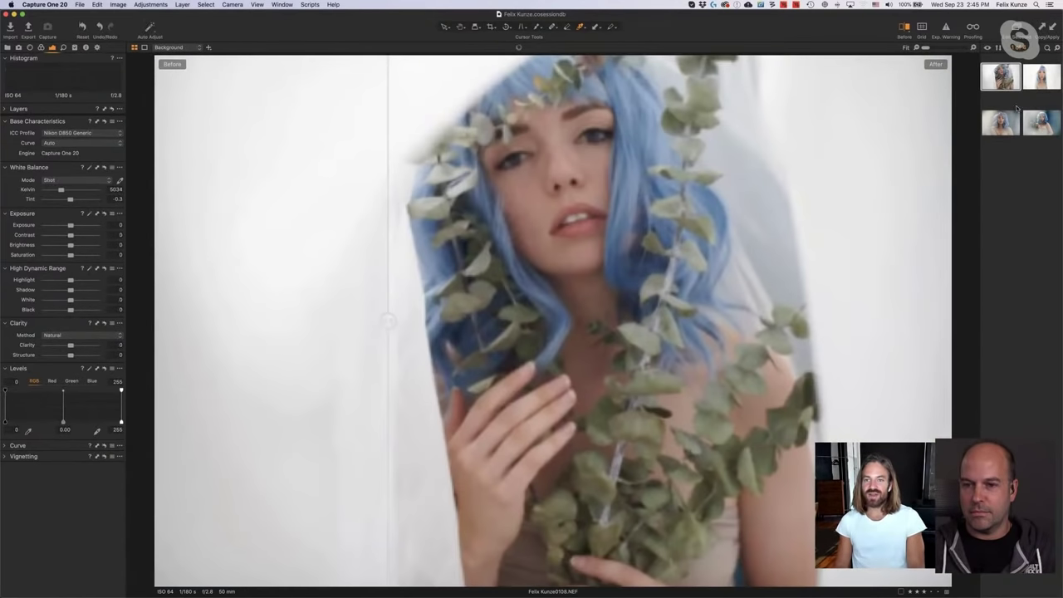
pyautogui.press('super+shift+v')
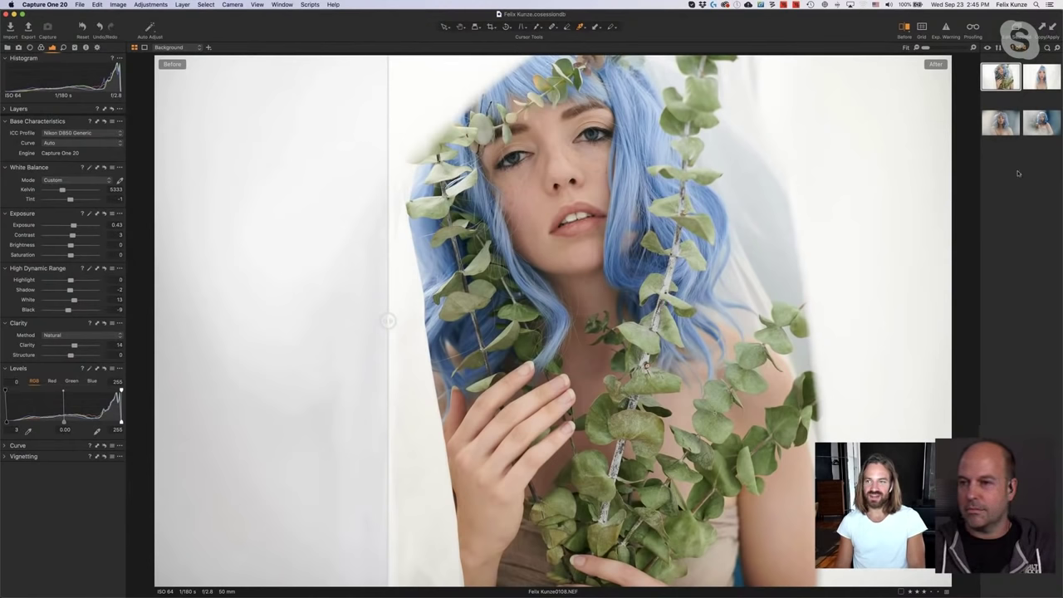
pyautogui.click(1043, 78)
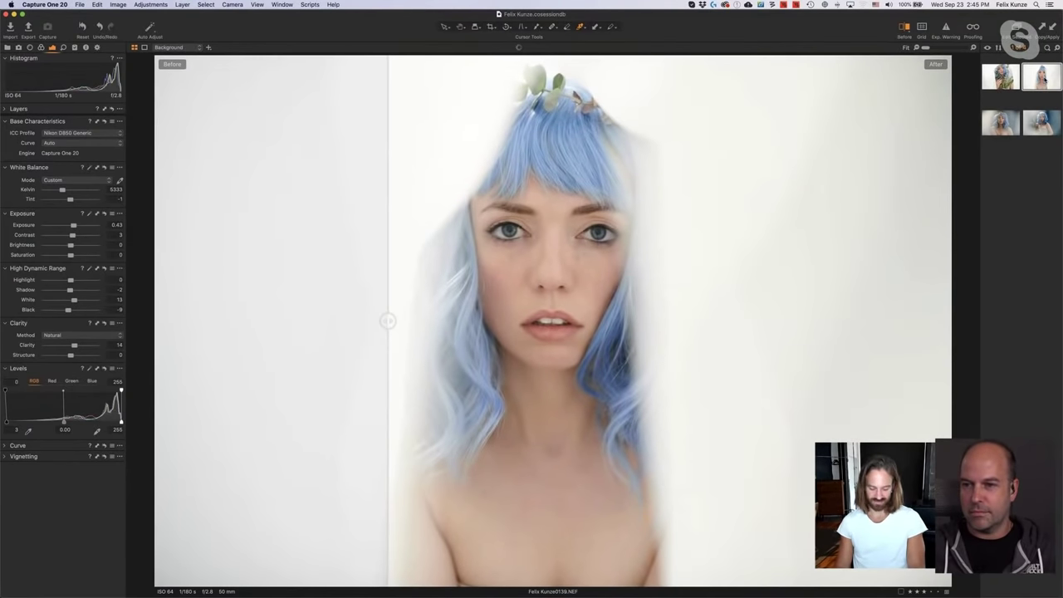
pyautogui.press('Left')
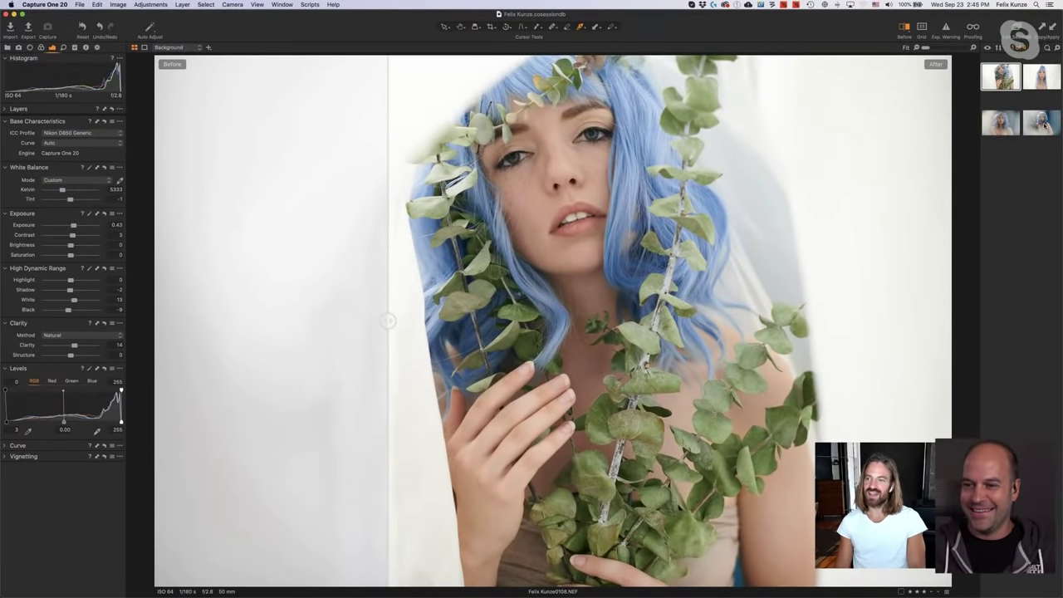
# Display all four portraits together, turn off the before/after comparison, and clear the selection.
pyautogui.keyDown('shift'); pyautogui.click(1040, 123); pyautogui.keyUp('shift')
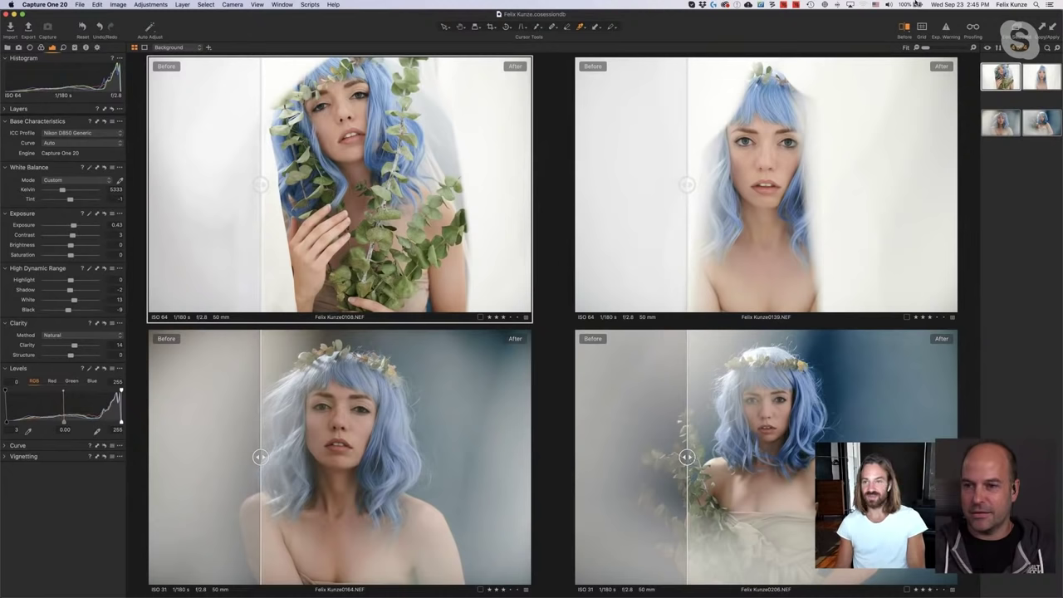
pyautogui.click(907, 27)
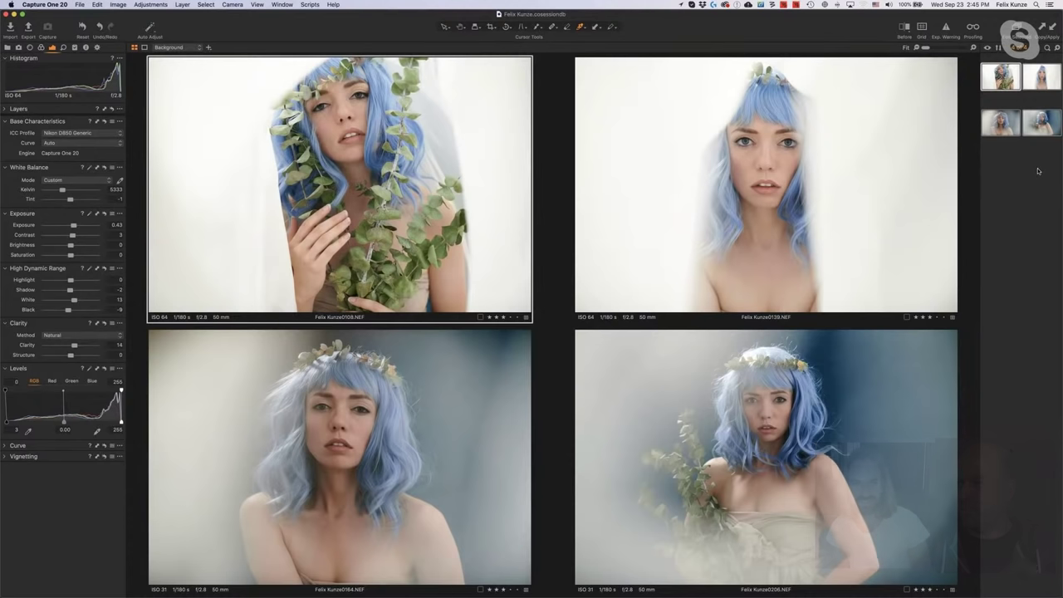
pyautogui.click(1034, 156)
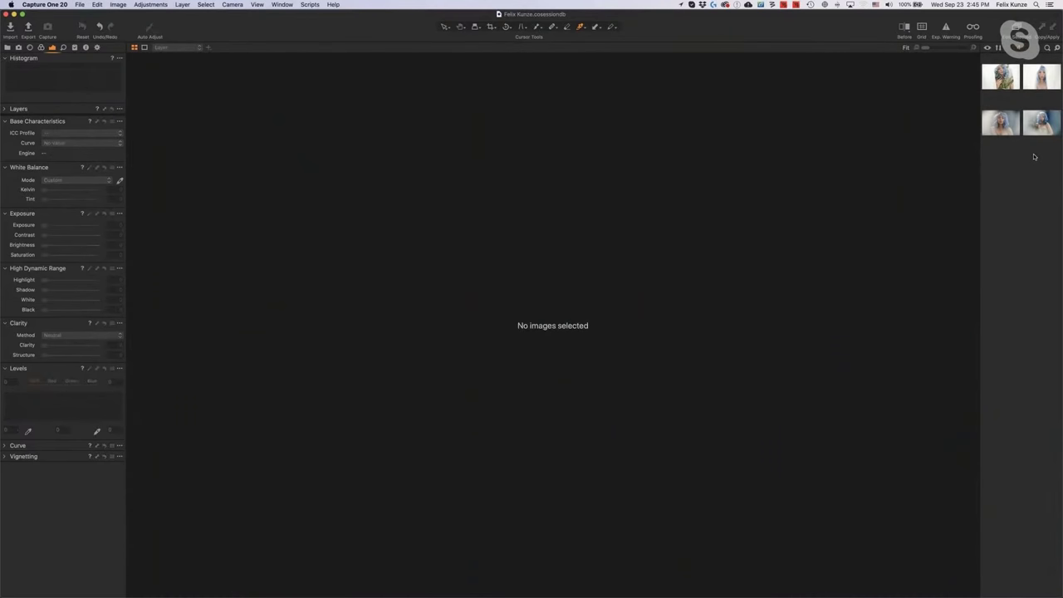
# Copy the adjustments of the blue-background portrait and filter the thumbnails in Advanced Search to Rating is less than three stars.
pyautogui.click(1040, 127)
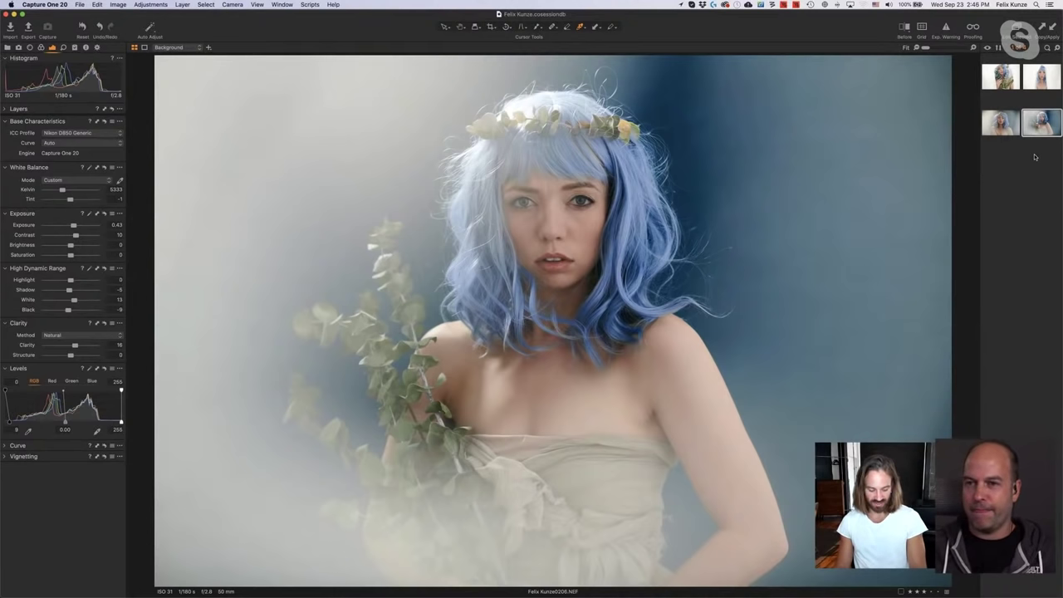
pyautogui.click(1050, 49)
pyautogui.click(1035, 60)
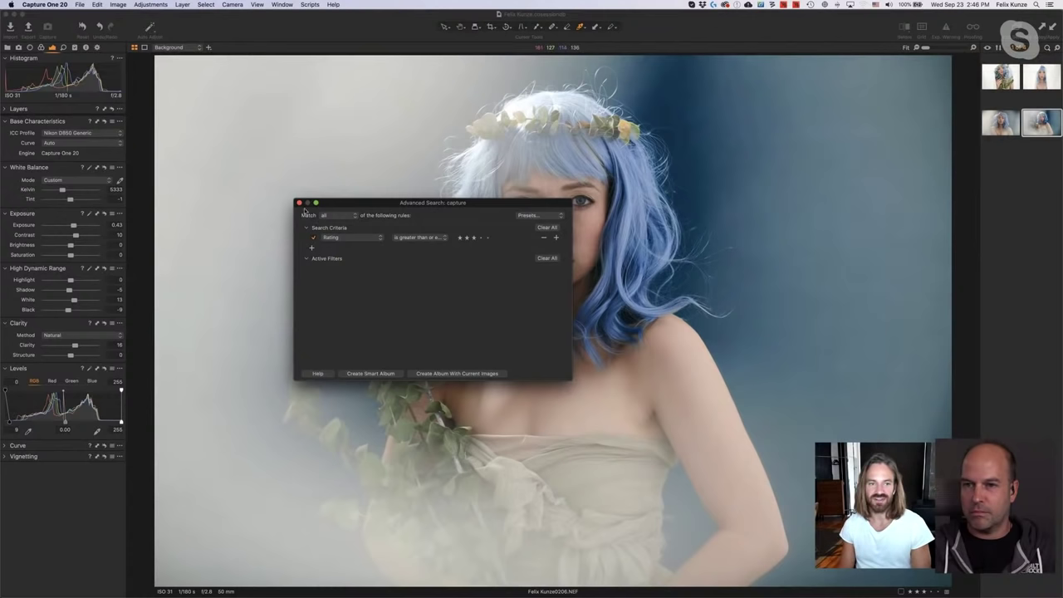
pyautogui.click(299, 203)
pyautogui.click(1046, 48)
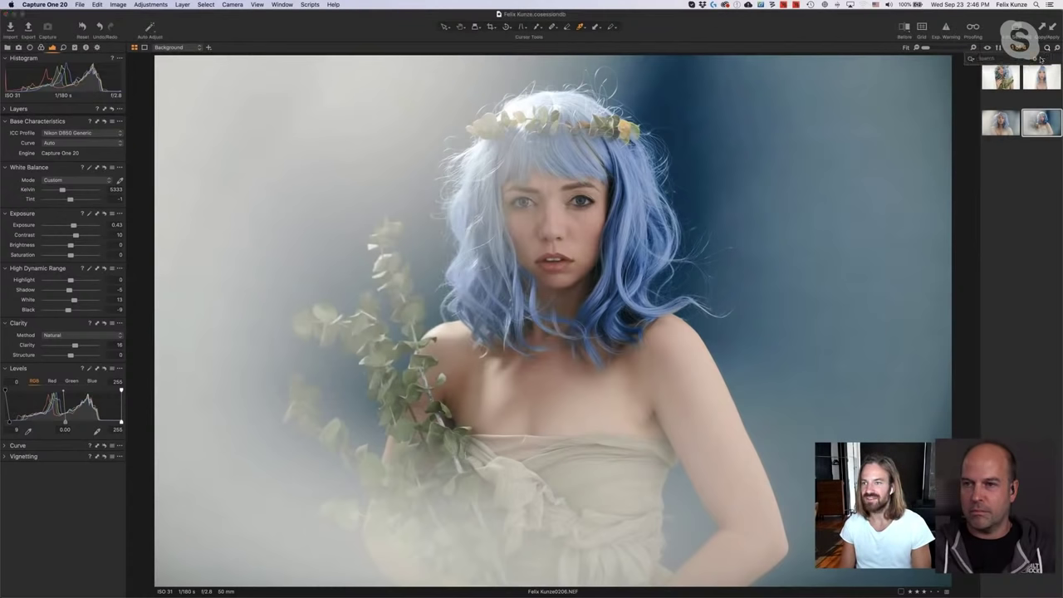
pyautogui.click(1043, 61)
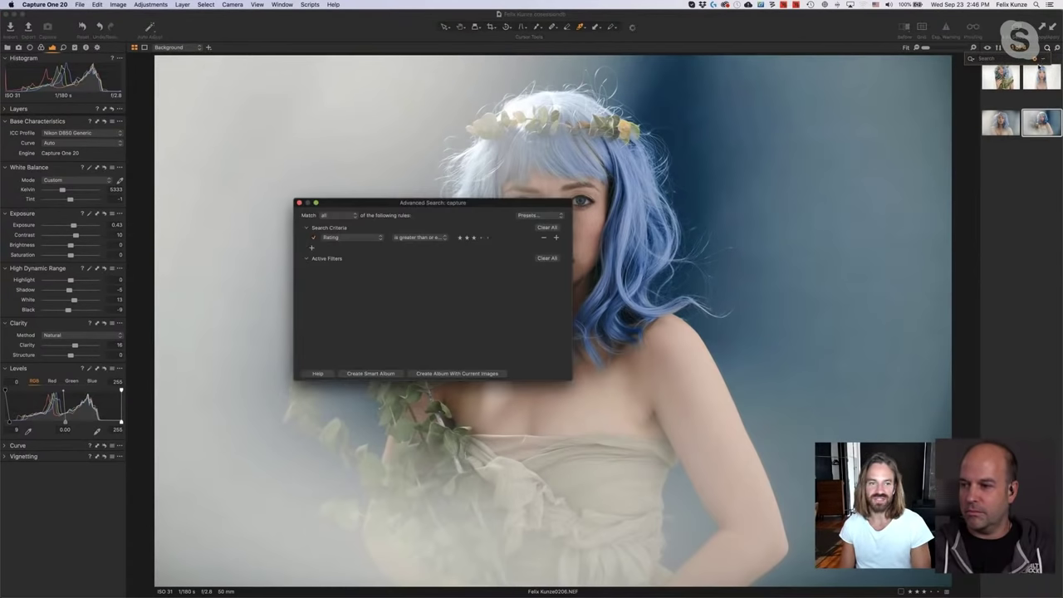
pyautogui.click(434, 239)
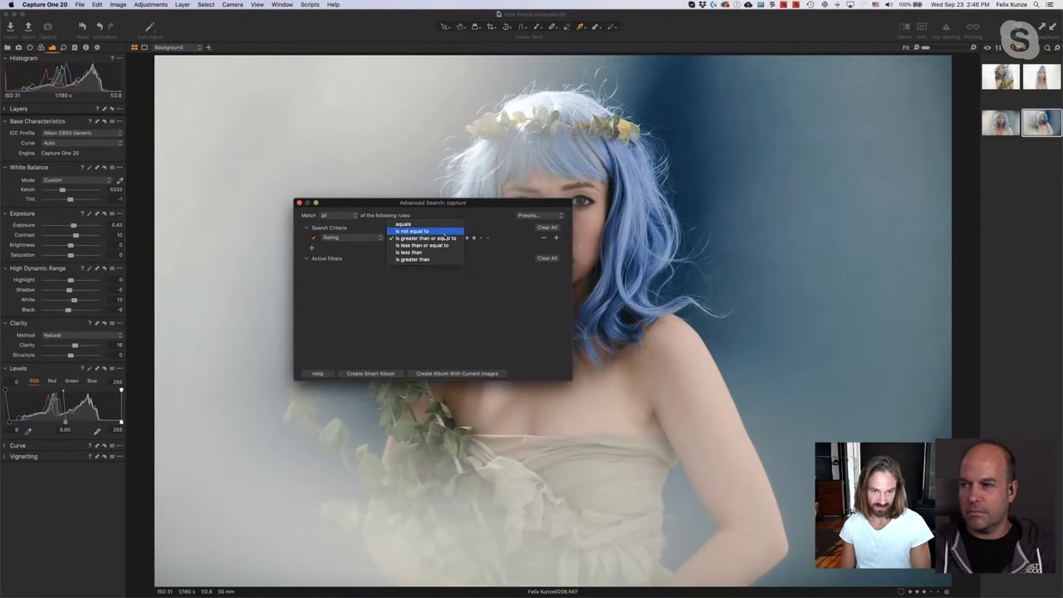
pyautogui.click(445, 246)
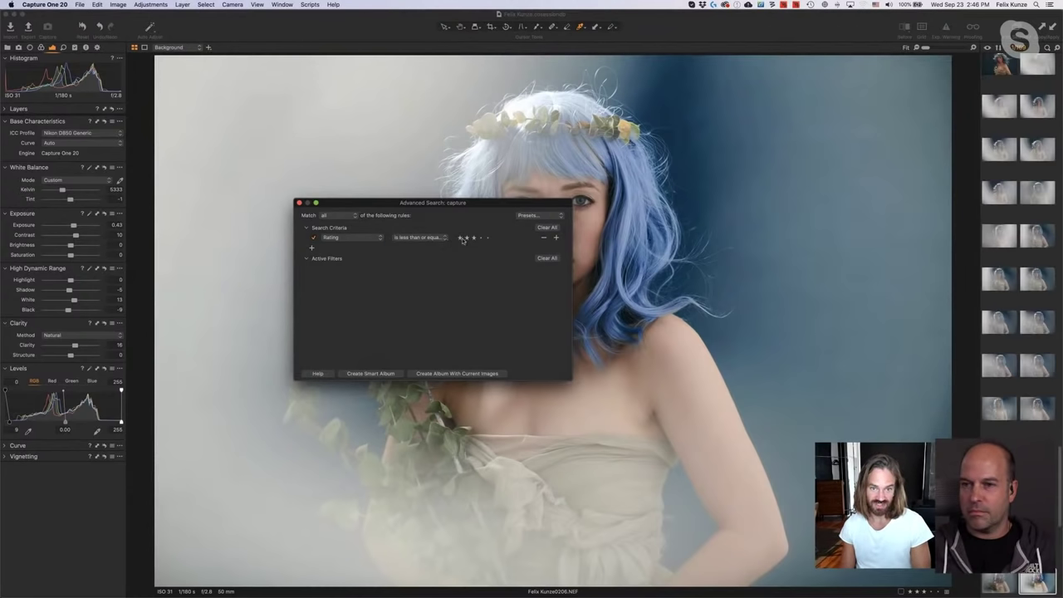
pyautogui.click(428, 238)
pyautogui.click(430, 245)
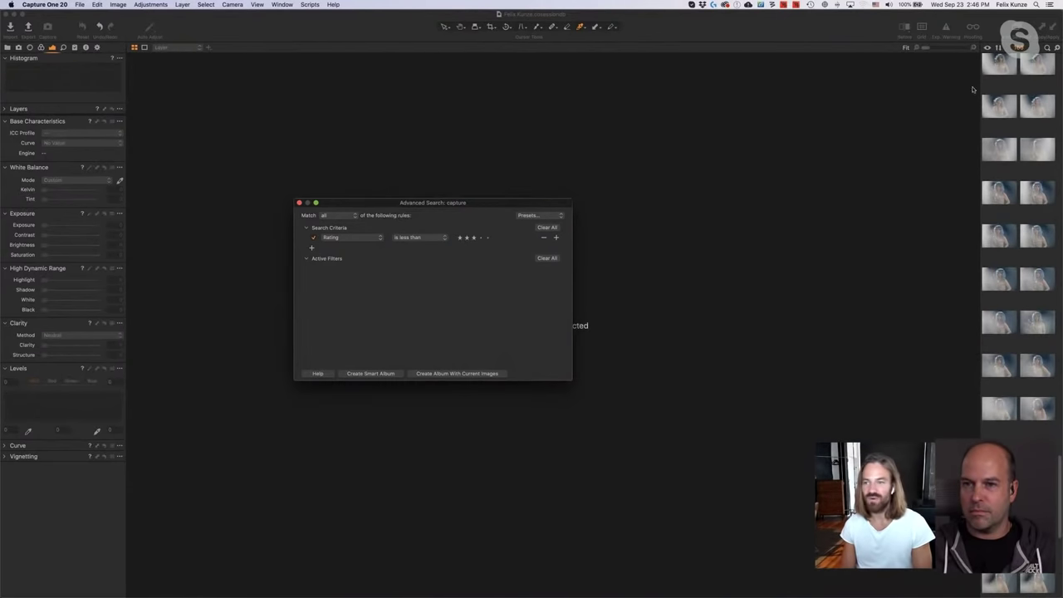
# Apply the copied adjustments to the hazy portraits from image 0182 through the last thumbnail, and close the Advanced Search window.
pyautogui.click(1000, 71)
pyautogui.scroll(-1, 1010, 236)
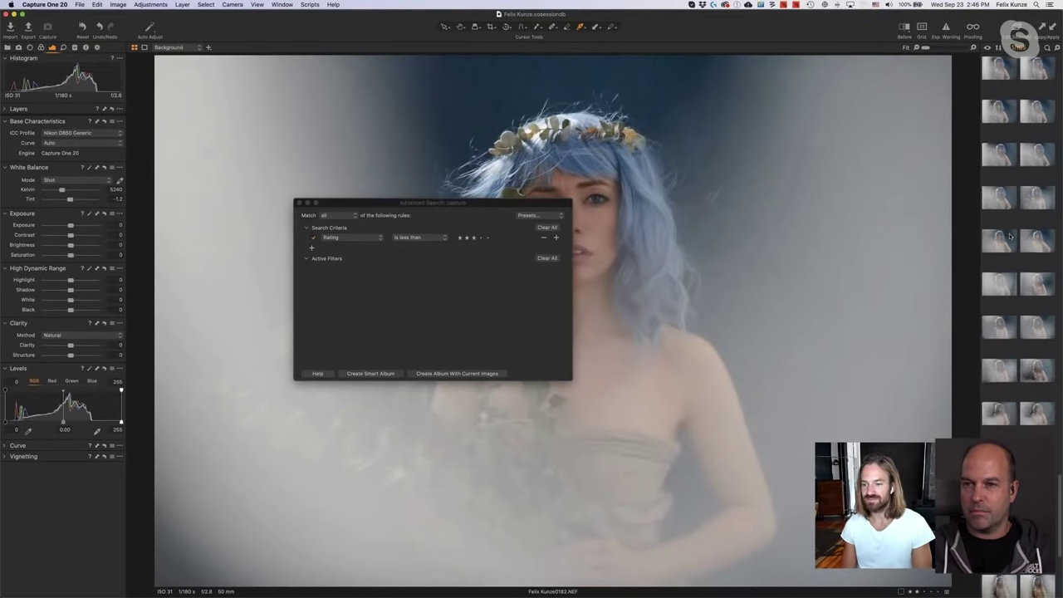
pyautogui.scroll(-3, 1010, 237)
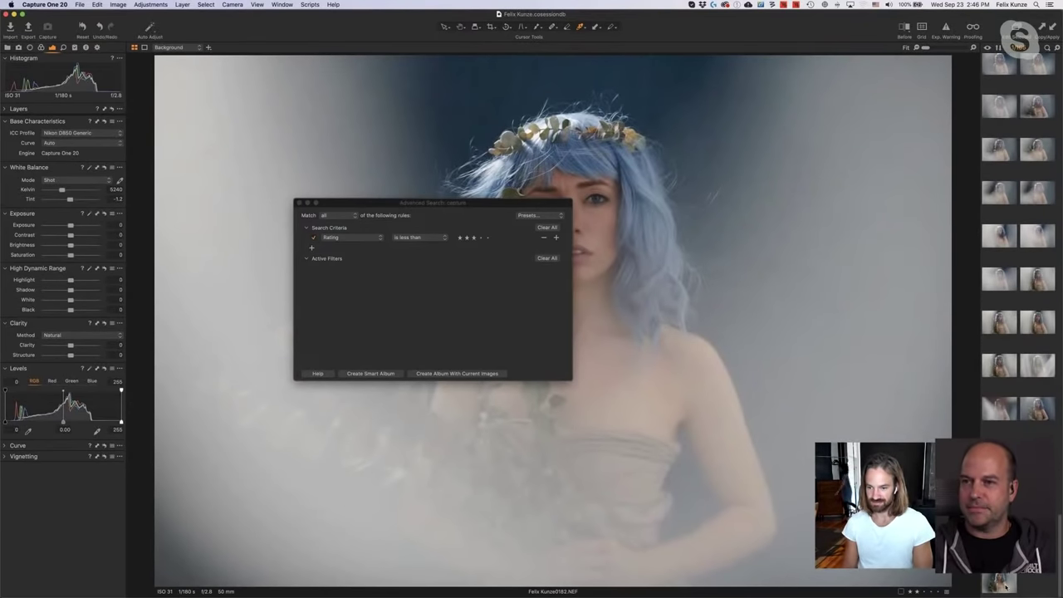
pyautogui.keyDown('shift'); pyautogui.click(1000, 584); pyautogui.keyUp('shift')
pyautogui.click(294, 196)
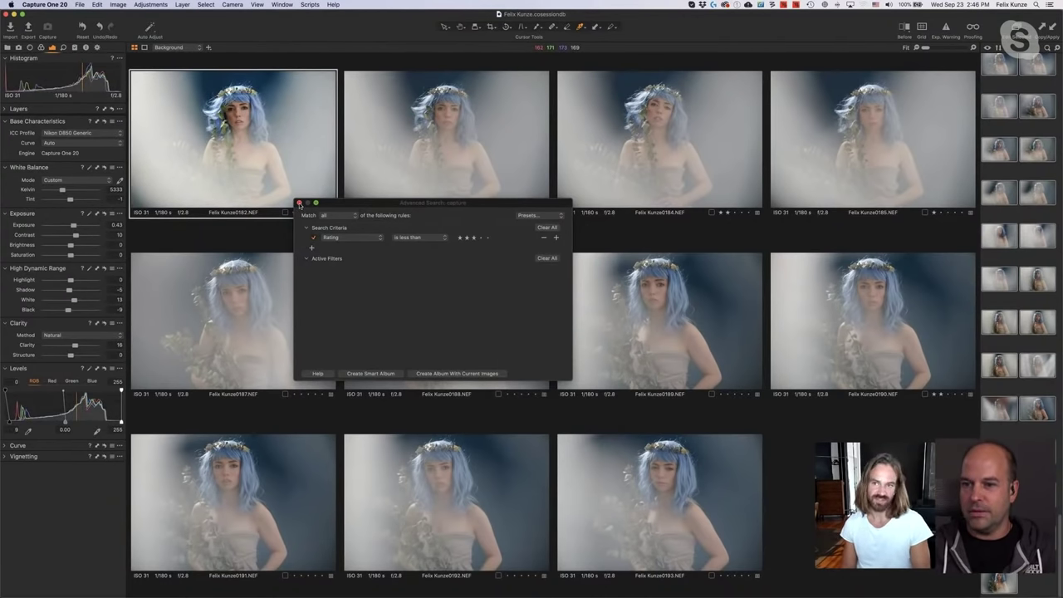
pyautogui.click(299, 204)
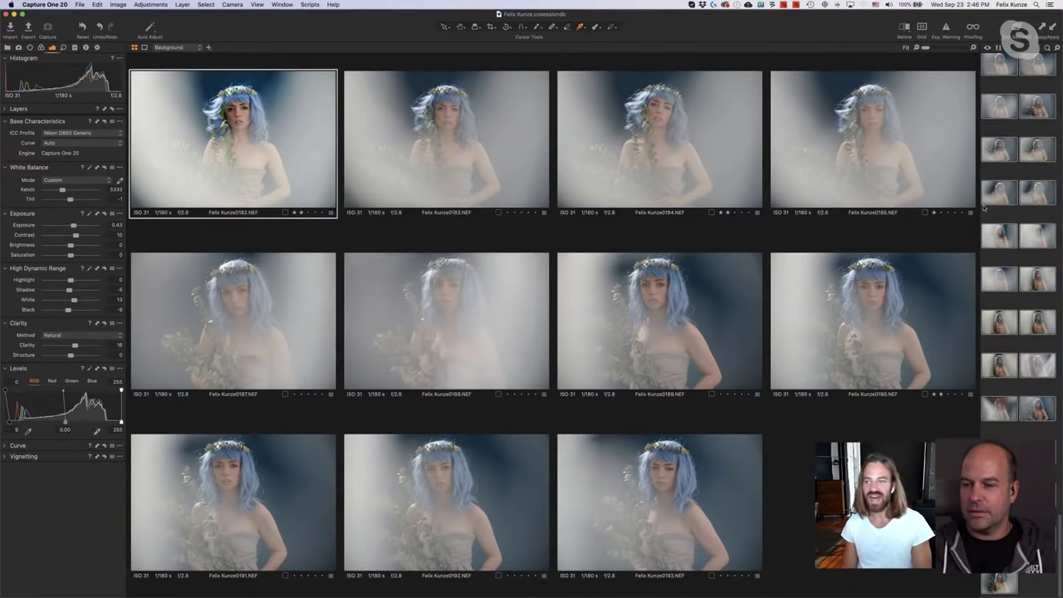
# Select the range of images from 0017.JPG, among the early dark-background portraits, through the hazy portrait 0182.
pyautogui.scroll(3, 1001, 195)
pyautogui.scroll(5, 1001, 196)
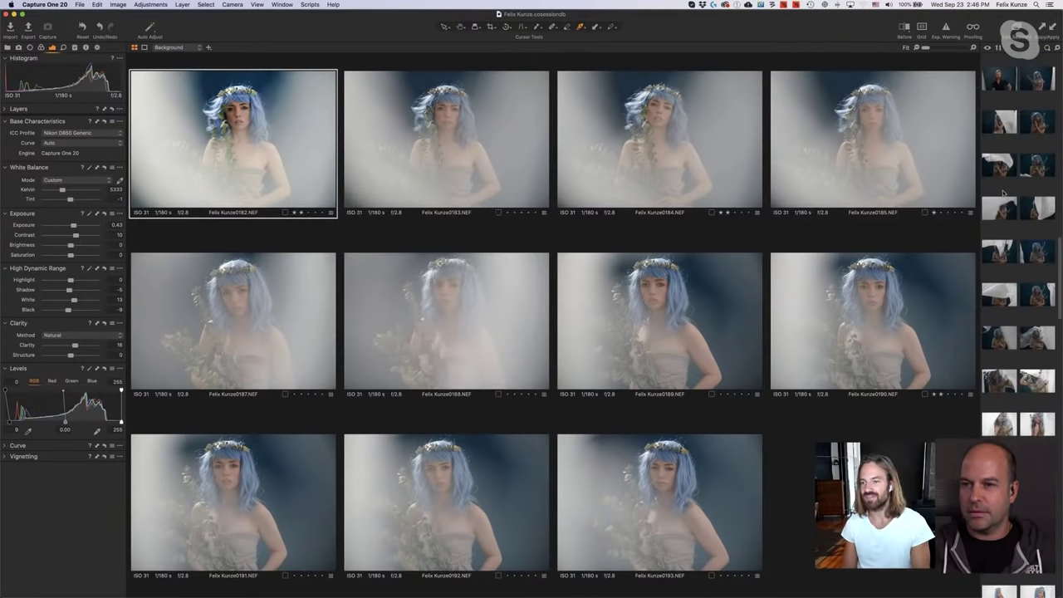
pyautogui.keyDown('shift'); pyautogui.click(1004, 193); pyautogui.keyUp('shift')
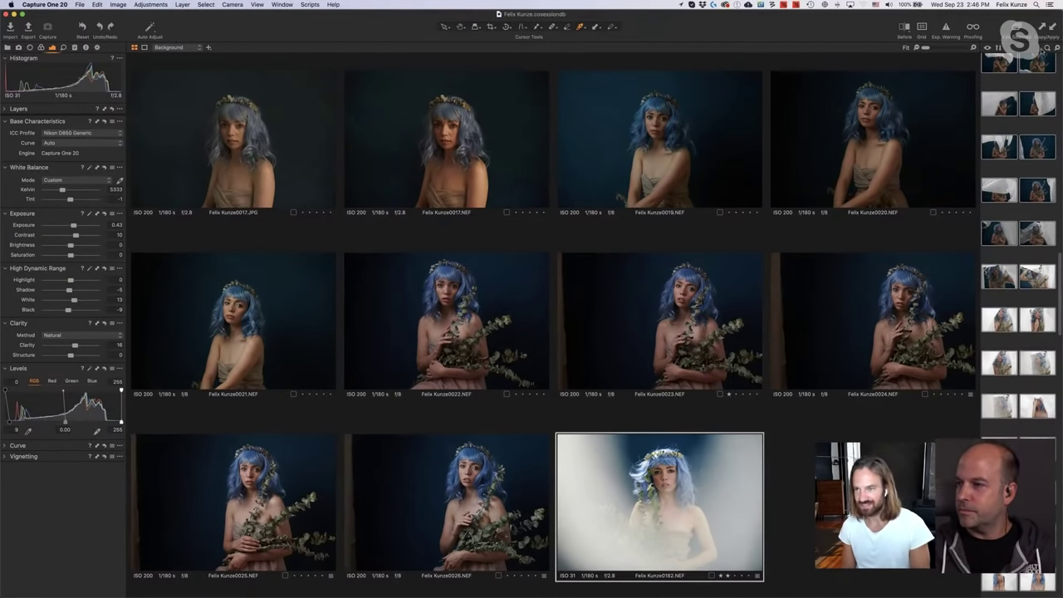
# Clear the rating search criterion and close the Advanced Search window.
pyautogui.scroll(-5, 976, 62)
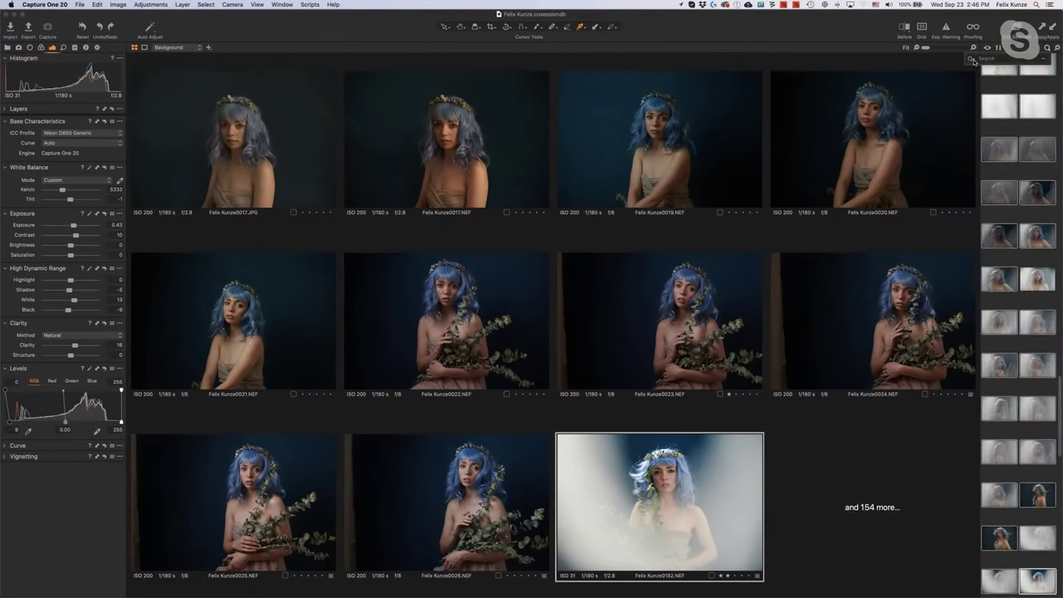
pyautogui.click(975, 61)
pyautogui.click(982, 68)
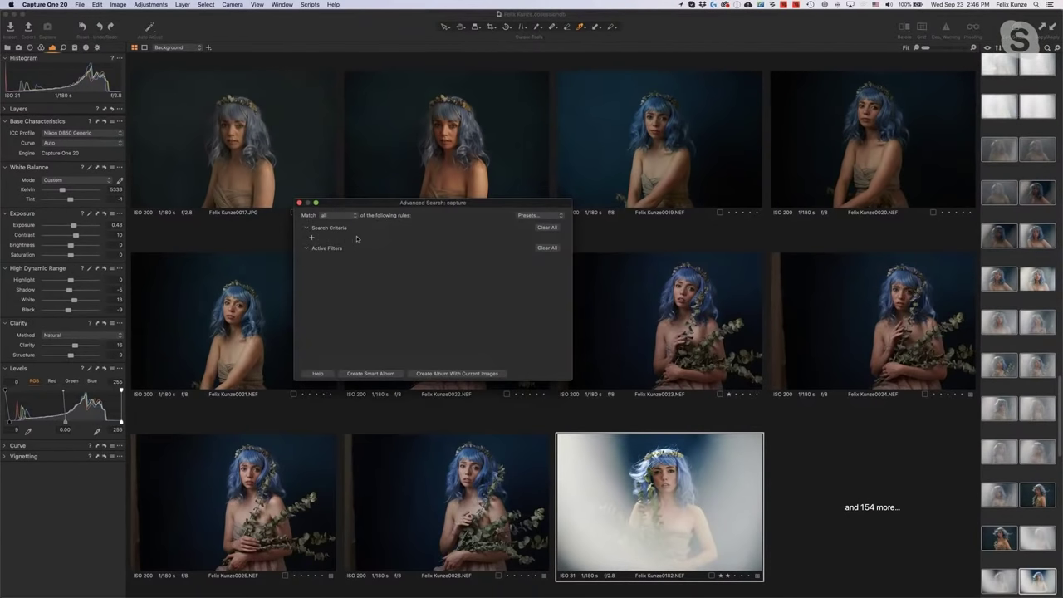
pyautogui.click(300, 202)
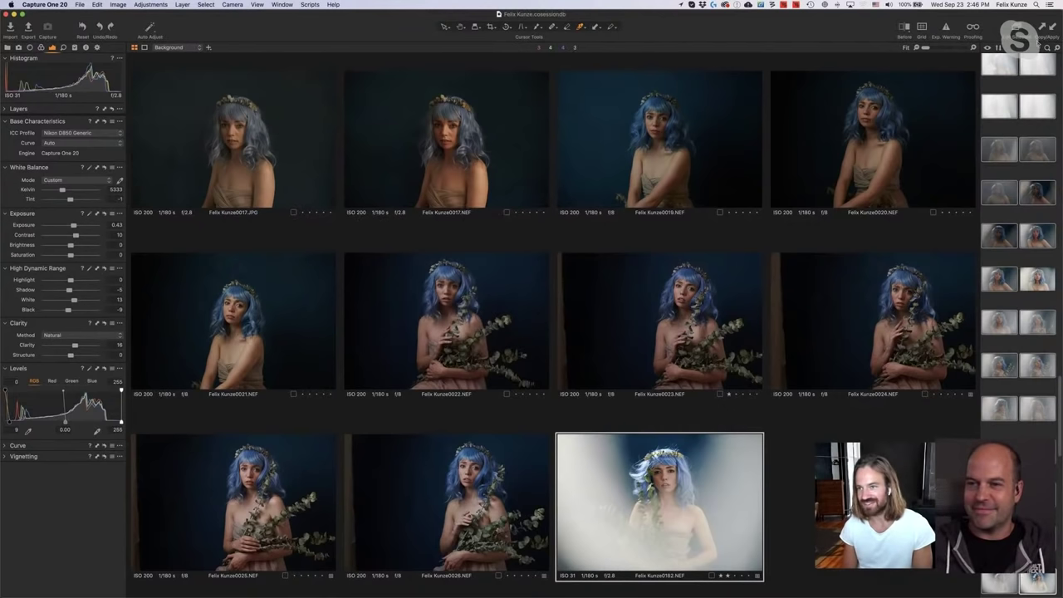
# Filter the thumbnails to three stars or higher and open the hazy close-up portrait 0164.
pyautogui.click(971, 59)
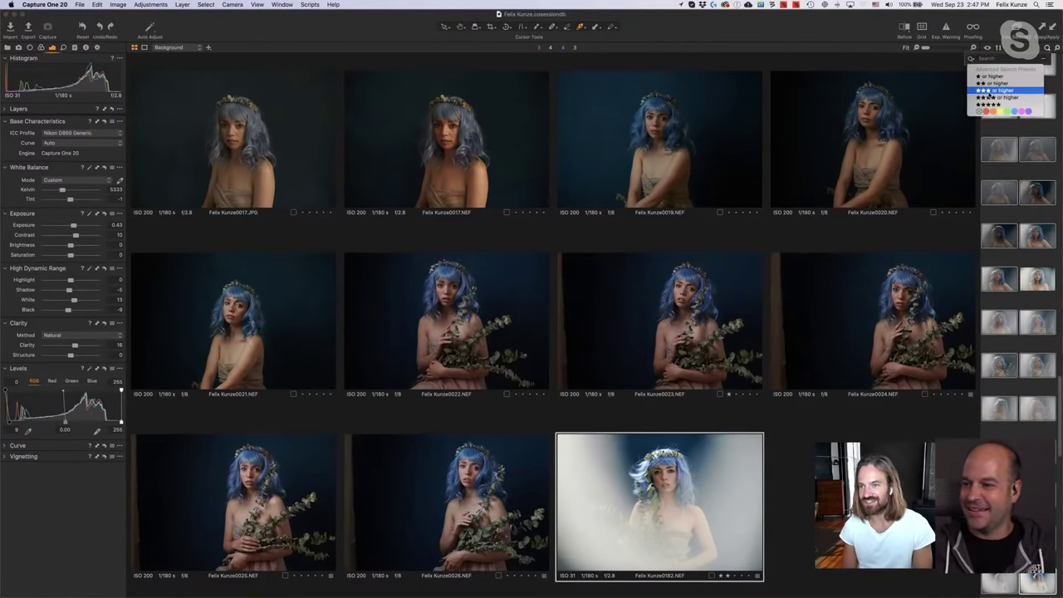
pyautogui.click(990, 91)
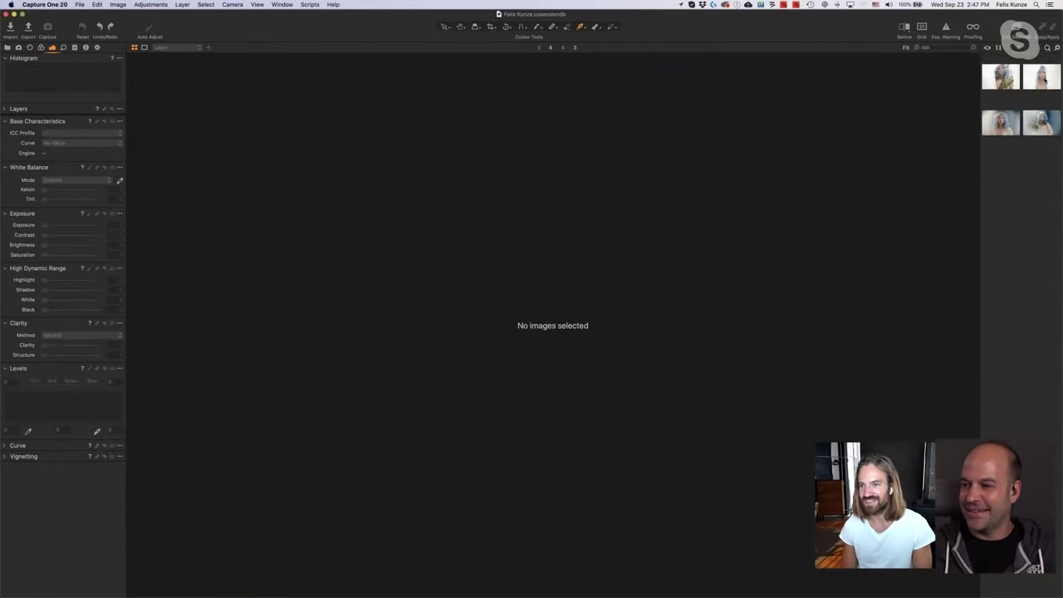
pyautogui.click(997, 122)
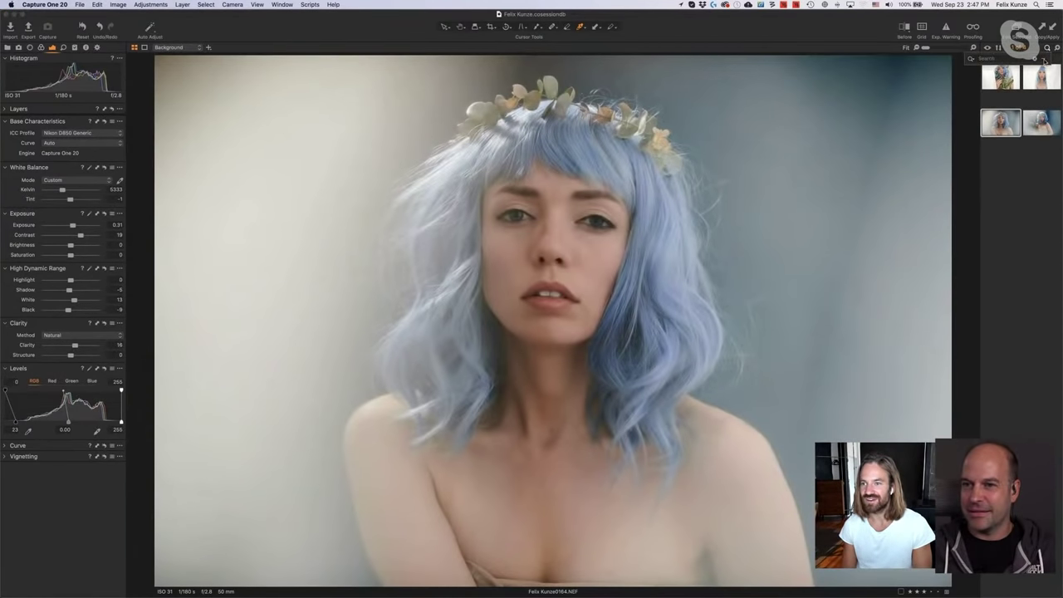
# Change the Advanced Search rule to Rating is less than three stars and close the search window.
pyautogui.click(1045, 60)
pyautogui.click(422, 239)
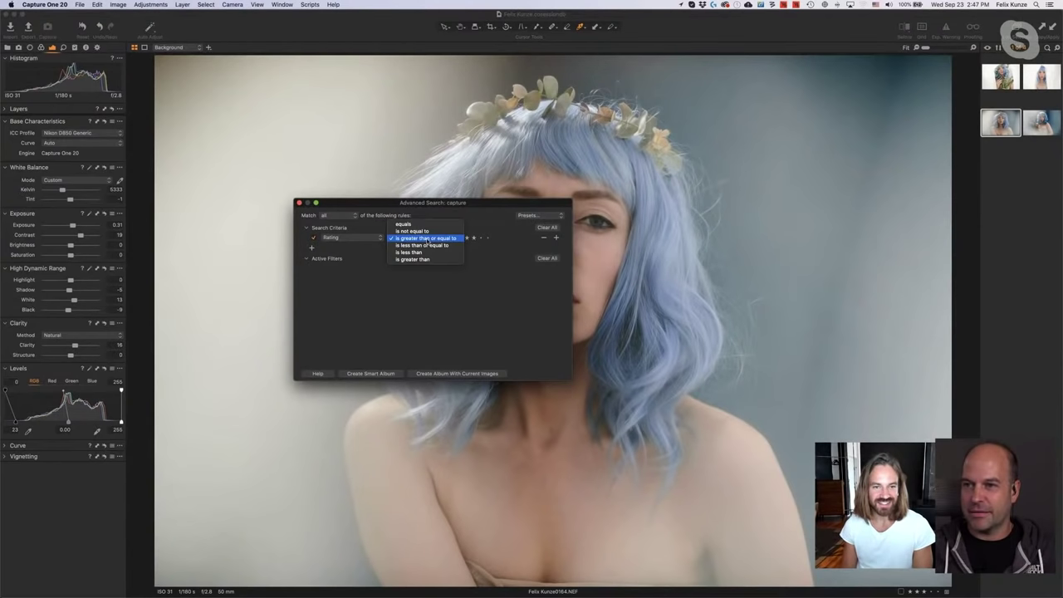
pyautogui.click(409, 252)
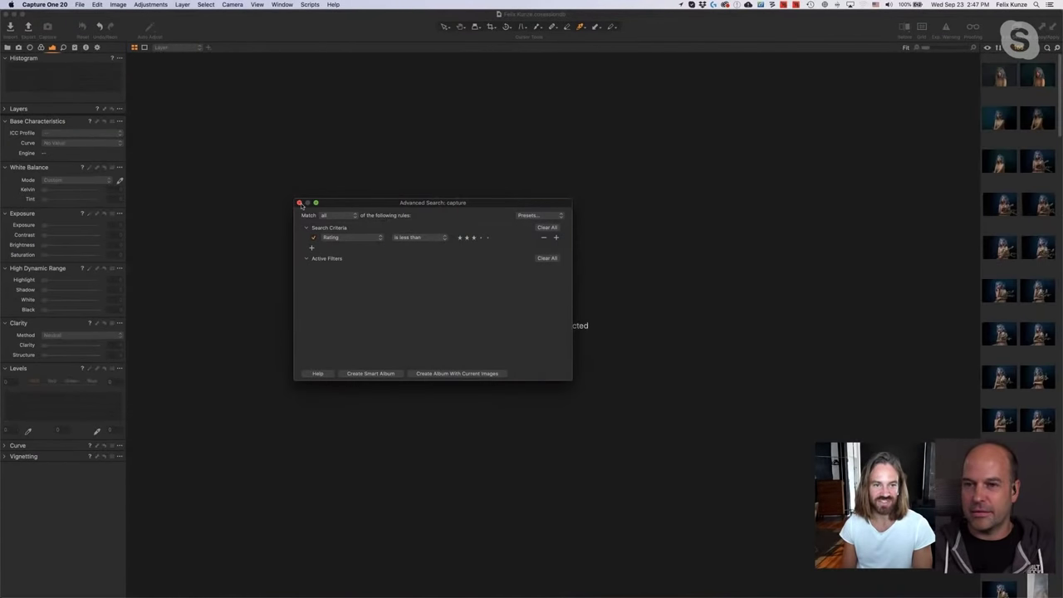
pyautogui.click(300, 204)
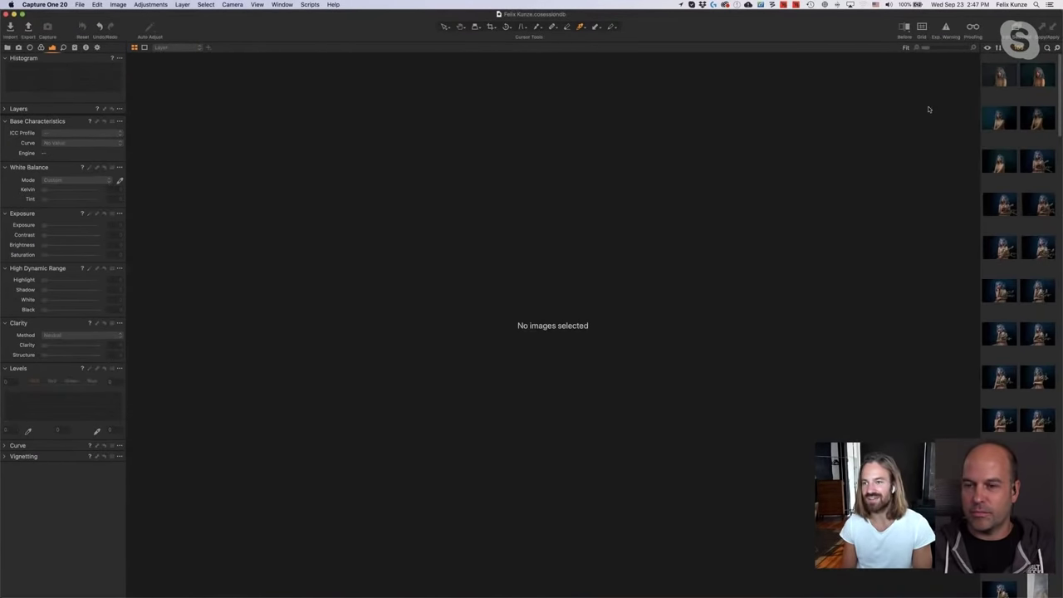
# Select all the filtered images, starting from 0017.JPG, and apply the copied adjustments to them.
pyautogui.click(999, 75)
pyautogui.press('super+a')
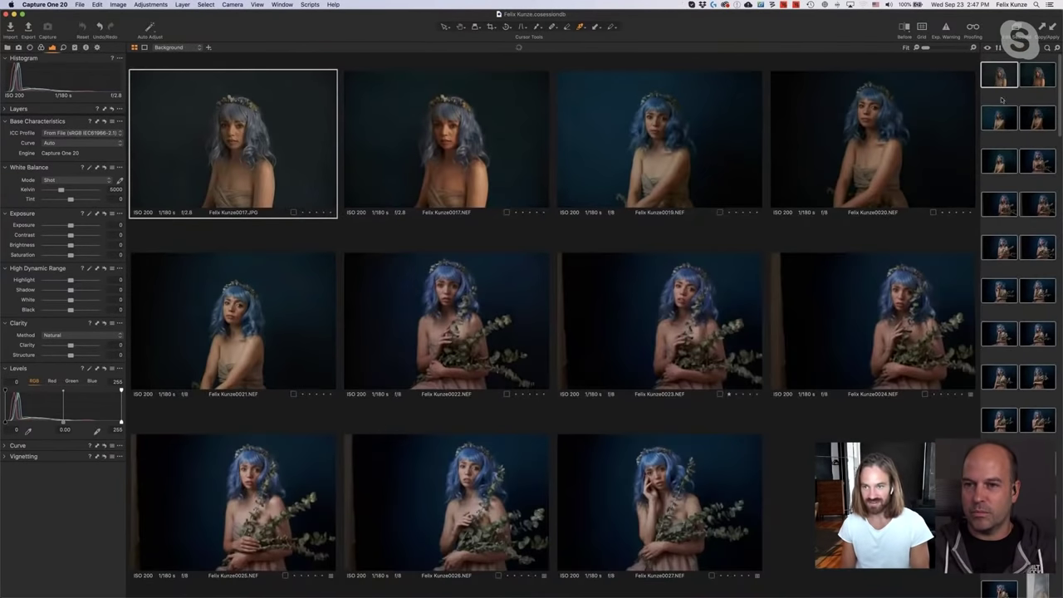
pyautogui.press('super+shift+a')
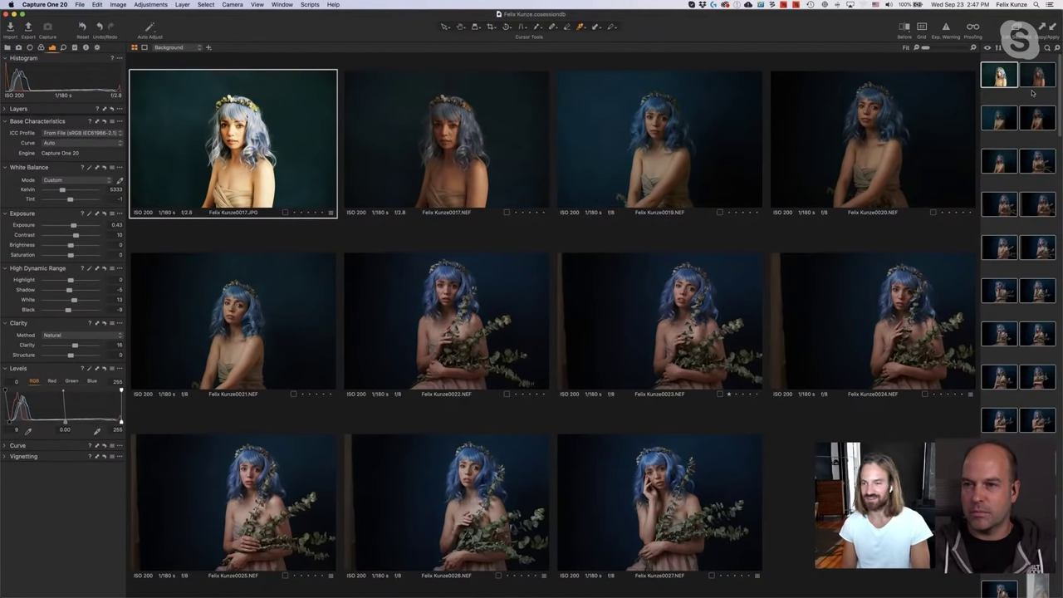
# Clear the rating filter, show only images with one star or higher, and open the white-background eucalyptus portrait 0108.
pyautogui.click(1046, 50)
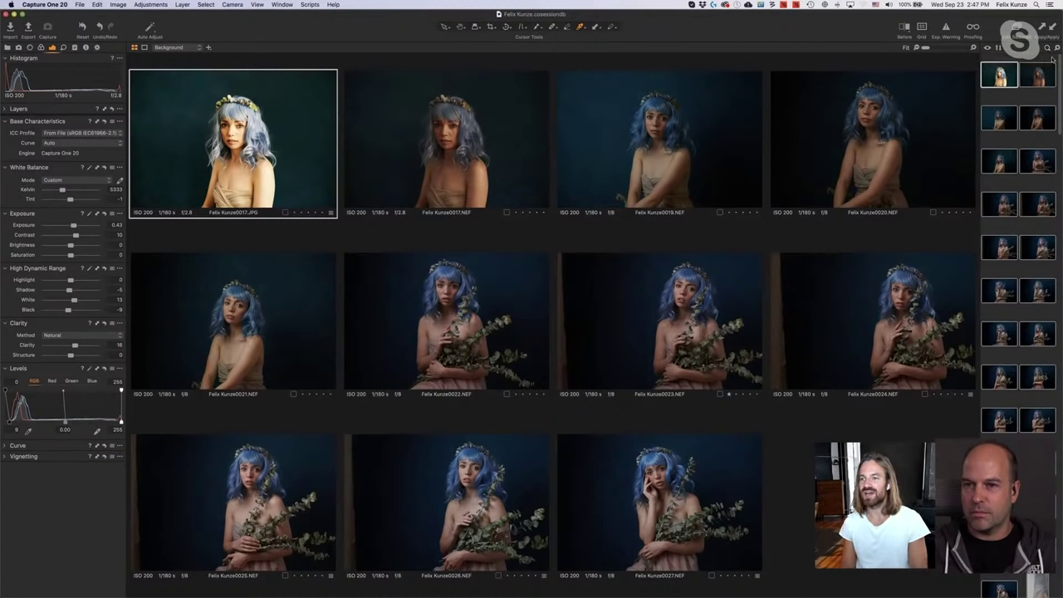
pyautogui.click(1044, 48)
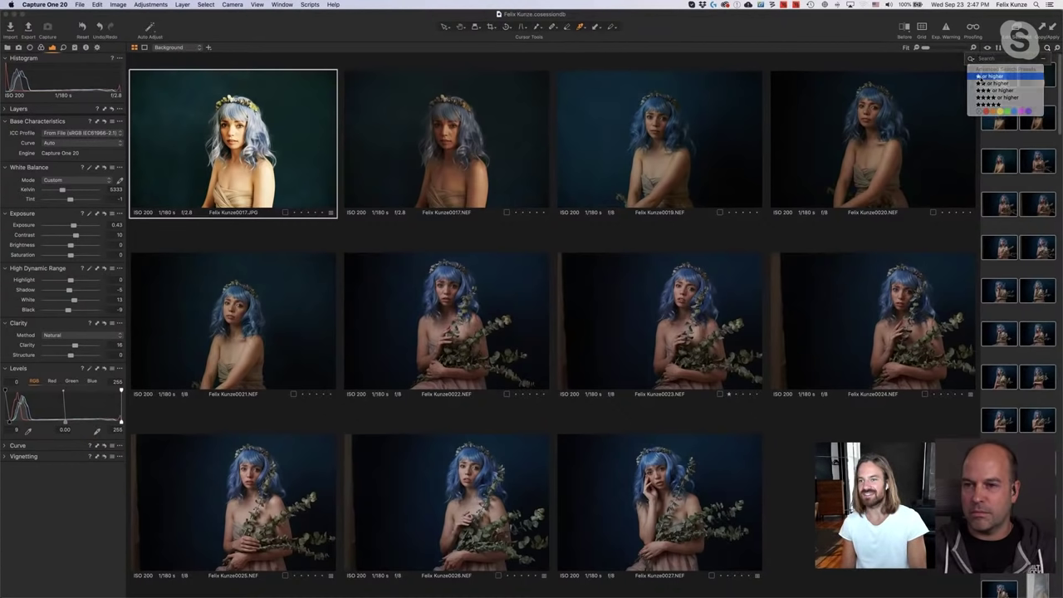
pyautogui.scroll(-5, 983, 79)
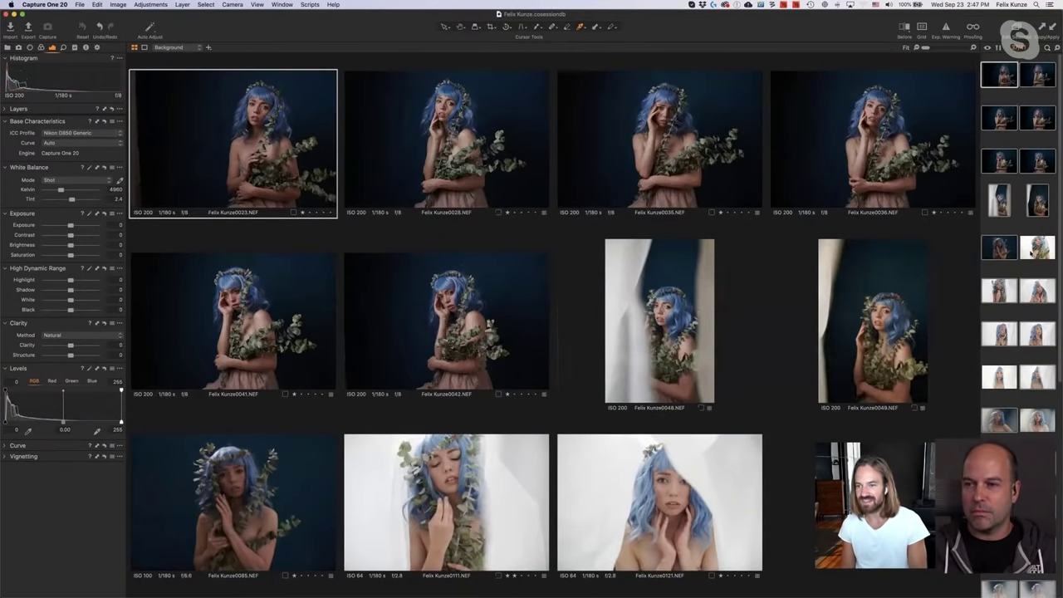
pyautogui.click(1031, 249)
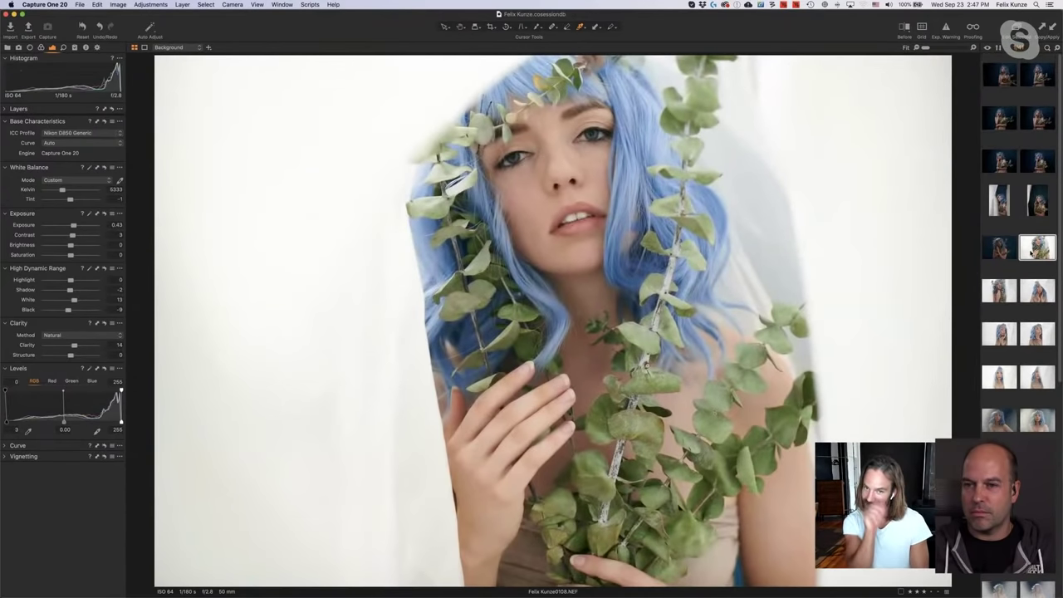
# Step forward to portrait 0124 and compare it before and after in split view, moving the divider onto the white backdrop.
pyautogui.press('Right')
pyautogui.press('Right')
pyautogui.press('Right')
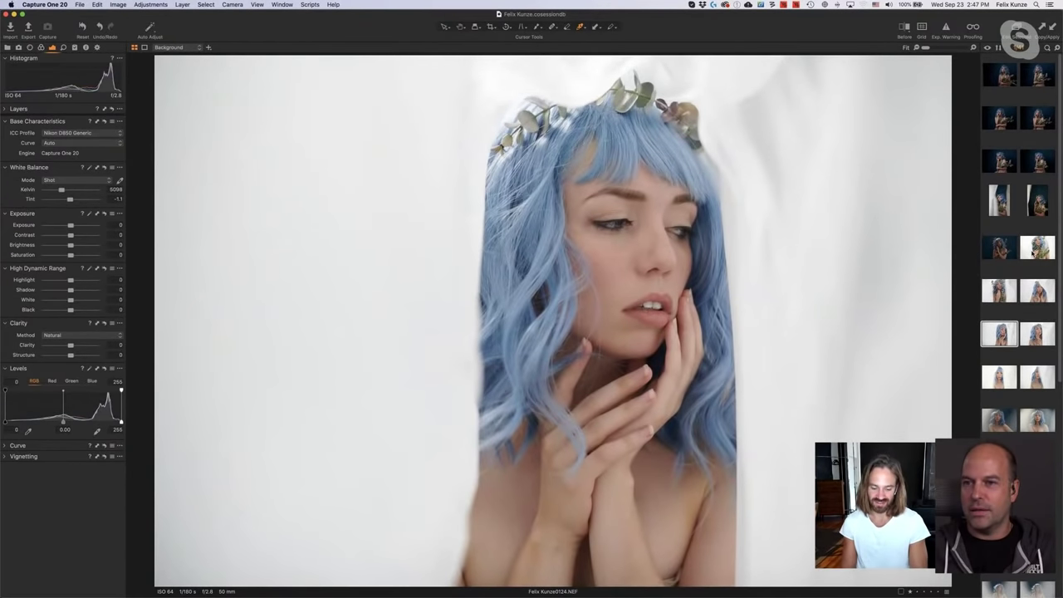
pyautogui.click(905, 27)
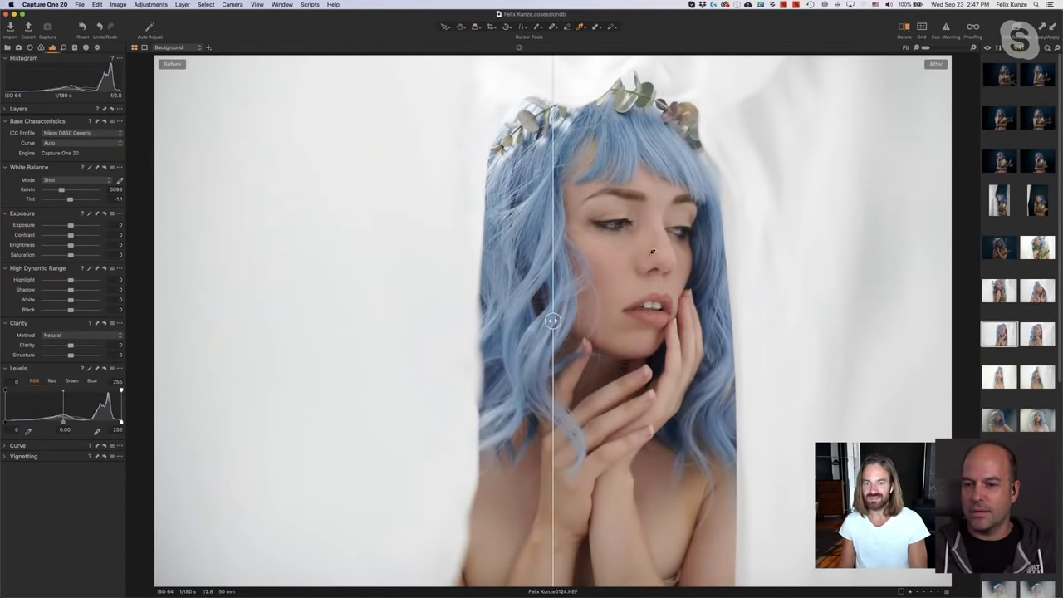
pyautogui.moveTo(552, 321); pyautogui.dragTo(398, 320)
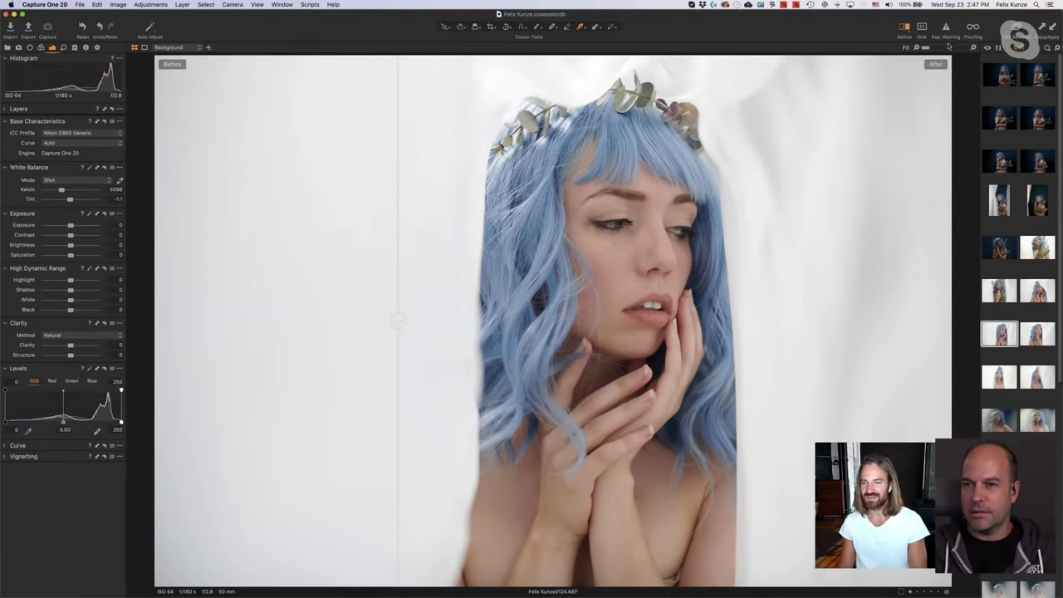
# Filter the thumbnails to three stars or higher and review portrait 0206, turning off the Before/After comparison.
pyautogui.click(1050, 49)
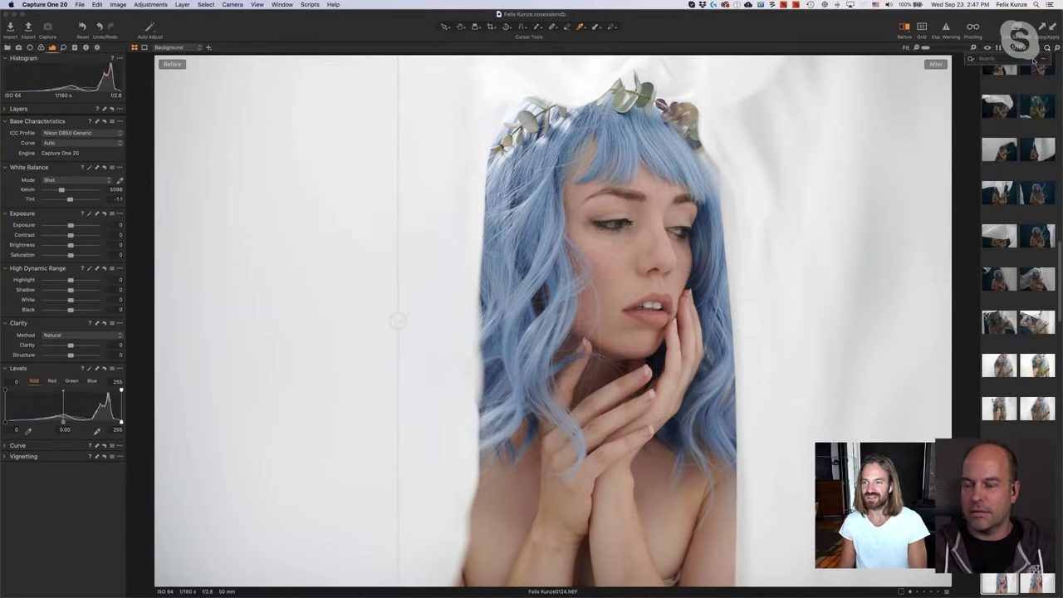
pyautogui.click(971, 61)
pyautogui.click(993, 90)
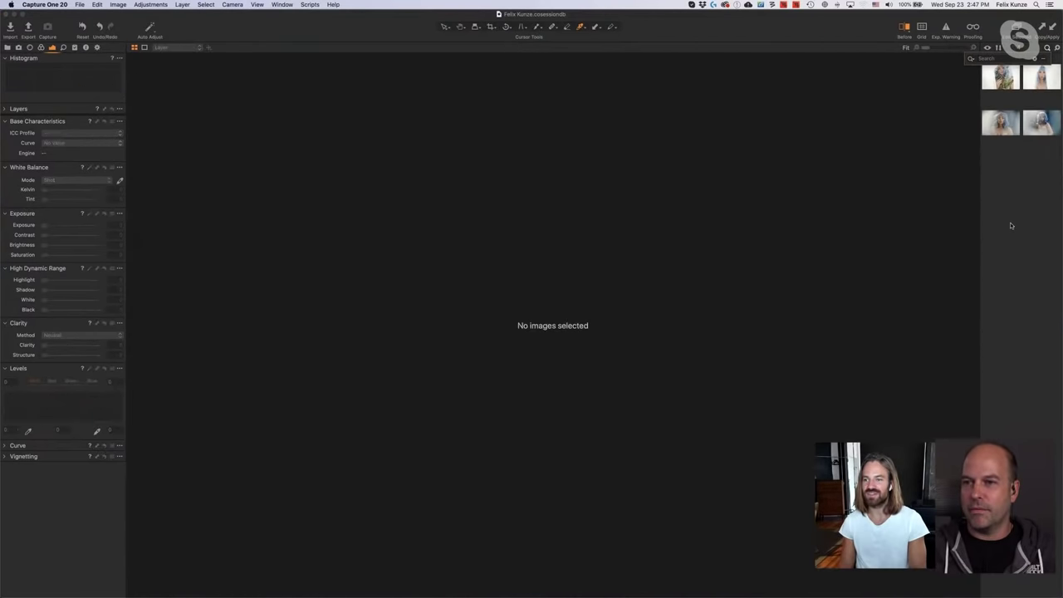
pyautogui.click(1043, 123)
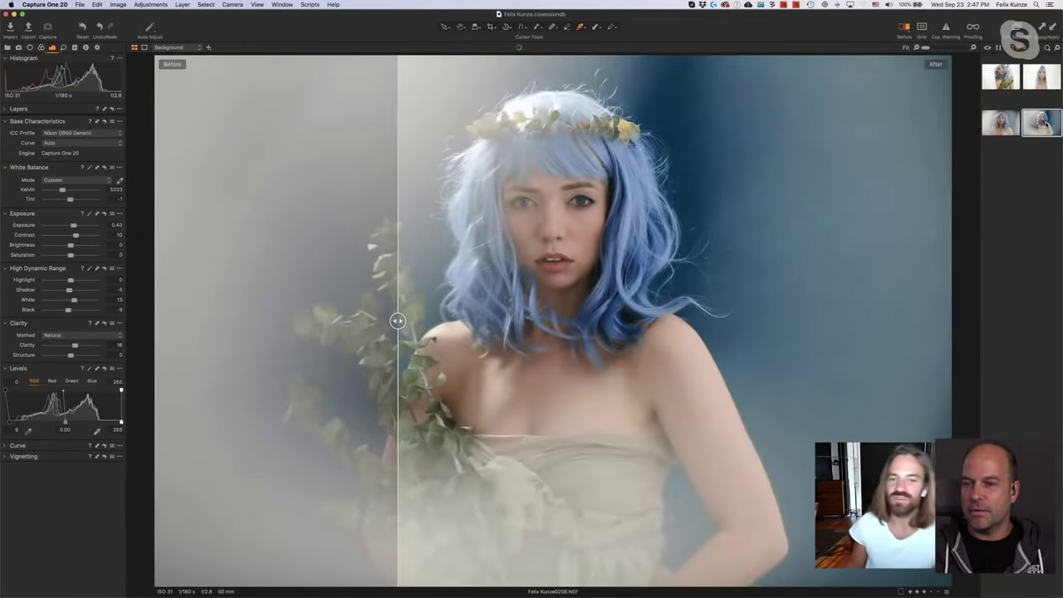
pyautogui.click(905, 26)
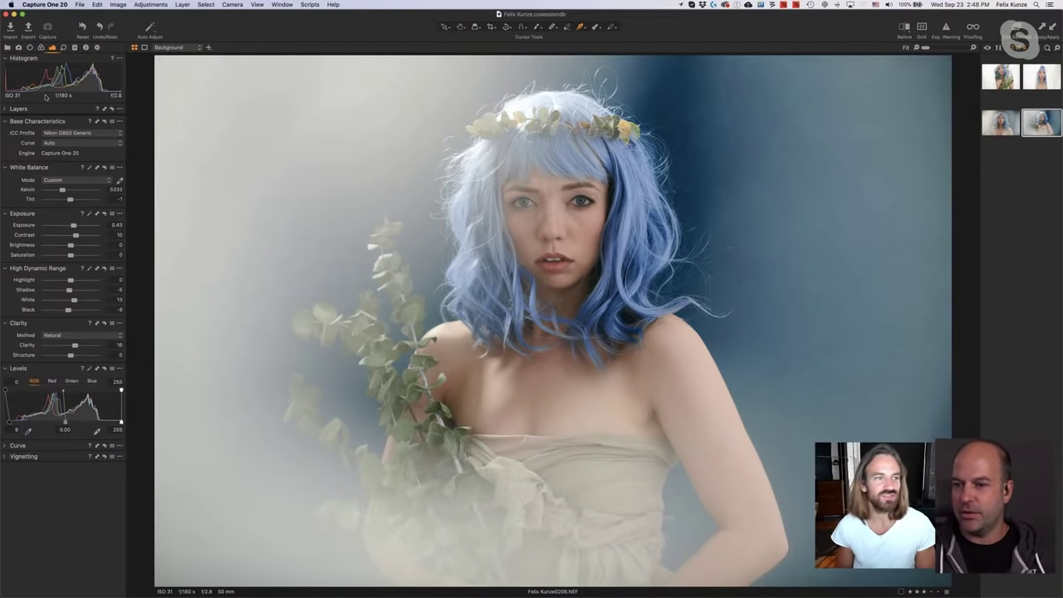
# Open the capture folder directly inside Capture One 23 Sept Demo in the library and show the riverside couple image FKP_1652.
pyautogui.click(8, 48)
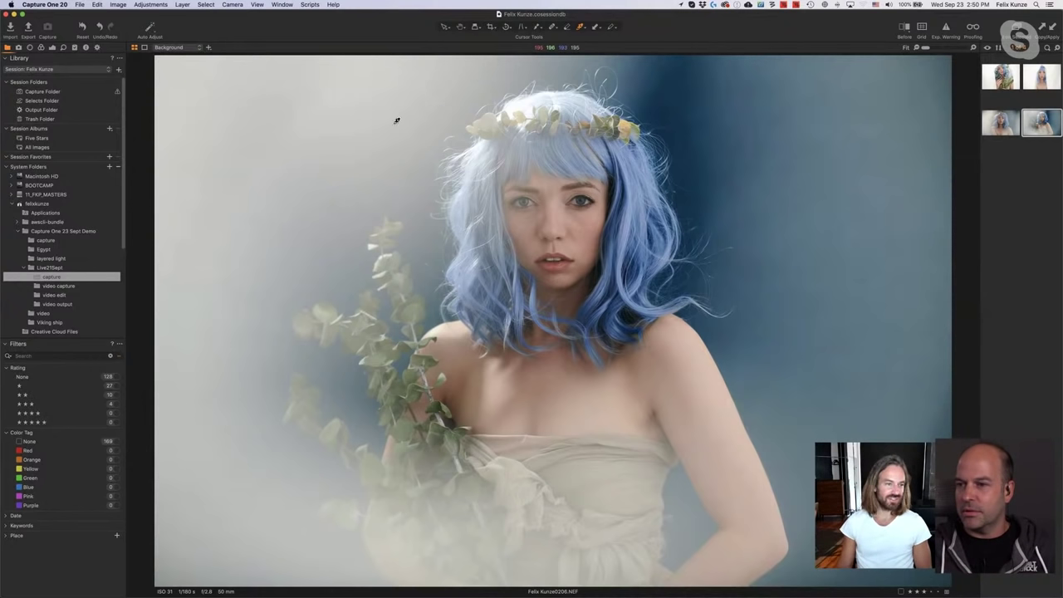
pyautogui.click(47, 240)
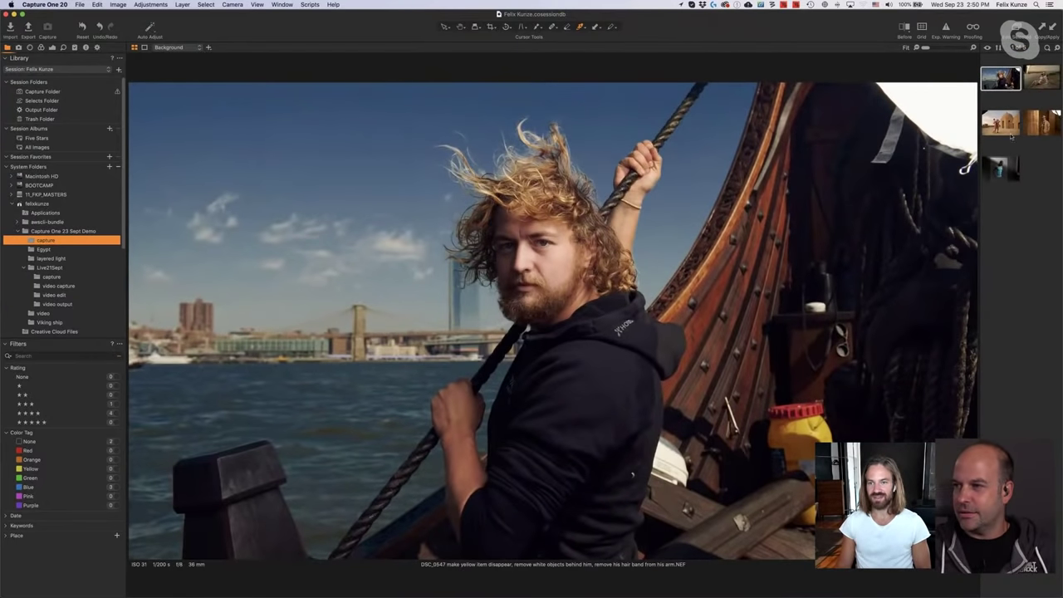
pyautogui.click(1049, 84)
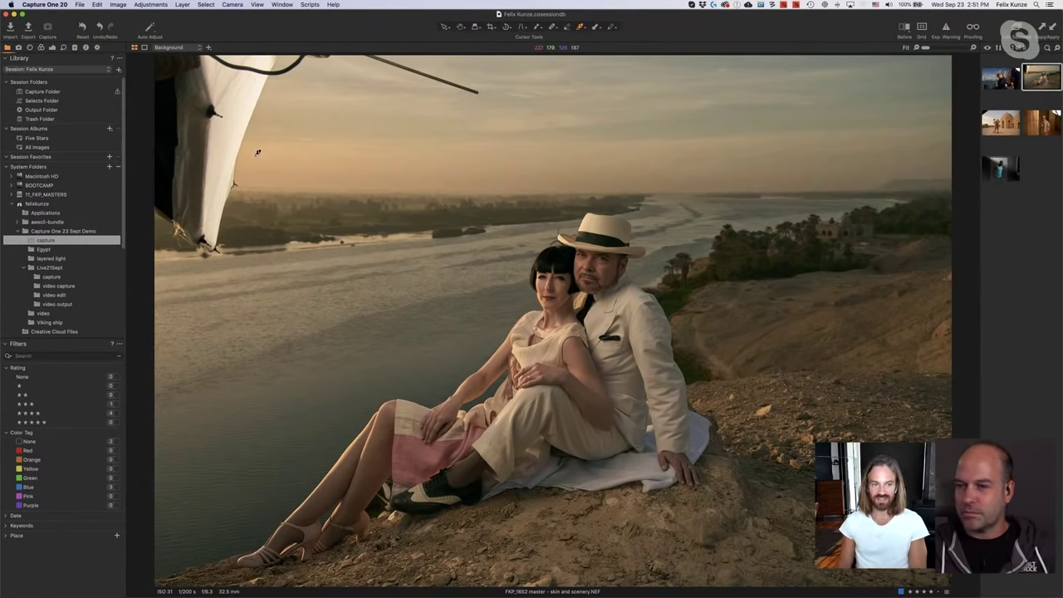
# Switch to Finder and open the Egypt folder, showing its files as icons.
pyautogui.press('super+Tab')
pyautogui.click(509, 292)
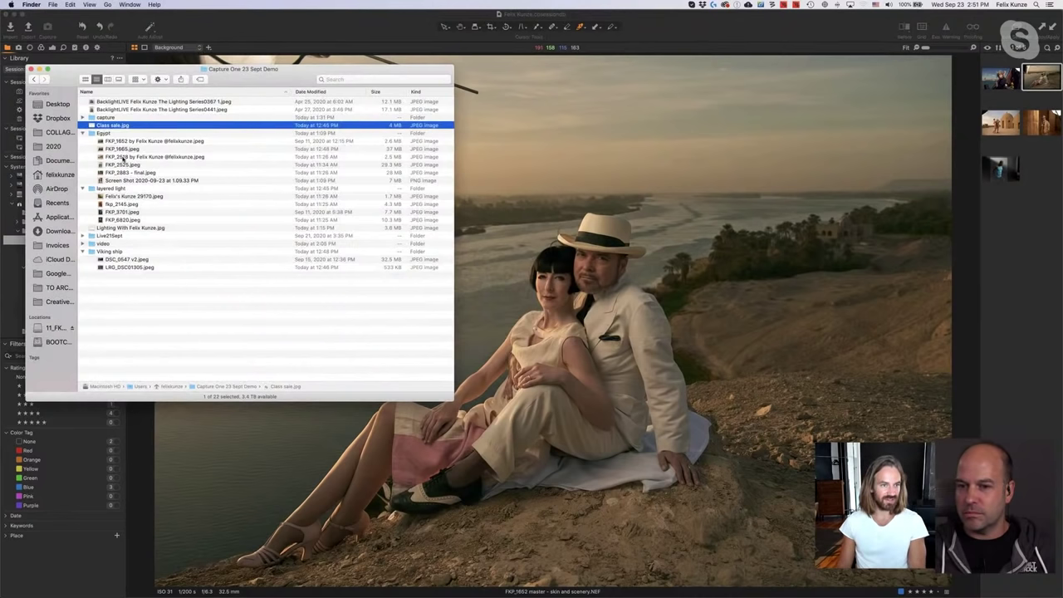
pyautogui.click(125, 134)
pyautogui.doubleClick(125, 134)
pyautogui.click(85, 79)
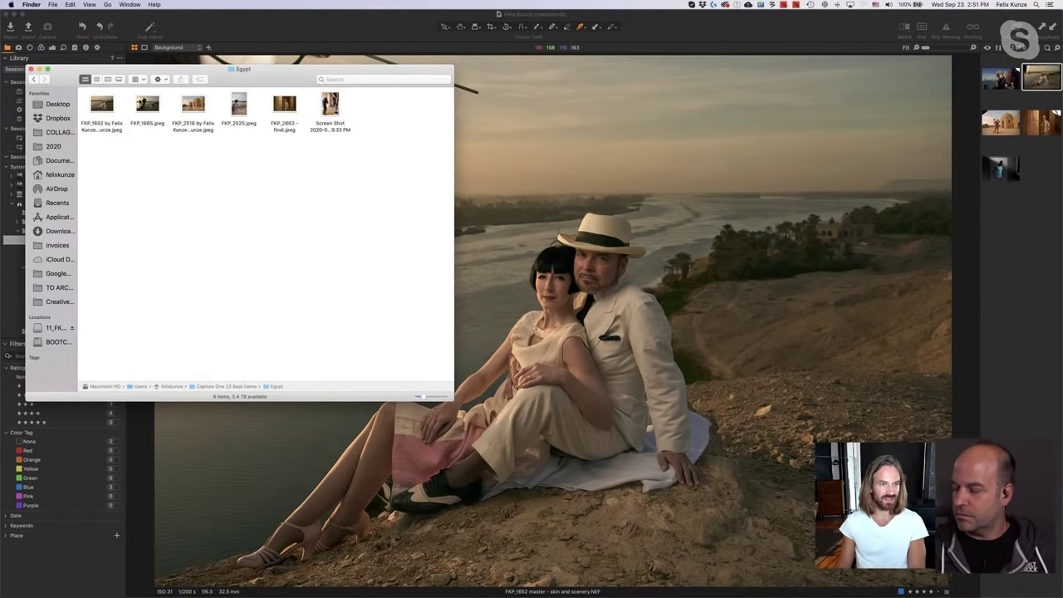
# Preview the finished FKP_1652 JPEG full screen with Quick Look and close the preview.
pyautogui.click(113, 105)
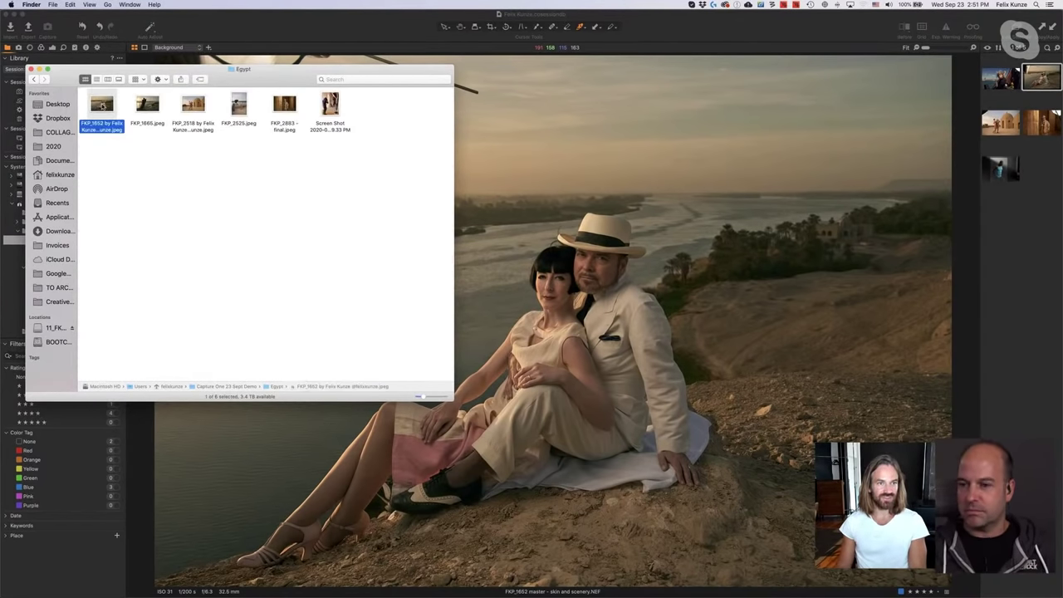
pyautogui.press('space')
pyautogui.click(141, 32)
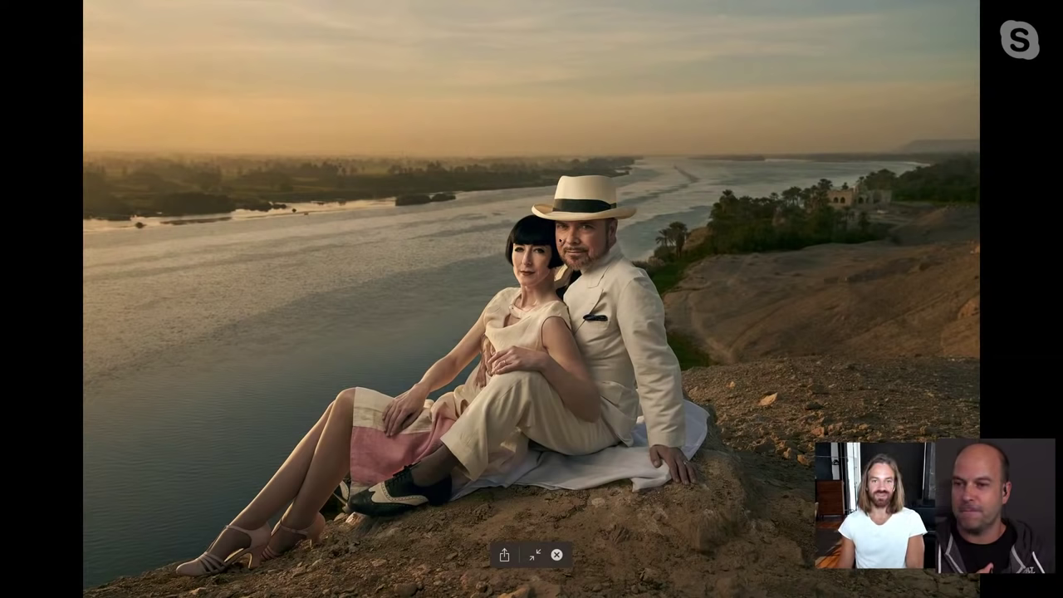
pyautogui.click(534, 555)
pyautogui.press('space')
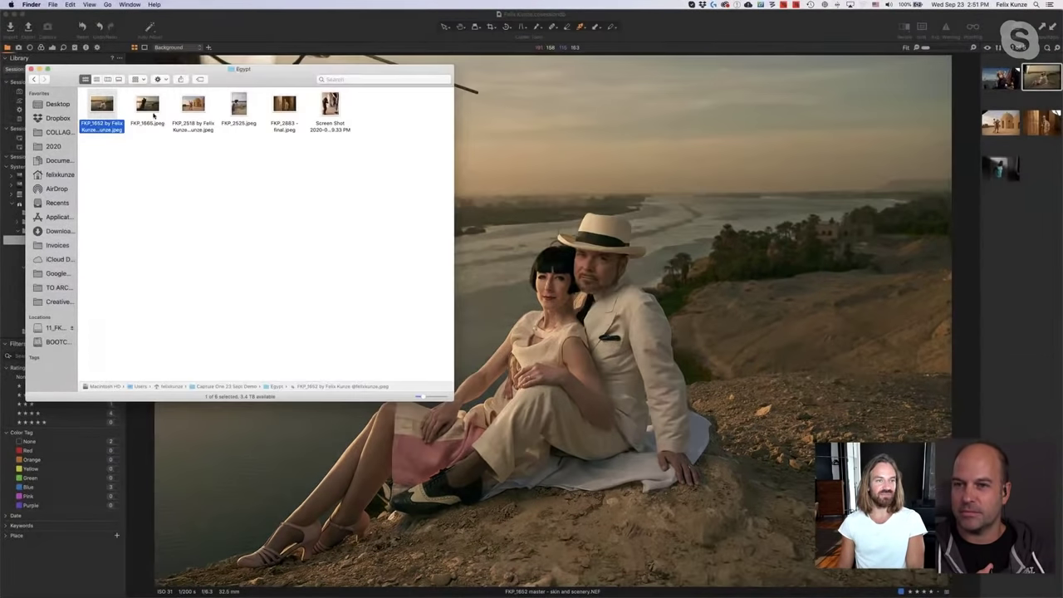
# Preview the behind-the-scenes image FKP_1665.jpeg full screen with Quick Look and close the preview.
pyautogui.click(148, 106)
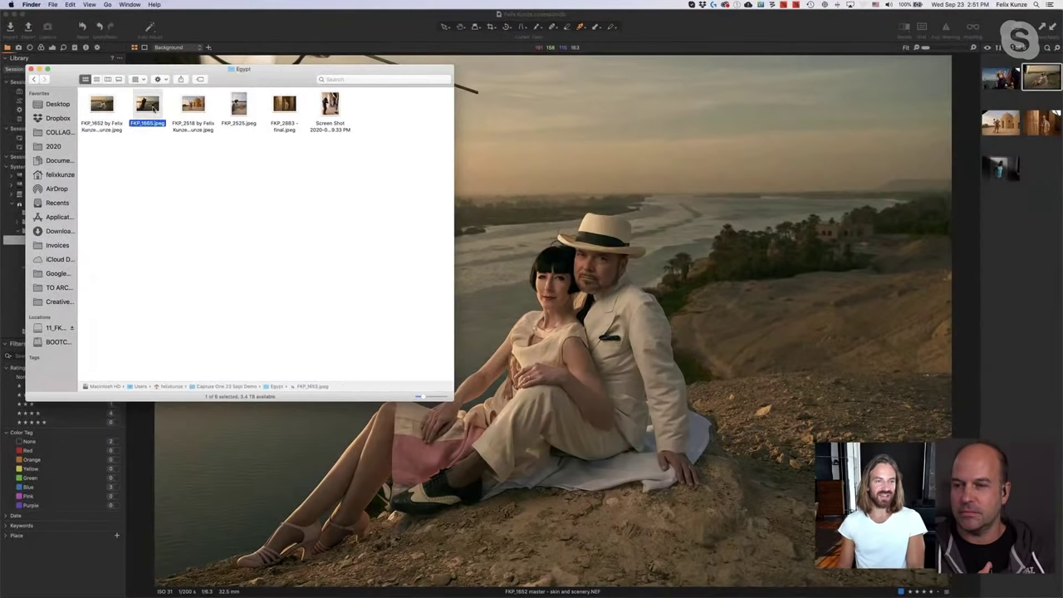
pyautogui.press('space')
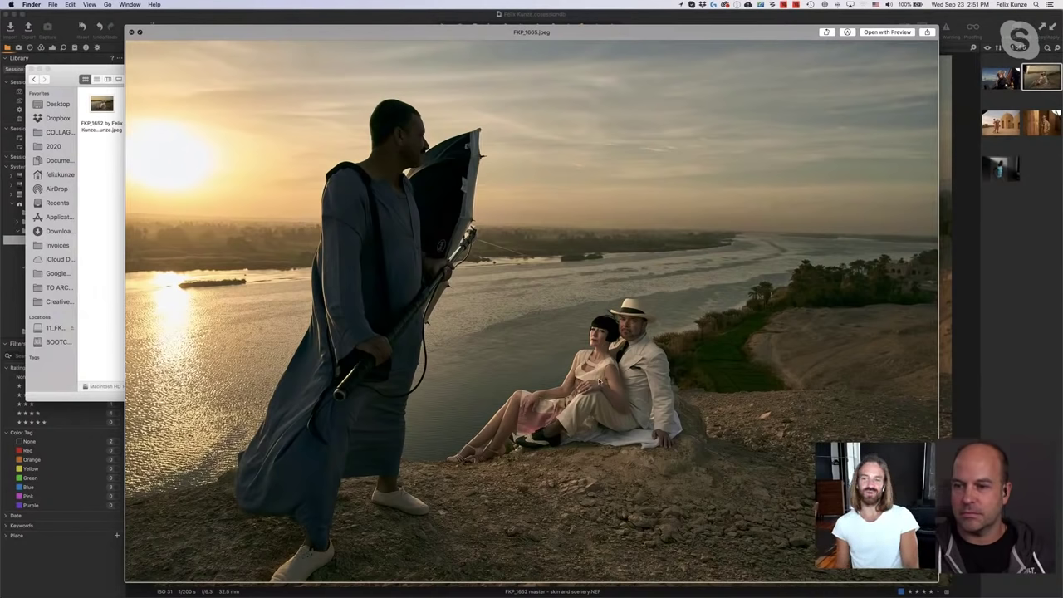
pyautogui.click(139, 33)
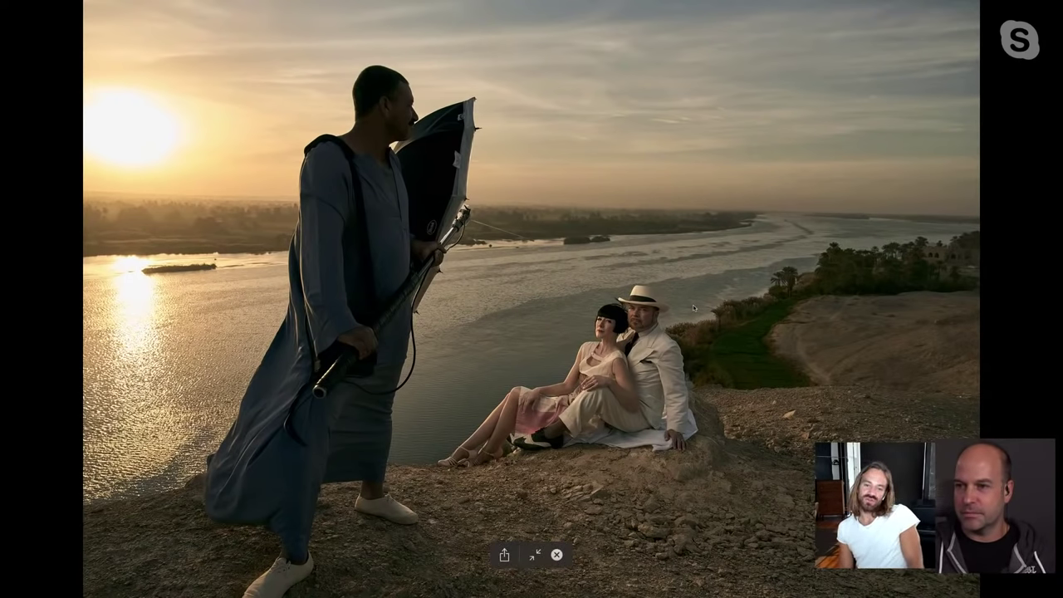
pyautogui.press('Escape')
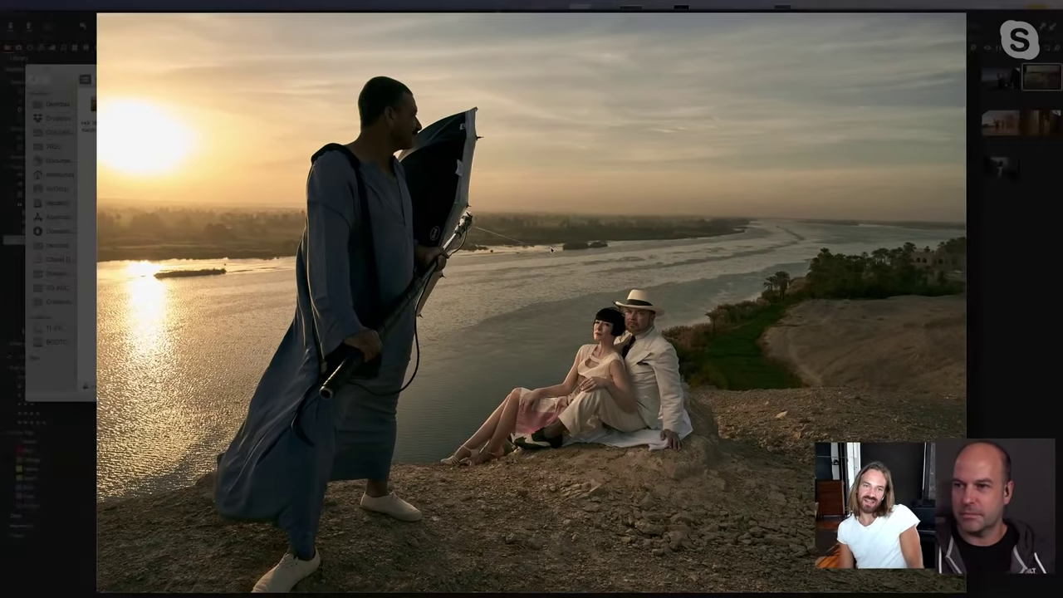
pyautogui.press('space')
# Return to Capture One and browse the capture folder from FKP_2518 through FKP_2883 back to the Viking ship portrait DSC_0547.
pyautogui.press('super+Tab')
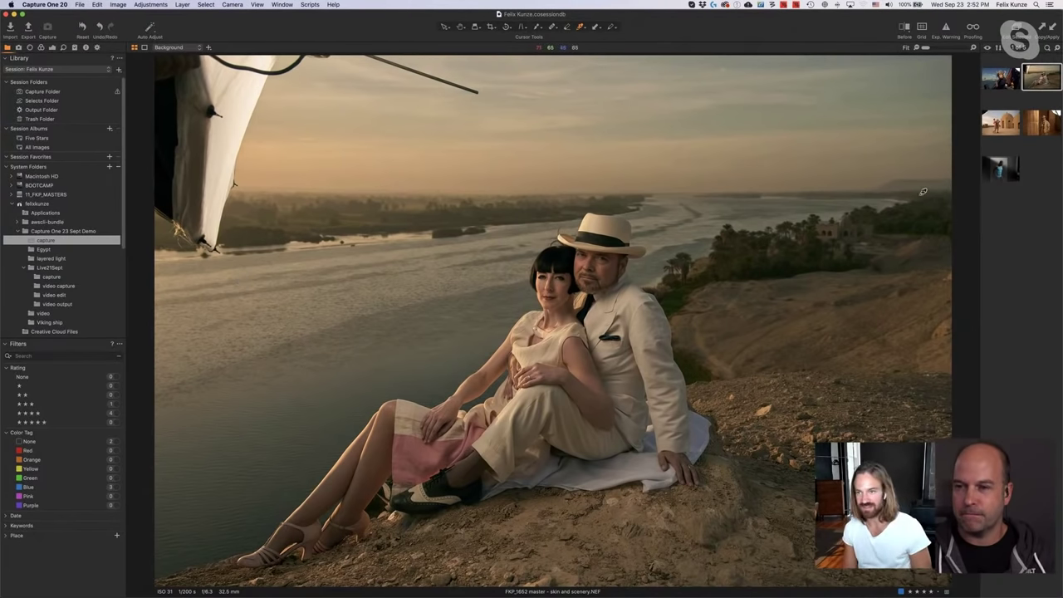
pyautogui.click(1000, 123)
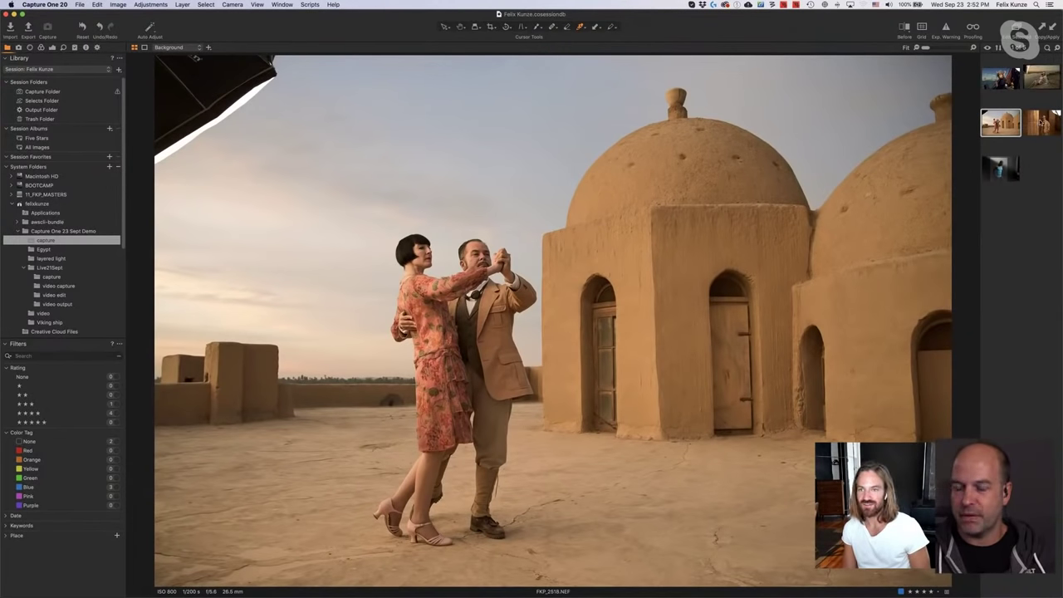
pyautogui.press('Right')
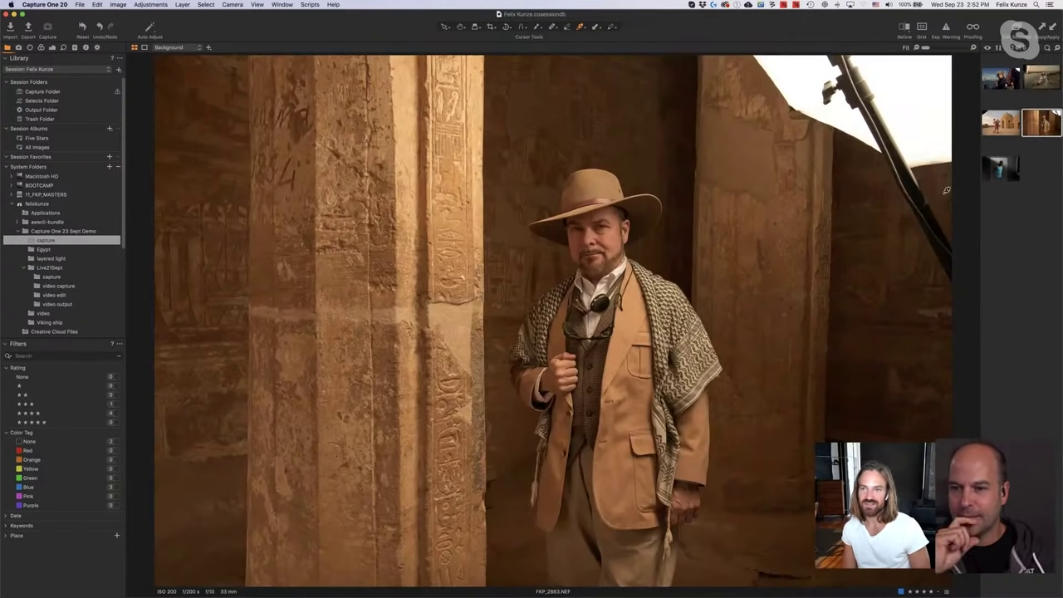
pyautogui.press('Up')
pyautogui.press('Left')
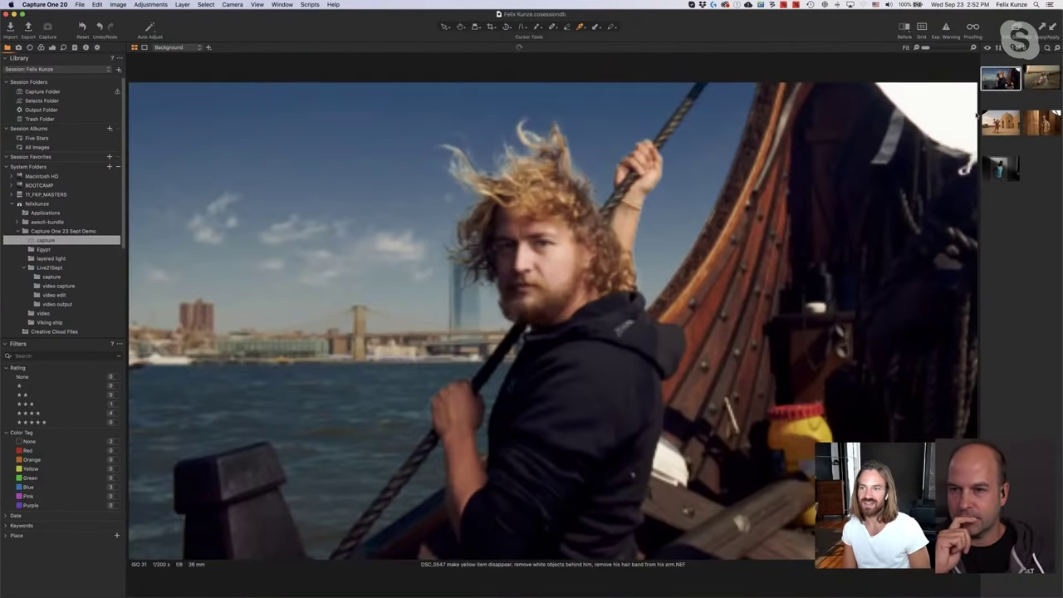
# Display the raw FKP_2883, switch to Finder and preview the finished FKP_2518 JPEG with Quick Look.
pyautogui.click(1034, 122)
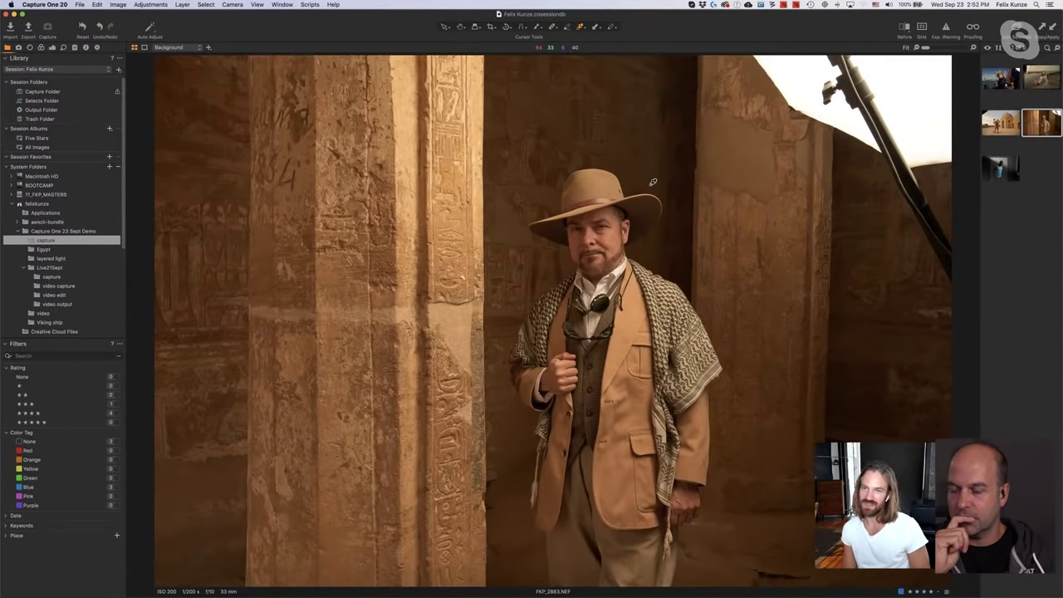
pyautogui.press('super+Tab')
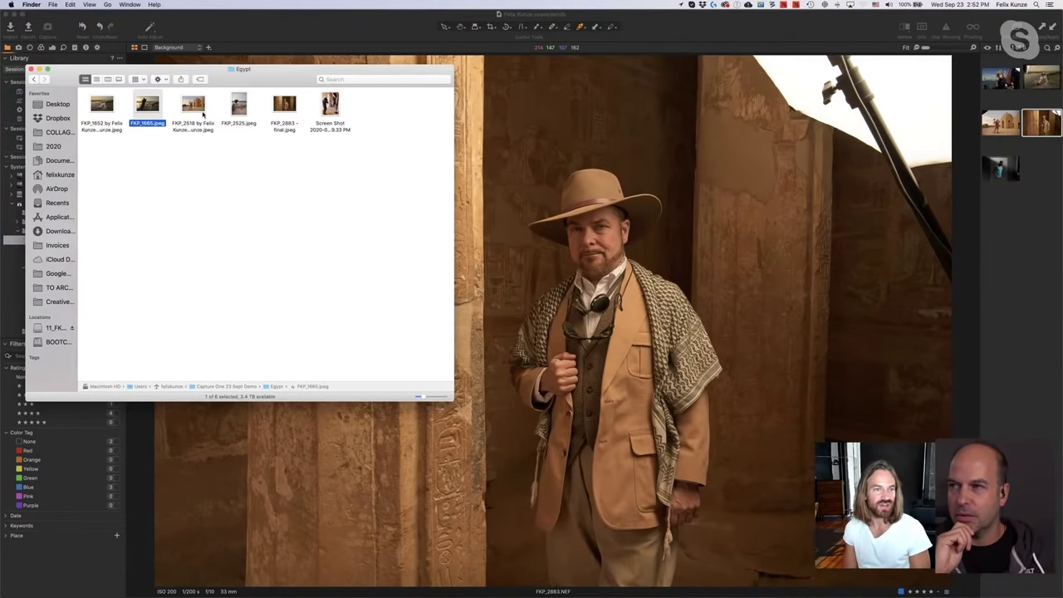
pyautogui.click(193, 105)
pyautogui.press('space')
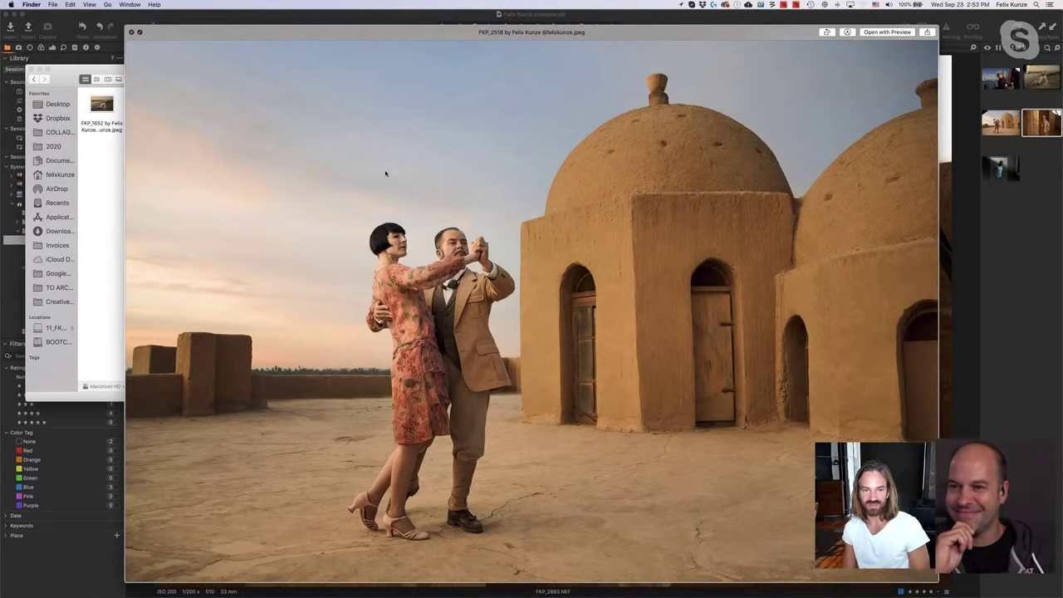
# Step the preview through FKP_2525, the final FKP_2883 and the behind-the-scenes screenshot, close it and return to Capture One.
pyautogui.press('Right')
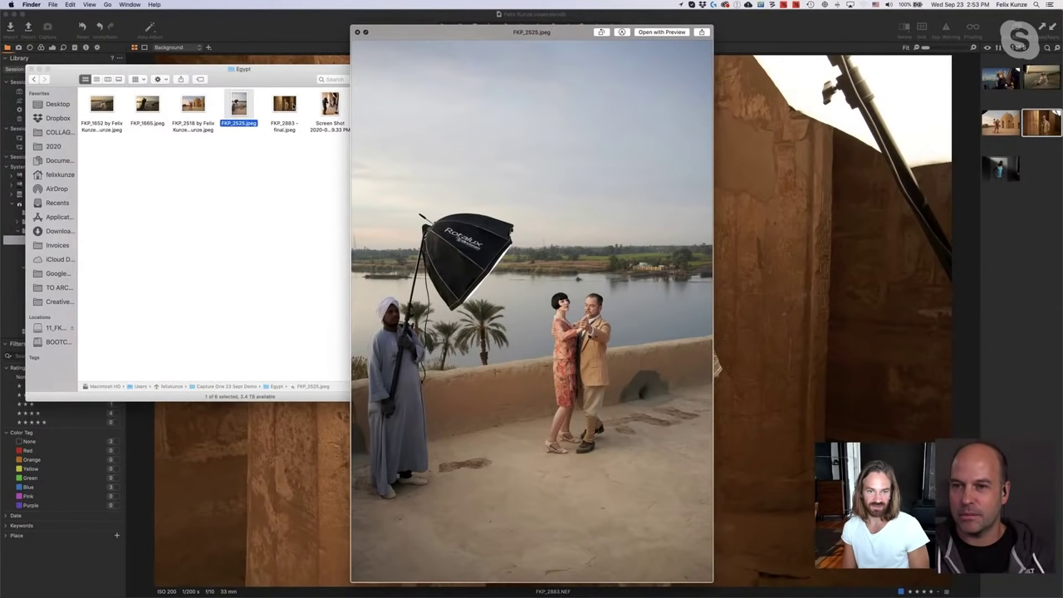
pyautogui.press('Right')
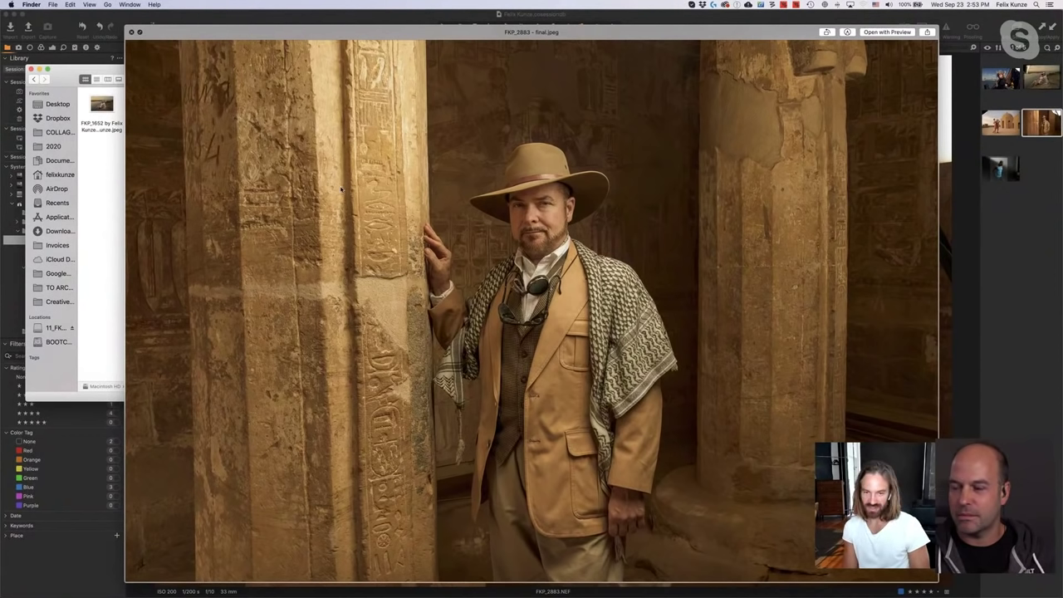
pyautogui.press('Right')
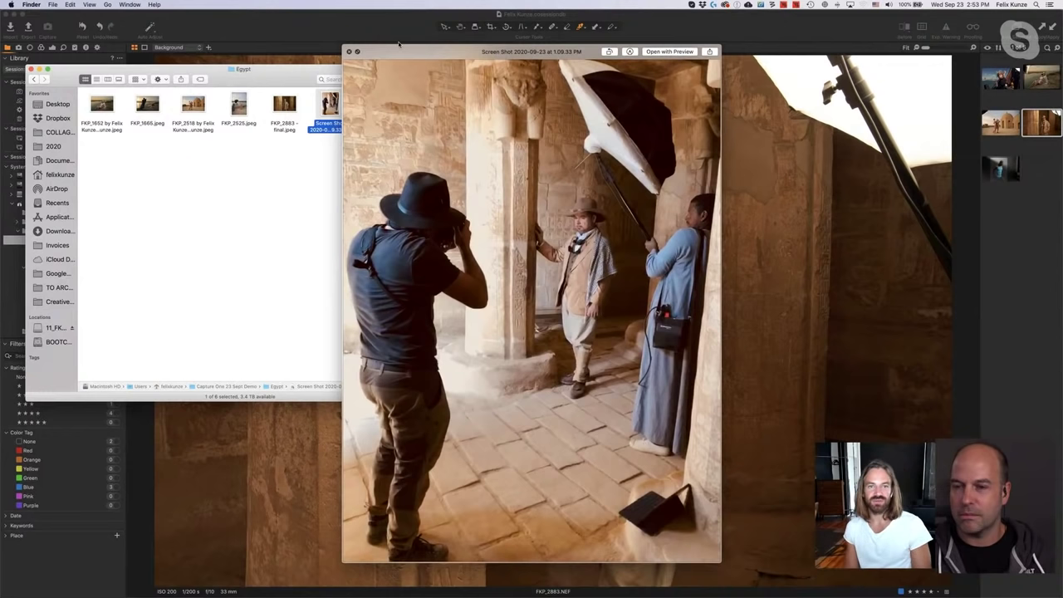
pyautogui.click(349, 53)
pyautogui.click(352, 36)
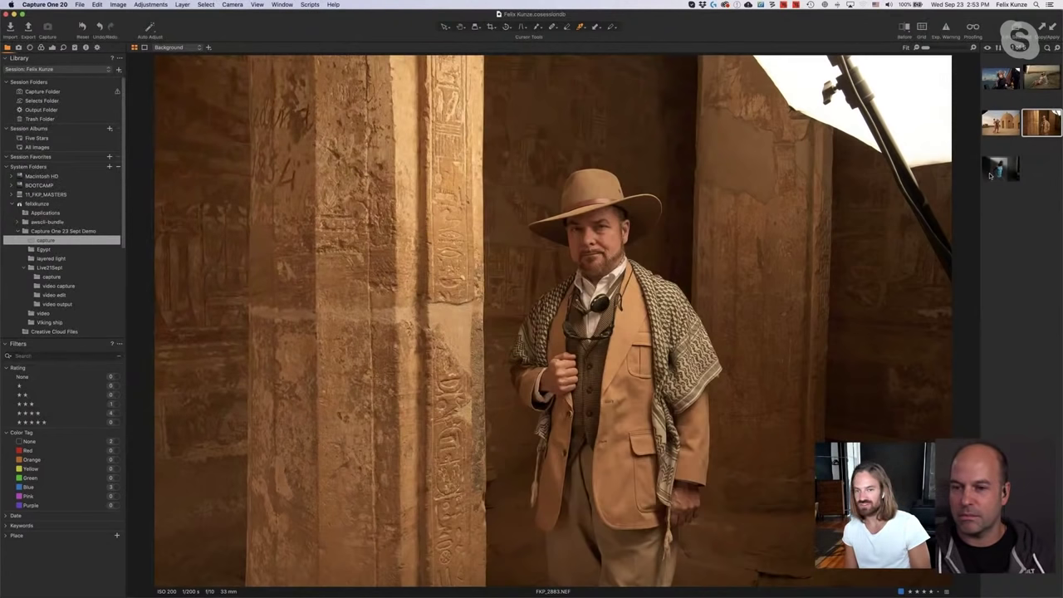
# Browse the Egypt raw images from the riverside couple FKP_1652 through FKP_2518 to FKP_2883.
pyautogui.press('Up')
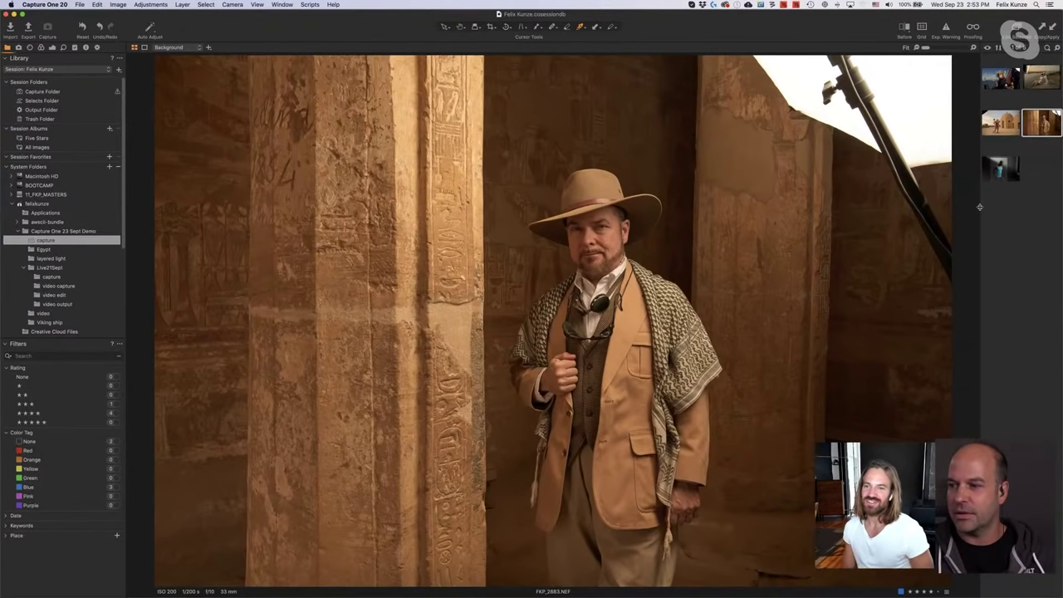
pyautogui.click(814, 17)
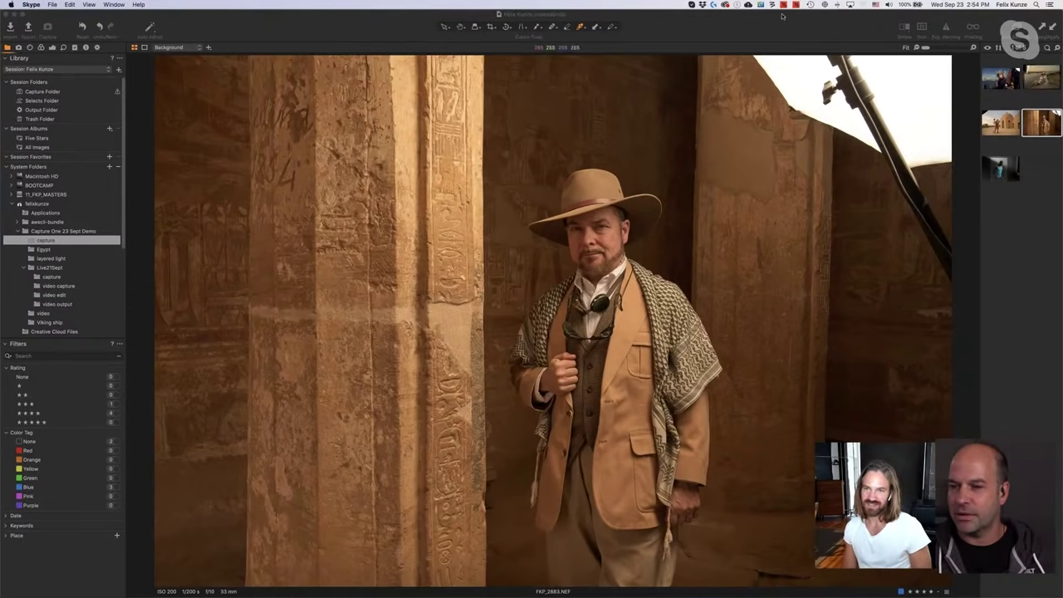
pyautogui.click(1041, 77)
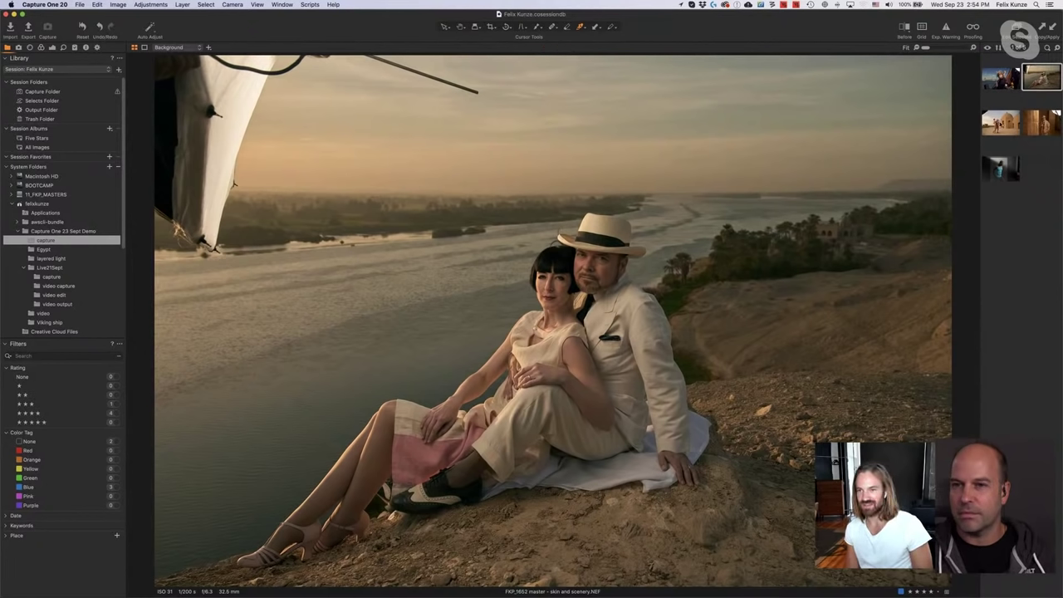
pyautogui.press('Right')
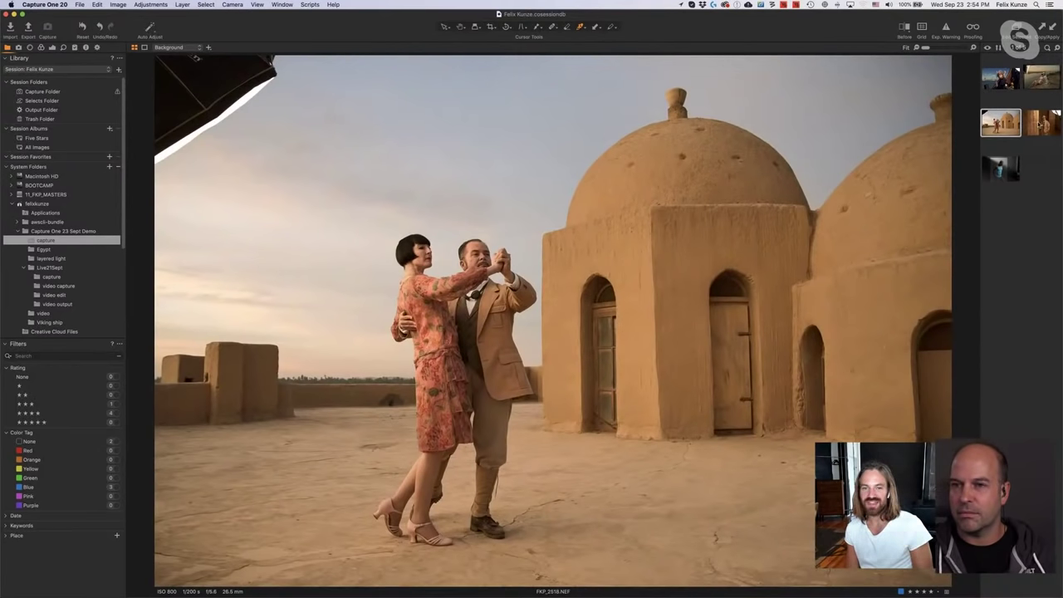
pyautogui.click(1041, 124)
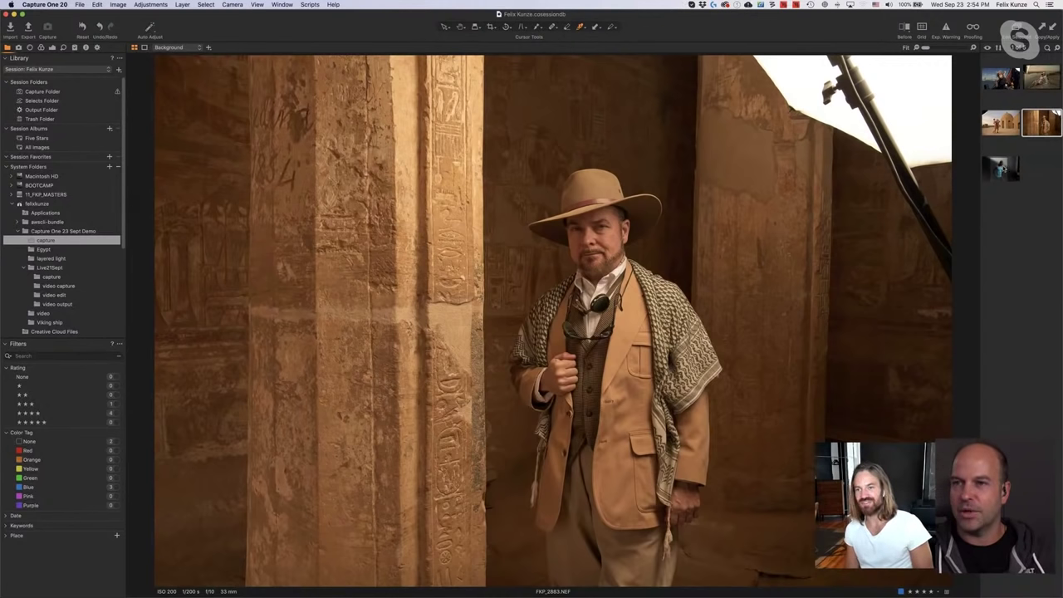
# Switch to Finder, preview the behind-the-scenes temple screenshot with Quick Look, close it and return to Capture One.
pyautogui.press('super+Tab')
pyautogui.press('super+Tab')
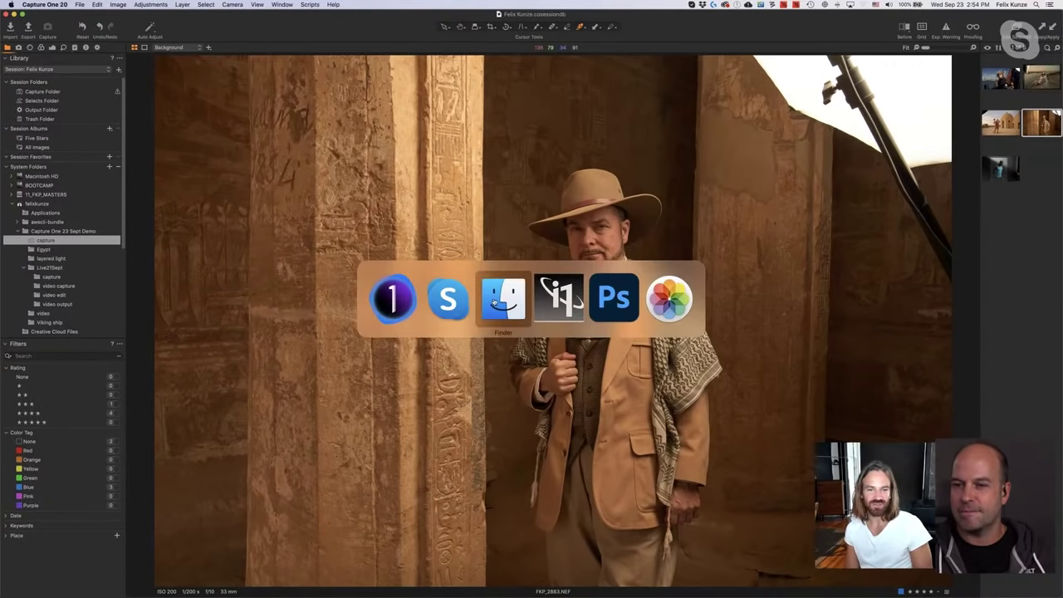
pyautogui.press('space')
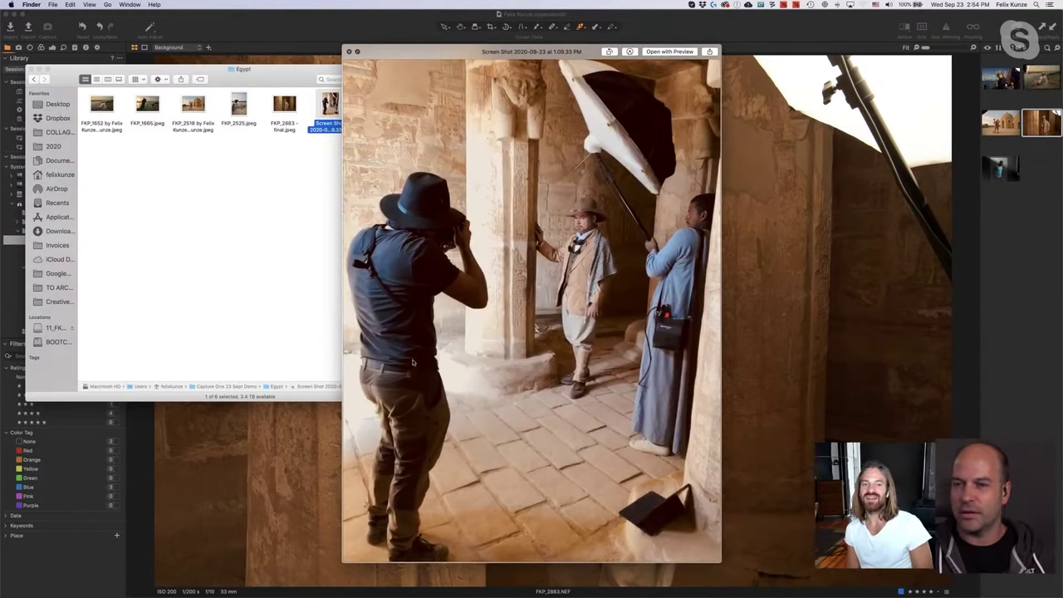
pyautogui.press('space')
pyautogui.press('super+Tab')
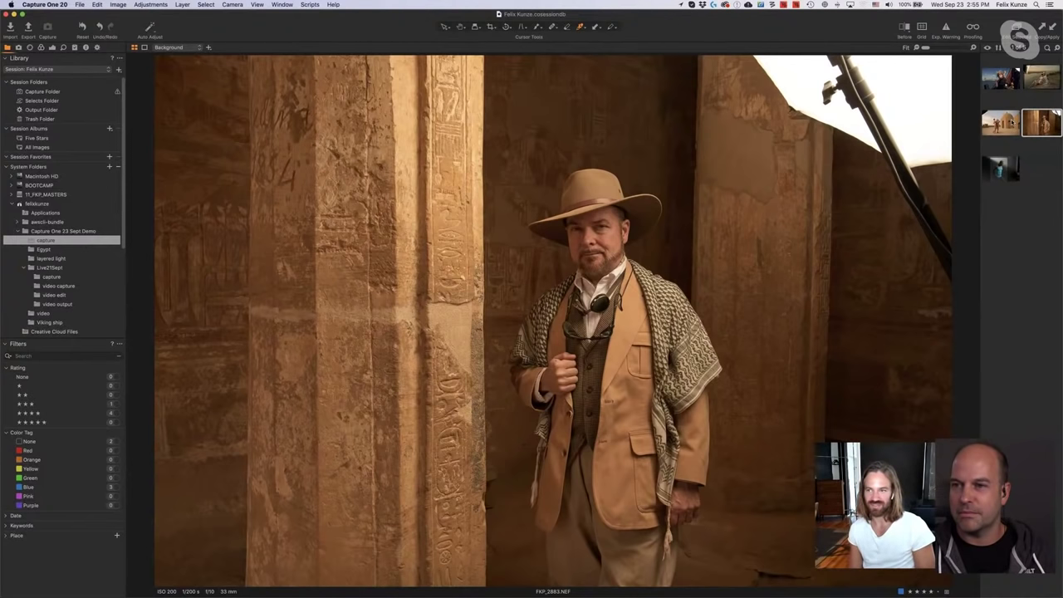
# Display the Viking ship portrait DSC_0547 and collapse the Color Editor, Color Balance, White Balance and Base Characteristics among the color tools.
pyautogui.click(1001, 83)
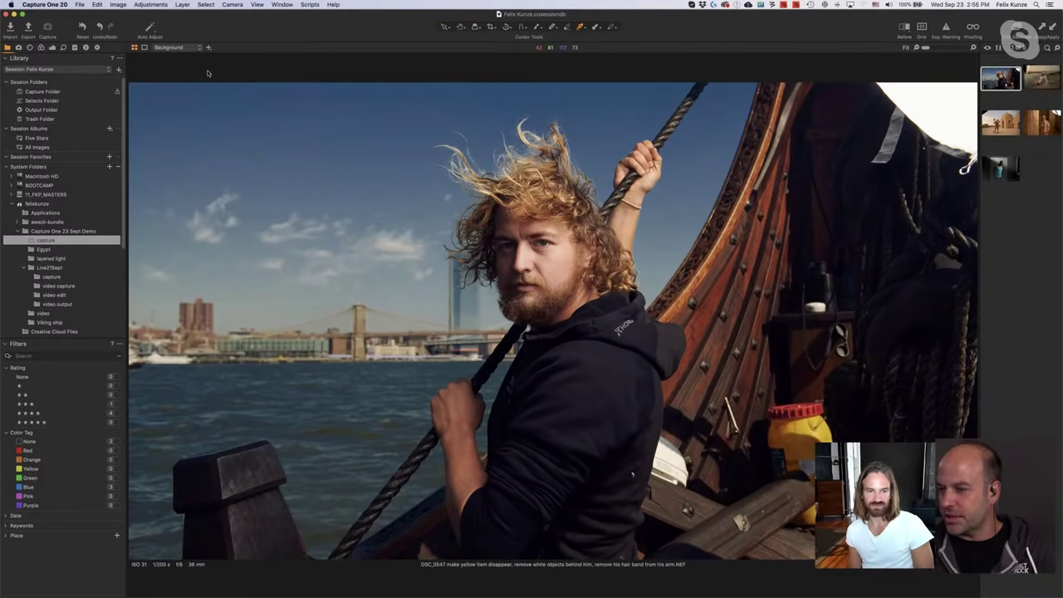
pyautogui.click(41, 47)
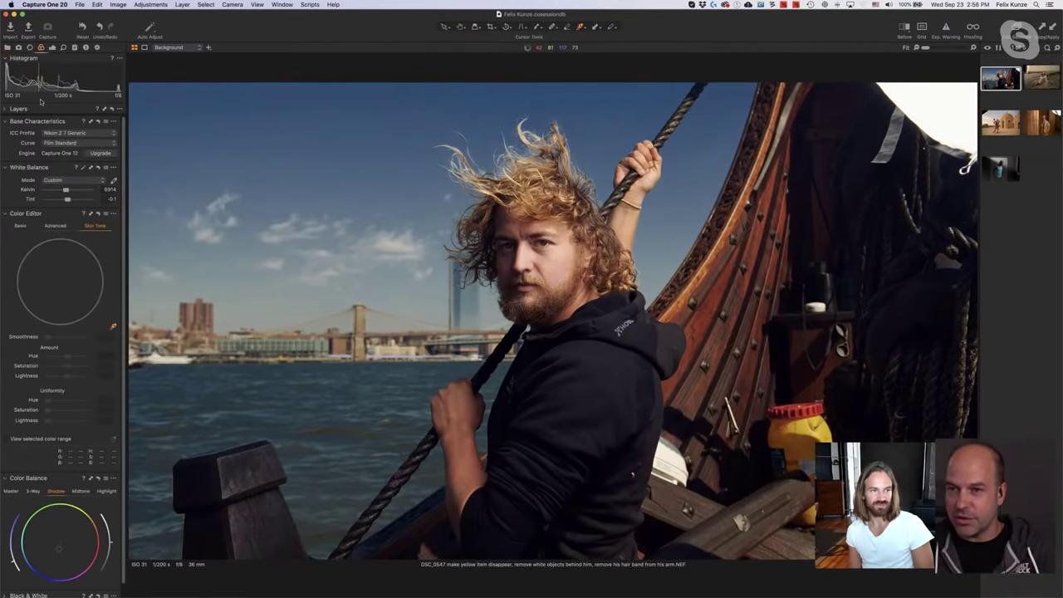
pyautogui.click(6, 213)
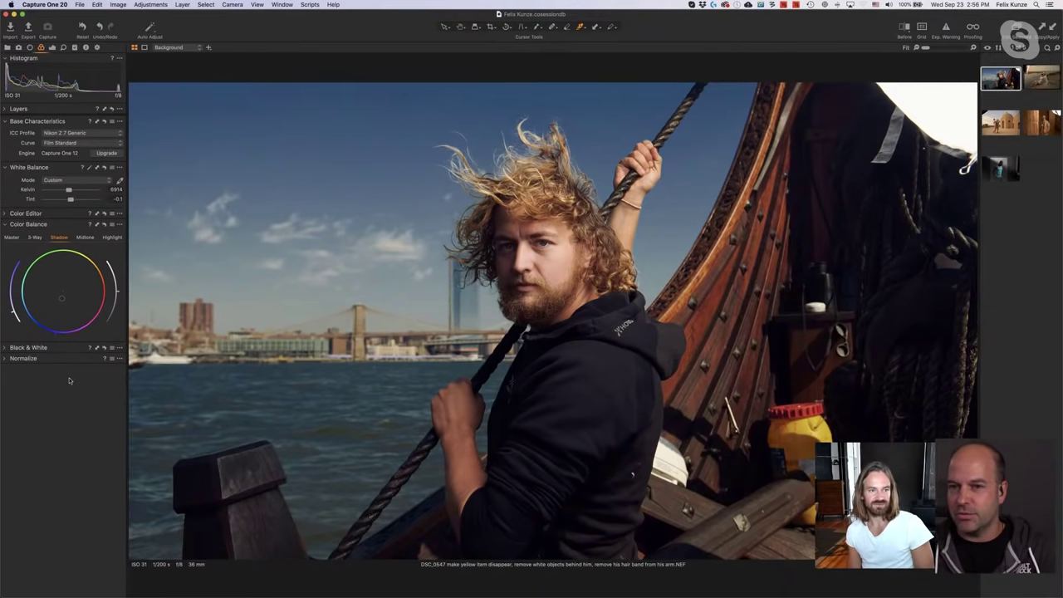
pyautogui.click(5, 225)
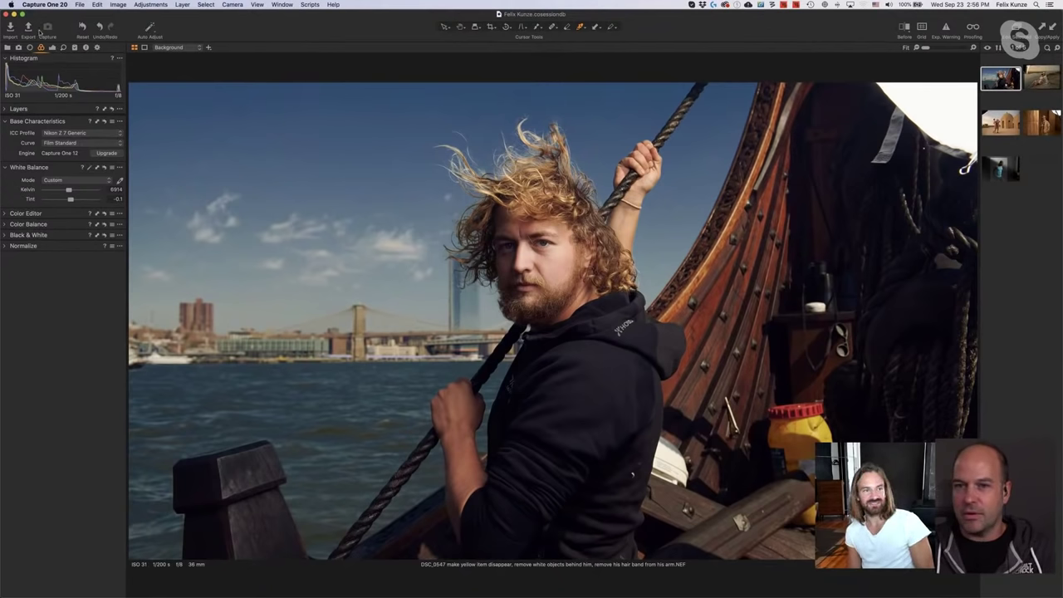
pyautogui.click(52, 47)
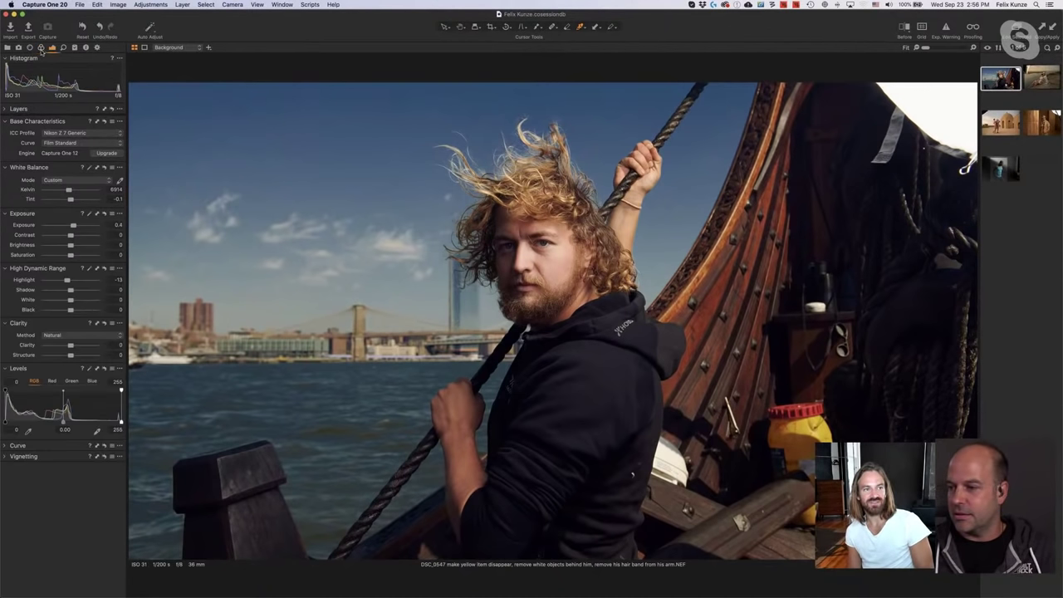
pyautogui.click(40, 47)
pyautogui.click(4, 168)
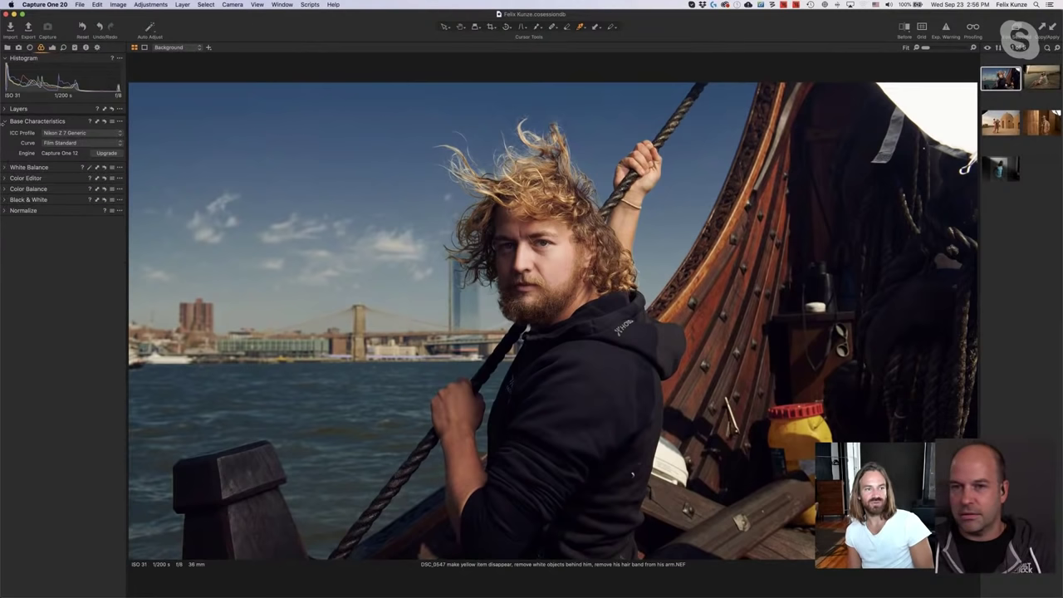
pyautogui.click(4, 121)
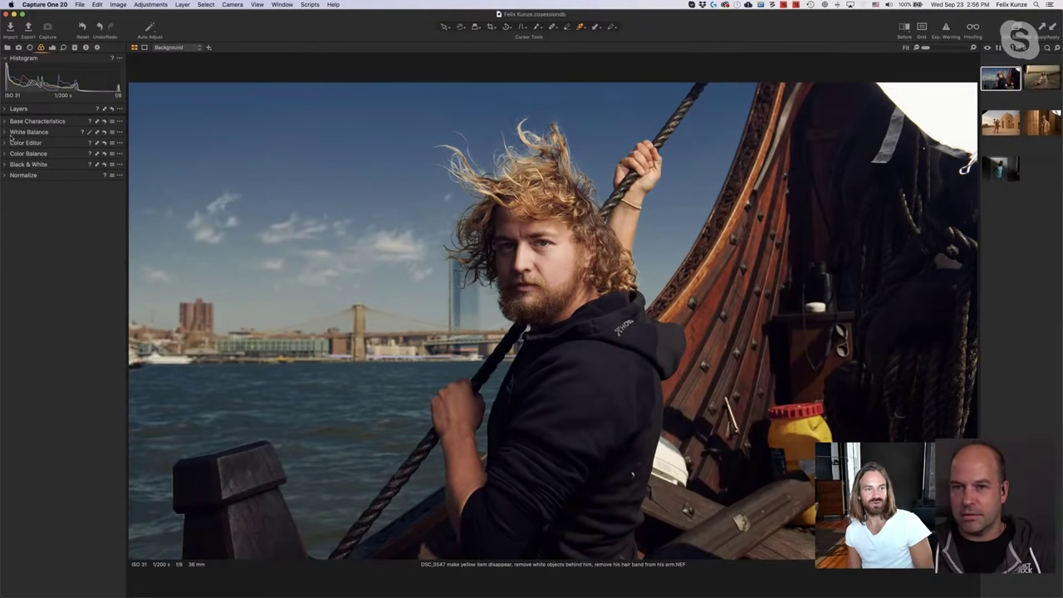
# Examine the list of tools that can be added to the color tool tab and dismiss it.
pyautogui.rightClick(70, 323)
pyautogui.moveTo(86, 324)
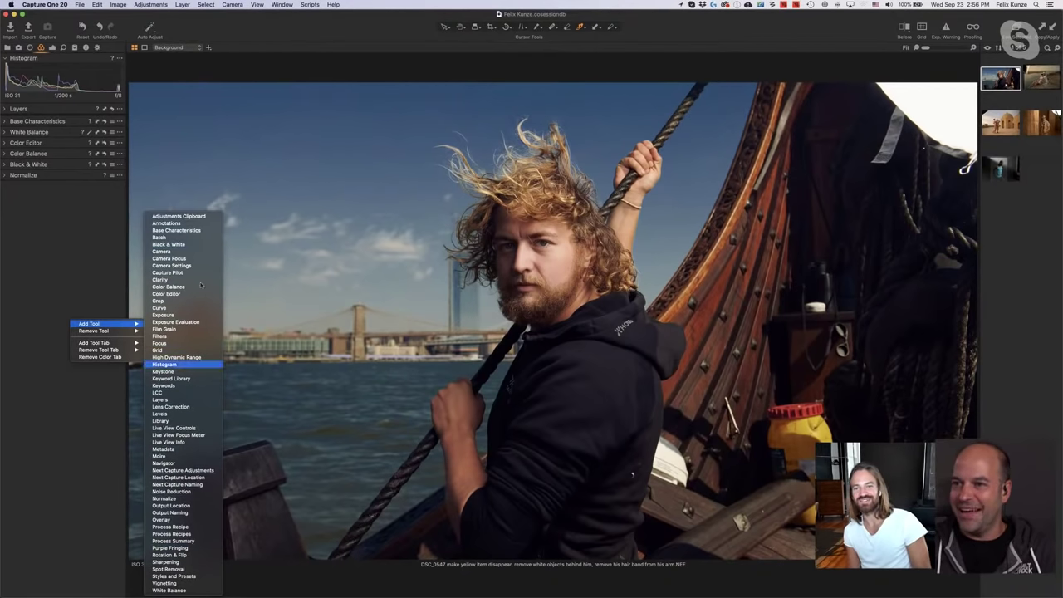
pyautogui.press('Escape')
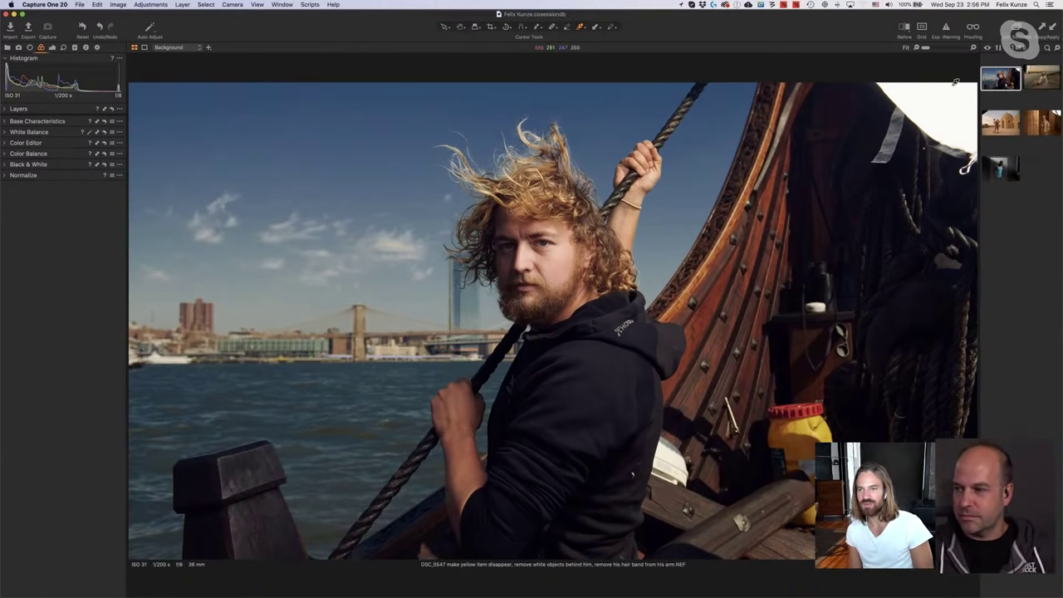
# Compare the ship portrait before and after editing in the split view, moving the divider until only the edited version shows.
pyautogui.click(905, 28)
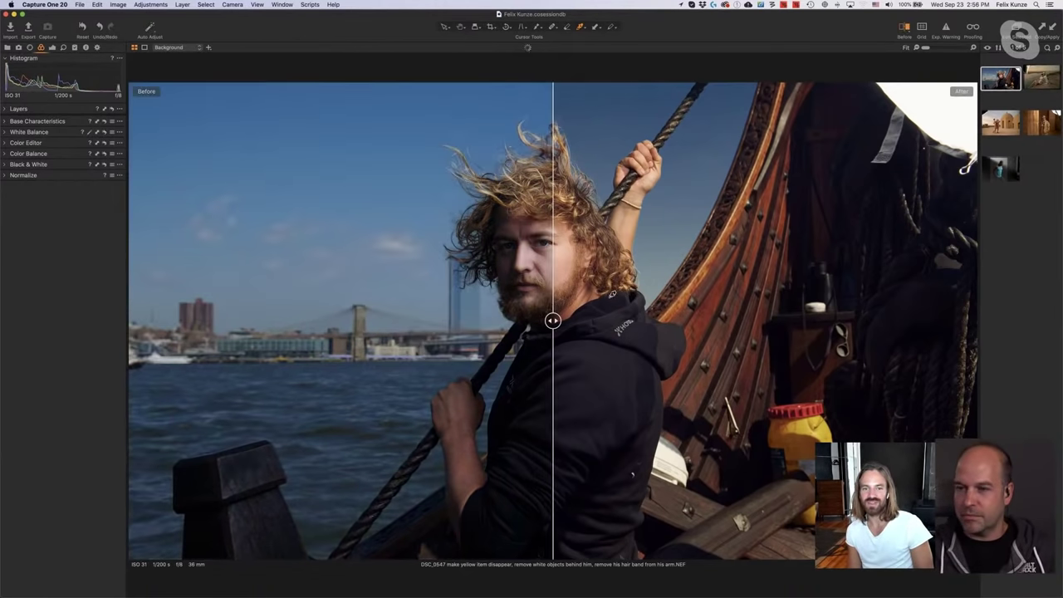
pyautogui.moveTo(678, 320); pyautogui.dragTo(115, 316)
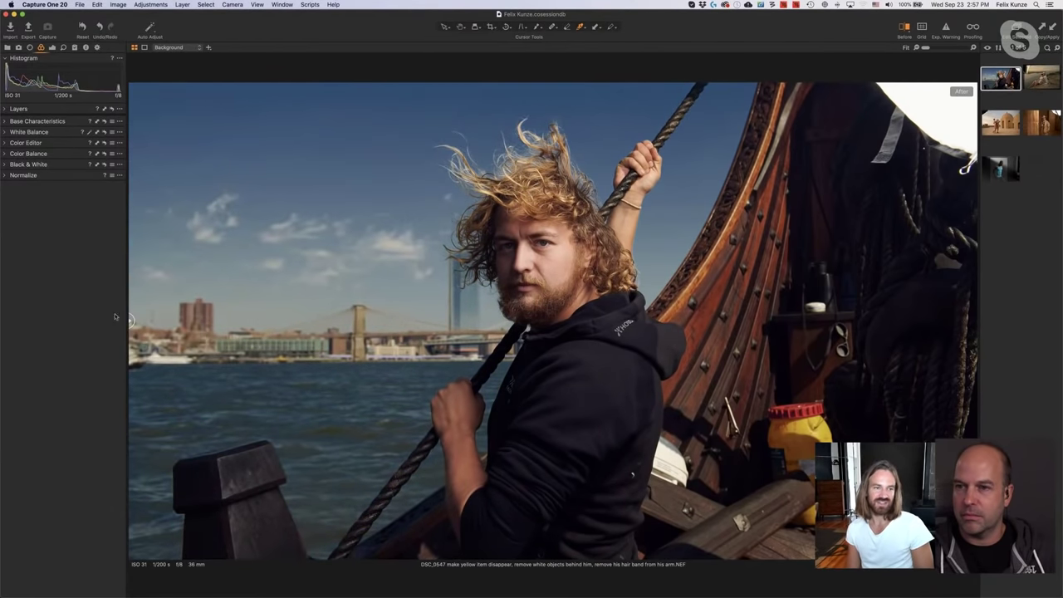
# Upgrade the ship portrait's processing engine to Capture One 20 and review the curve options, keeping Film Standard.
pyautogui.click(51, 48)
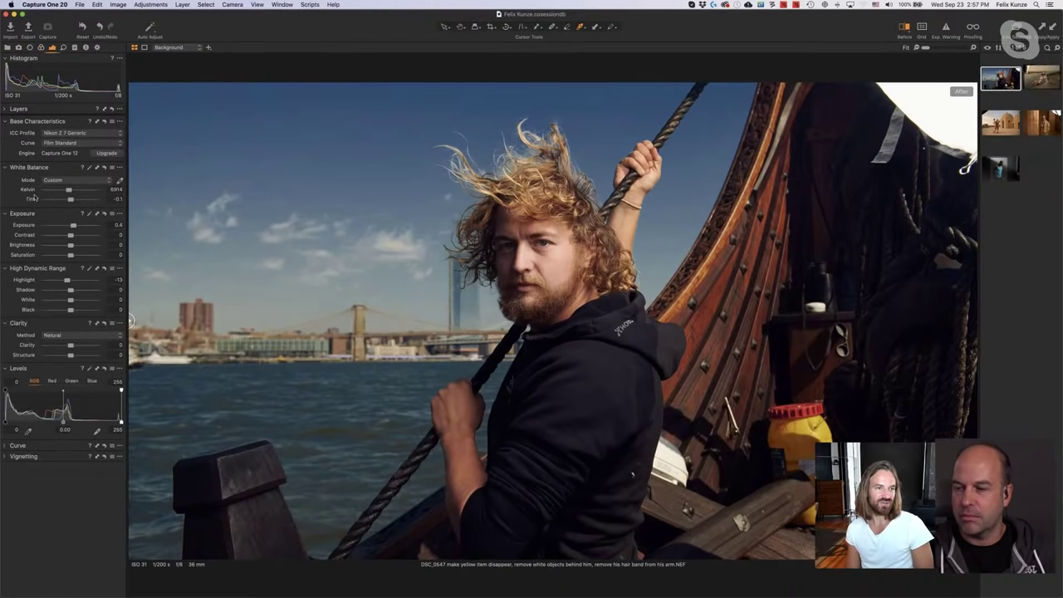
pyautogui.click(107, 154)
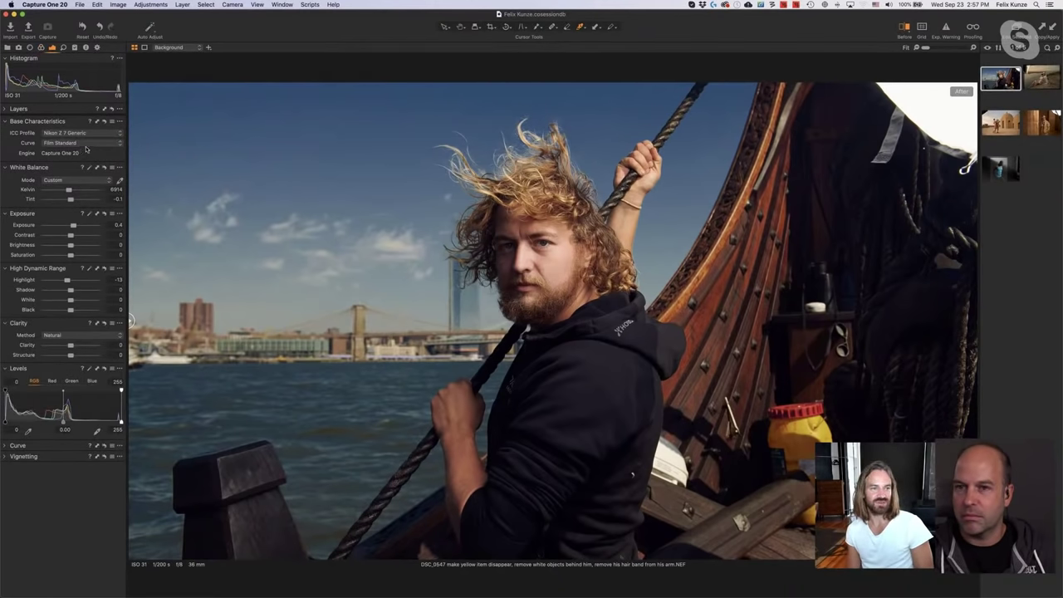
pyautogui.click(87, 146)
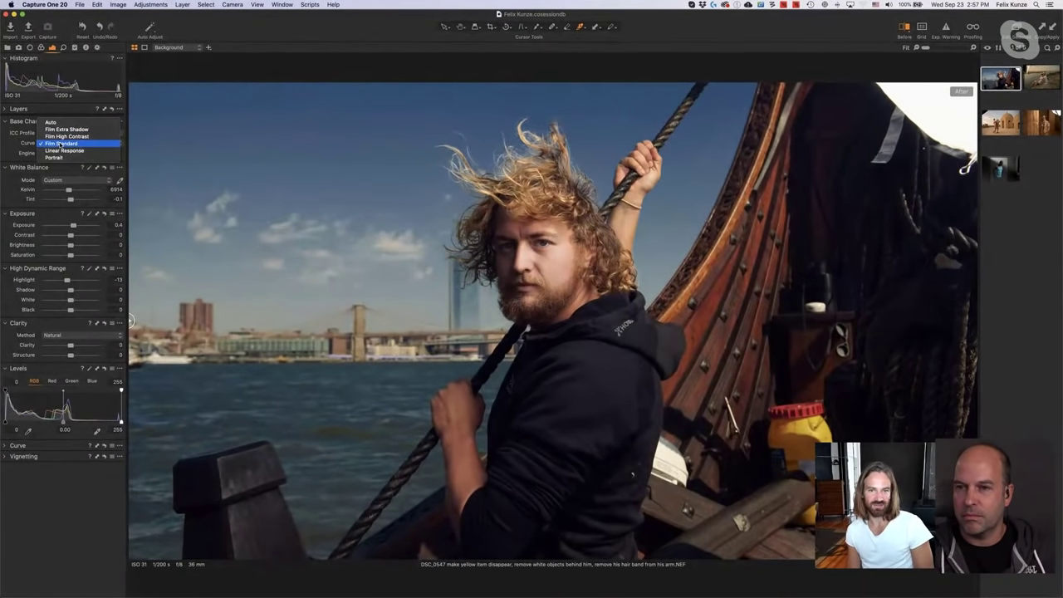
pyautogui.click(59, 144)
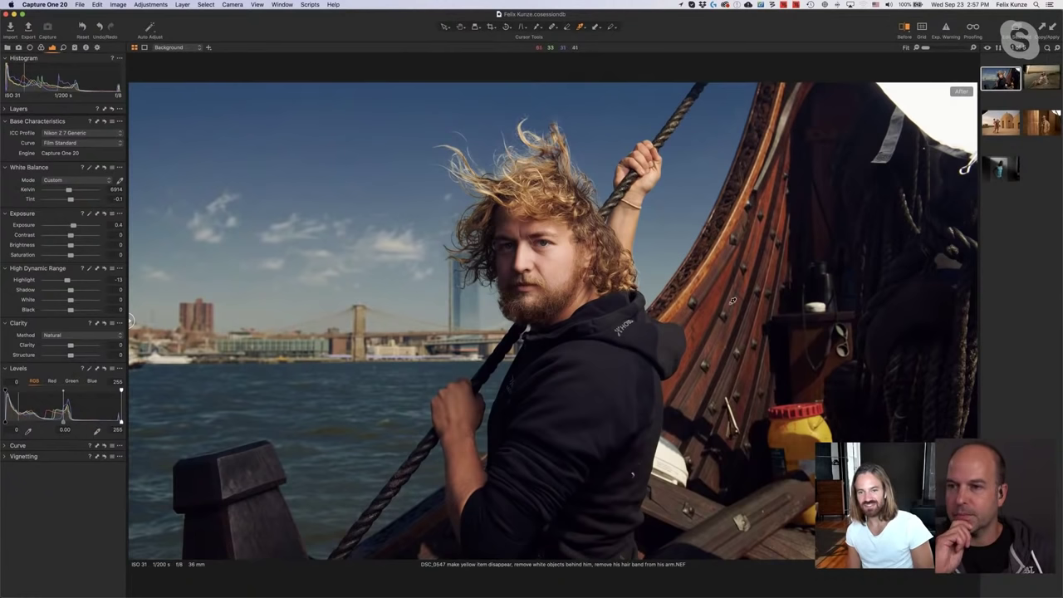
pyautogui.click(75, 143)
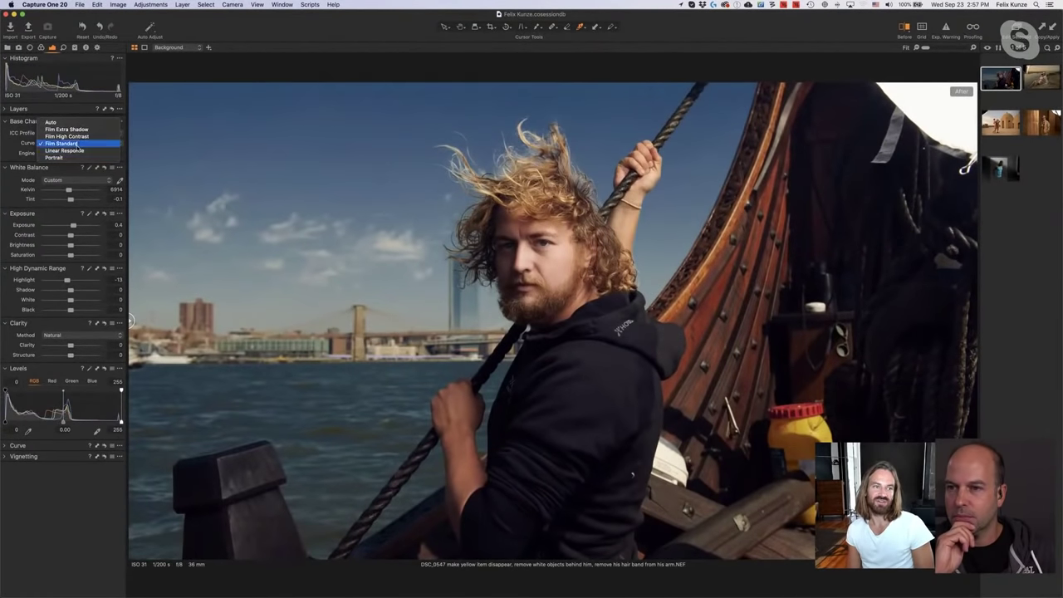
pyautogui.click(77, 144)
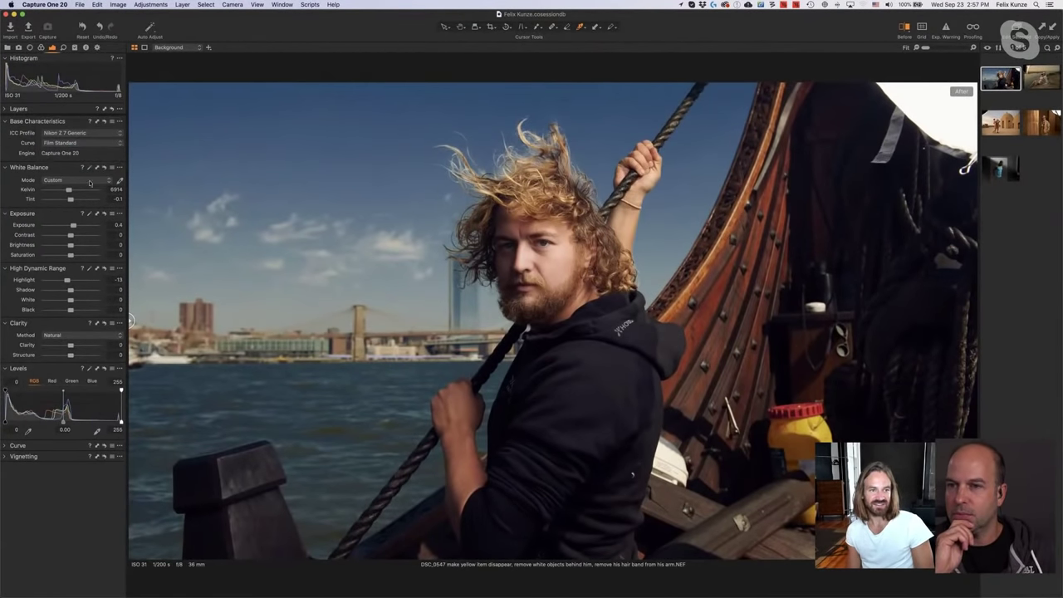
# Reset the ship portrait's white balance to the Shot mode for comparison and undo the reset.
pyautogui.click(104, 168)
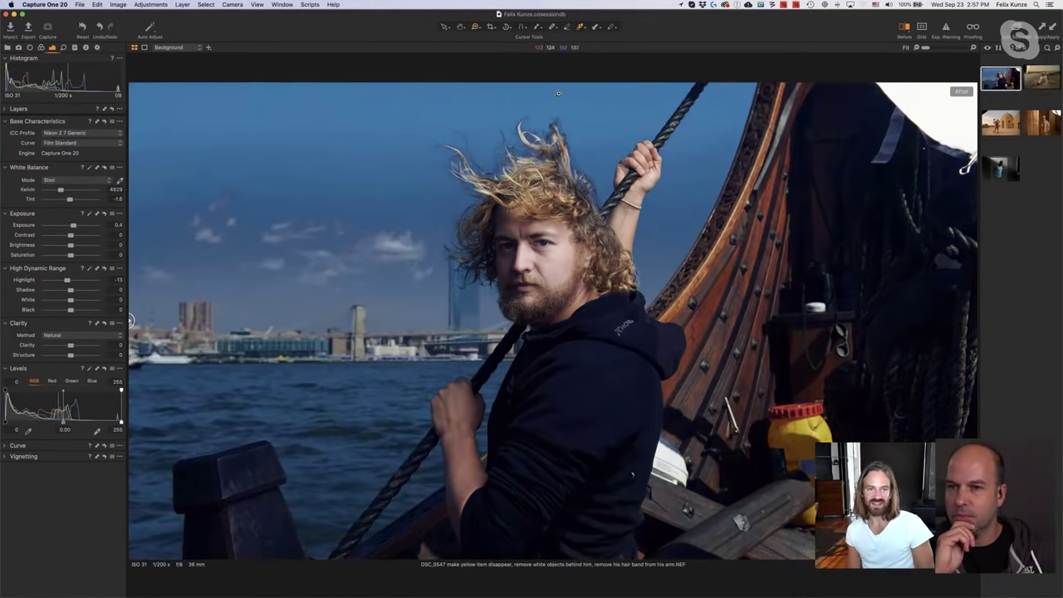
pyautogui.press('z')
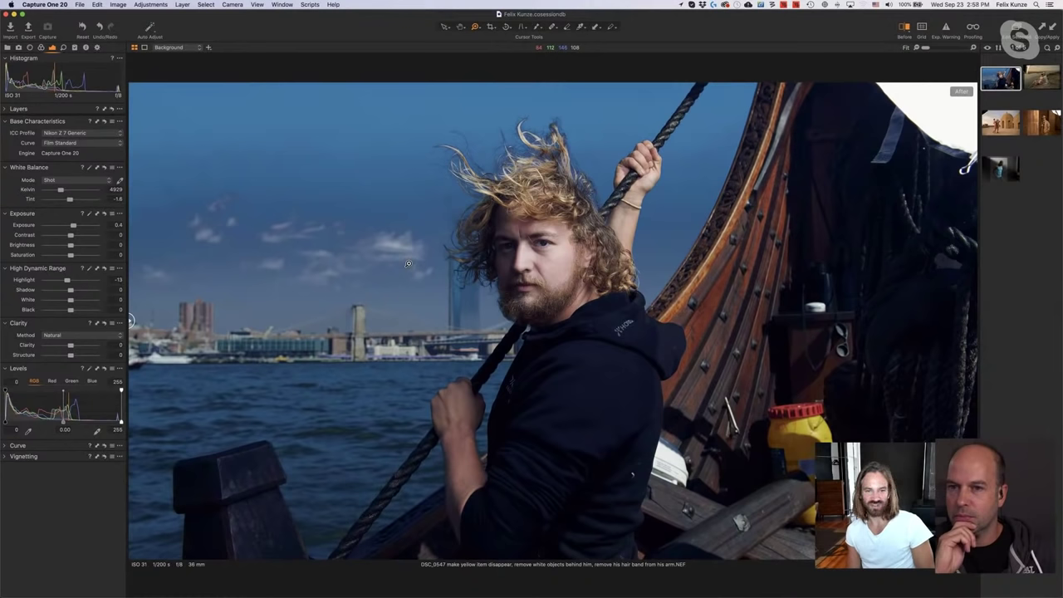
pyautogui.press('super+z')
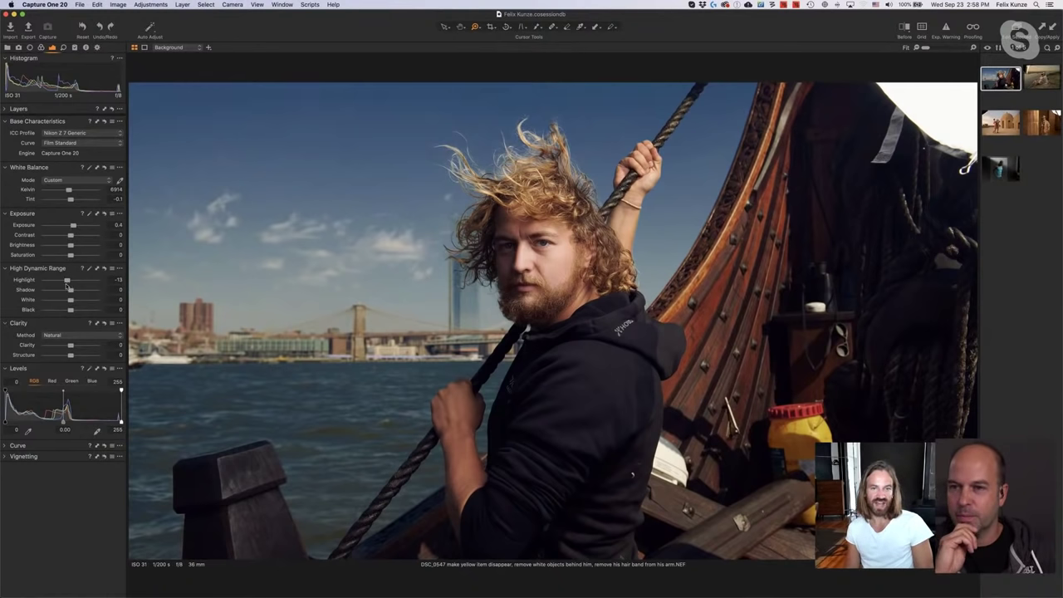
# Compare the ship portrait with and without its High Dynamic Range adjustments, keeping the adjustments.
pyautogui.click(103, 270)
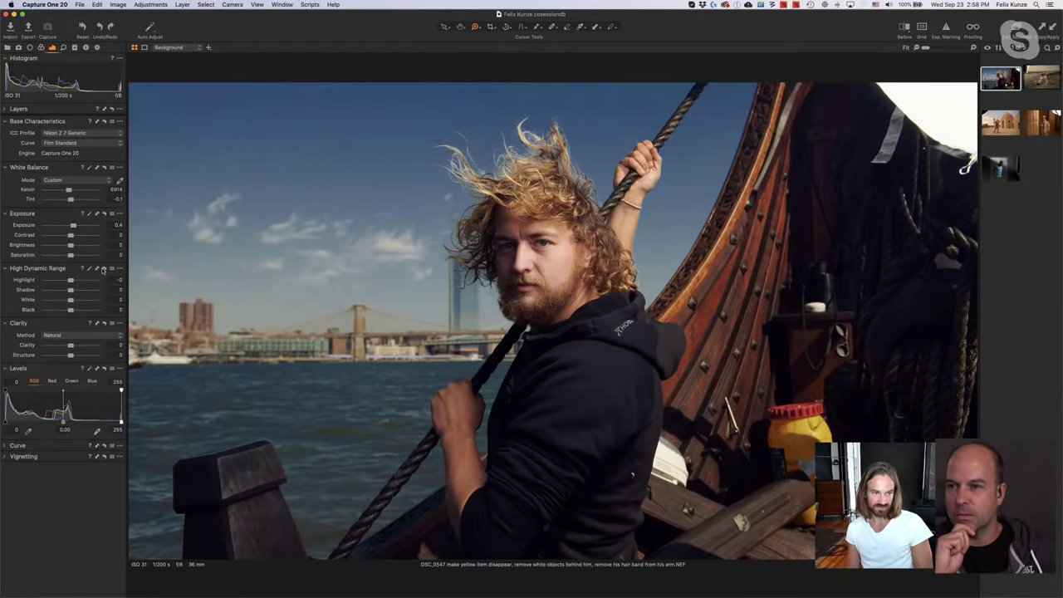
pyautogui.click(103, 270)
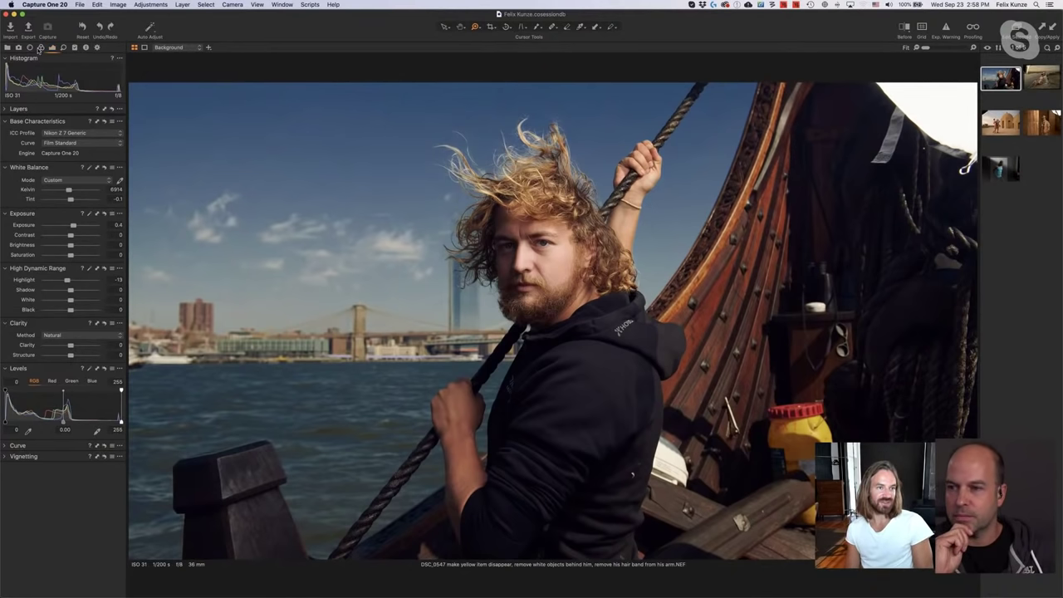
# Show the ship portrait's base characteristics, white balance and advanced Color Editor adjustments among the color tools.
pyautogui.click(40, 48)
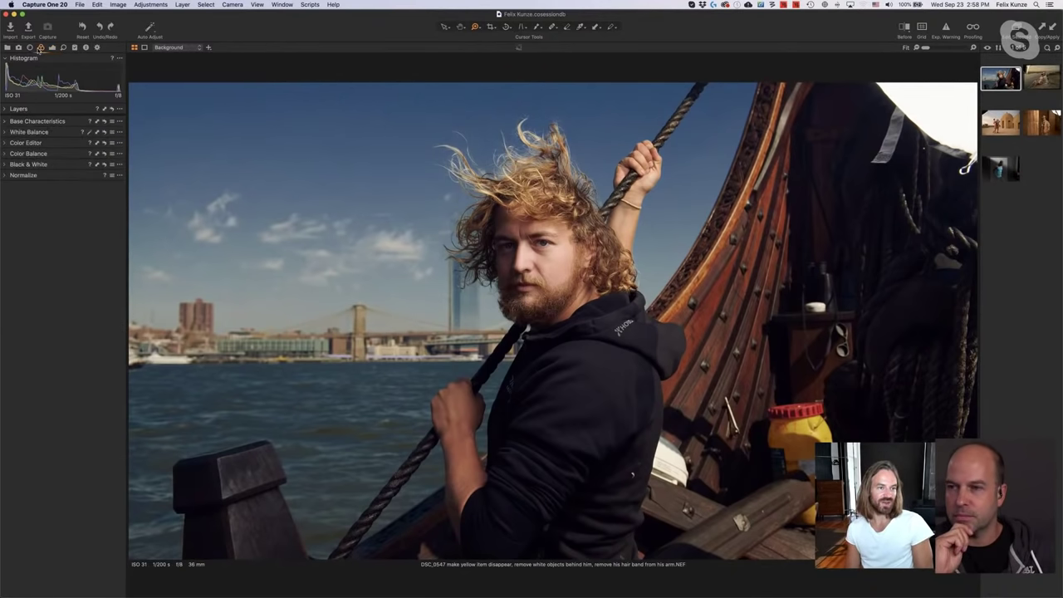
pyautogui.click(4, 121)
pyautogui.click(5, 167)
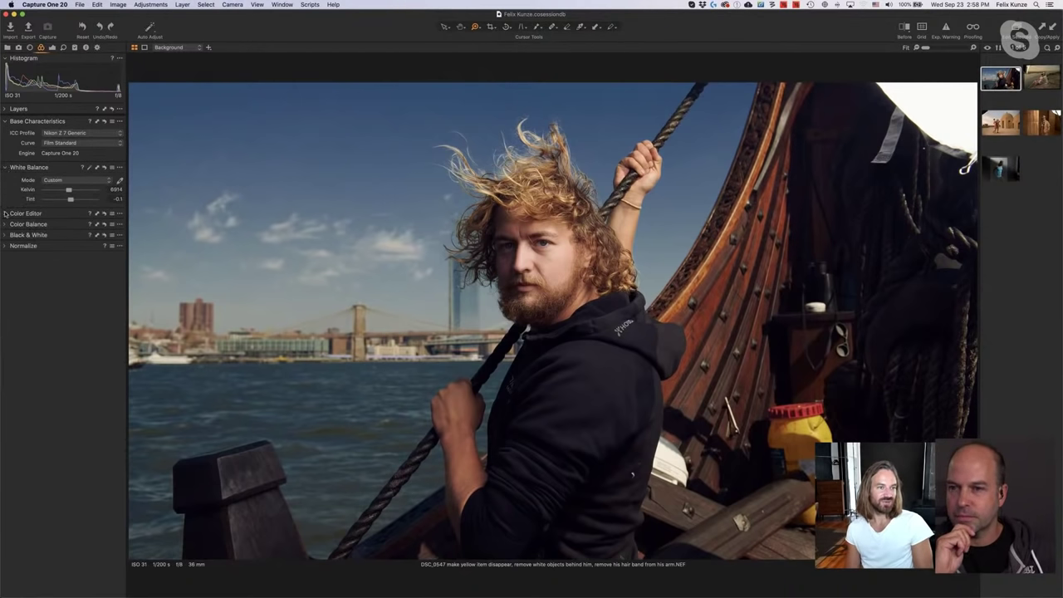
pyautogui.click(5, 214)
pyautogui.click(53, 227)
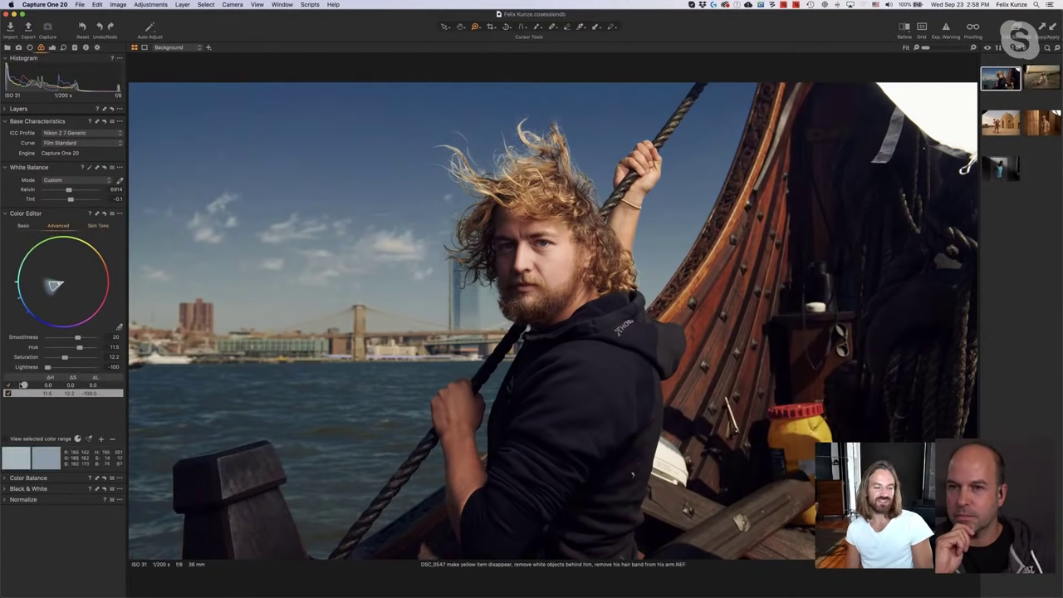
# Compare the sky with and without the second advanced color range adjustment by toggling it repeatedly, leaving it enabled.
pyautogui.click(8, 392)
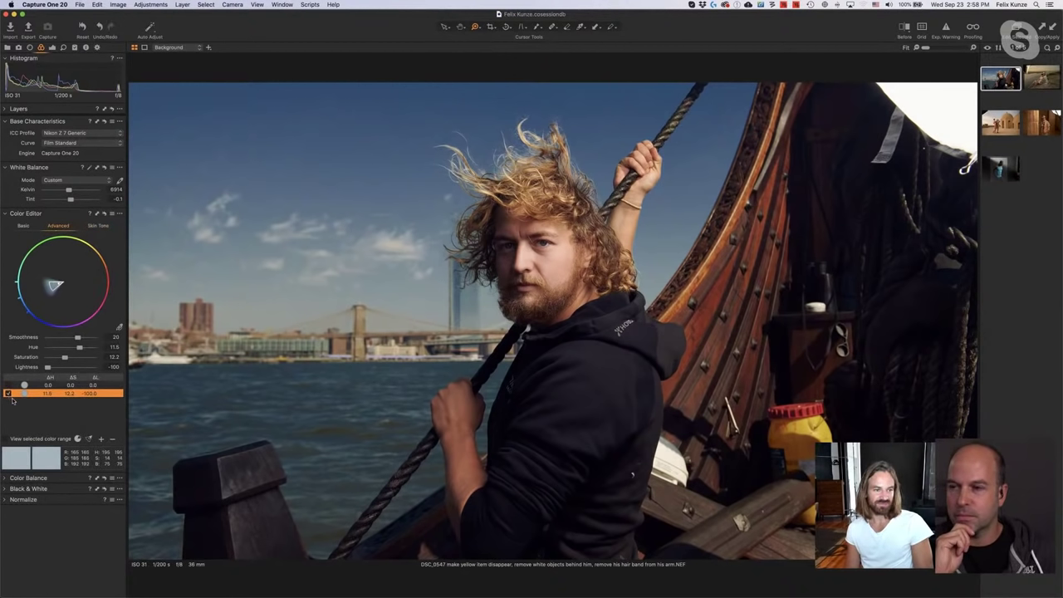
pyautogui.click(7, 394)
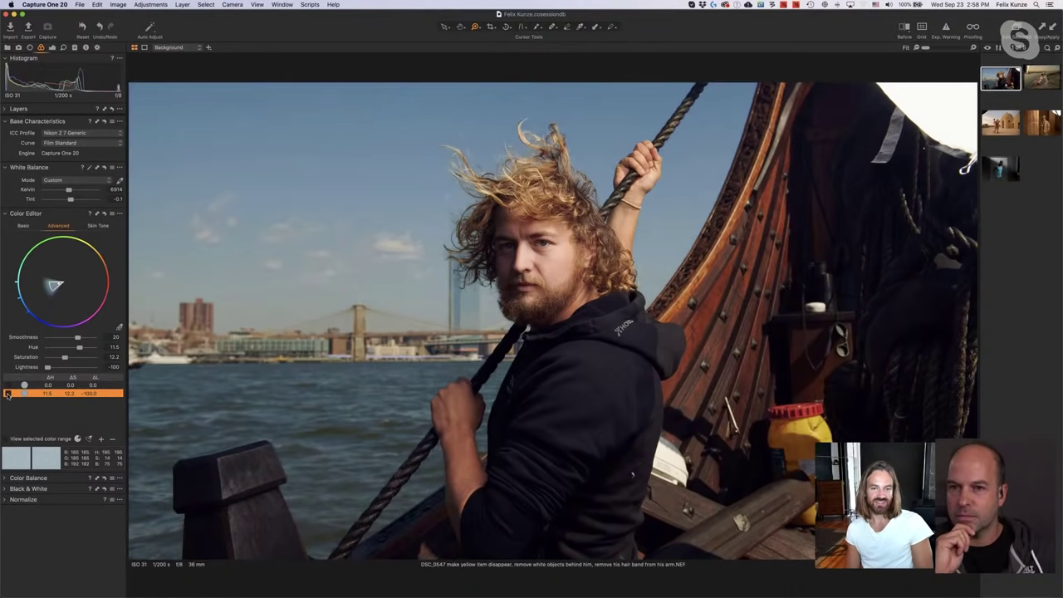
pyautogui.click(7, 394)
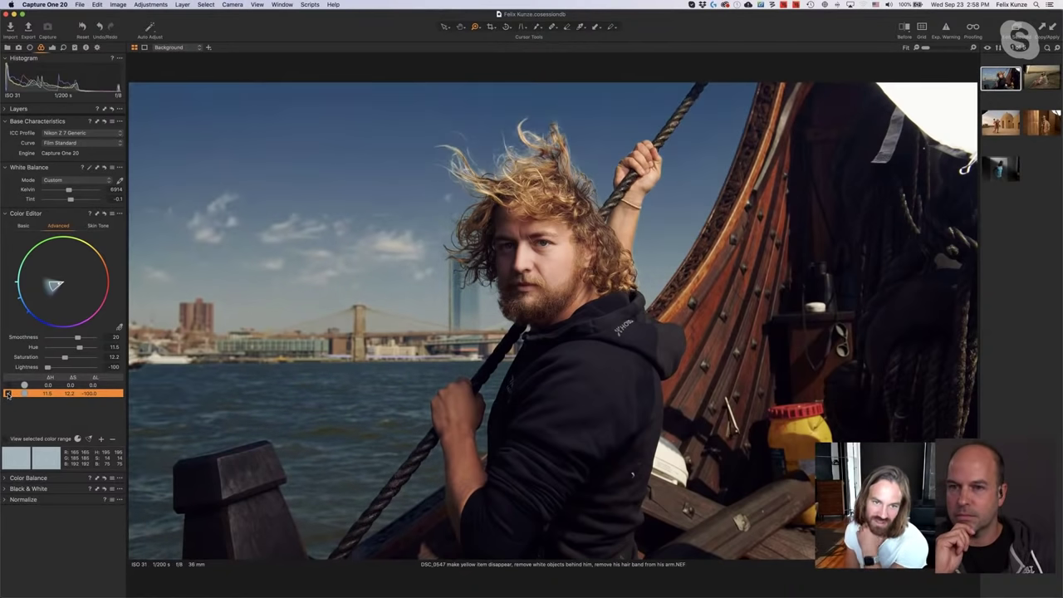
pyautogui.click(8, 394)
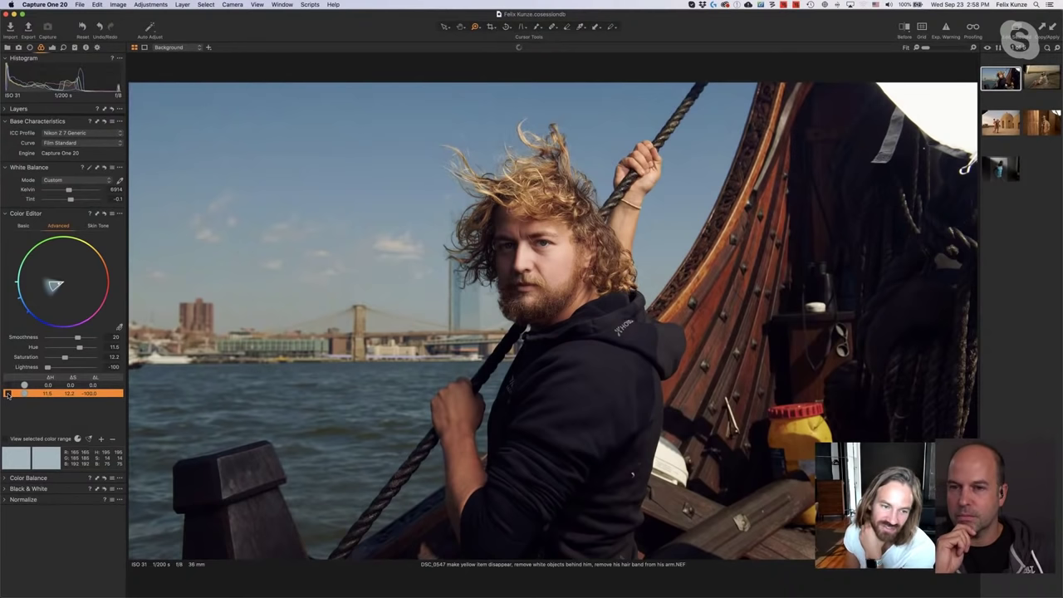
pyautogui.click(8, 394)
pyautogui.click(7, 393)
pyautogui.click(7, 394)
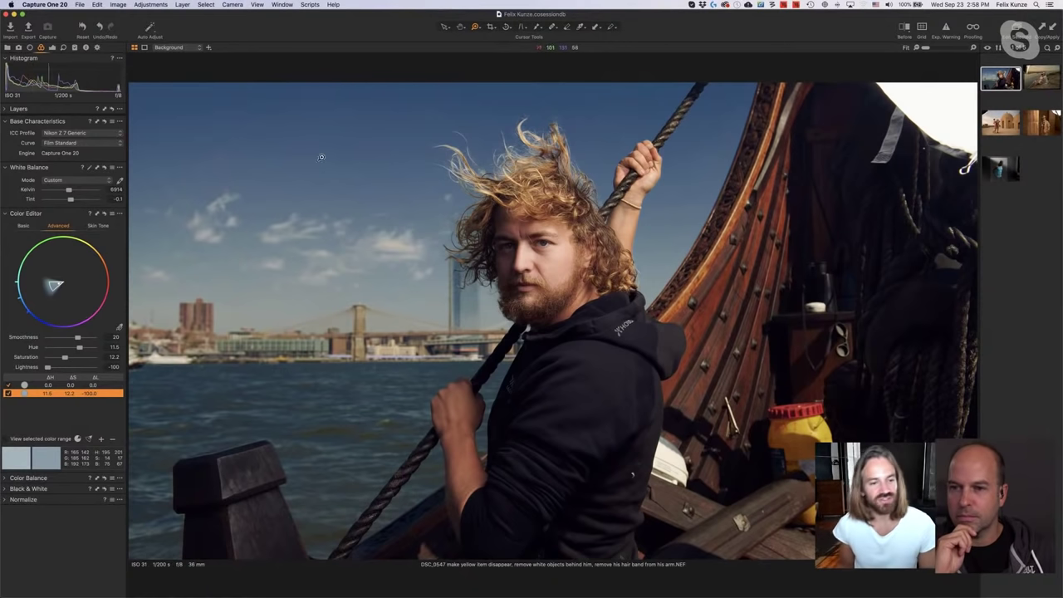
pyautogui.click(8, 393)
pyautogui.click(9, 394)
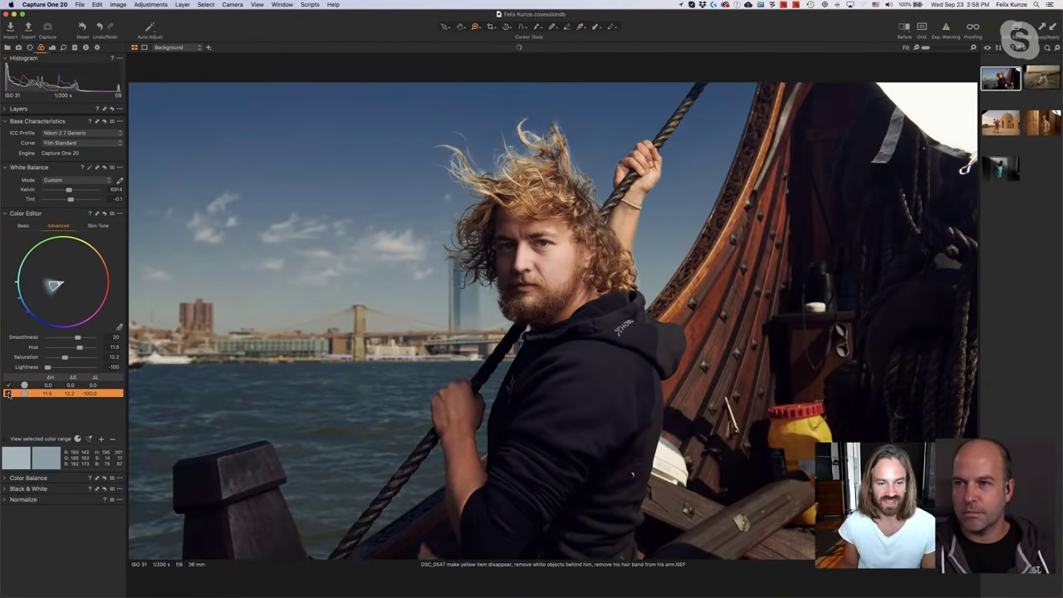
pyautogui.click(8, 394)
pyautogui.click(8, 394)
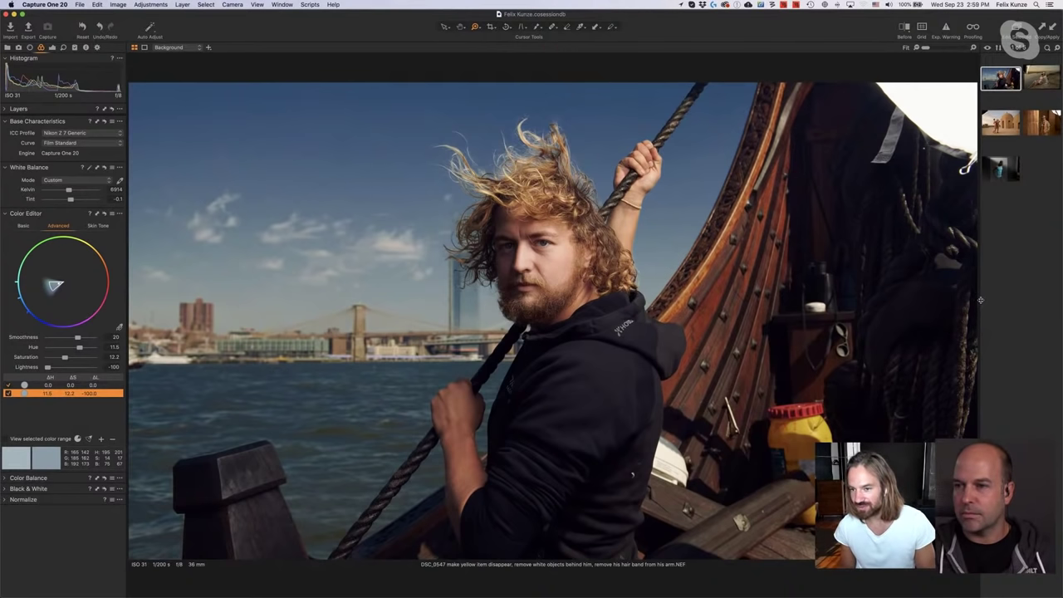
# Judge the second color range adjustment on a small preview of the portrait by toggling it, then enlarge the viewer again.
pyautogui.press('alt+super+v')
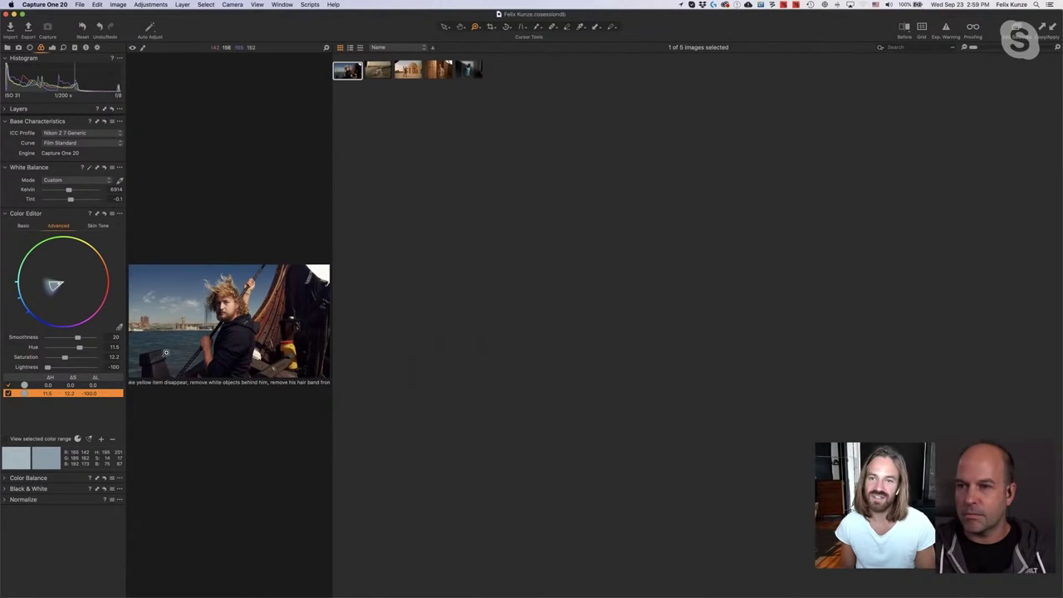
pyautogui.click(7, 393)
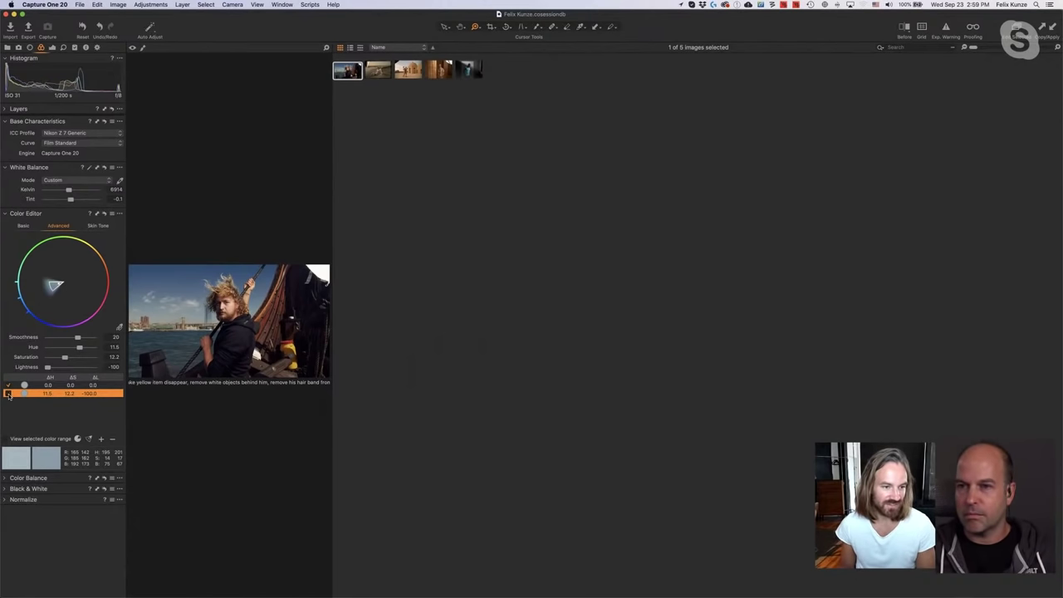
pyautogui.click(7, 394)
pyautogui.click(8, 393)
pyautogui.click(8, 393)
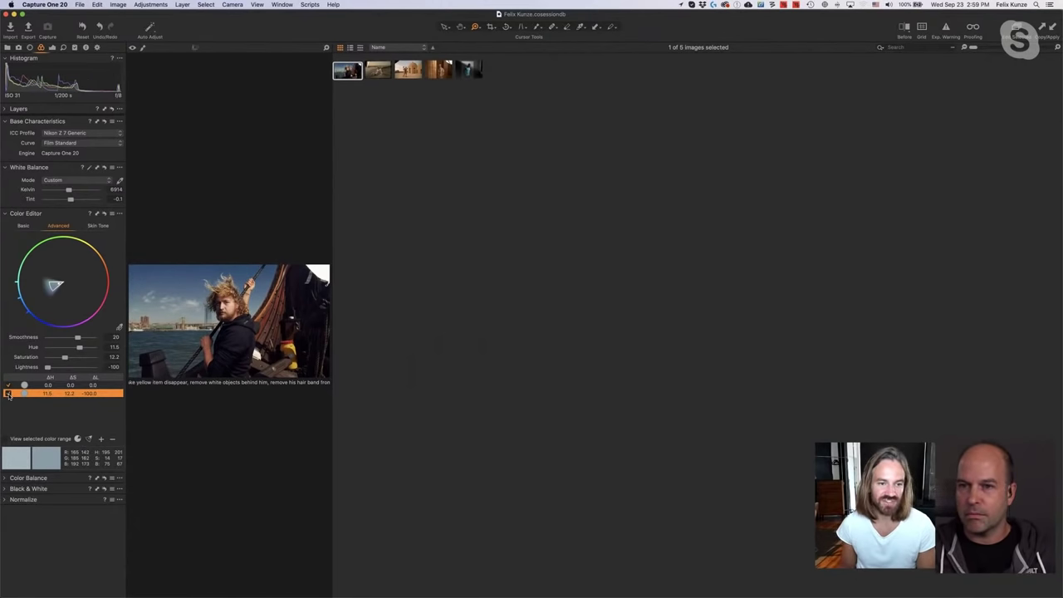
pyautogui.click(8, 393)
pyautogui.click(8, 393)
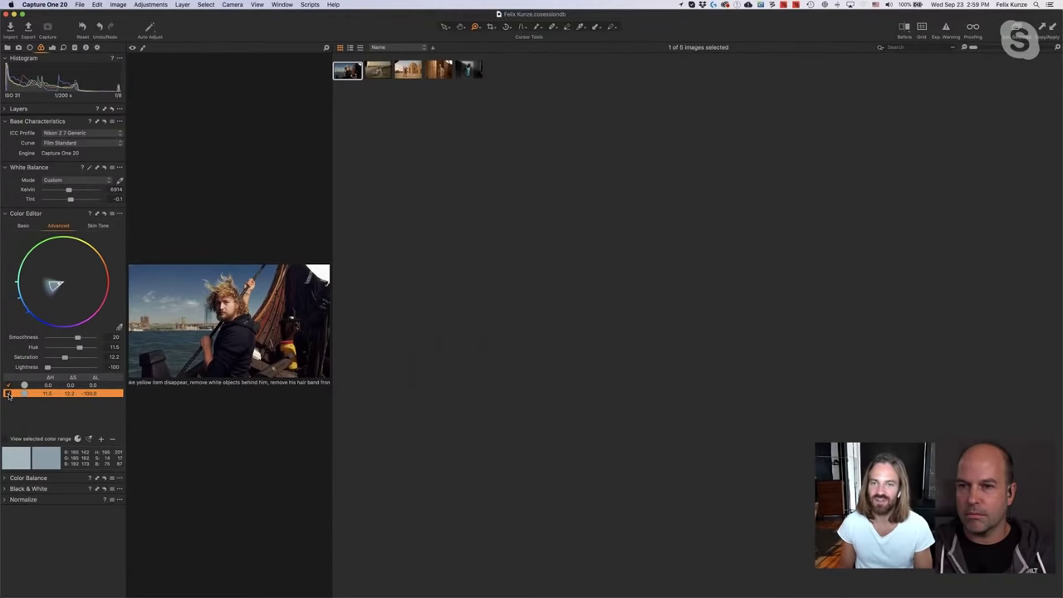
pyautogui.click(7, 394)
pyautogui.click(8, 393)
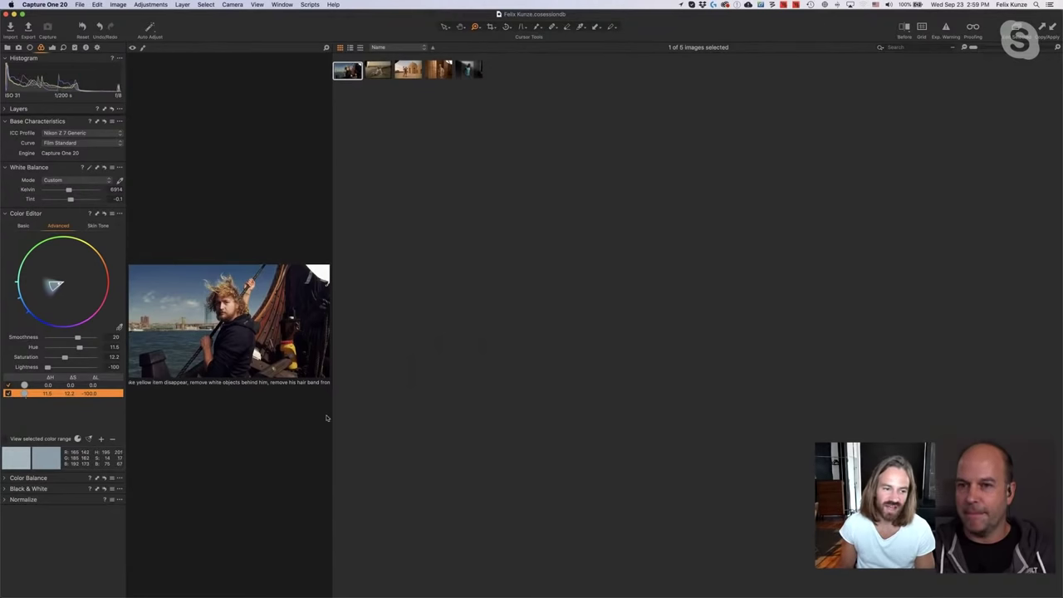
pyautogui.moveTo(333, 368); pyautogui.dragTo(923, 393)
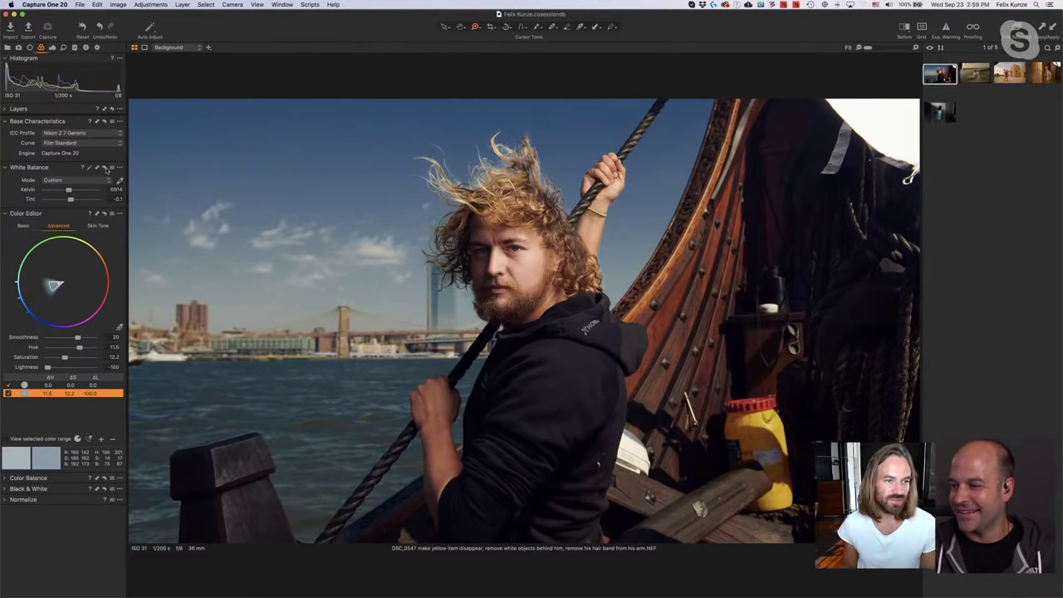
# Reset the white balance to Shot, compare the sky with and without the color range adjustment, and undo the reset.
pyautogui.press('super+z')
pyautogui.click(8, 393)
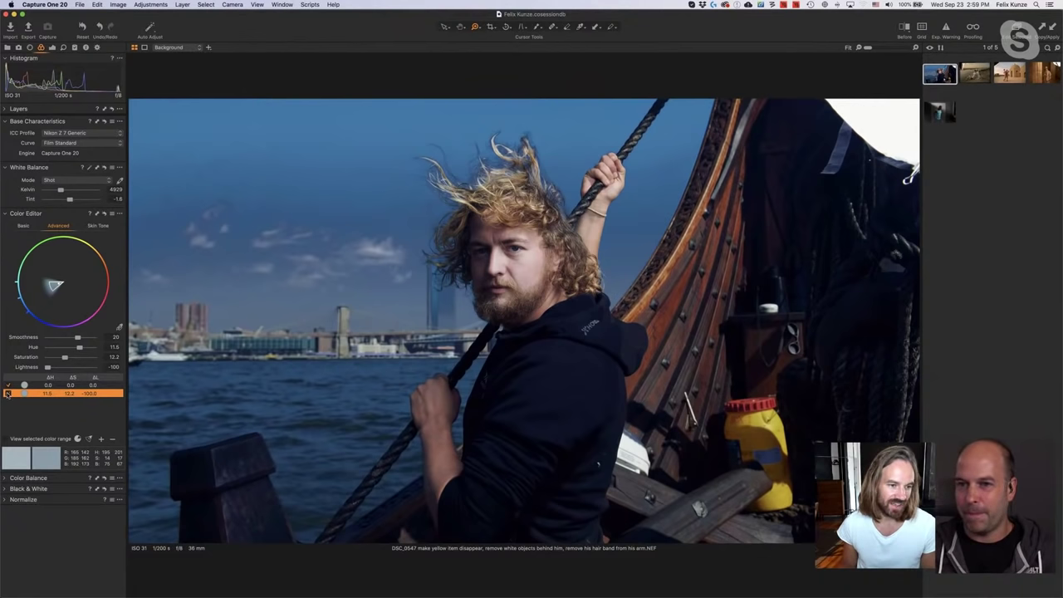
pyautogui.click(8, 394)
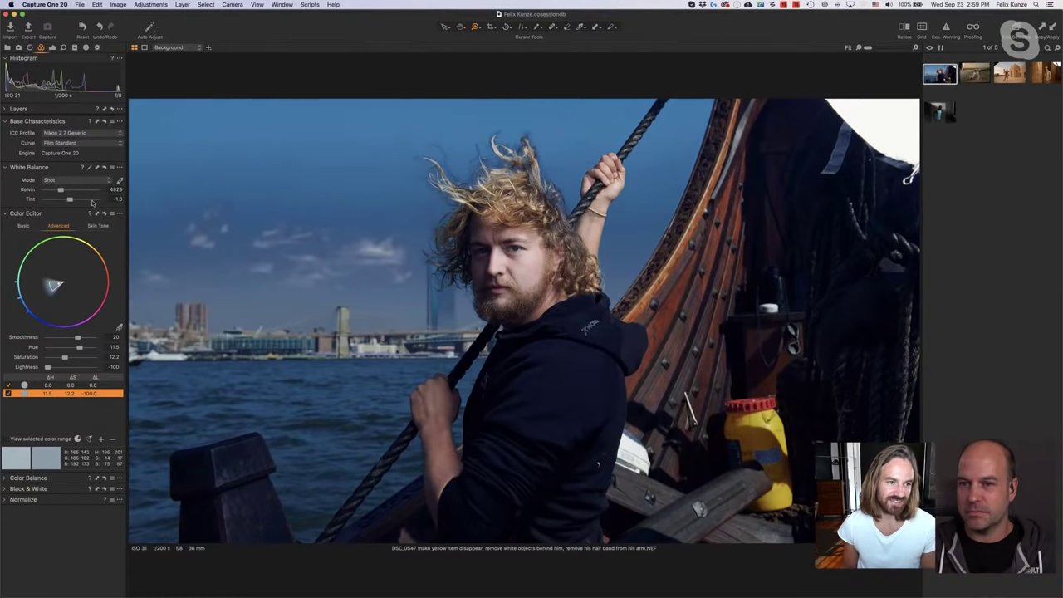
pyautogui.press('super+z')
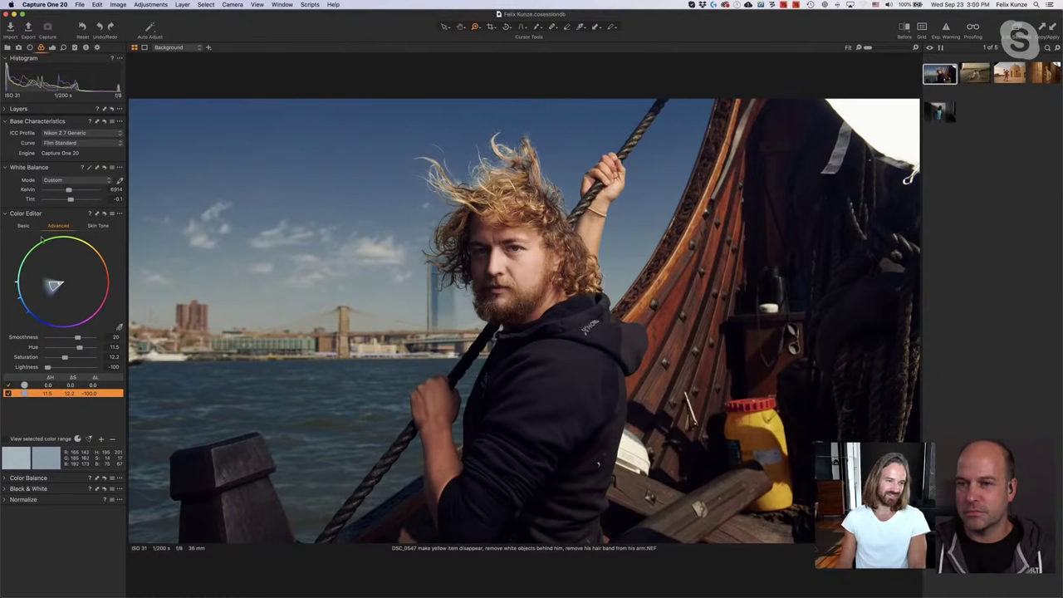
# Push the Color Balance shadow tint to full saturation to reveal its hue, undo it and stay on the Shadow wheel.
pyautogui.click(7, 214)
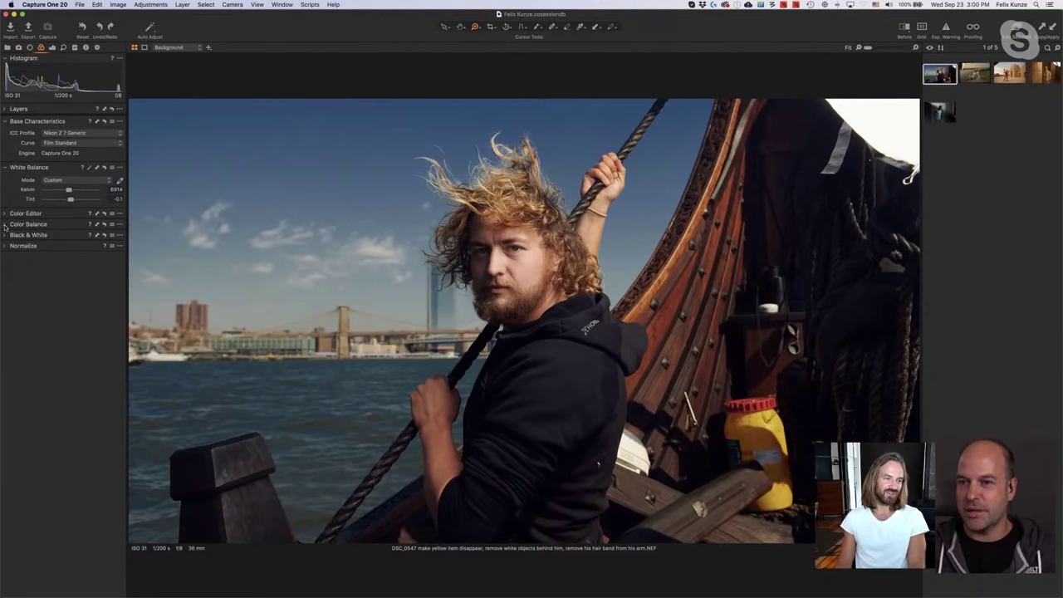
pyautogui.click(5, 224)
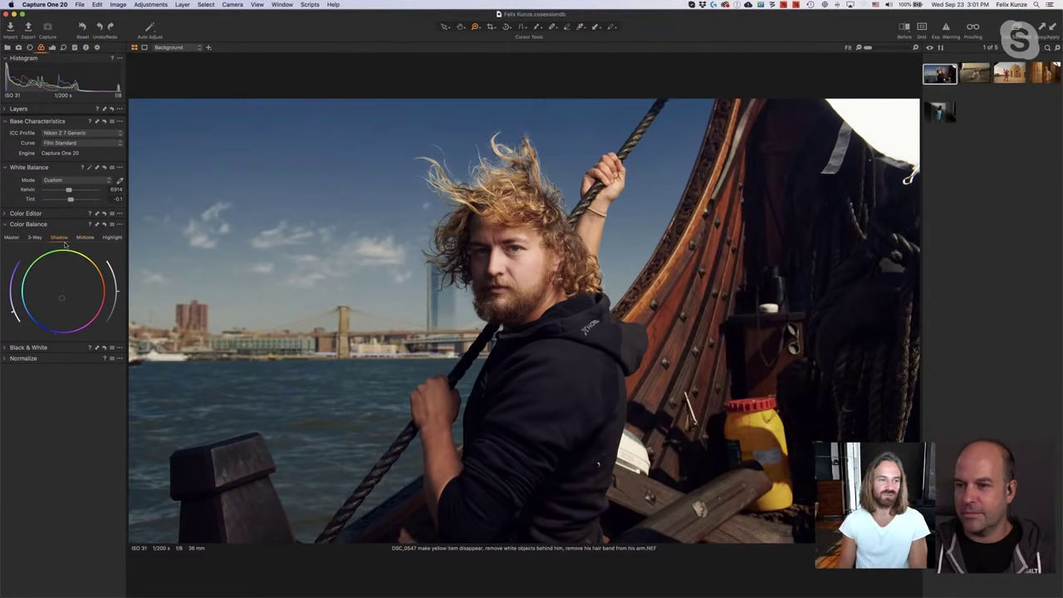
pyautogui.moveTo(13, 264); pyautogui.dragTo(15, 256)
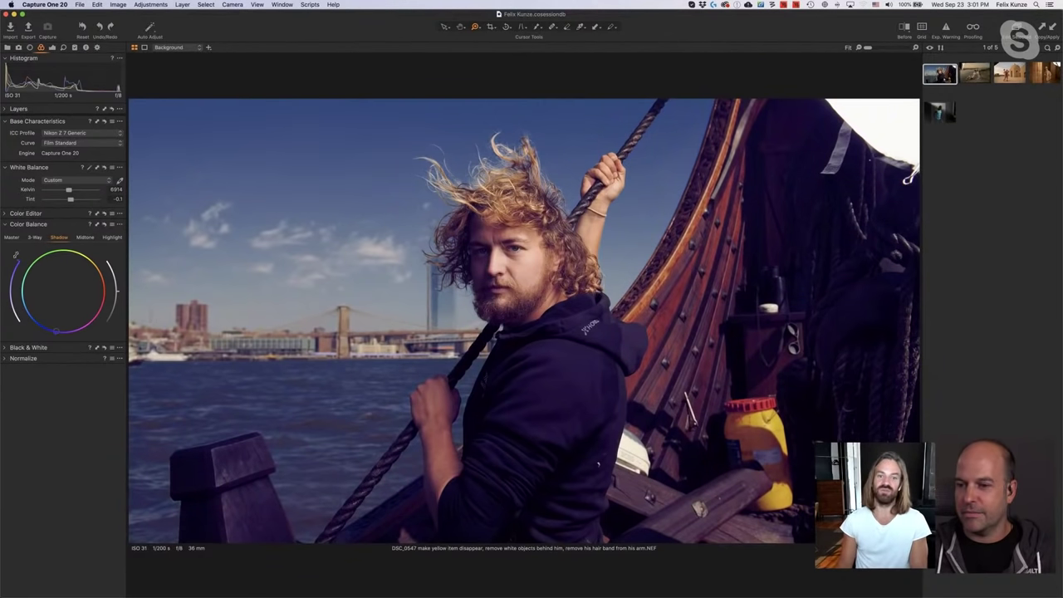
pyautogui.press('super+z')
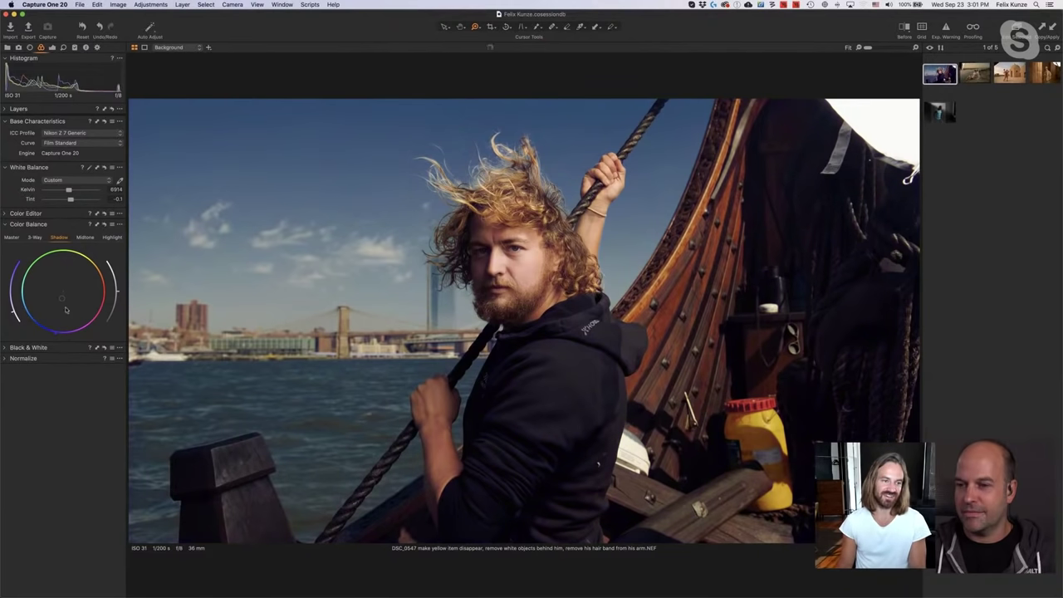
pyautogui.click(86, 238)
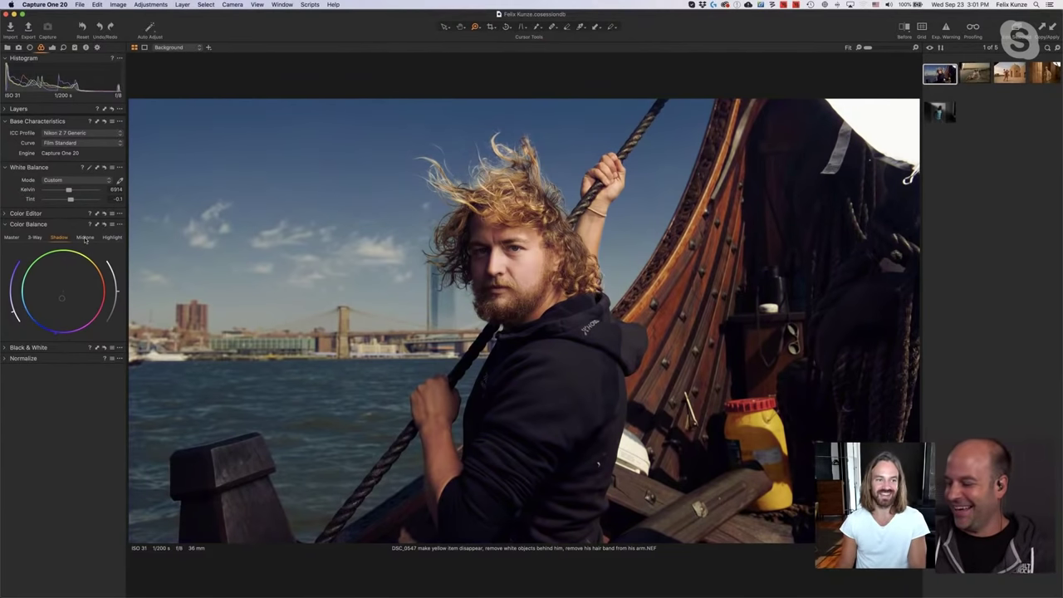
pyautogui.click(59, 238)
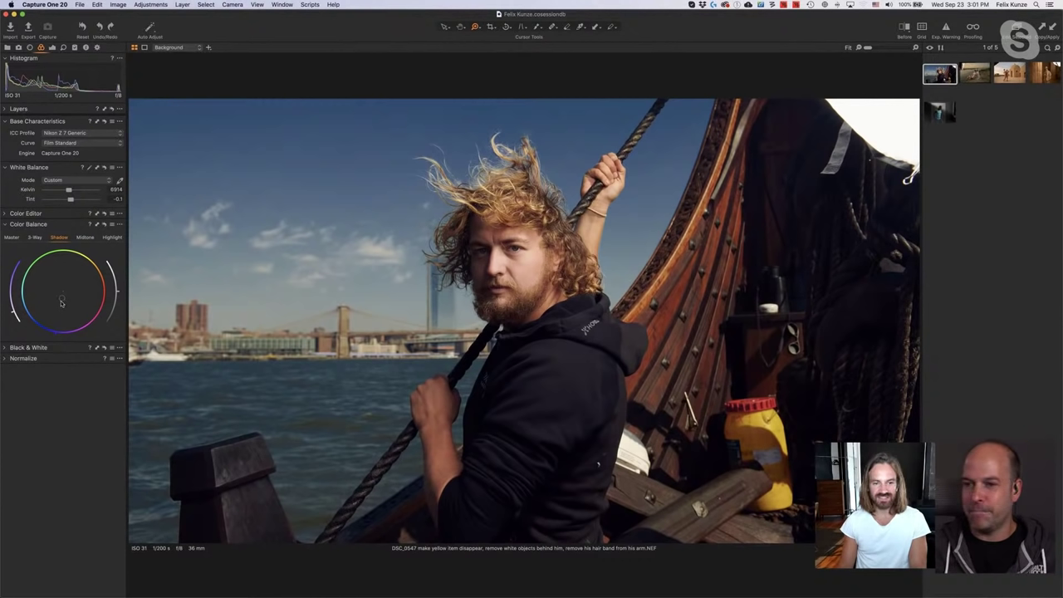
# Compare the ship portrait with and without its Color Balance shadow tint, keeping the tint.
pyautogui.click(105, 225)
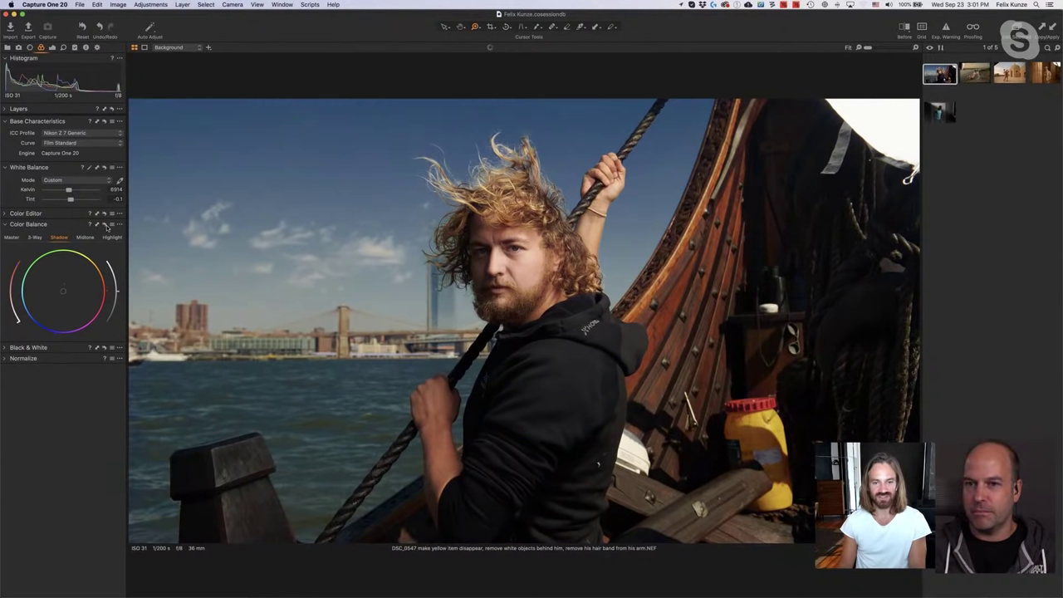
pyautogui.moveTo(87, 294); pyautogui.dragTo(88, 301)
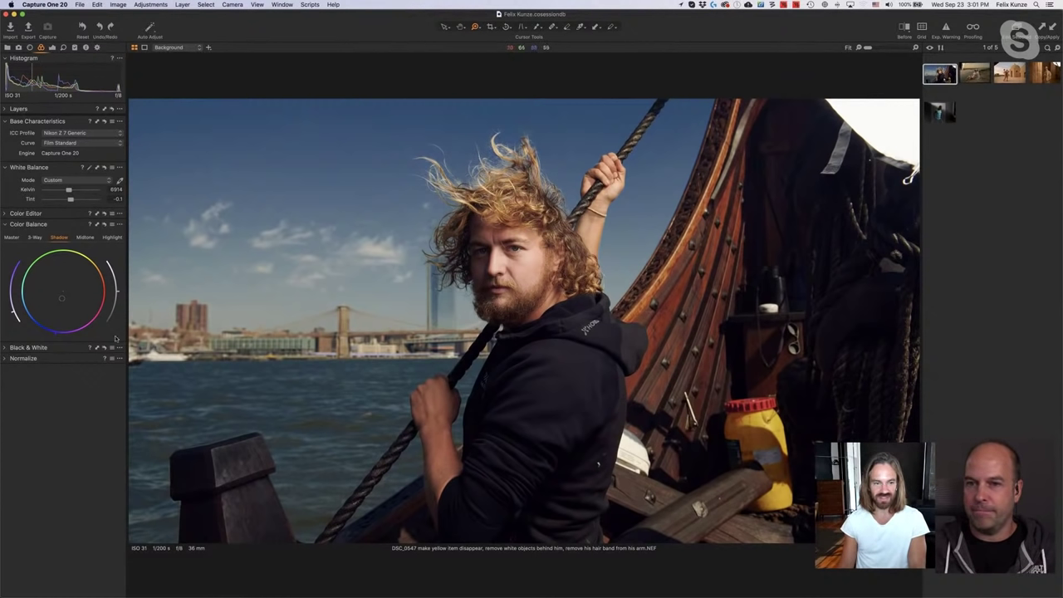
pyautogui.moveTo(61, 299); pyautogui.dragTo(56, 303)
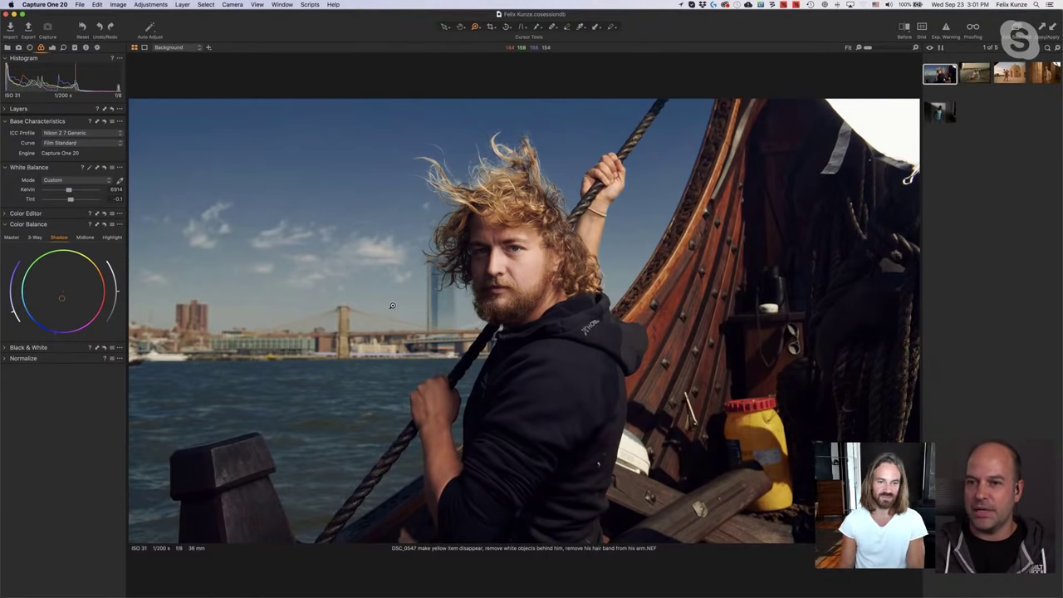
# Switch to Finder, preview the finished DSC_0547 v2.jpeg from the Viking ship folder in full screen, and close the preview.
pyautogui.press('super+Tab')
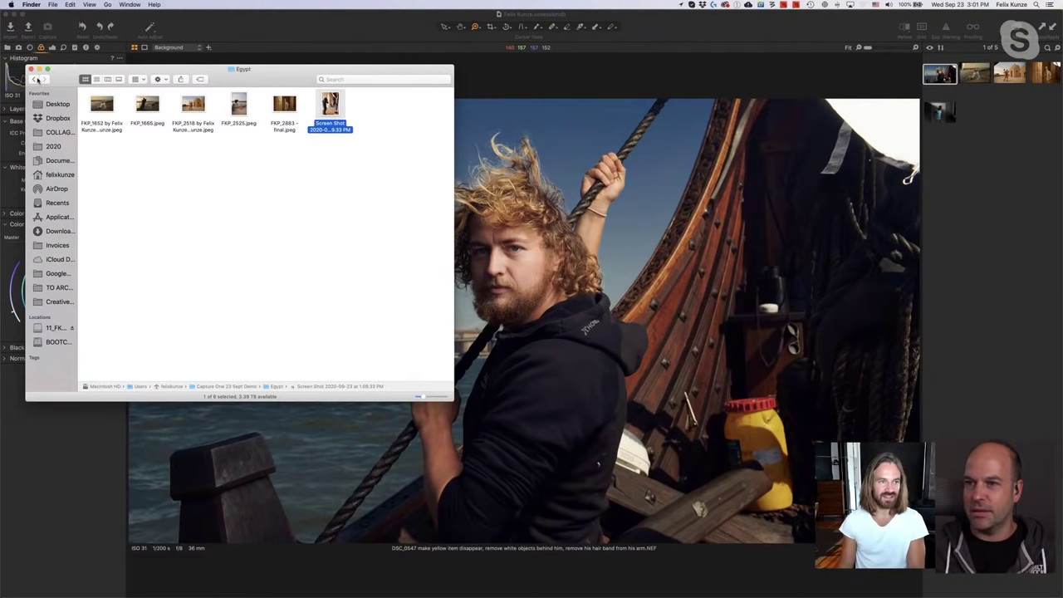
pyautogui.press('super+Up')
pyautogui.click(129, 259)
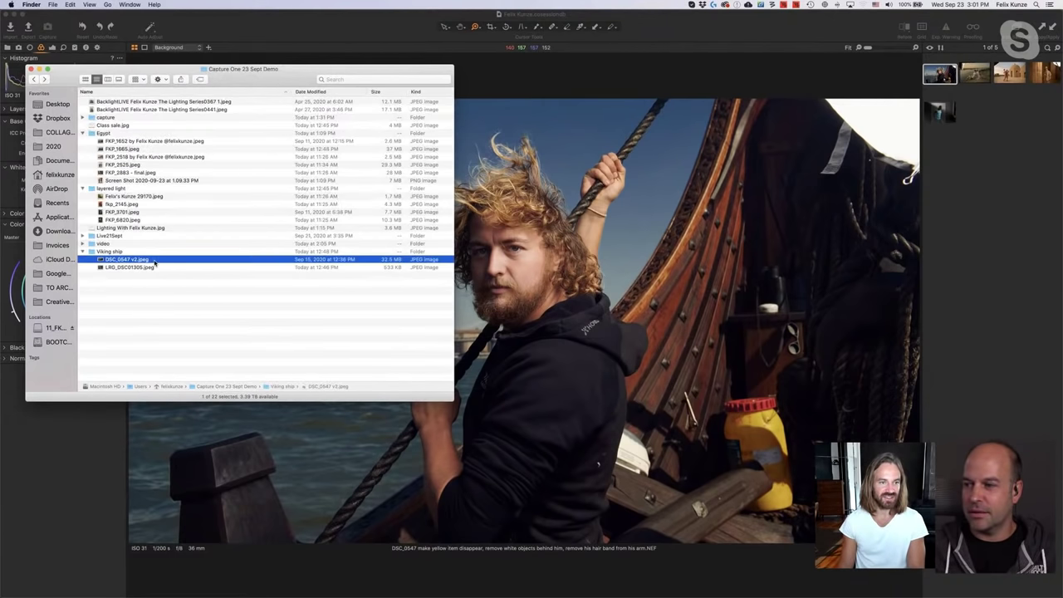
pyautogui.press('space')
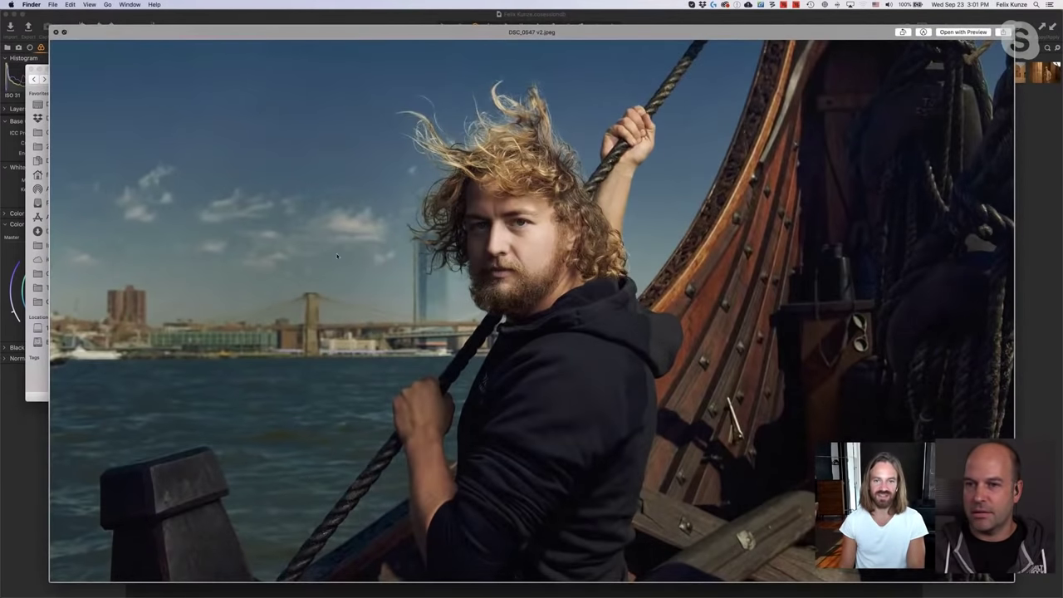
pyautogui.click(65, 32)
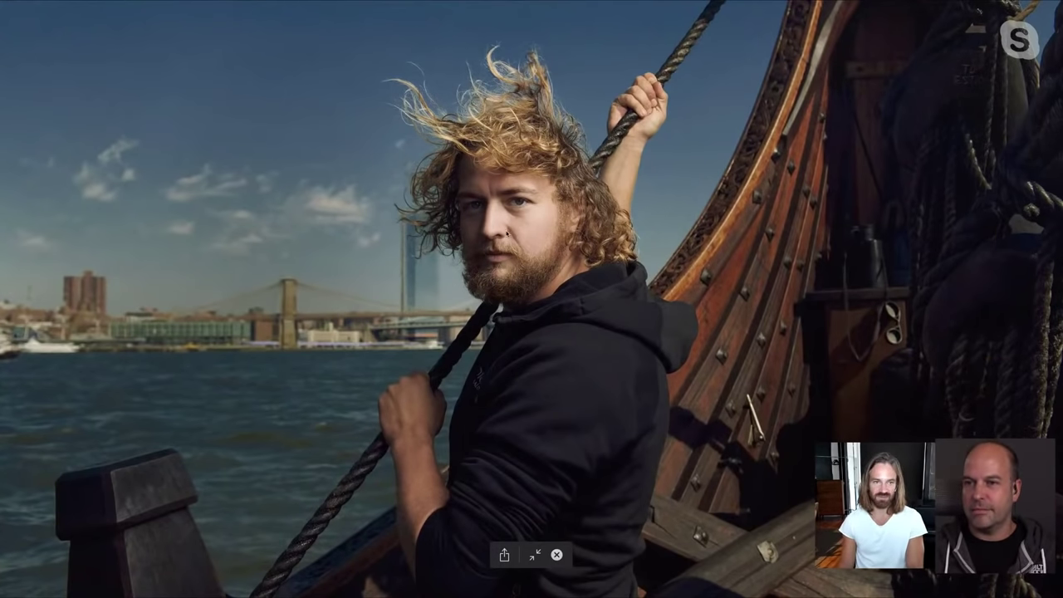
pyautogui.press('Escape')
pyautogui.press('space')
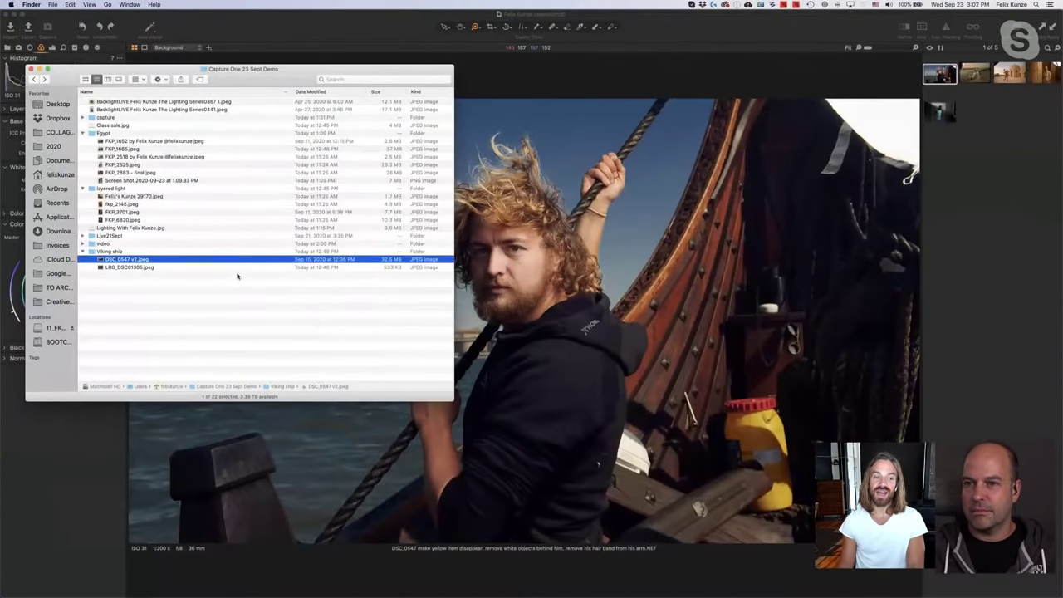
# Preview the finished DSC_0547 v2.jpeg from the Viking ship folder once more and close the preview.
pyautogui.click(239, 274)
pyautogui.click(253, 260)
pyautogui.press('space')
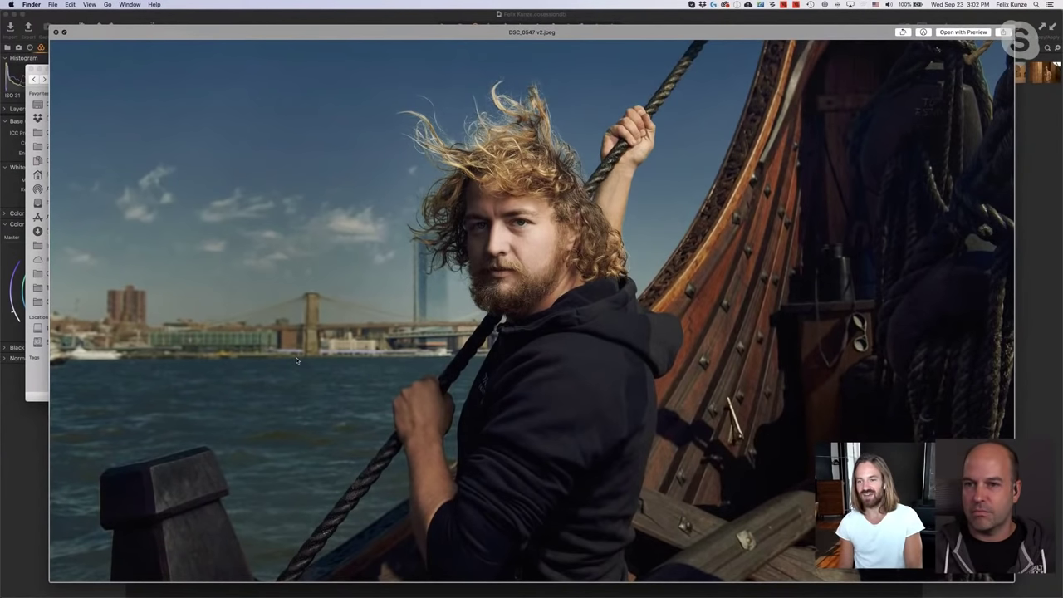
pyautogui.press('space')
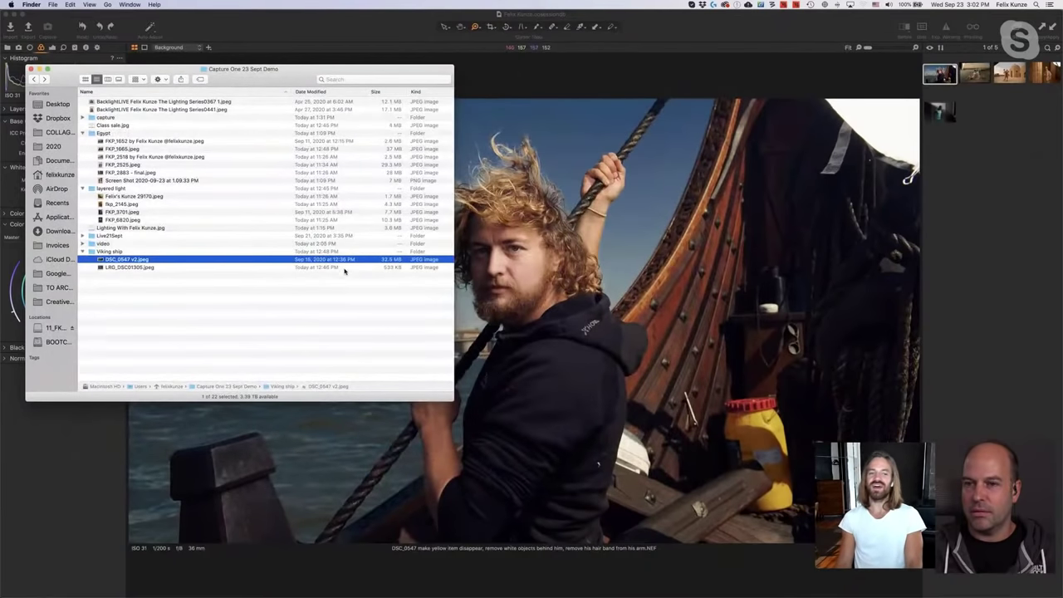
# Preview the behind-the-scenes photo LRG_DSC01305.jpeg in full screen, and close the preview.
pyautogui.click(346, 268)
pyautogui.press('space')
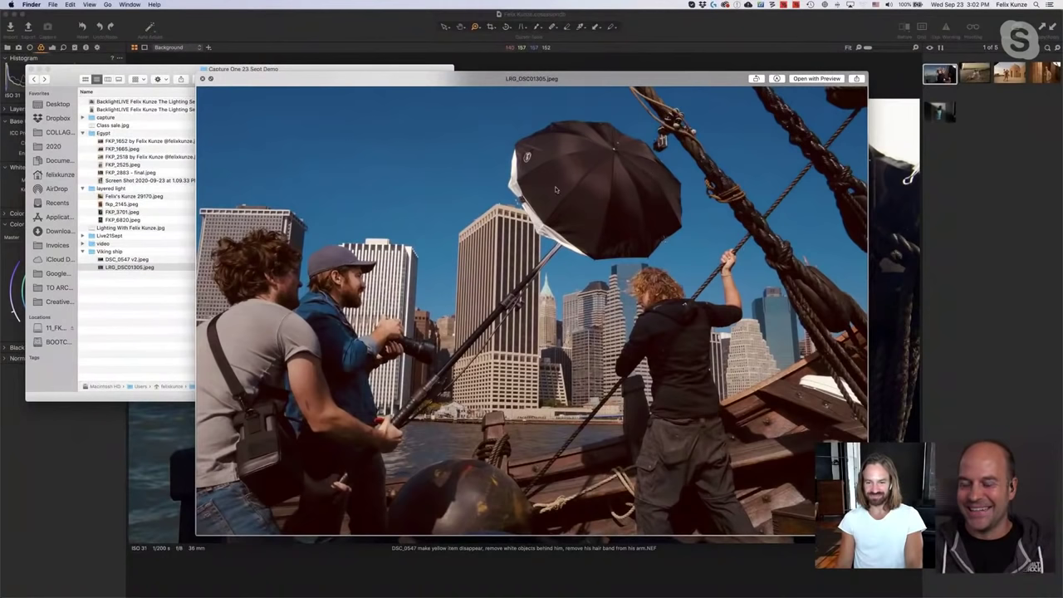
pyautogui.click(210, 78)
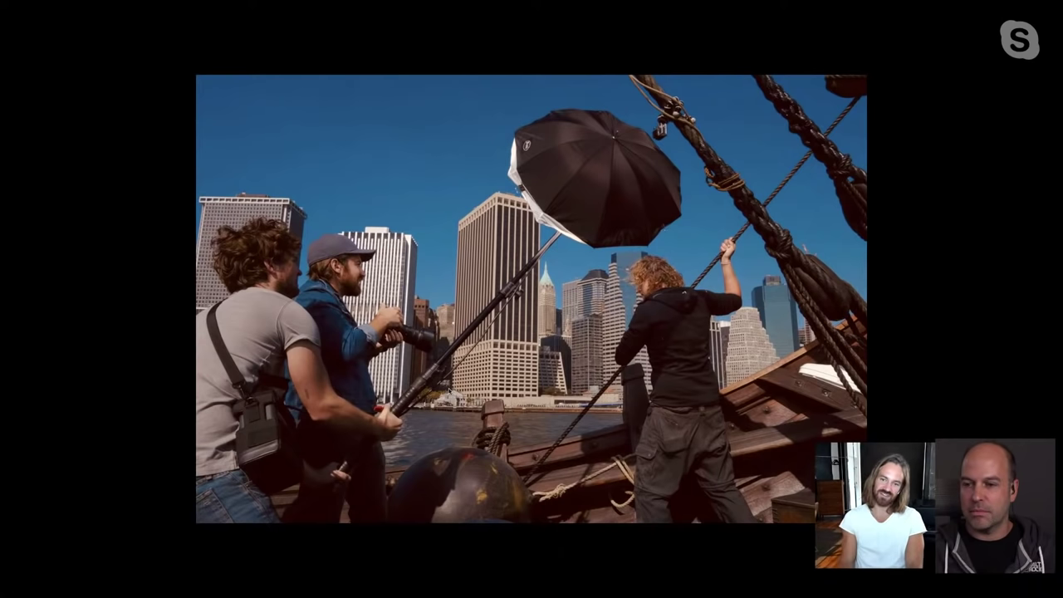
pyautogui.press('Escape')
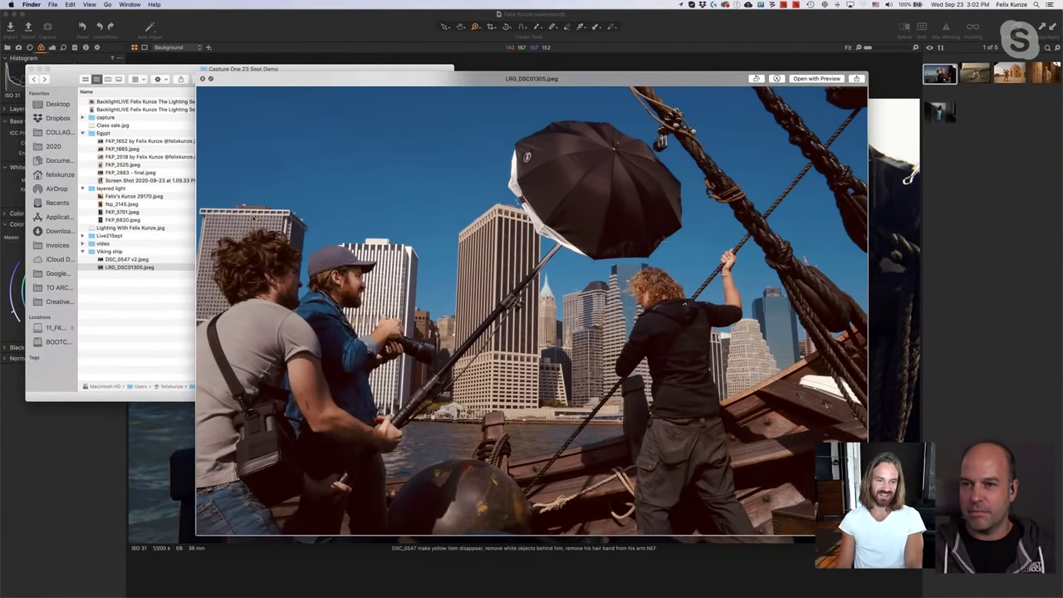
pyautogui.press('space')
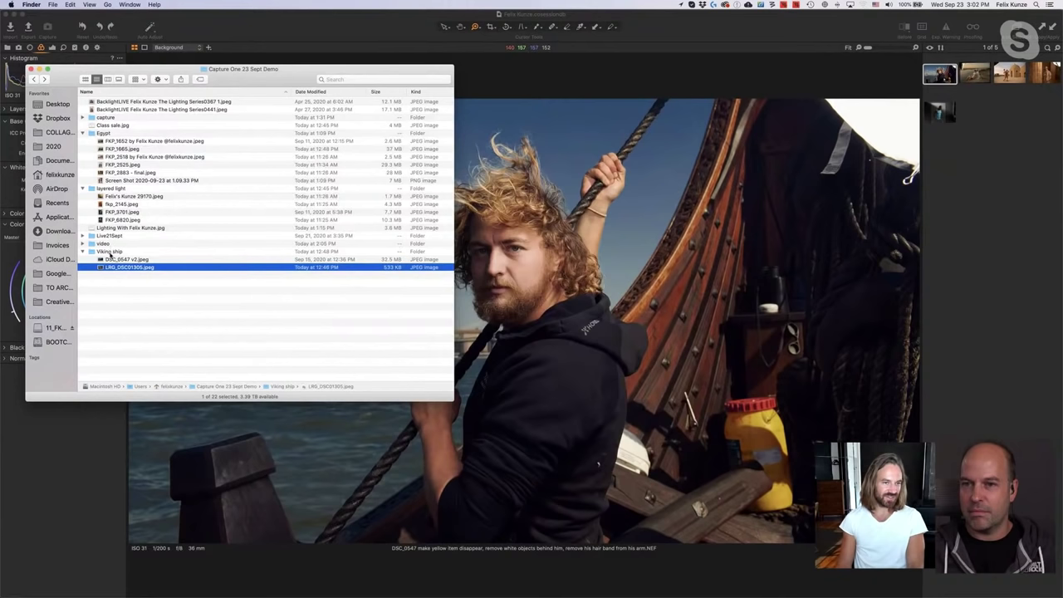
# Return to Capture One, open the FKP_1652 riverside couple photo, and compare before and after in split view beside its exposure settings.
pyautogui.click(296, 38)
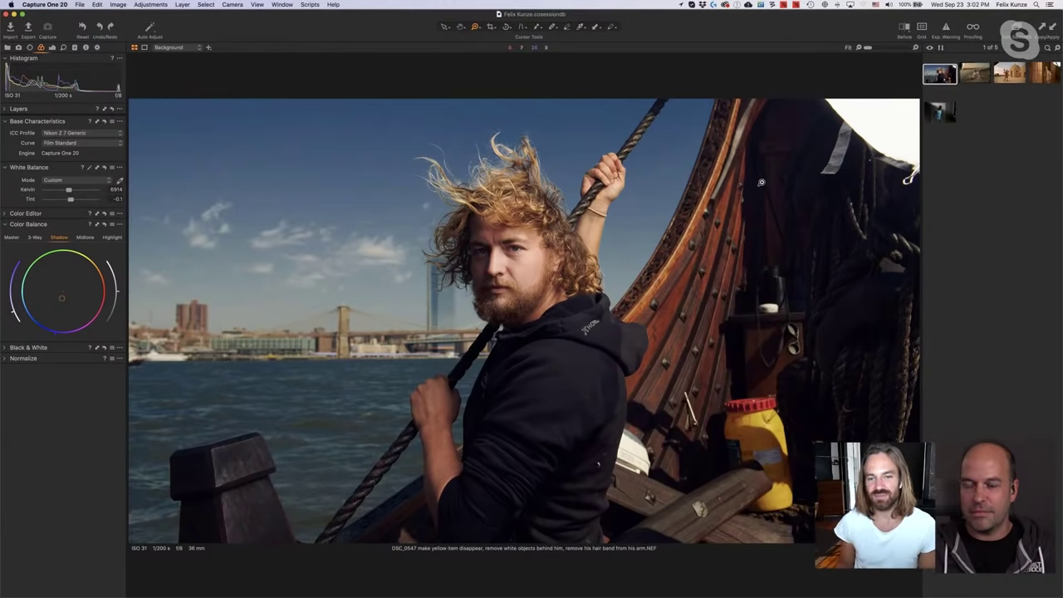
pyautogui.click(978, 74)
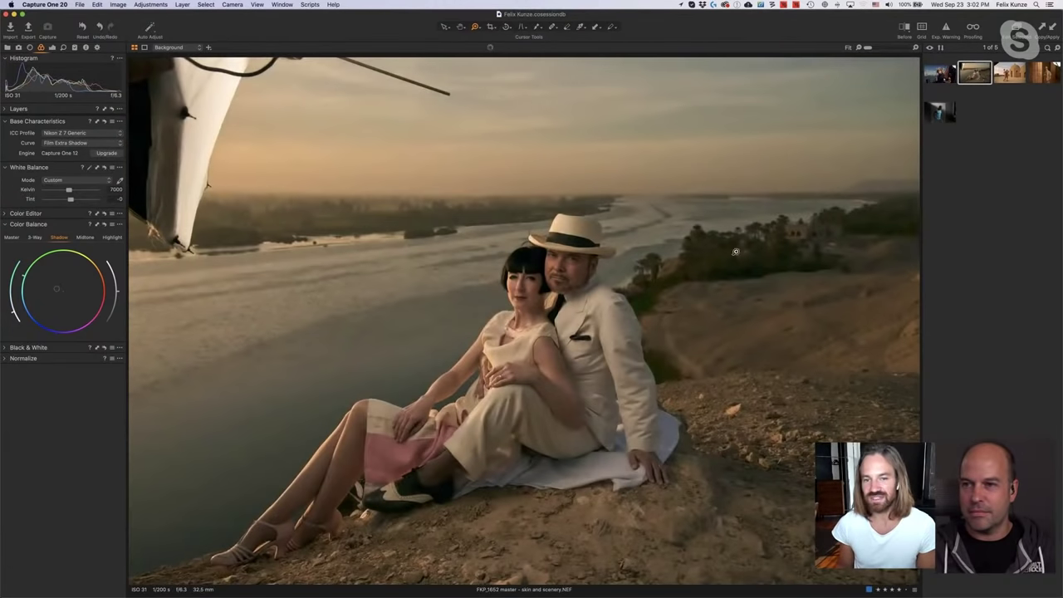
pyautogui.click(904, 30)
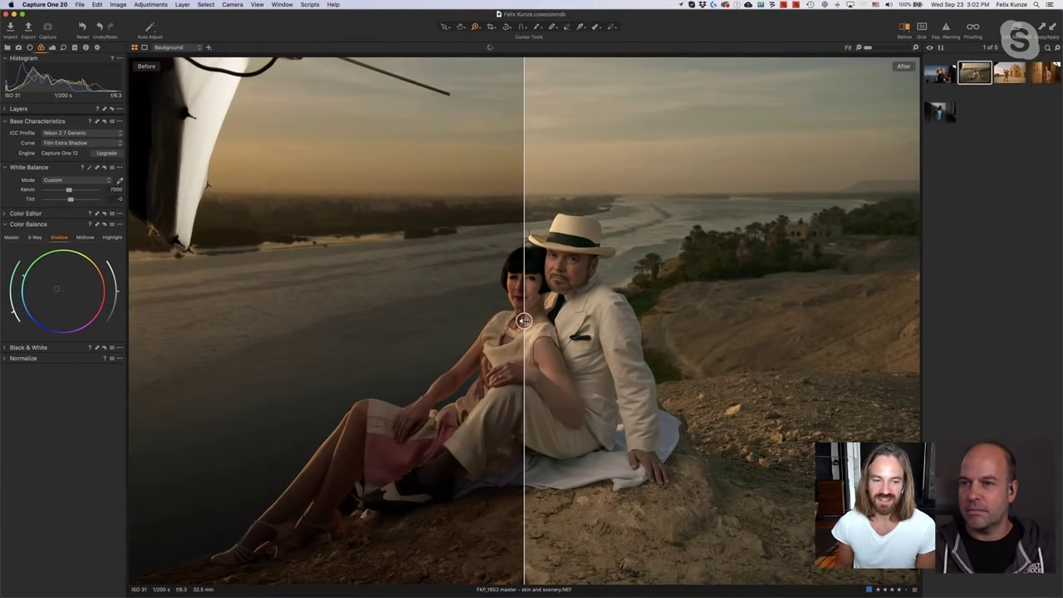
pyautogui.click(51, 47)
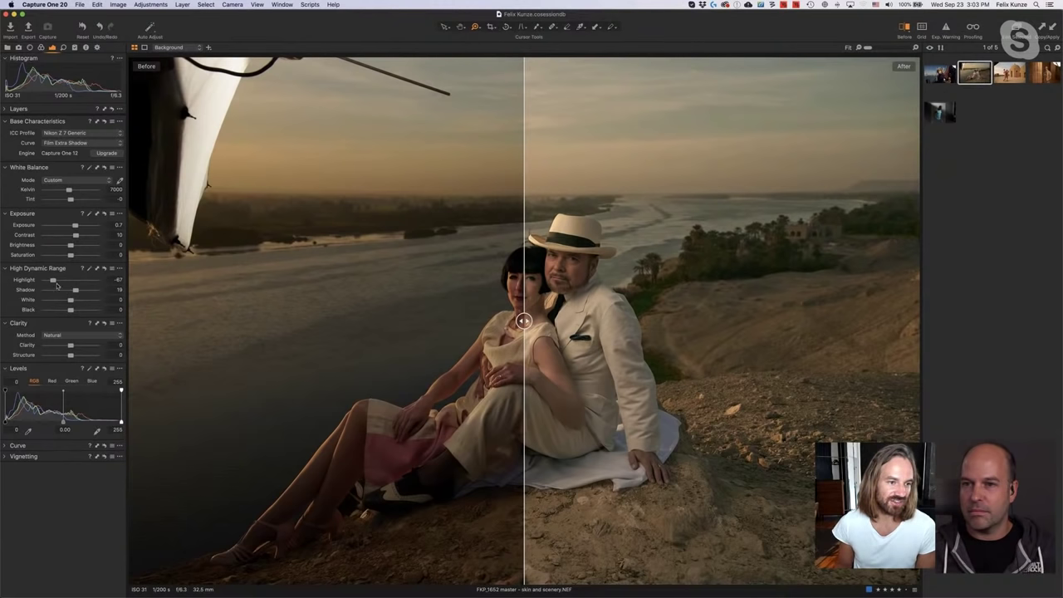
pyautogui.moveTo(523, 321); pyautogui.dragTo(566, 323)
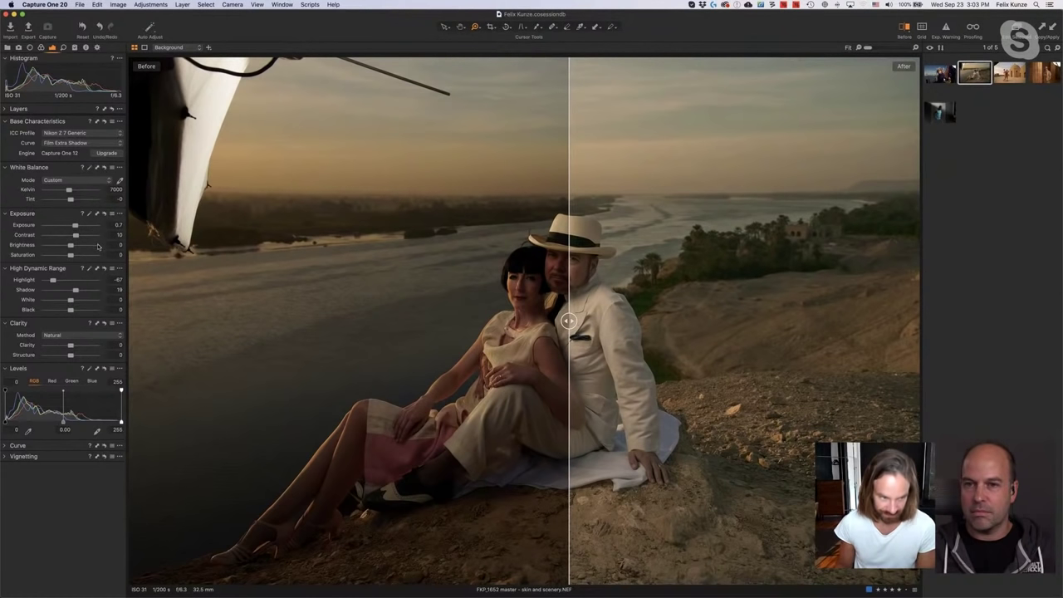
# Check the riverside photo's RGB curve and shift the before/after divider to the gap between the couple.
pyautogui.click(4, 446)
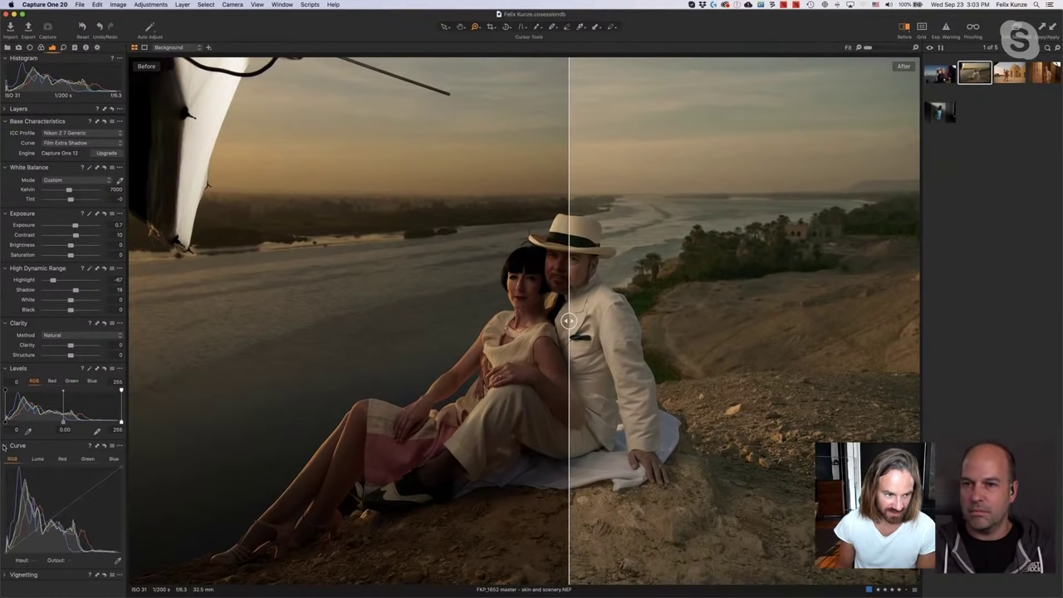
pyautogui.click(5, 446)
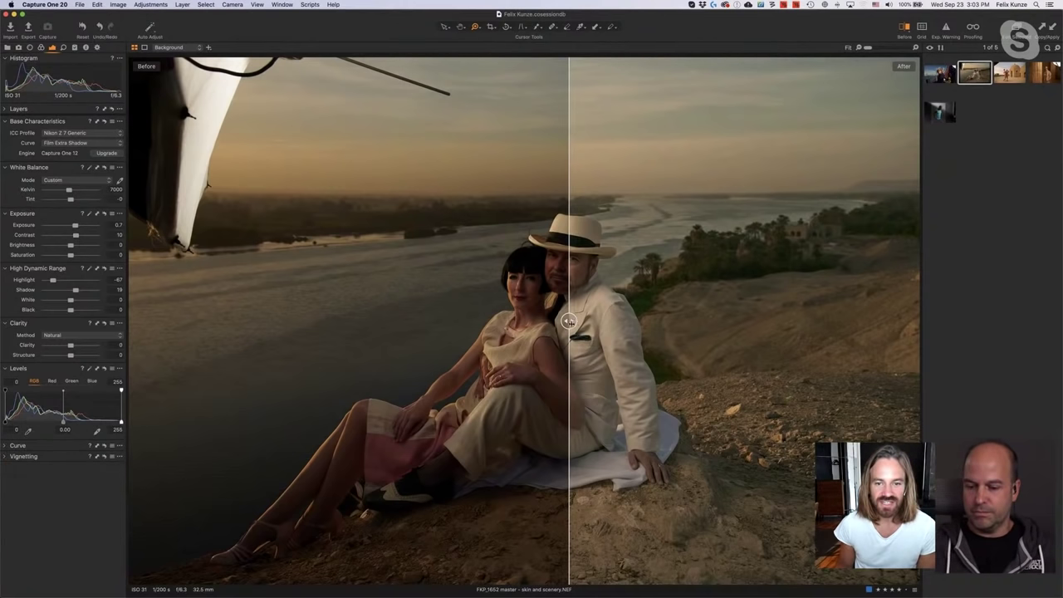
pyautogui.moveTo(569, 320); pyautogui.dragTo(541, 319)
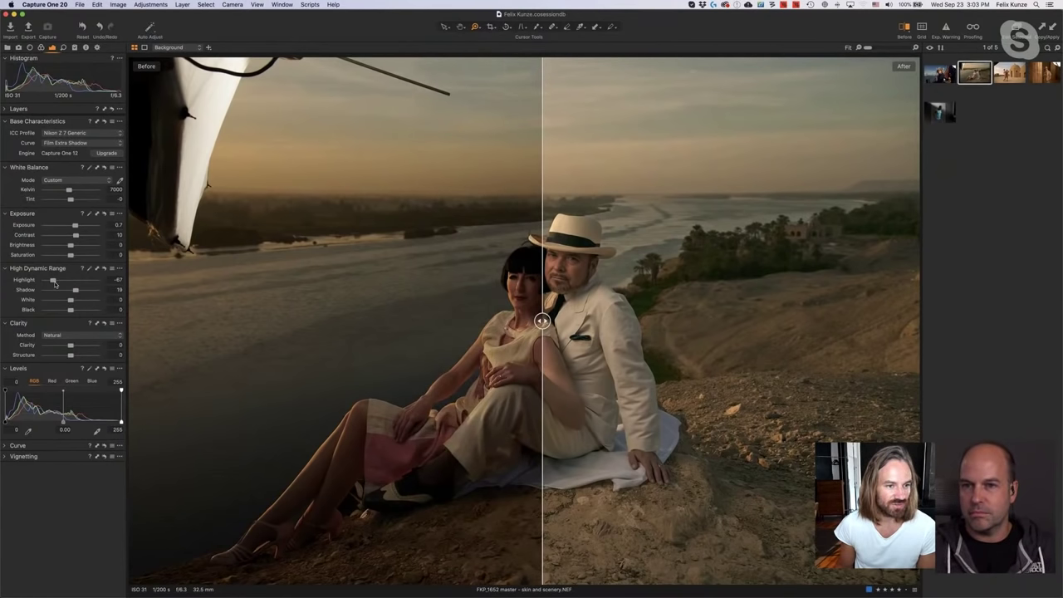
# Try a High Dynamic Range highlight value of 7 on the riverside photo, leave the split comparison, and undo the highlight change.
pyautogui.moveTo(53, 280); pyautogui.dragTo(72, 281)
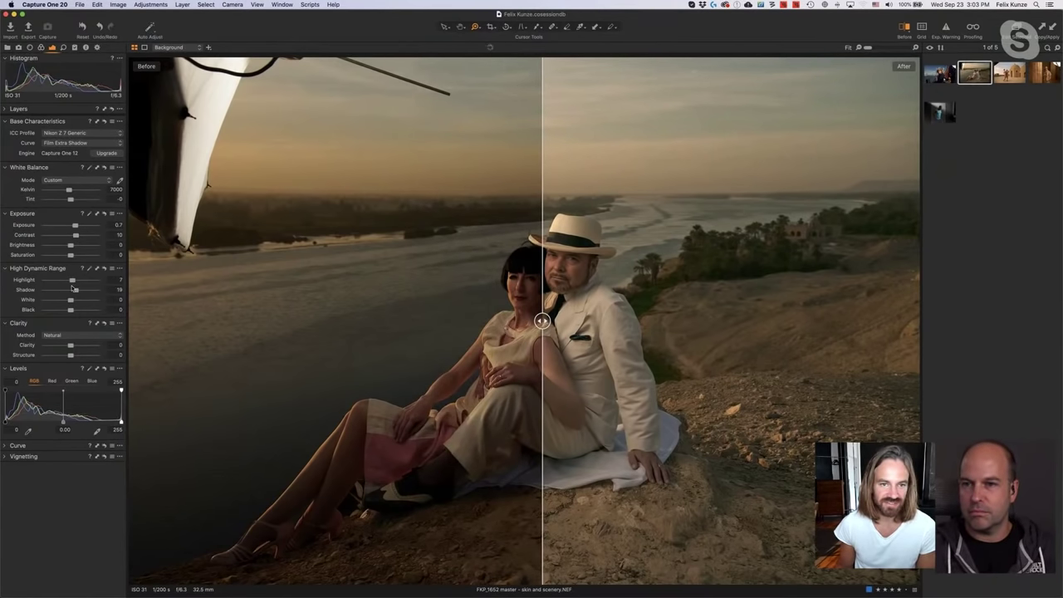
pyautogui.moveTo(542, 320); pyautogui.dragTo(254, 321)
pyautogui.click(904, 29)
pyautogui.hotkey('ctrl', 'z')
pyautogui.hotkey('ctrl', 'z')
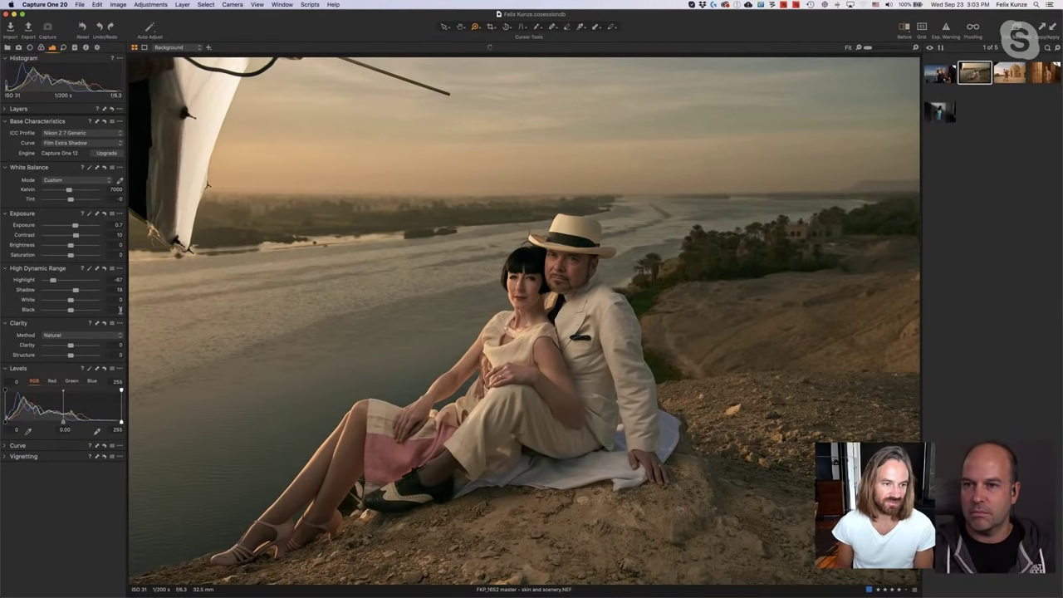
# Reset all adjustments on the riverside photo, try an exposure of 2.17, and undo both changes.
pyautogui.click(902, 29)
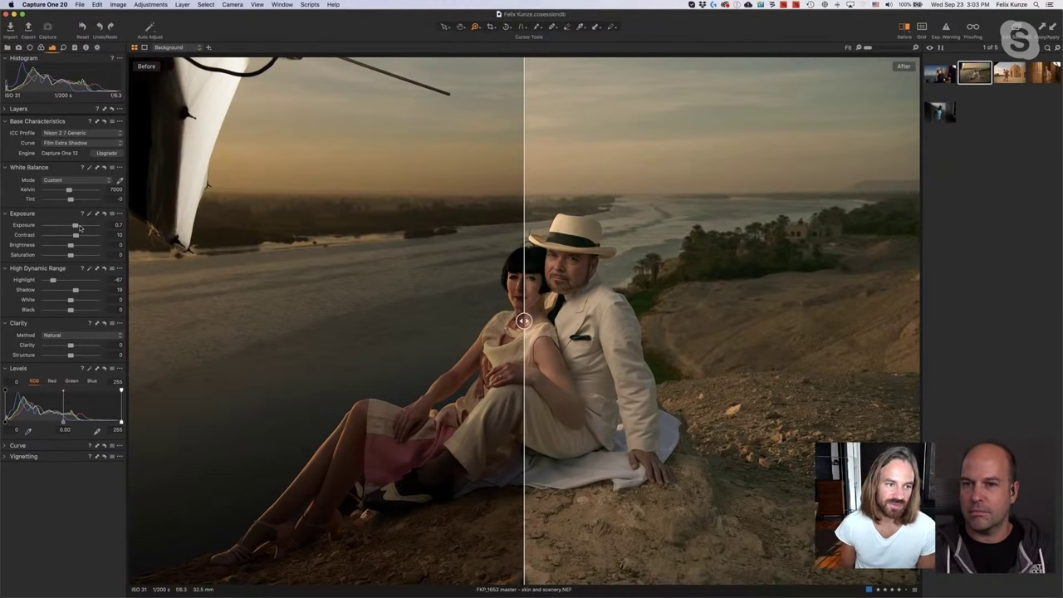
pyautogui.press('super+r')
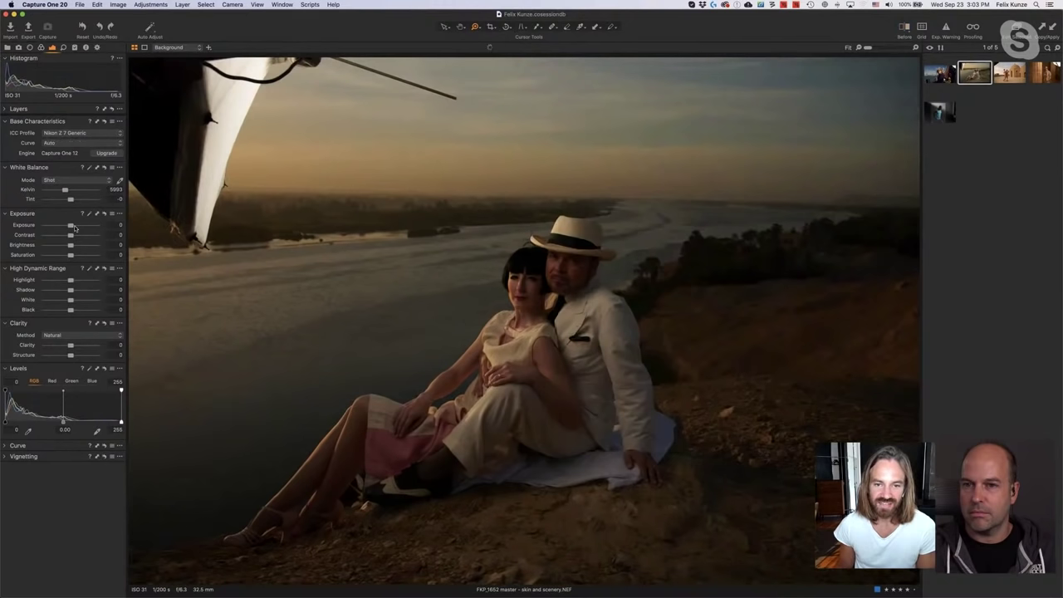
pyautogui.moveTo(77, 226); pyautogui.dragTo(88, 228)
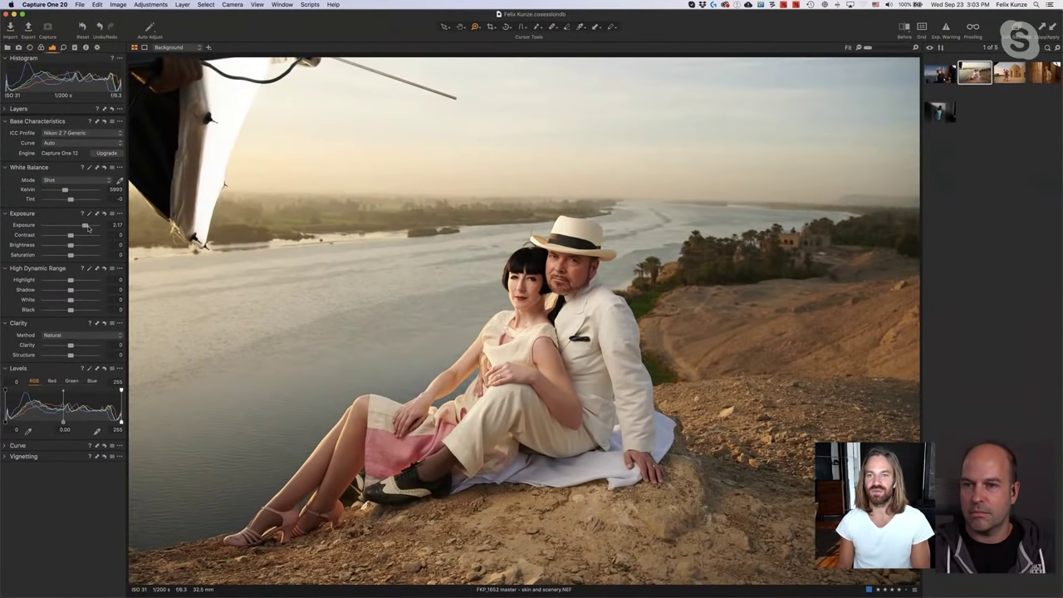
pyautogui.press('super+z')
pyautogui.press('super+z')
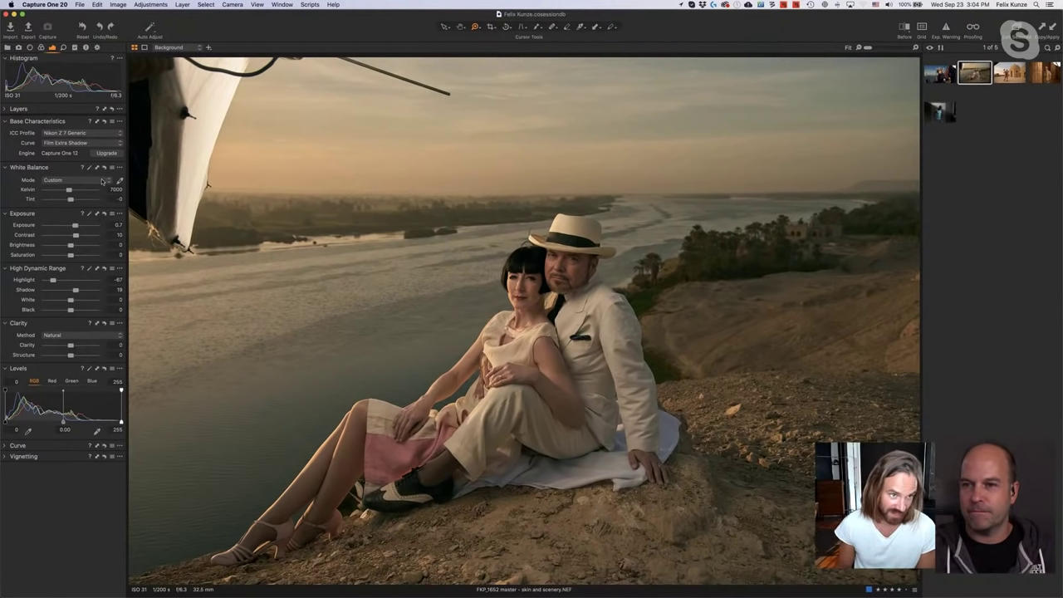
# Upgrade the riverside photo's processing engine to Capture One 20 and choose the Film Extra Shadow curve.
pyautogui.click(104, 167)
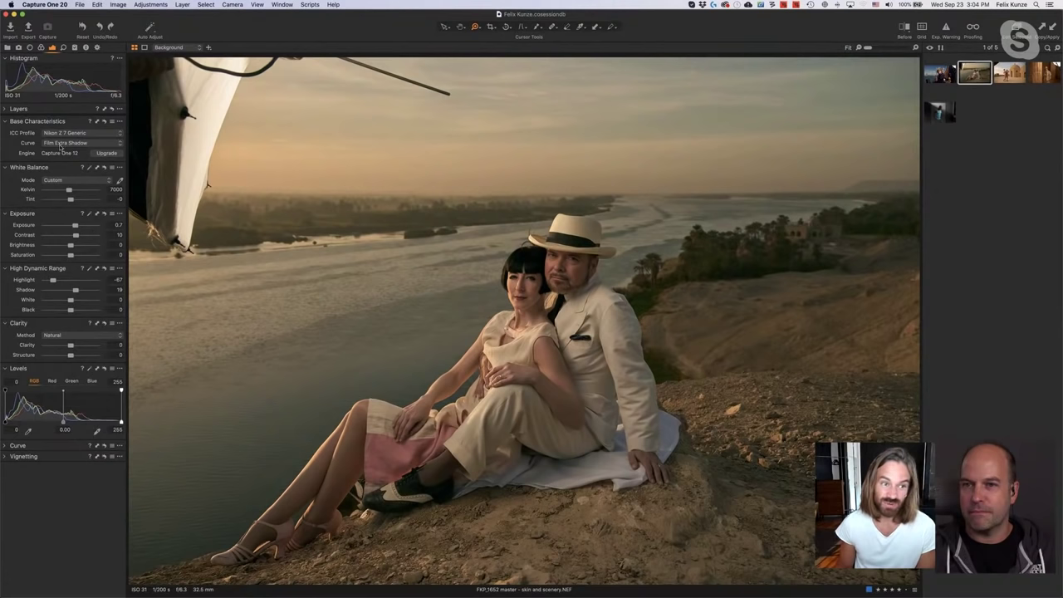
pyautogui.click(97, 154)
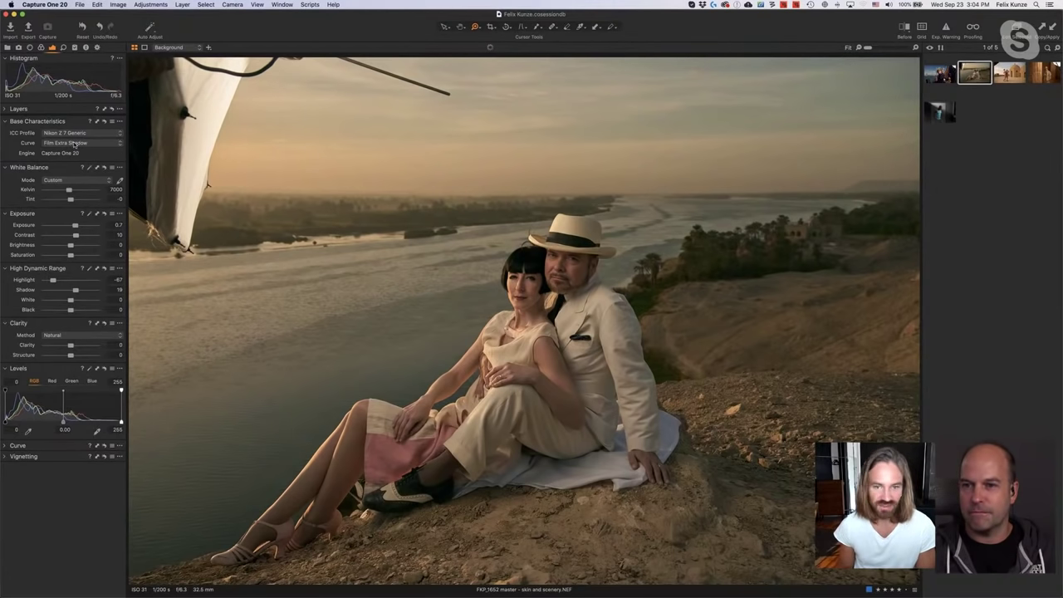
pyautogui.click(74, 144)
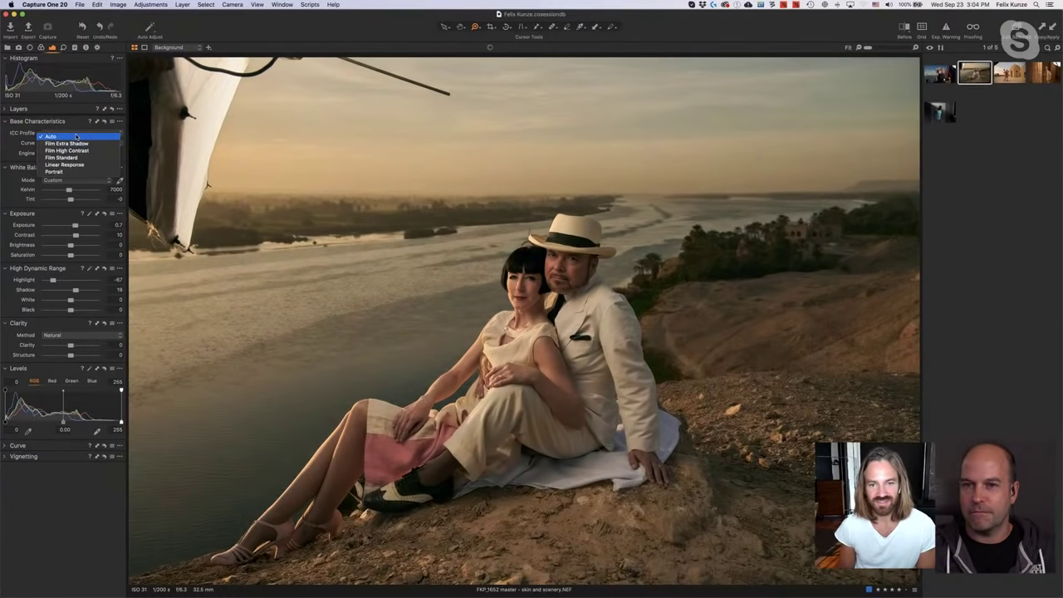
pyautogui.click(72, 143)
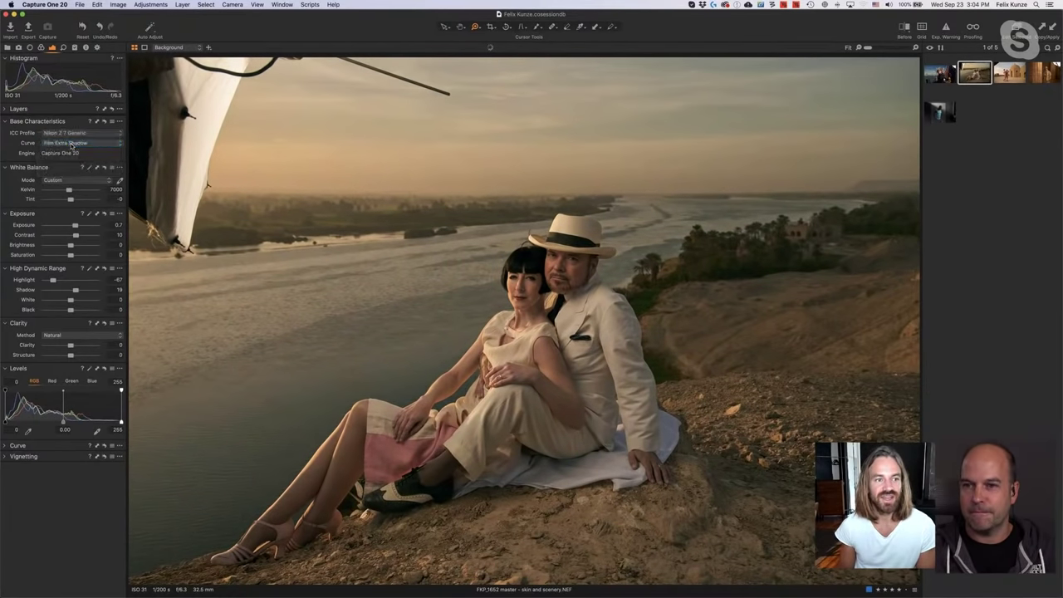
# Switch to Finder, preview the finished FKP_1652 JPEG from the Egypt folder, and close the preview.
pyautogui.press('super+Tab')
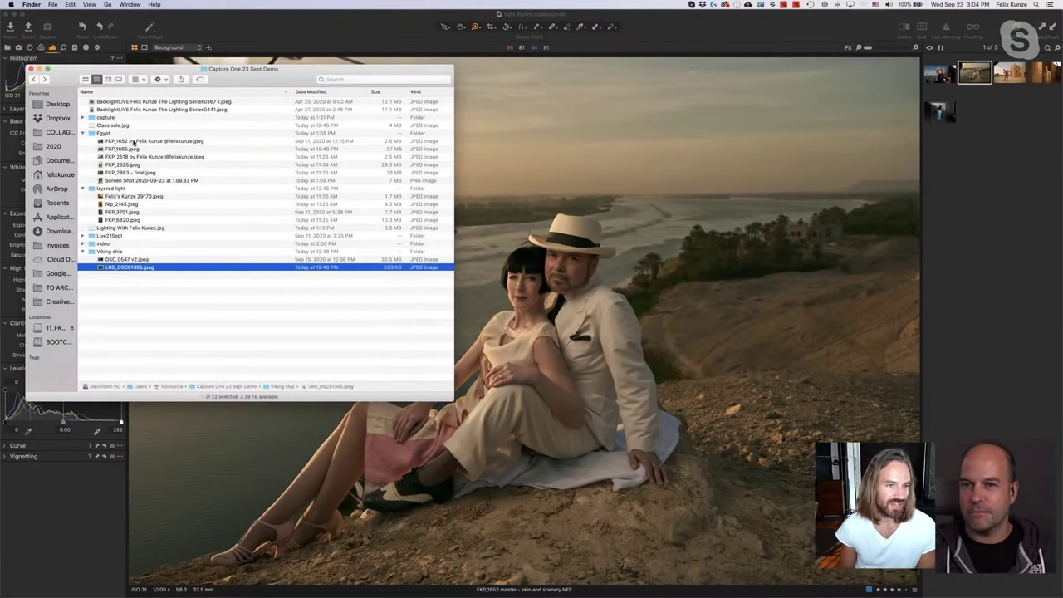
pyautogui.click(133, 141)
pyautogui.press('space')
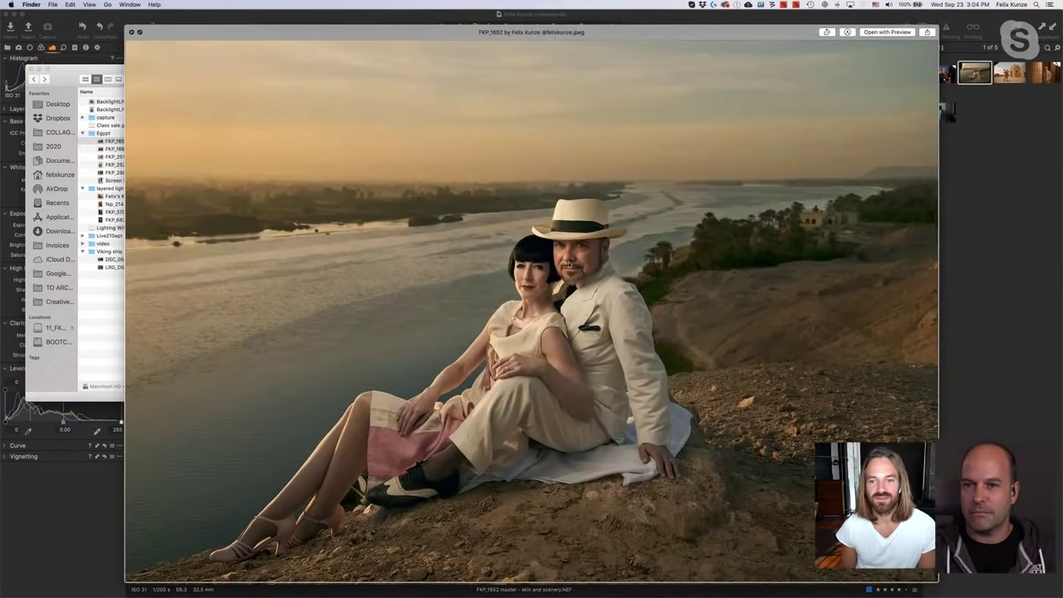
pyautogui.press('space')
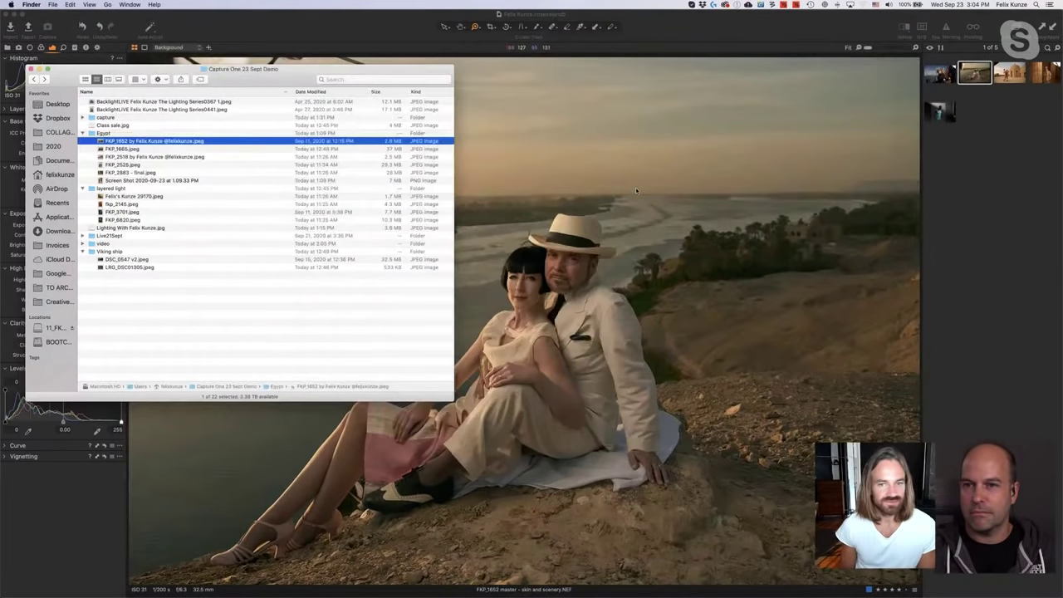
# Open the FKP_2518 dancing couple photo in Capture One and sweep the before/after split across the couple and domed building.
pyautogui.click(1007, 87)
pyautogui.press('Right')
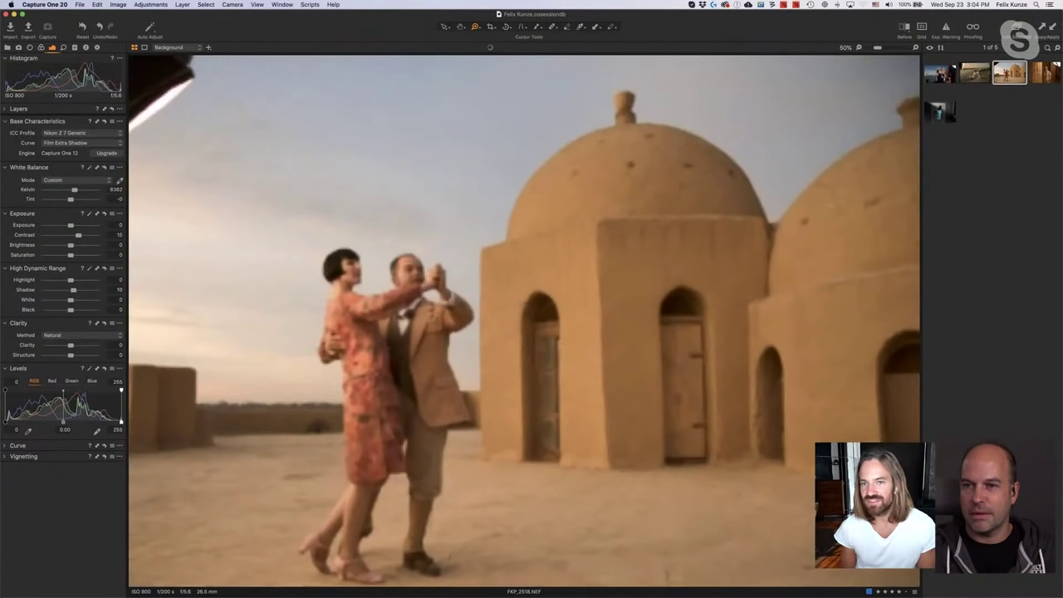
pyautogui.click(905, 28)
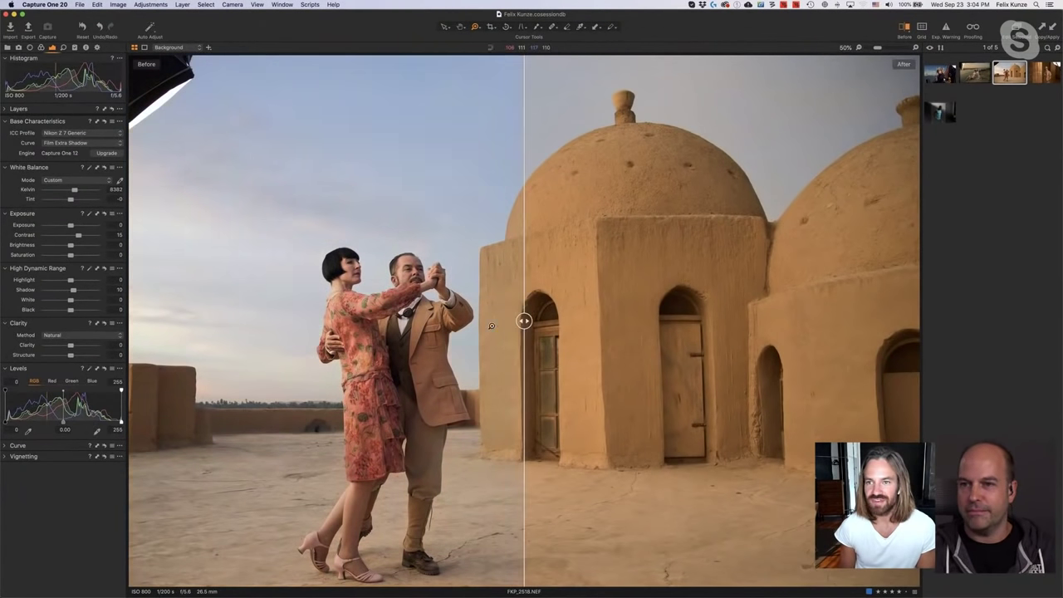
pyautogui.moveTo(524, 319); pyautogui.dragTo(215, 361)
pyautogui.moveTo(307, 360); pyautogui.dragTo(582, 445)
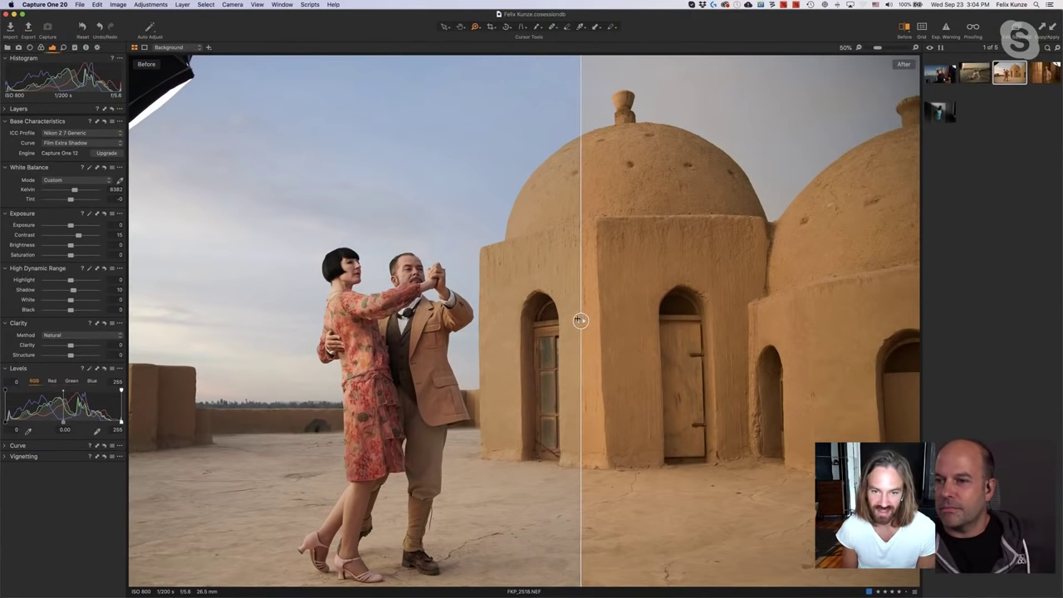
pyautogui.moveTo(581, 320); pyautogui.dragTo(512, 366)
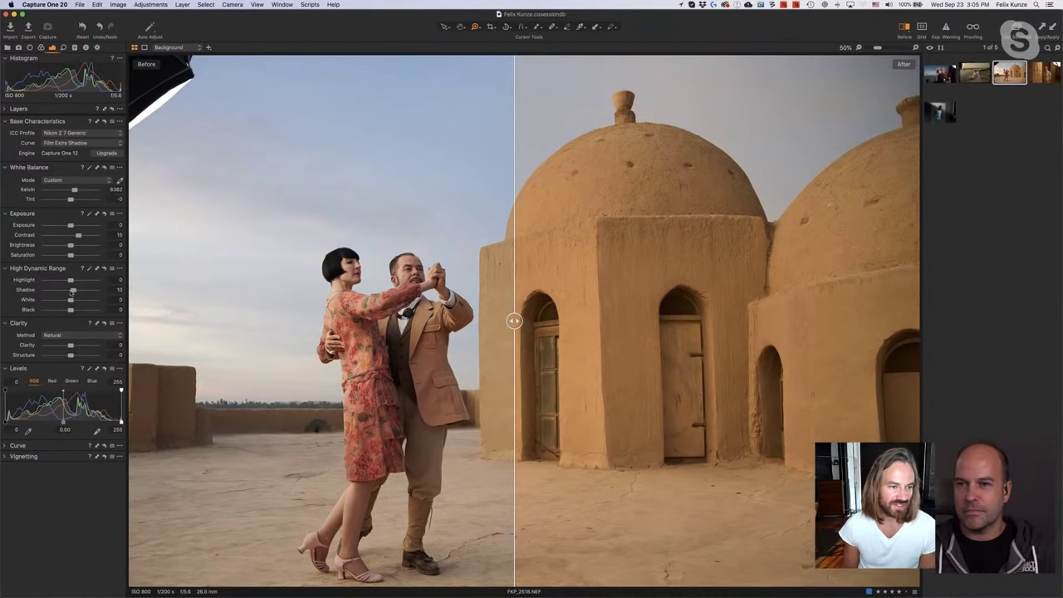
# Inspect the dancing couple photo's Shadow and Midtone color balance, and compare its before and after across the couple.
pyautogui.click(41, 48)
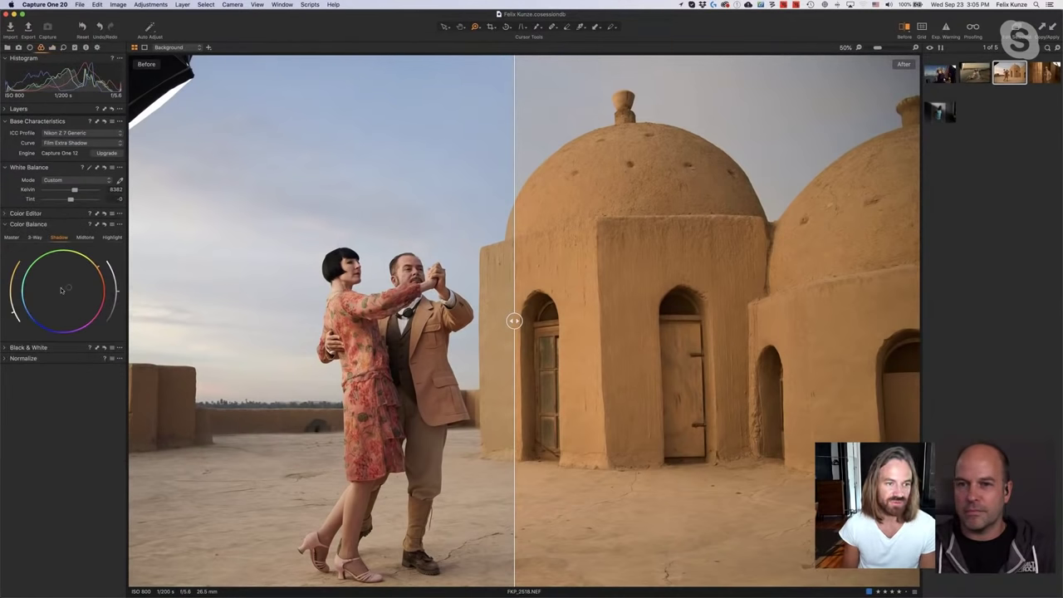
pyautogui.click(83, 240)
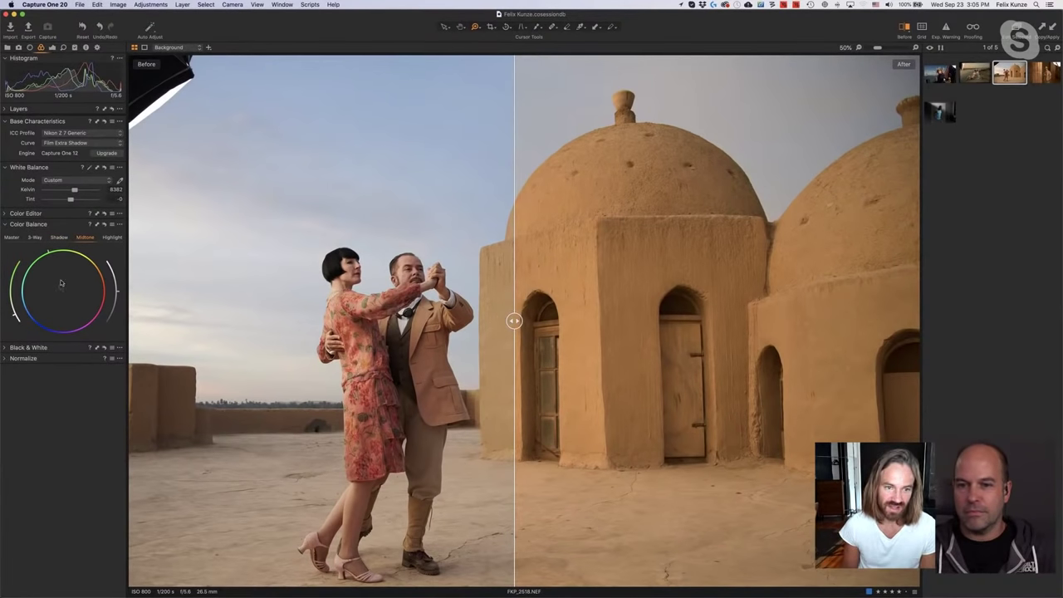
pyautogui.moveTo(515, 320); pyautogui.dragTo(284, 352)
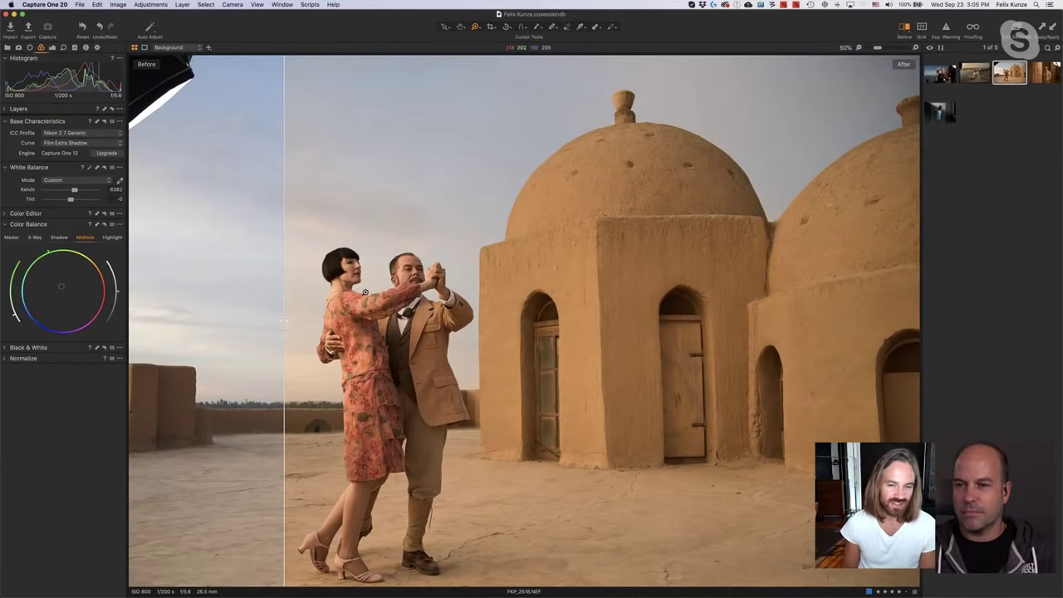
pyautogui.moveTo(285, 321)
pyautogui.mouseDown()
pyautogui.moveTo(703, 315)
pyautogui.moveTo(365, 311)
pyautogui.moveTo(698, 316)
pyautogui.moveTo(299, 332)
pyautogui.mouseUp()
pyautogui.moveTo(516, 364); pyautogui.dragTo(498, 320)
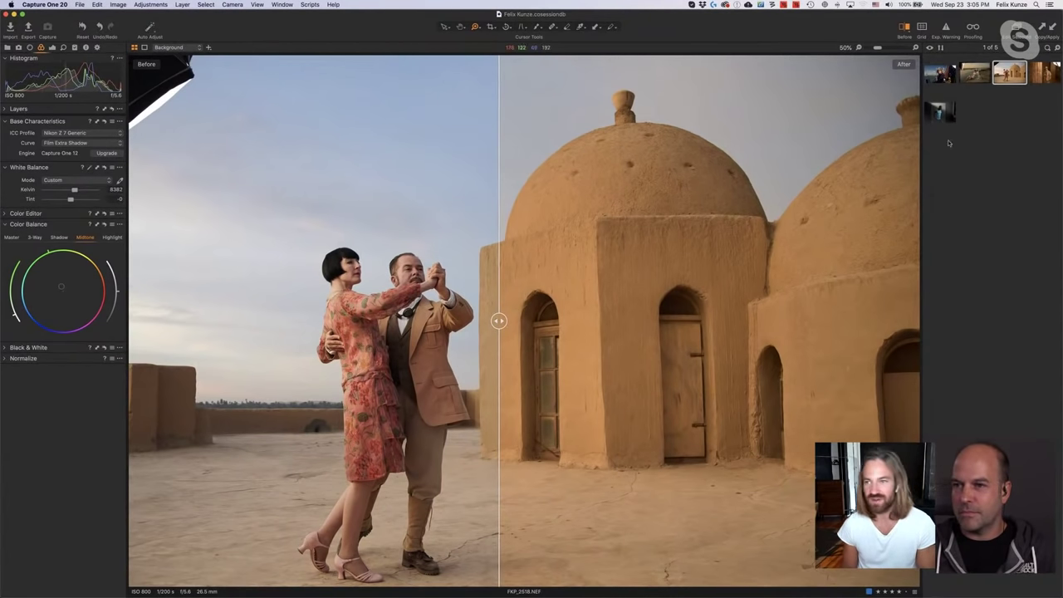
# Open the temple portrait of the man in the hat, compare its before and after across the pillars, and close the comparison.
pyautogui.press('Right')
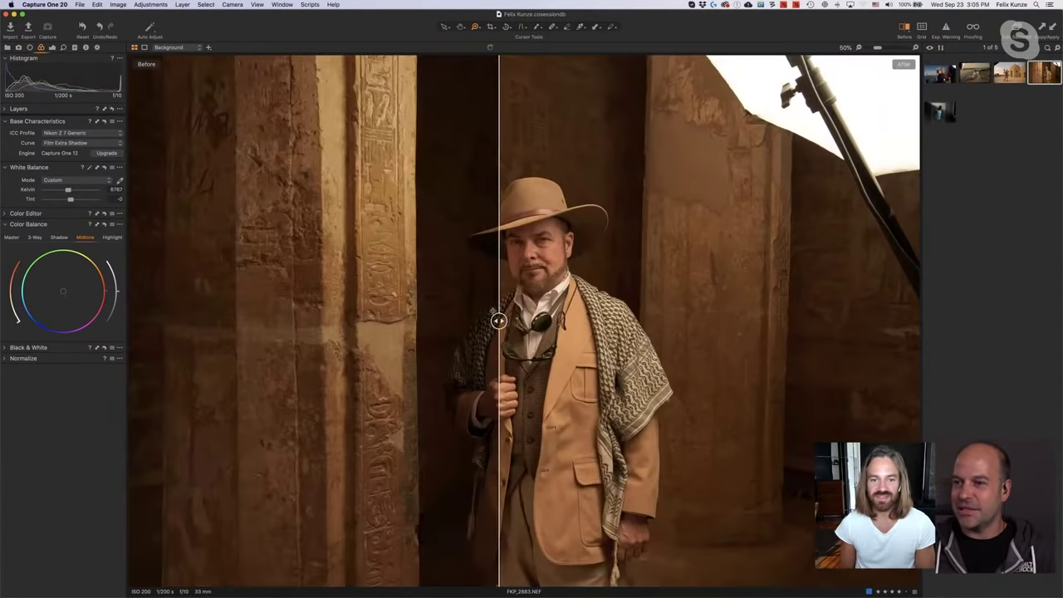
pyautogui.moveTo(498, 320)
pyautogui.mouseDown()
pyautogui.moveTo(600, 320)
pyautogui.moveTo(484, 321)
pyautogui.moveTo(664, 321)
pyautogui.moveTo(154, 321)
pyautogui.moveTo(659, 321)
pyautogui.moveTo(275, 320)
pyautogui.moveTo(516, 320)
pyautogui.mouseUp()
pyautogui.click(387, 379)
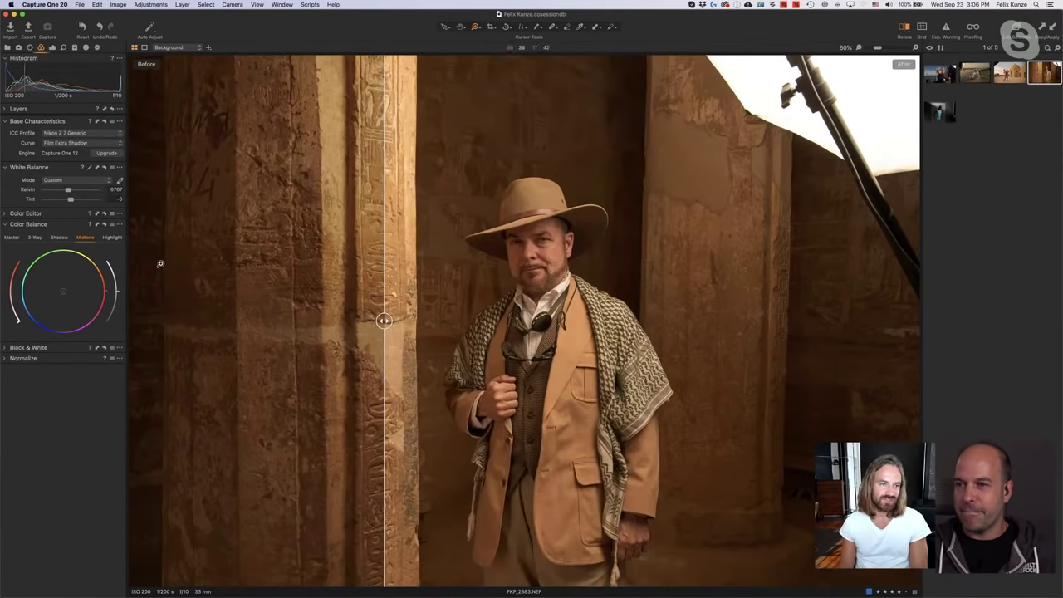
pyautogui.click(104, 167)
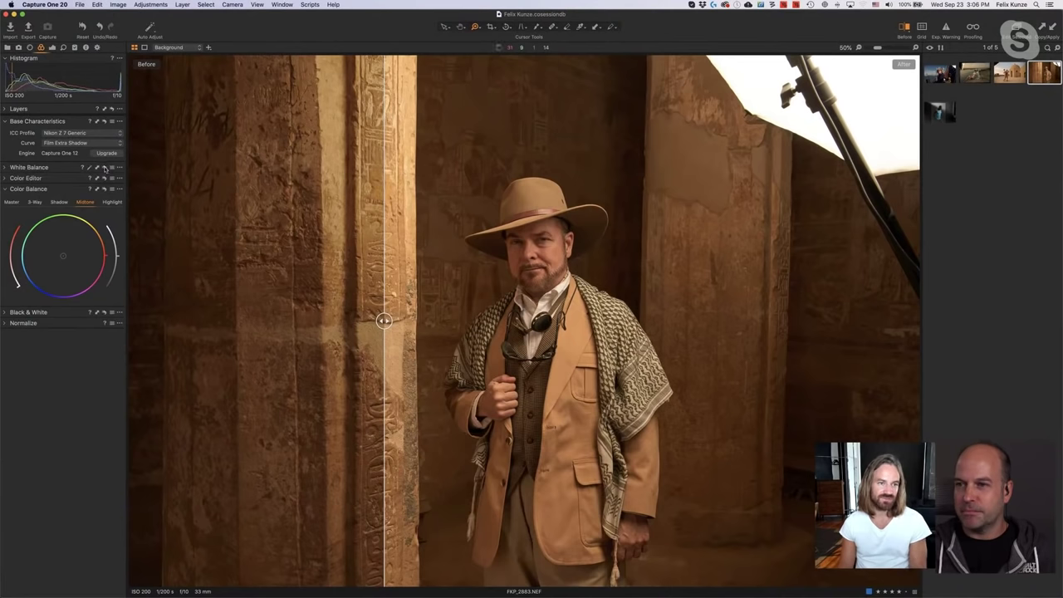
pyautogui.moveTo(384, 320); pyautogui.dragTo(776, 321)
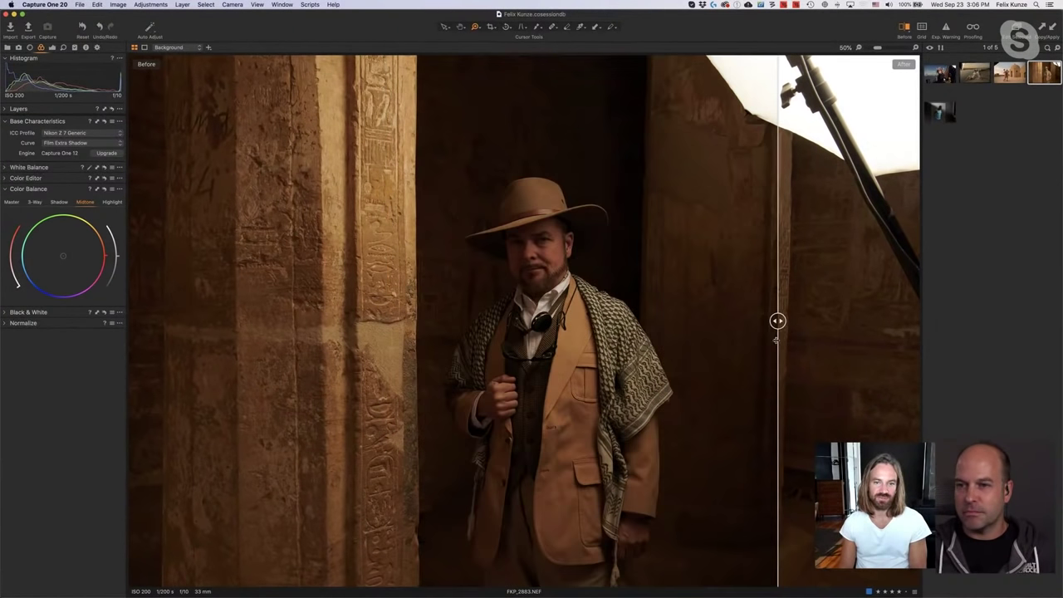
pyautogui.press('y')
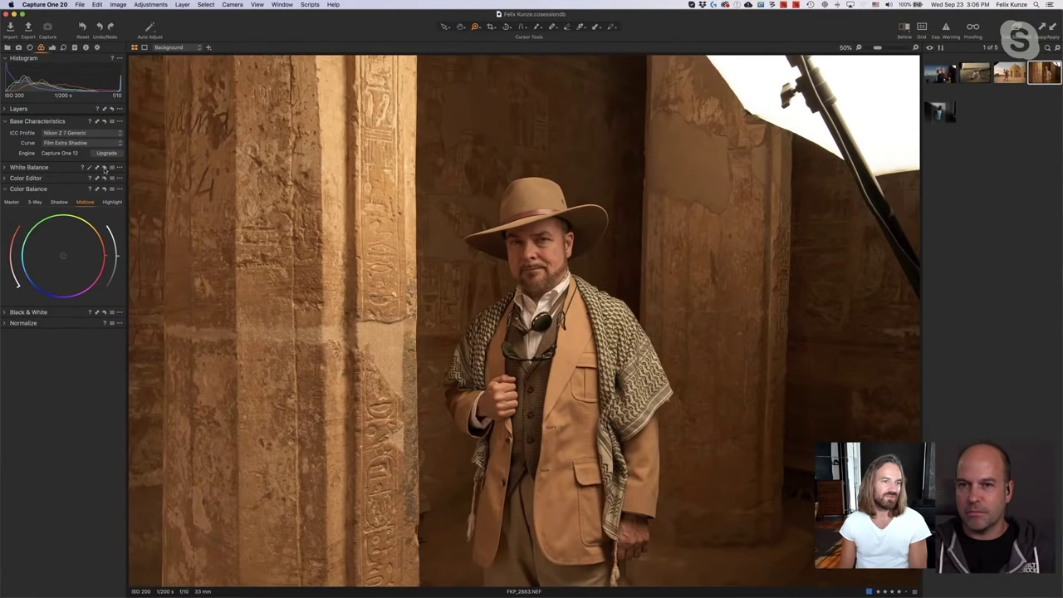
# Try the Shot white balance mode on the temple portrait and undo it.
pyautogui.click(5, 167)
pyautogui.click(79, 180)
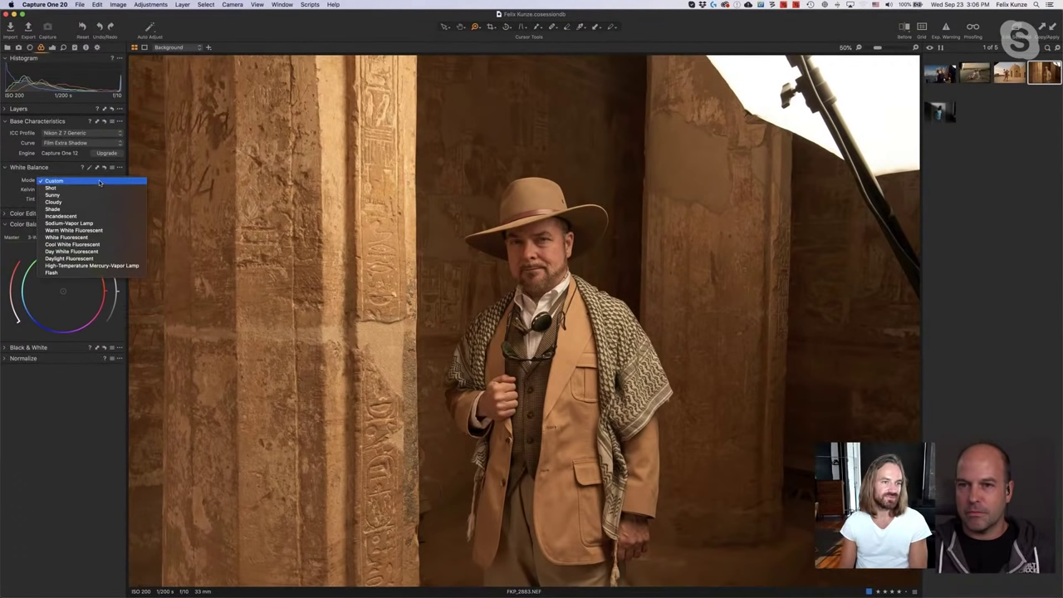
pyautogui.click(88, 189)
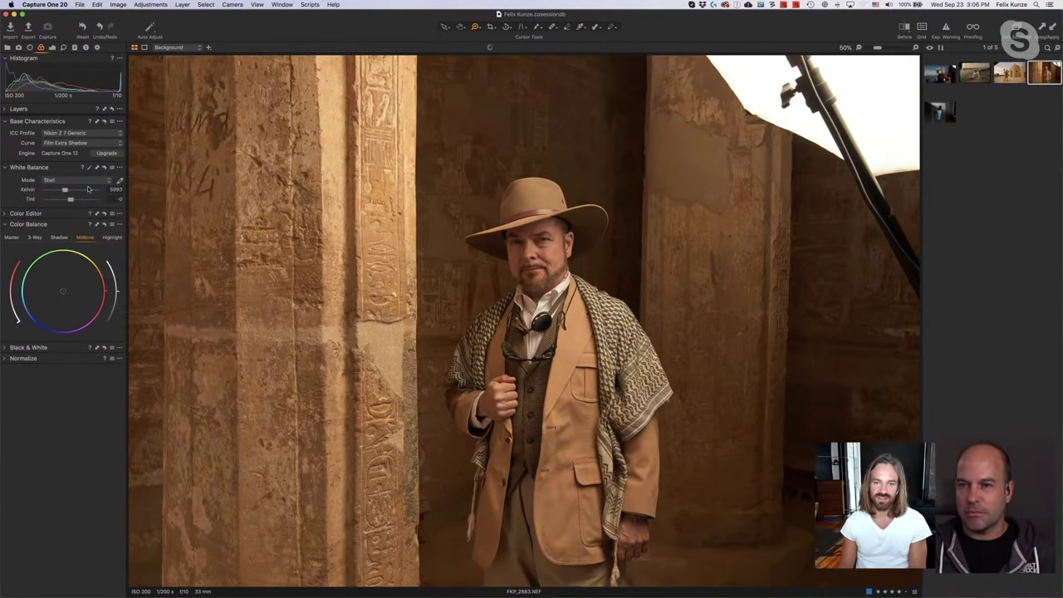
pyautogui.press('super+z')
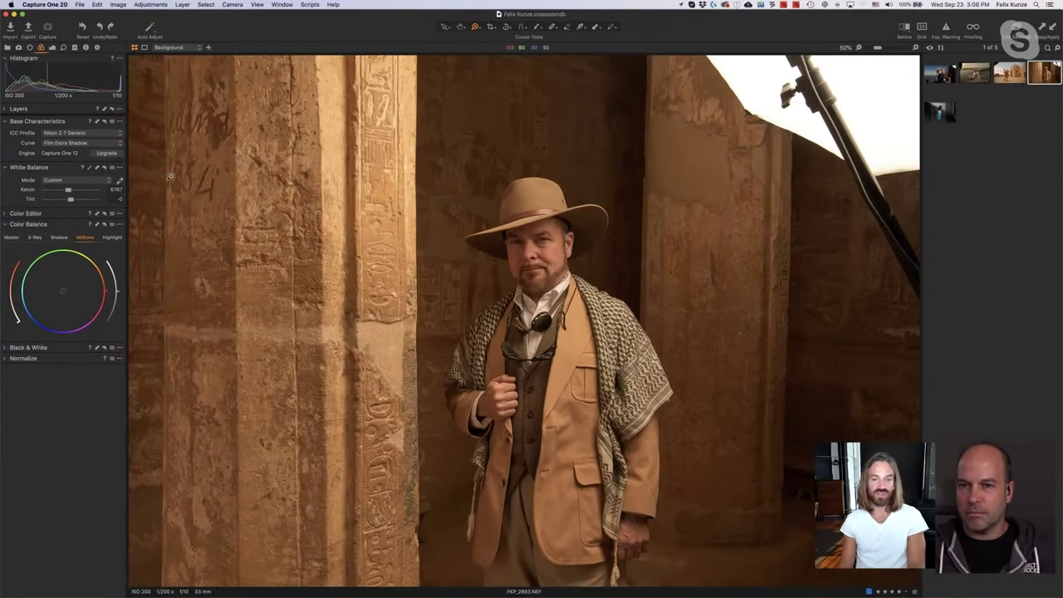
# Check the temple portrait's exposure and Shadow color balance, reset all its adjustments, and undo the reset.
pyautogui.click(52, 48)
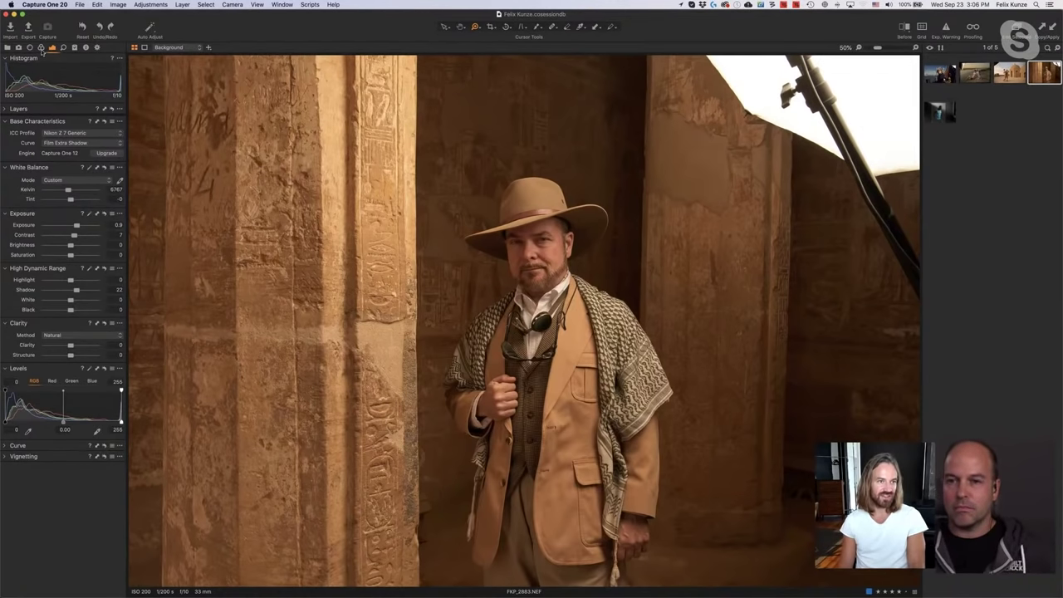
pyautogui.click(40, 47)
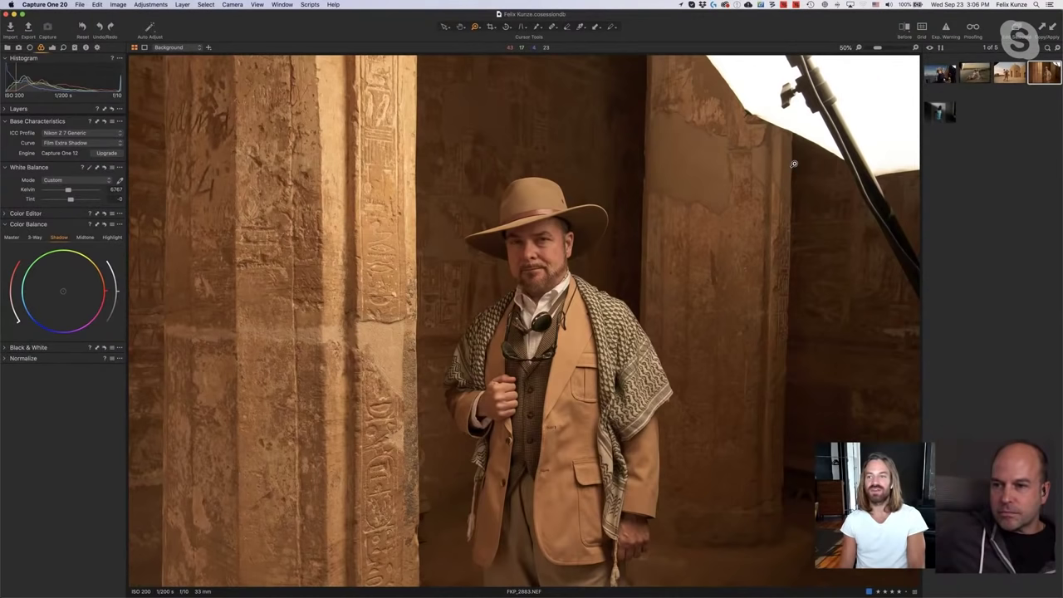
pyautogui.press('super+r')
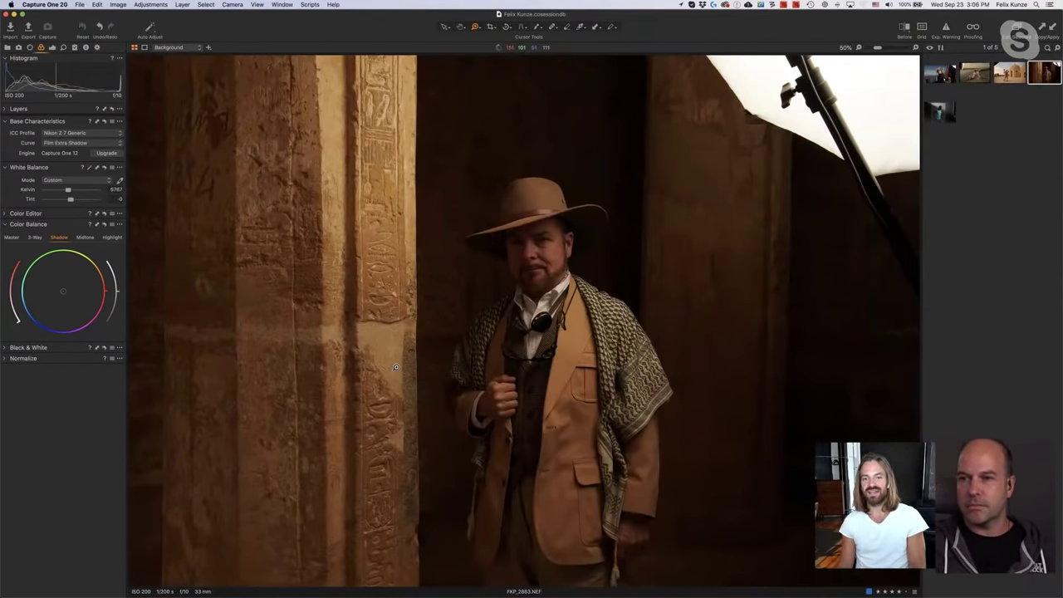
pyautogui.press('super+z')
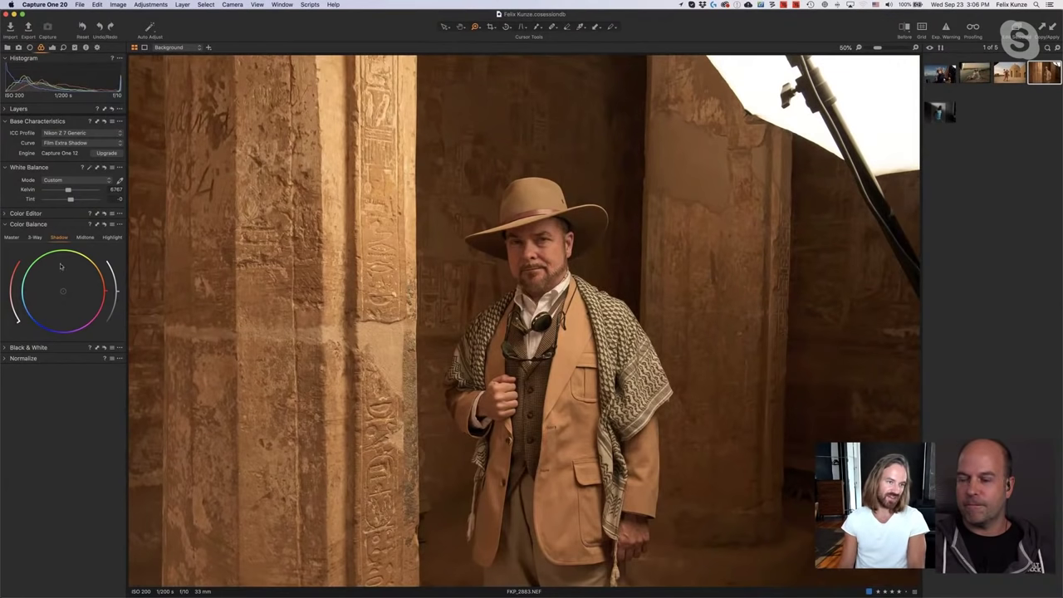
# Show the temple portrait's exposure settings and sweep the before/after split across the man and carved pillars.
pyautogui.click(53, 49)
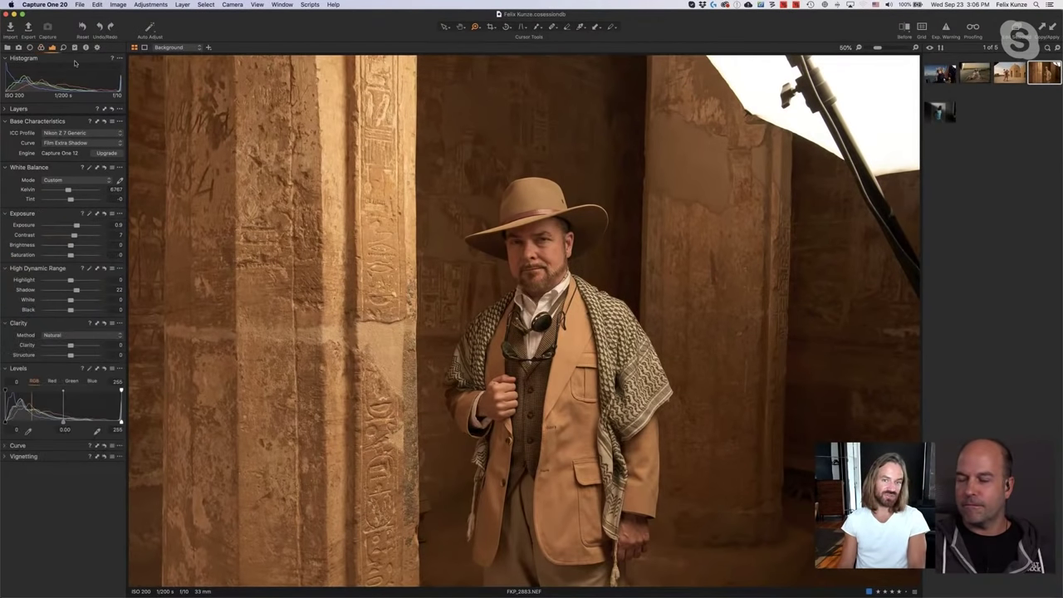
pyautogui.click(904, 29)
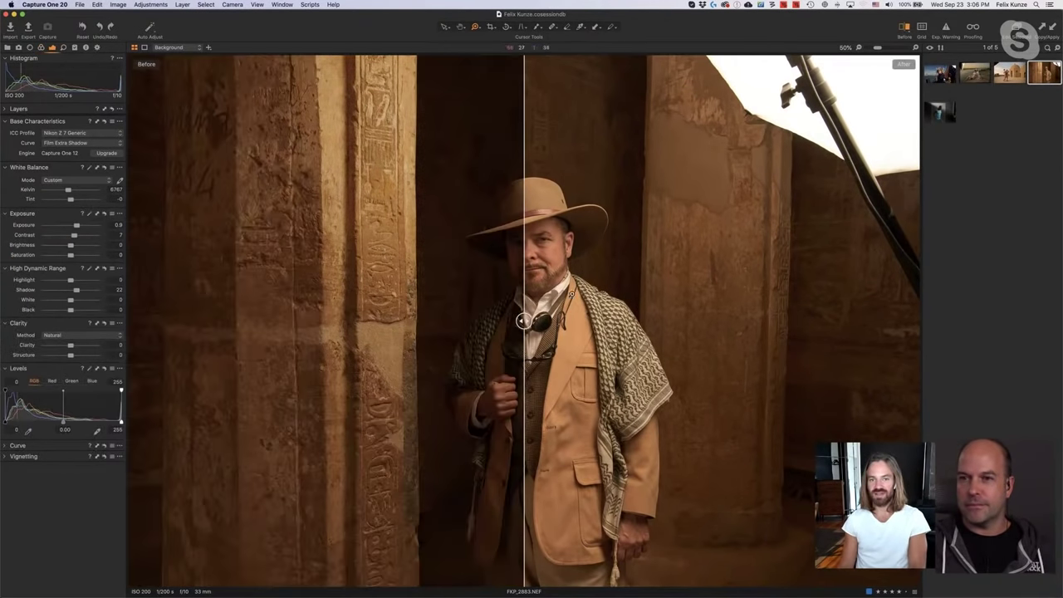
pyautogui.moveTo(524, 321); pyautogui.dragTo(316, 381)
pyautogui.moveTo(437, 387); pyautogui.dragTo(566, 404)
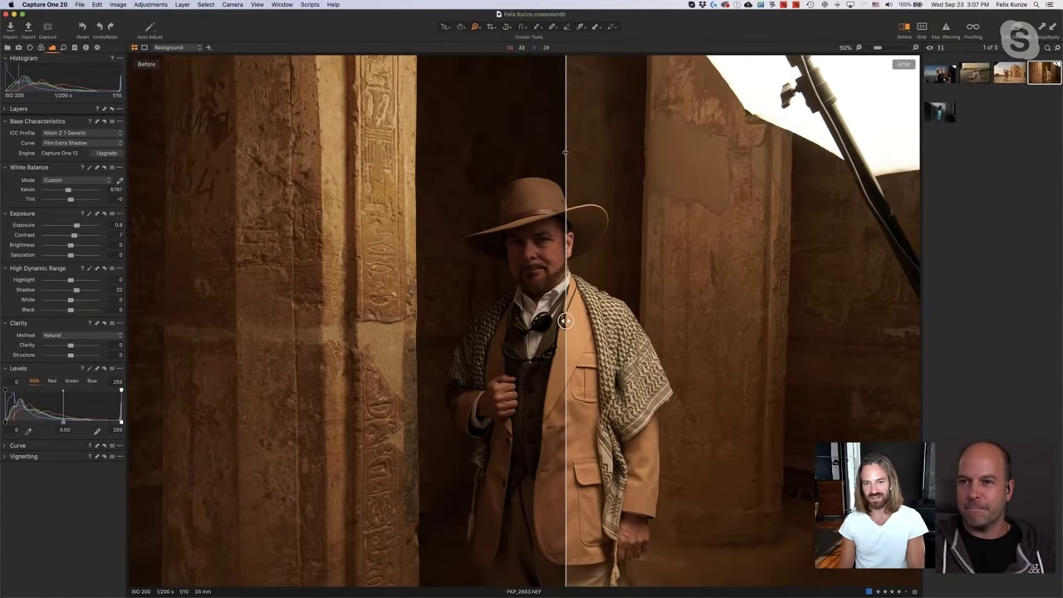
pyautogui.moveTo(565, 321); pyautogui.dragTo(220, 321)
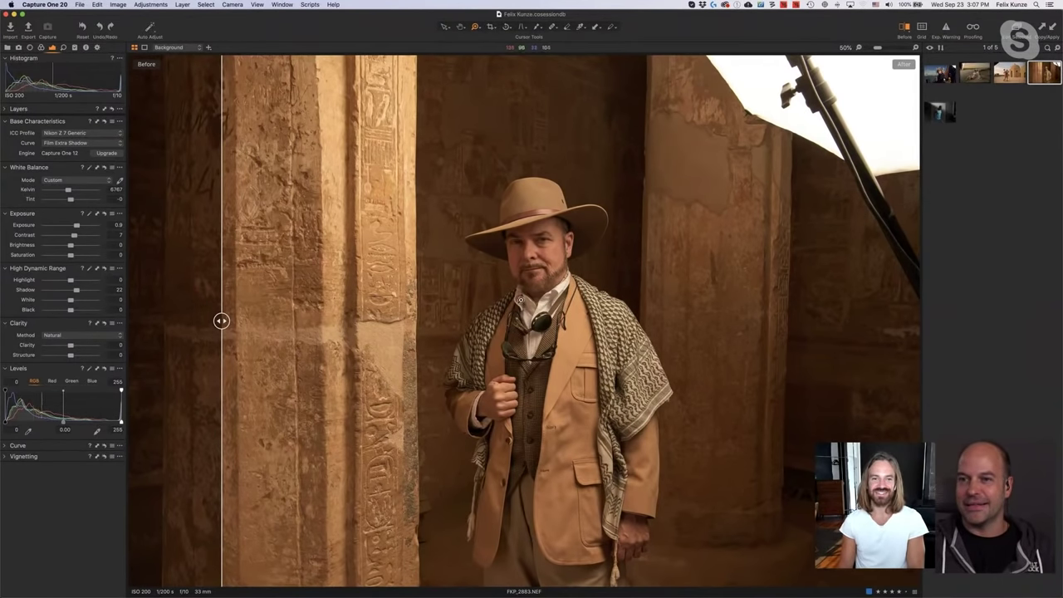
pyautogui.moveTo(222, 320); pyautogui.dragTo(417, 361)
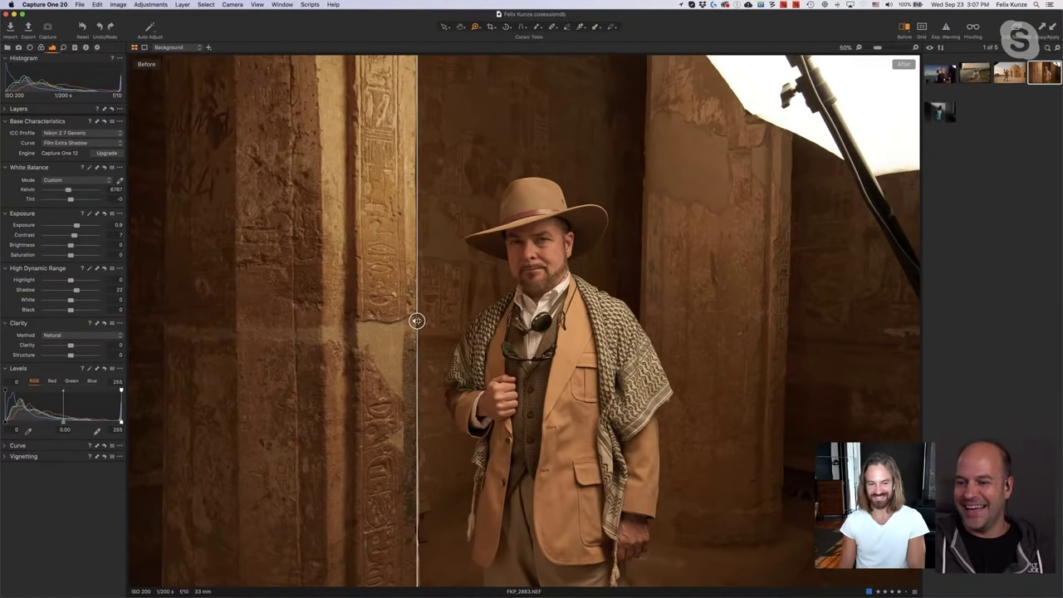
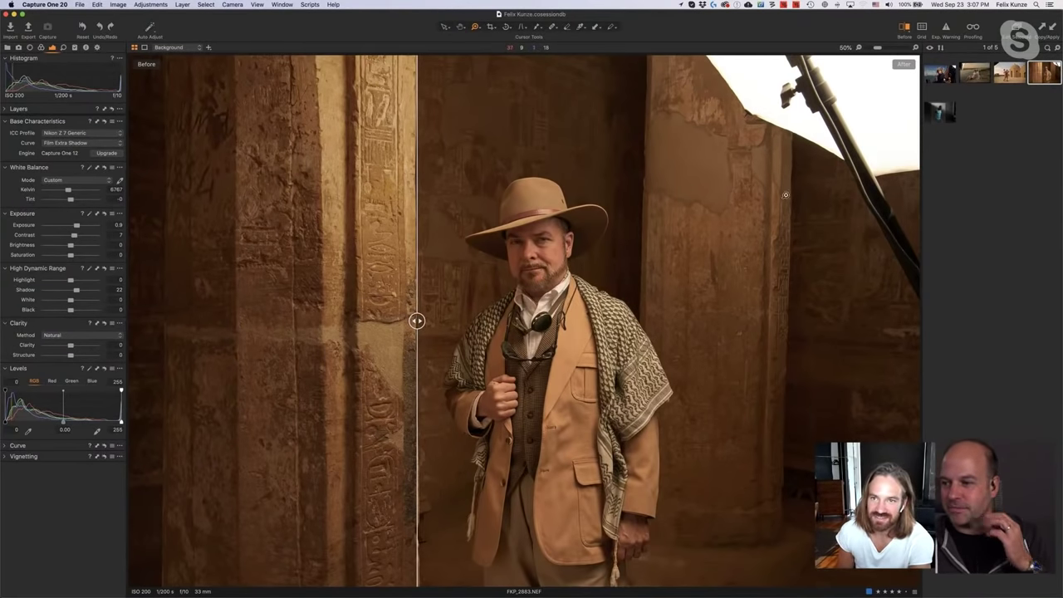
# Open the FKP_3701 blue tank top portrait, sweep the before/after split across the model, and close the comparison.
pyautogui.click(951, 112)
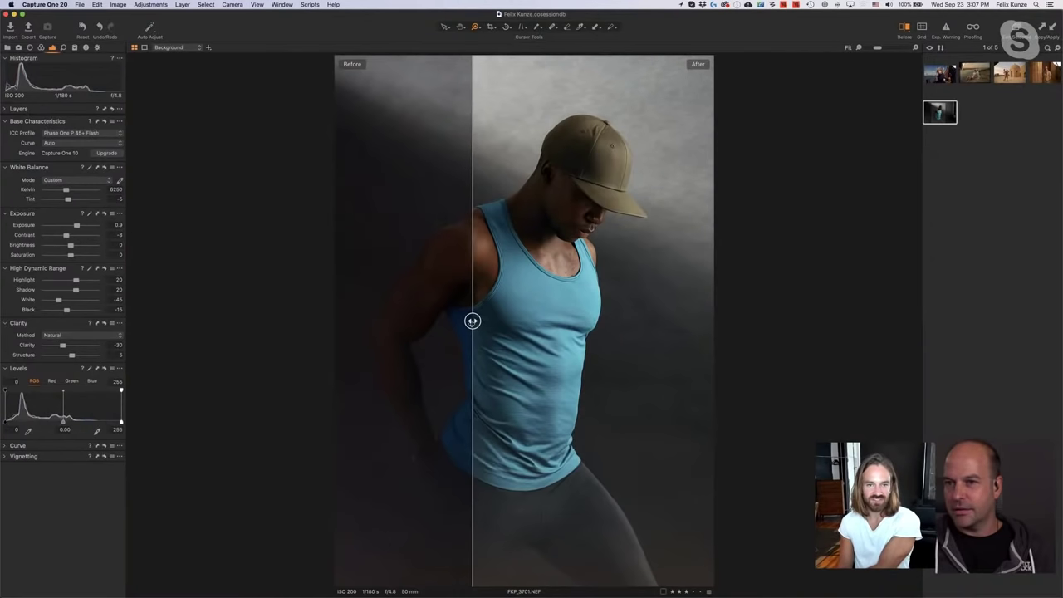
pyautogui.moveTo(472, 321); pyautogui.dragTo(313, 295)
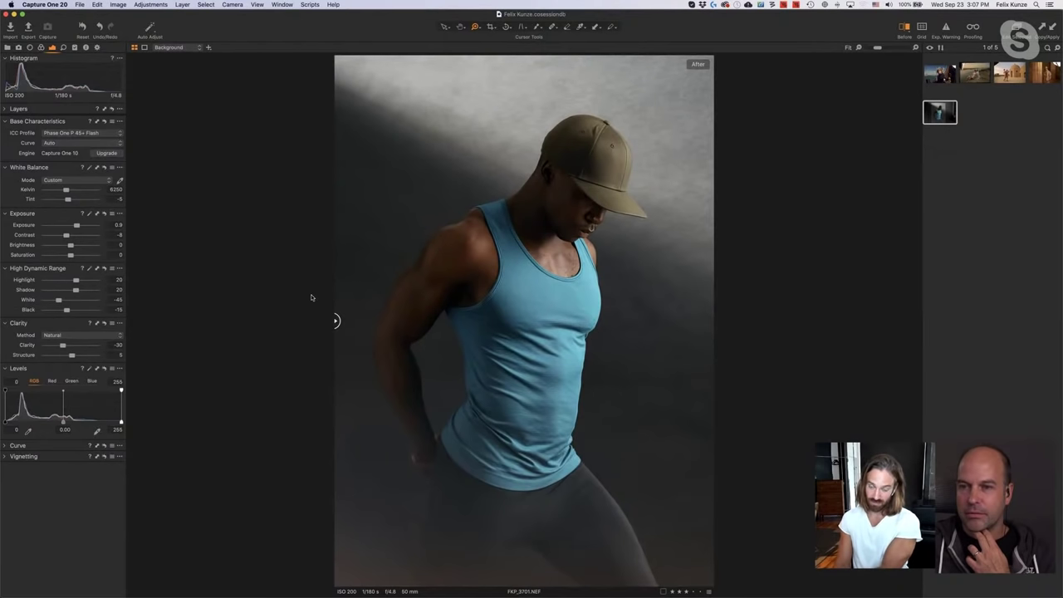
pyautogui.moveTo(335, 321); pyautogui.dragTo(598, 321)
pyautogui.moveTo(586, 358); pyautogui.dragTo(310, 393)
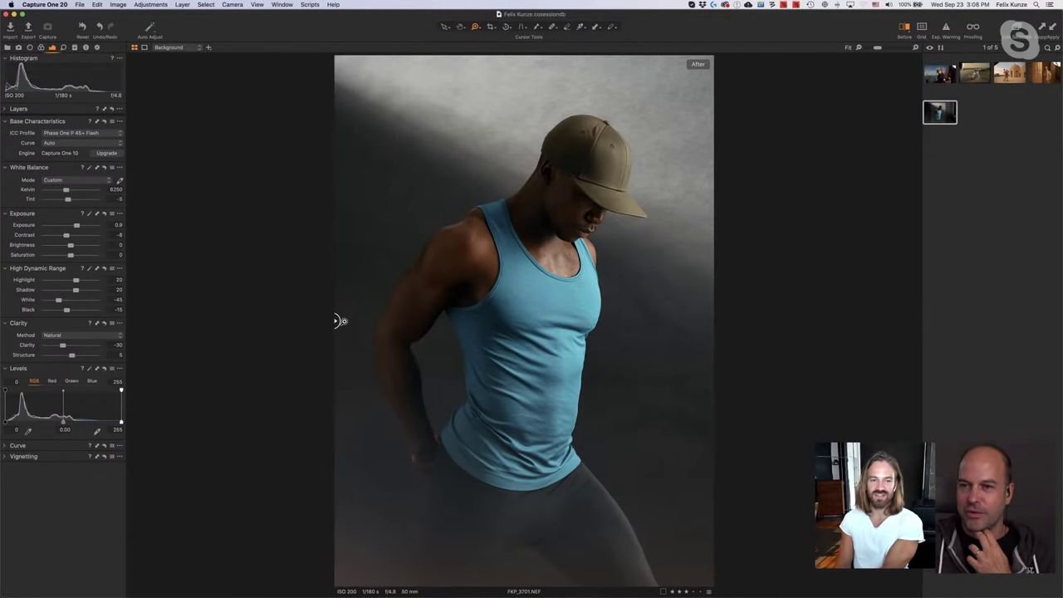
pyautogui.moveTo(336, 321); pyautogui.dragTo(557, 321)
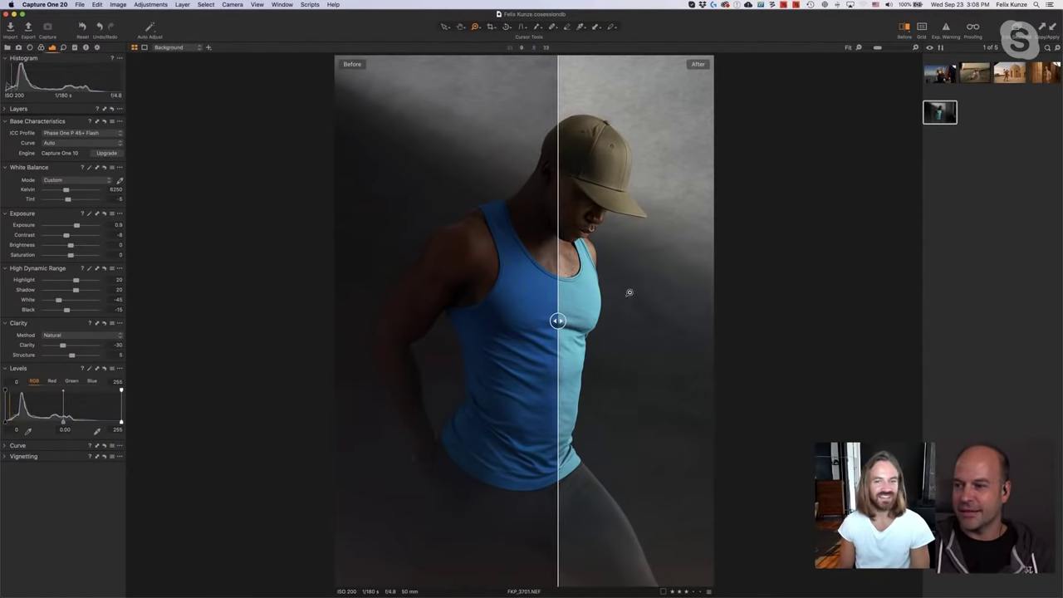
pyautogui.click(904, 28)
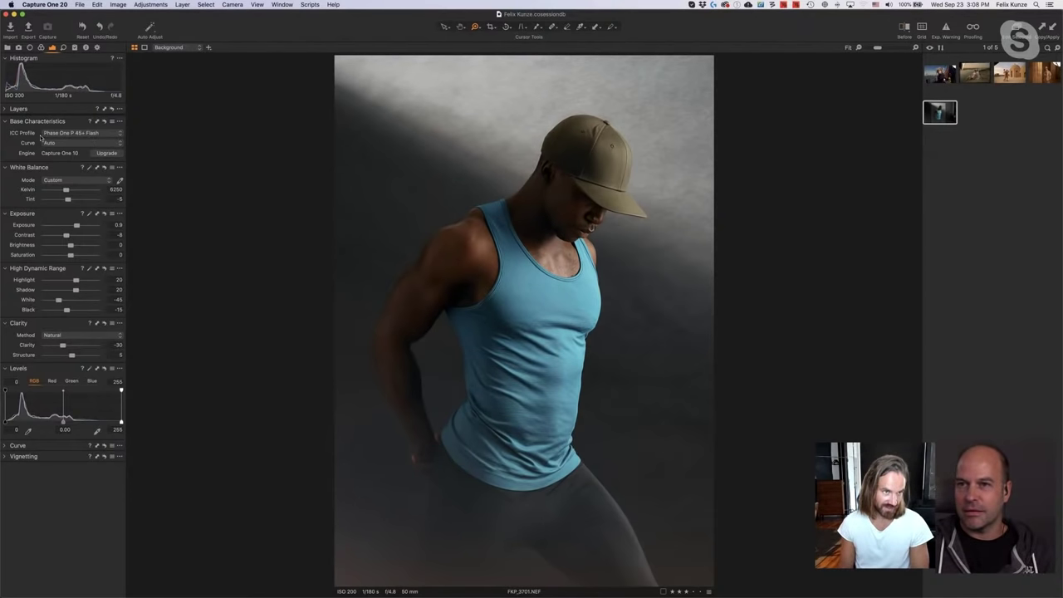
# Try the Nikon D810 Generic ICC profile on the tank top portrait and return to Phase One P 45+ Flash.
pyautogui.click(85, 135)
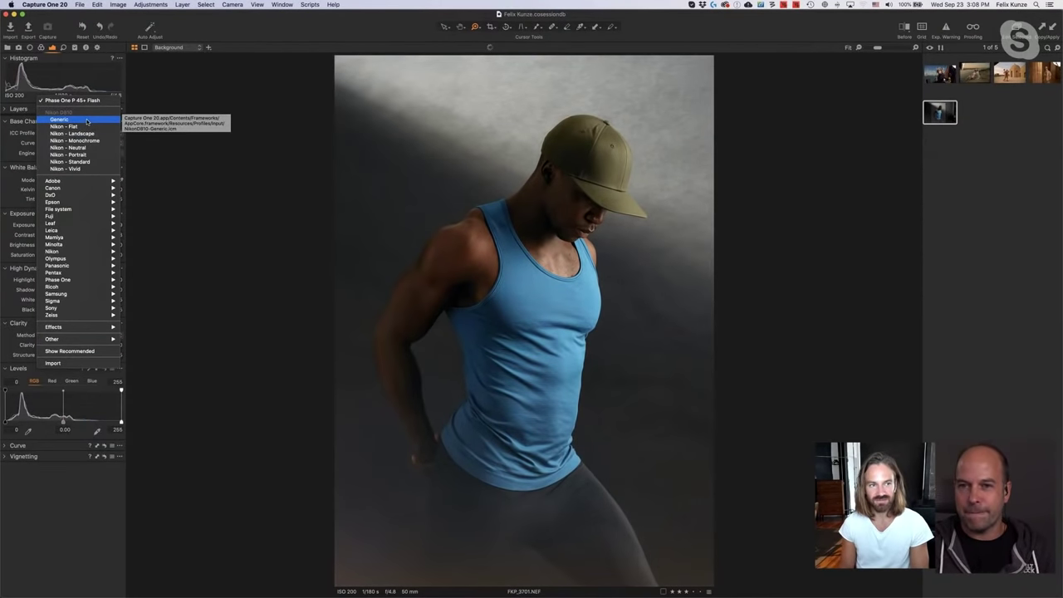
pyautogui.click(87, 122)
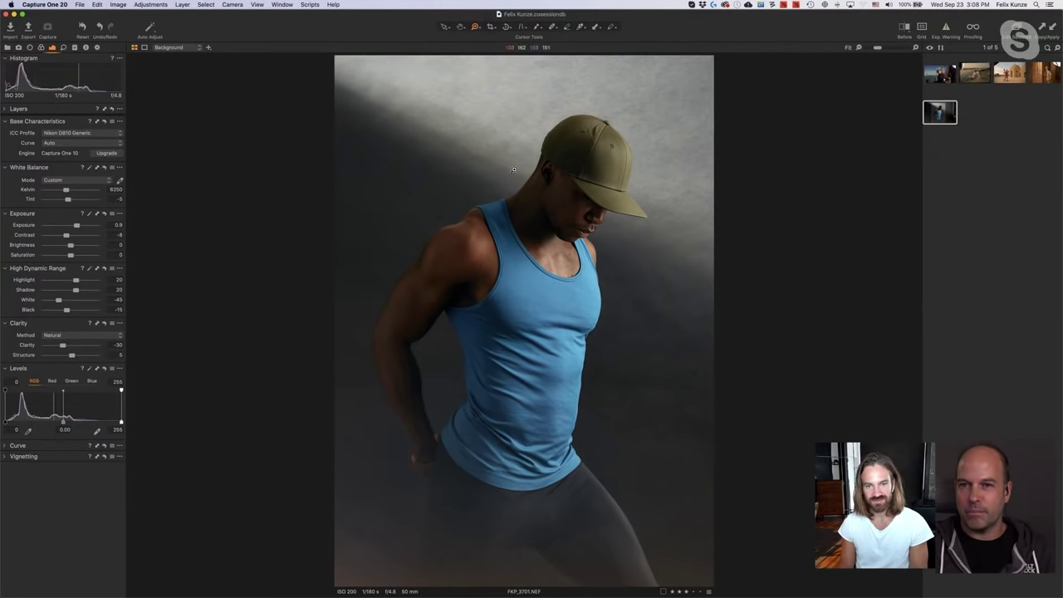
pyautogui.press('super+z')
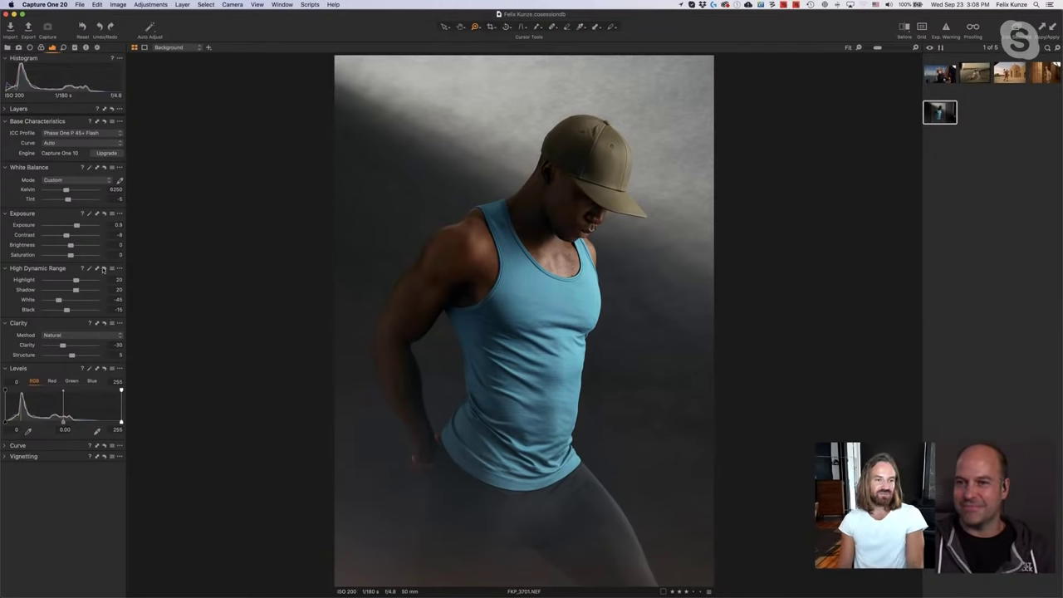
pyautogui.press('super+z')
pyautogui.press('super+shift+z')
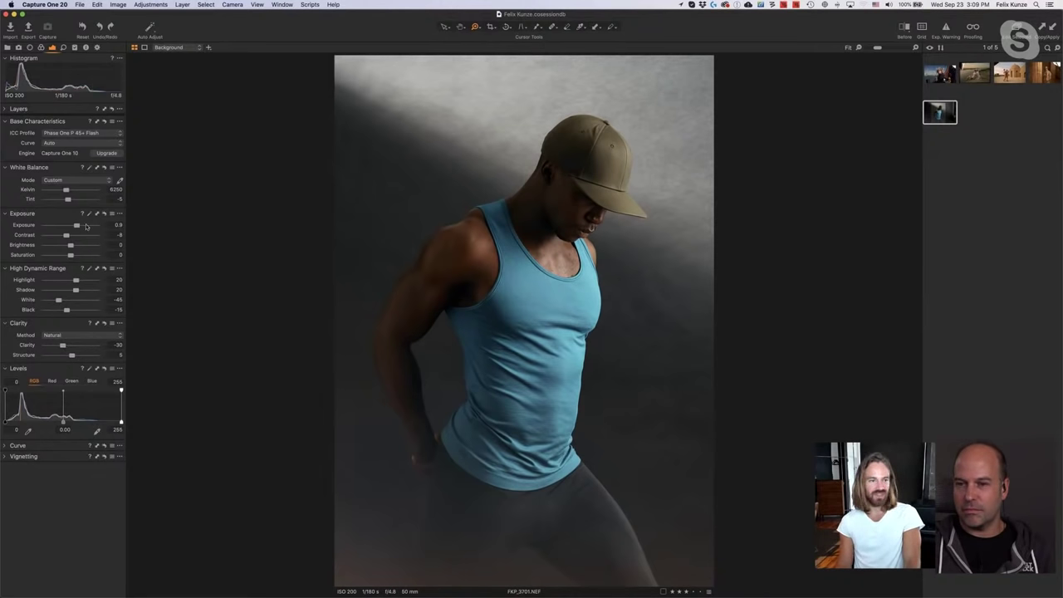
# Inspect the third color range in the tank top portrait's Advanced Color Editor, switching it off and on to compare.
pyautogui.click(41, 47)
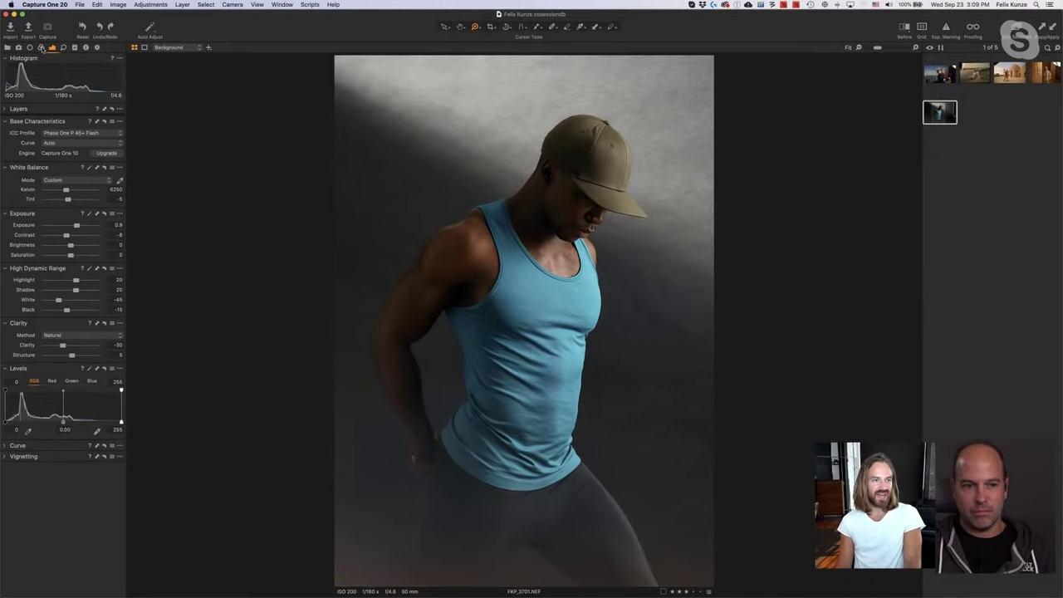
pyautogui.click(7, 214)
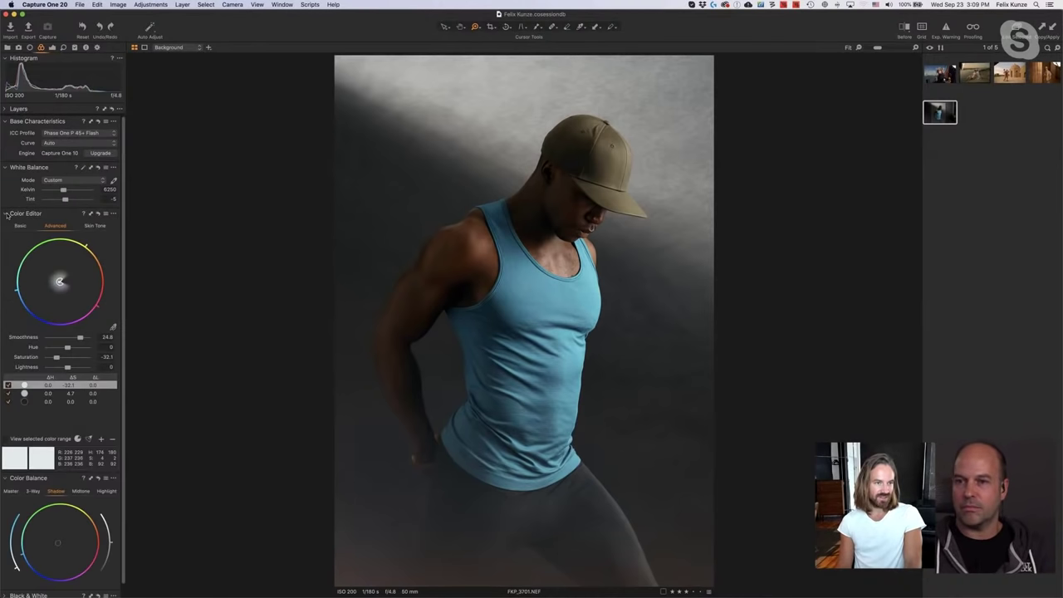
pyautogui.click(35, 402)
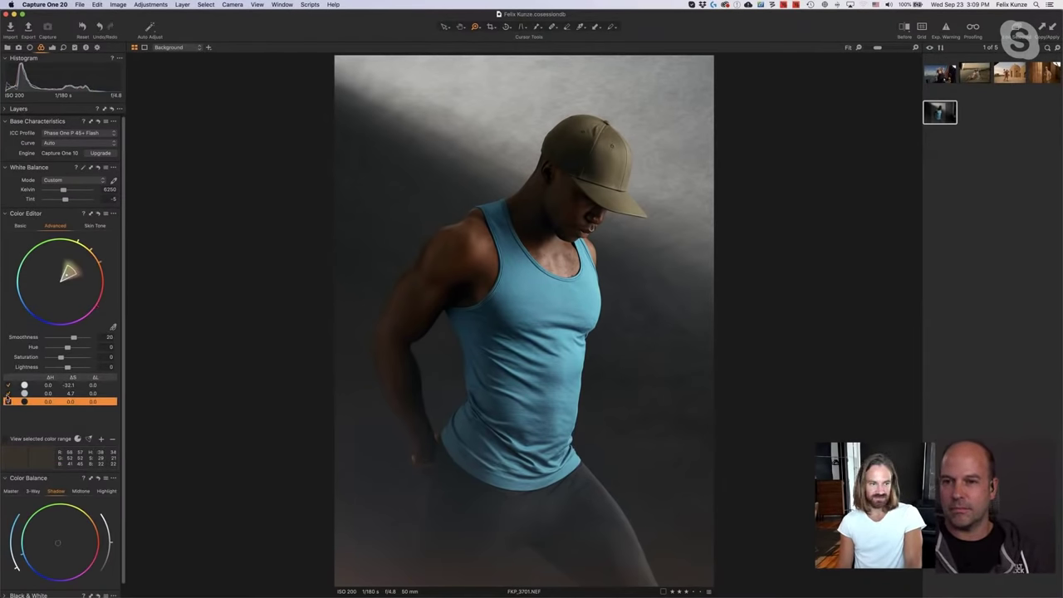
pyautogui.click(7, 402)
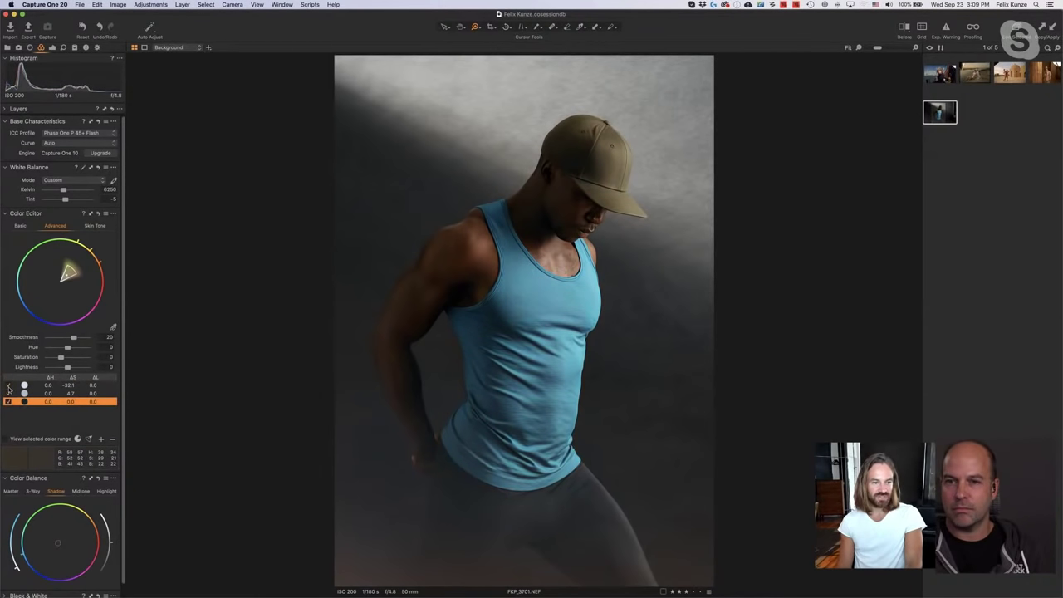
pyautogui.click(8, 402)
pyautogui.click(8, 402)
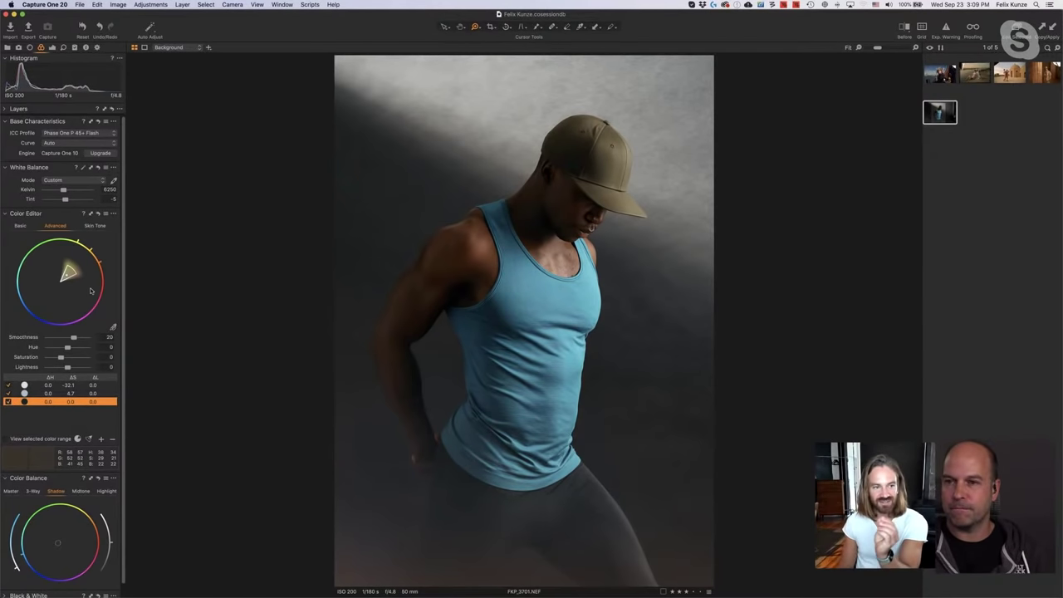
# Inspect the first two Advanced Color Editor ranges, switching the second one off and on to compare its effect.
pyautogui.click(36, 386)
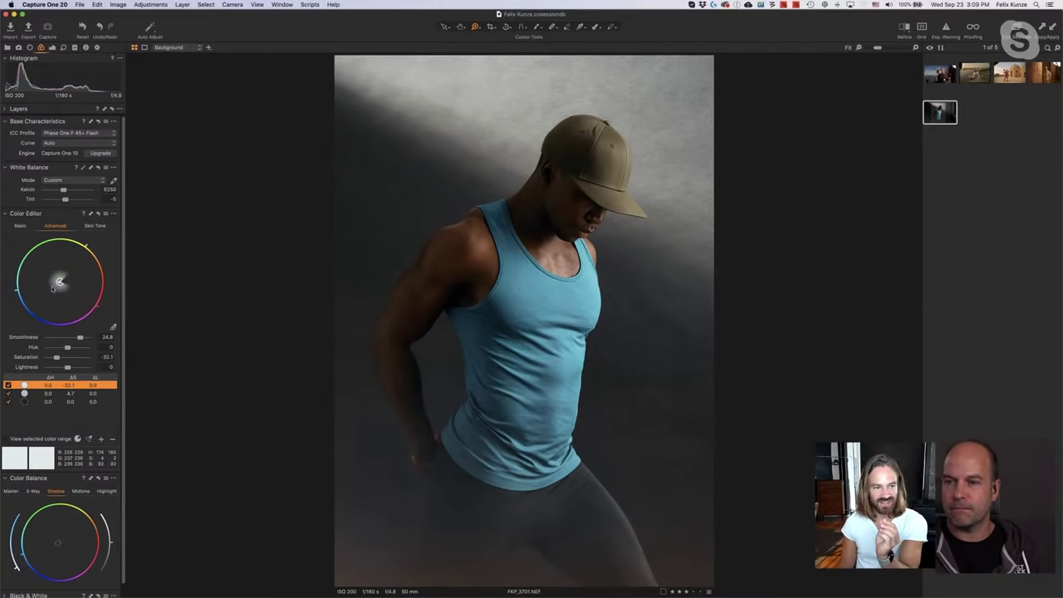
pyautogui.click(36, 394)
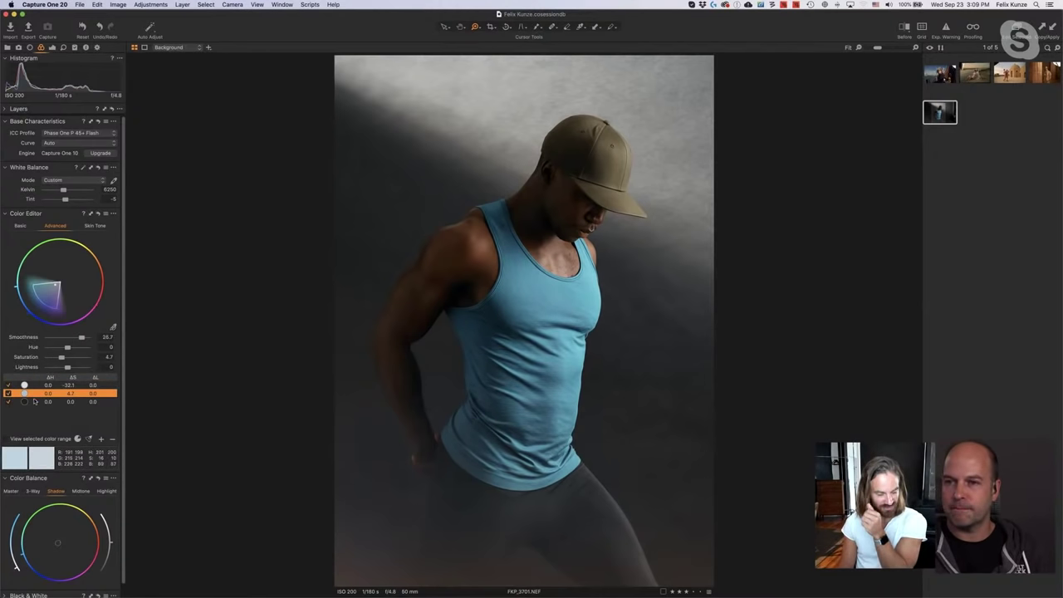
pyautogui.click(8, 393)
pyautogui.click(8, 393)
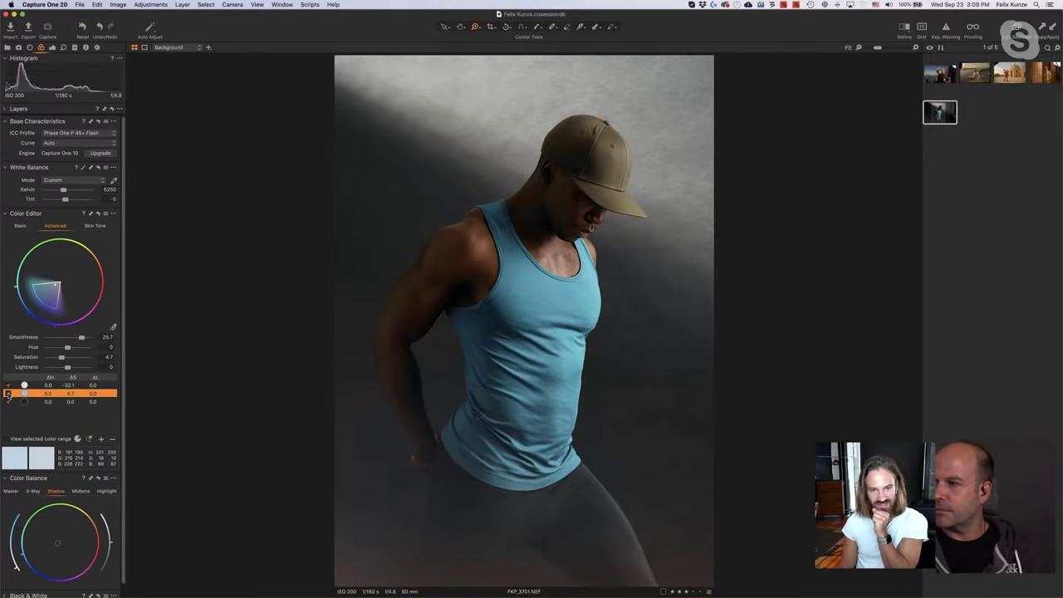
# Inspect the first and third Advanced Color Editor ranges, isolating the third range's selected colors and restoring the full-color view.
pyautogui.click(37, 386)
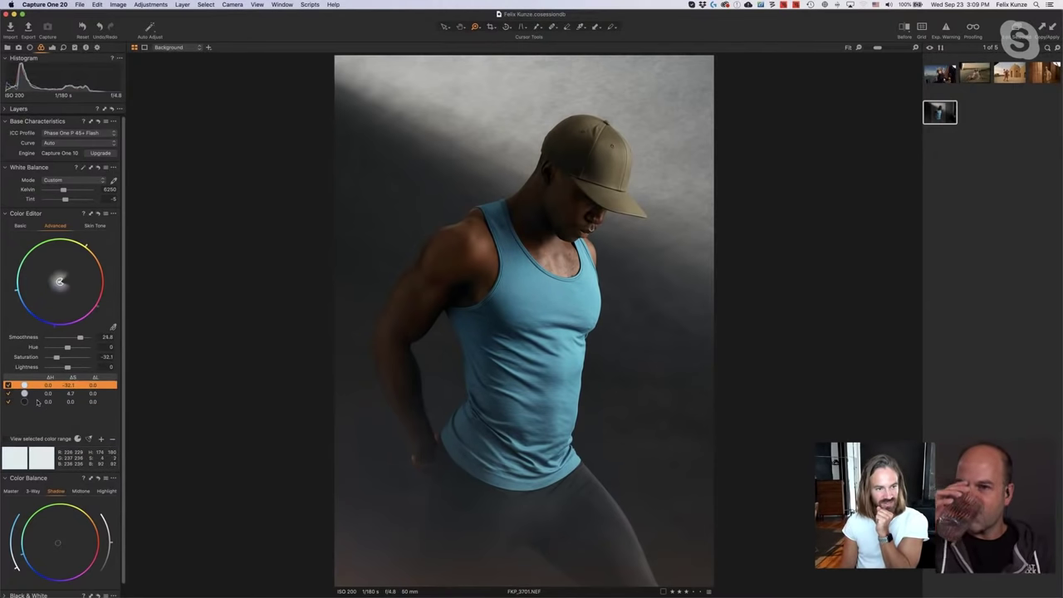
pyautogui.click(13, 403)
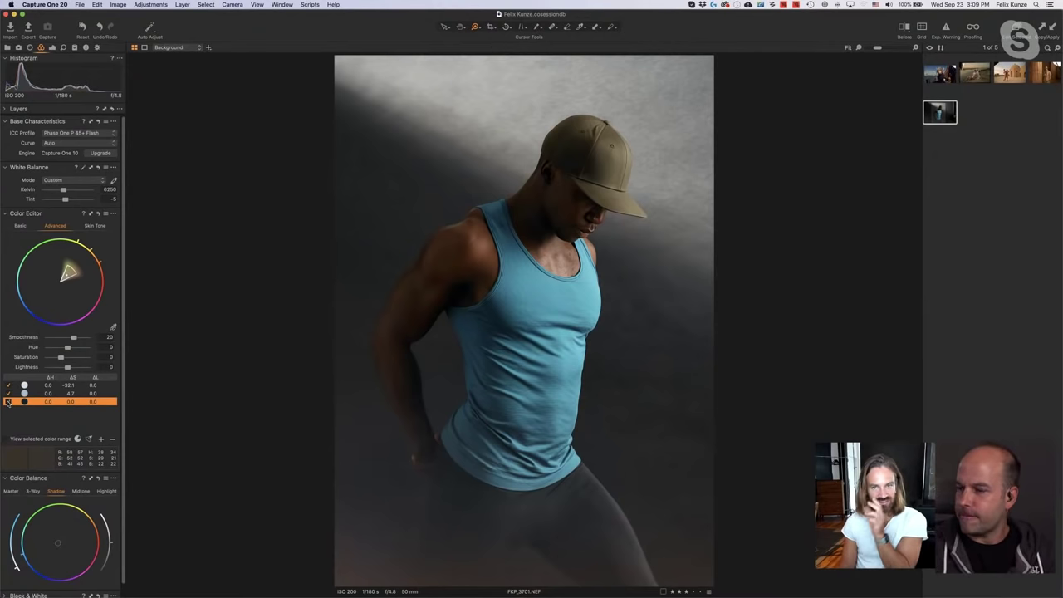
pyautogui.click(25, 439)
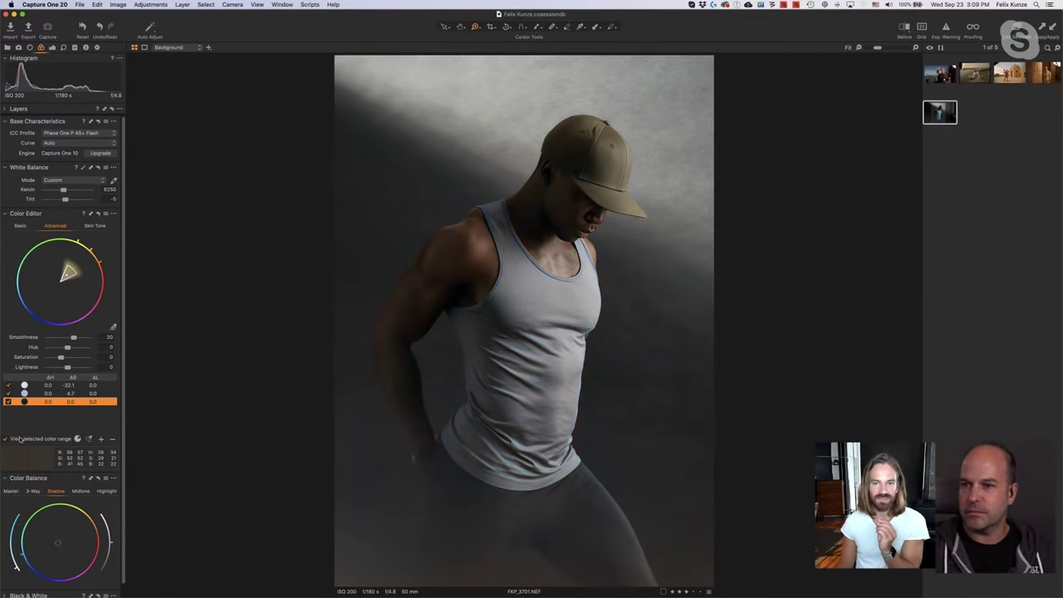
pyautogui.click(20, 440)
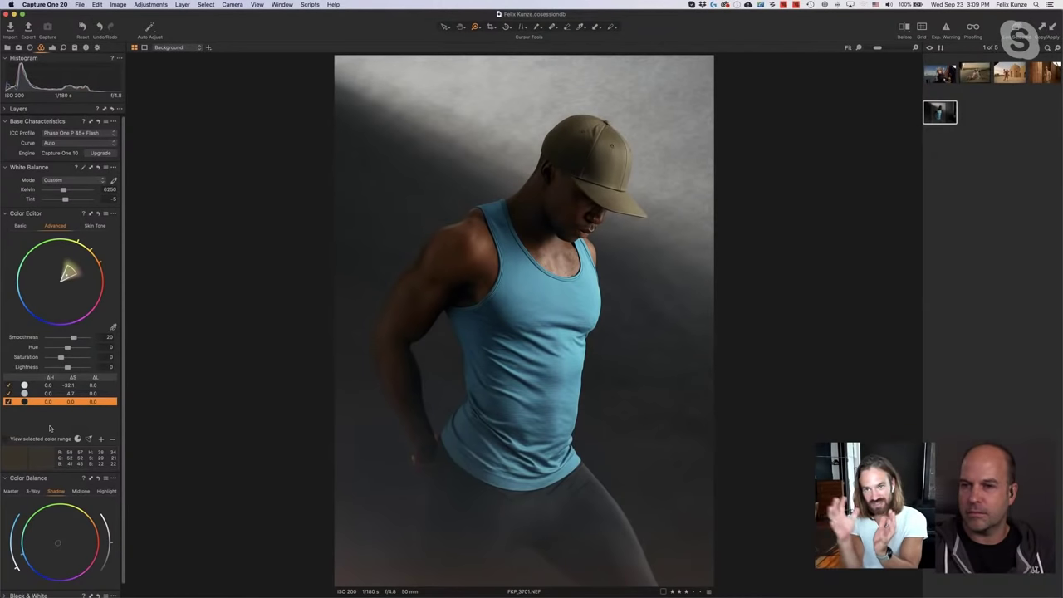
# Review the tank top portrait's Skin Tone and Advanced color adjustments, ending on the Basic Color Editor settings.
pyautogui.click(95, 225)
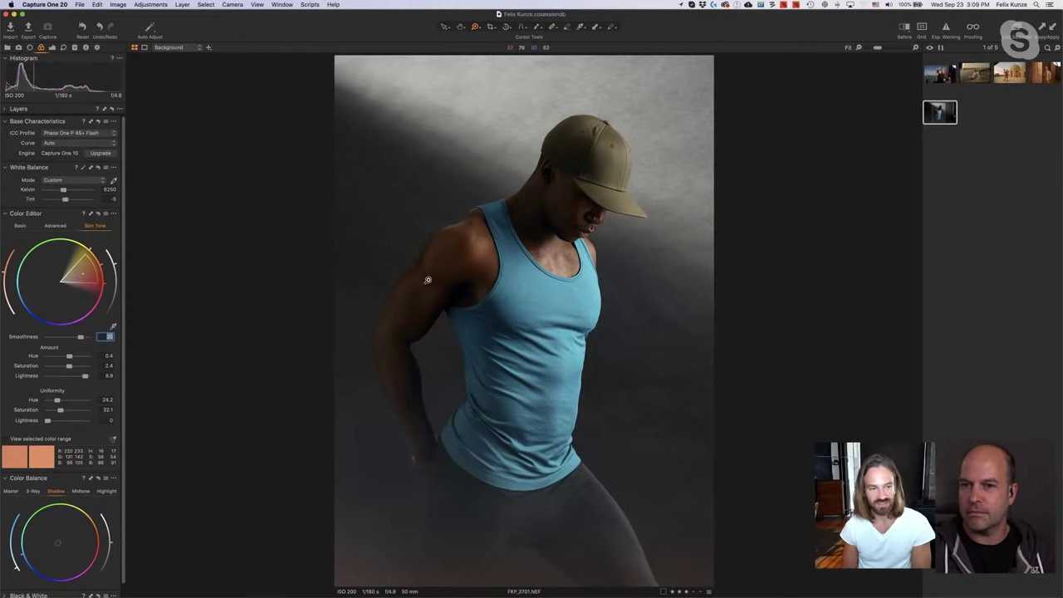
pyautogui.click(61, 227)
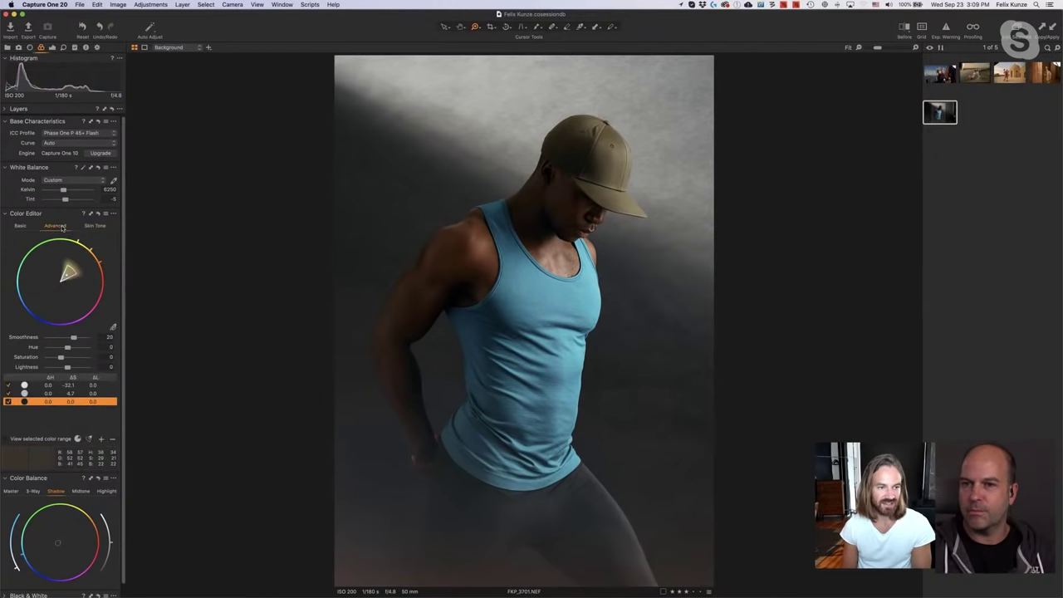
pyautogui.click(20, 226)
# Switch to Finder and preview FKP_3701.jpeg and the black-crown portrait in the layered light folder.
pyautogui.press('super+Tab')
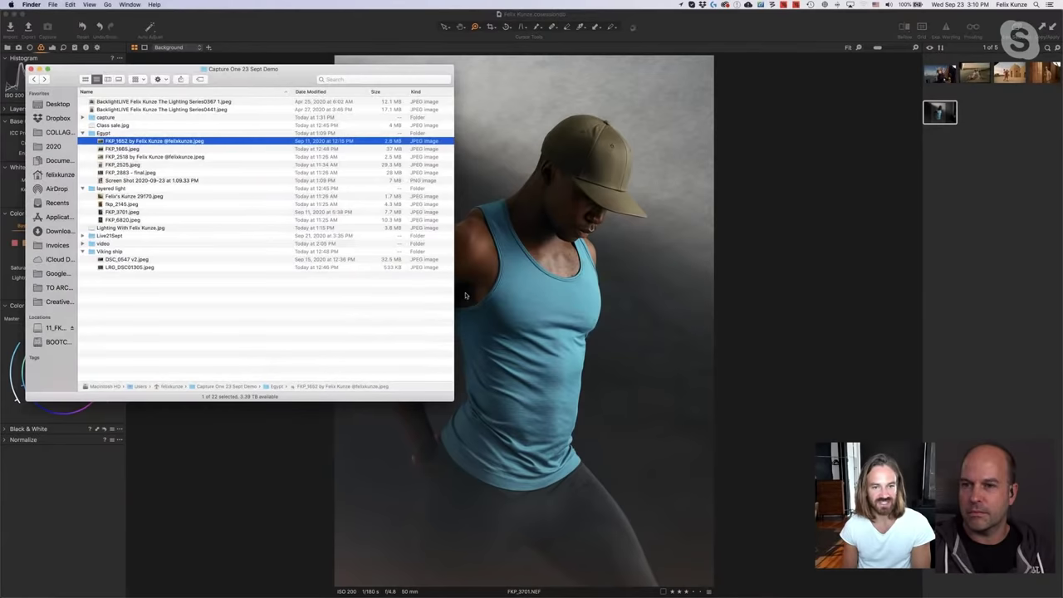
pyautogui.click(130, 213)
pyautogui.press('space')
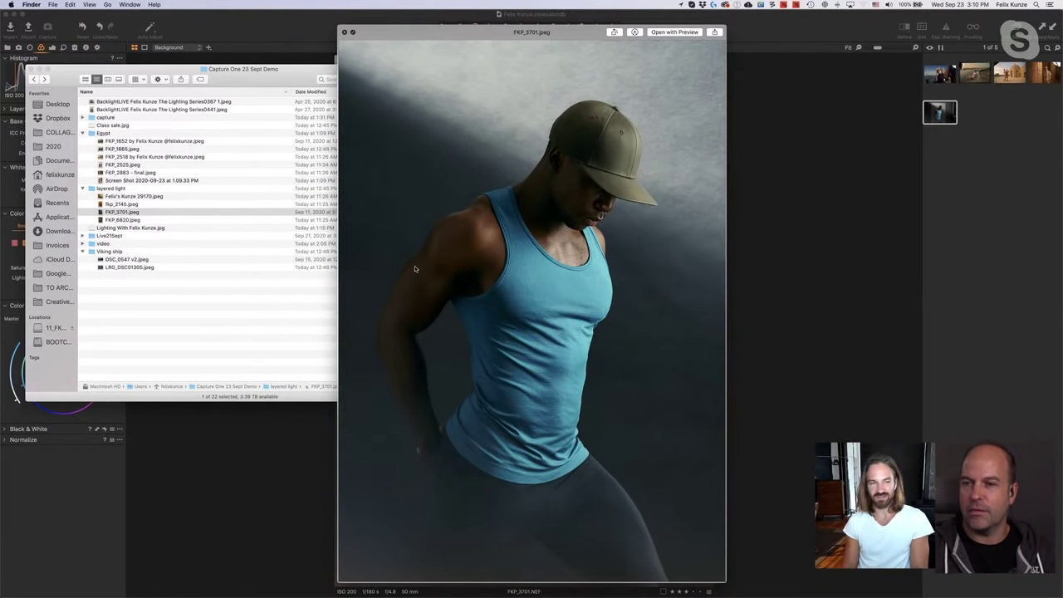
pyautogui.click(167, 224)
pyautogui.click(173, 220)
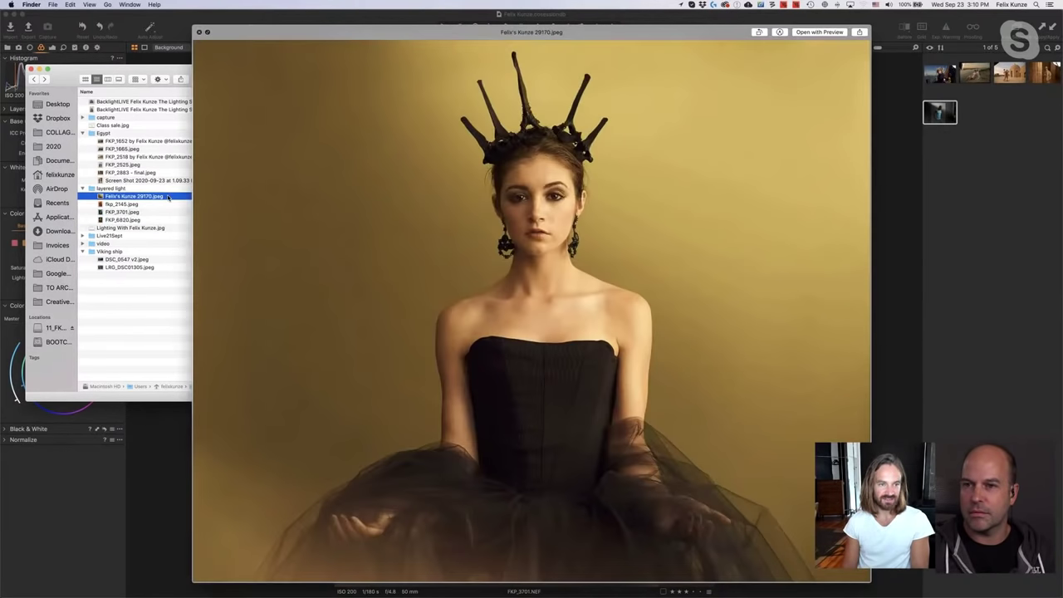
# Preview fkp_2145.jpeg, the crown portrait, FKP_3701.jpeg and FKP_6820.jpeg in turn, and close the preview.
pyautogui.click(168, 204)
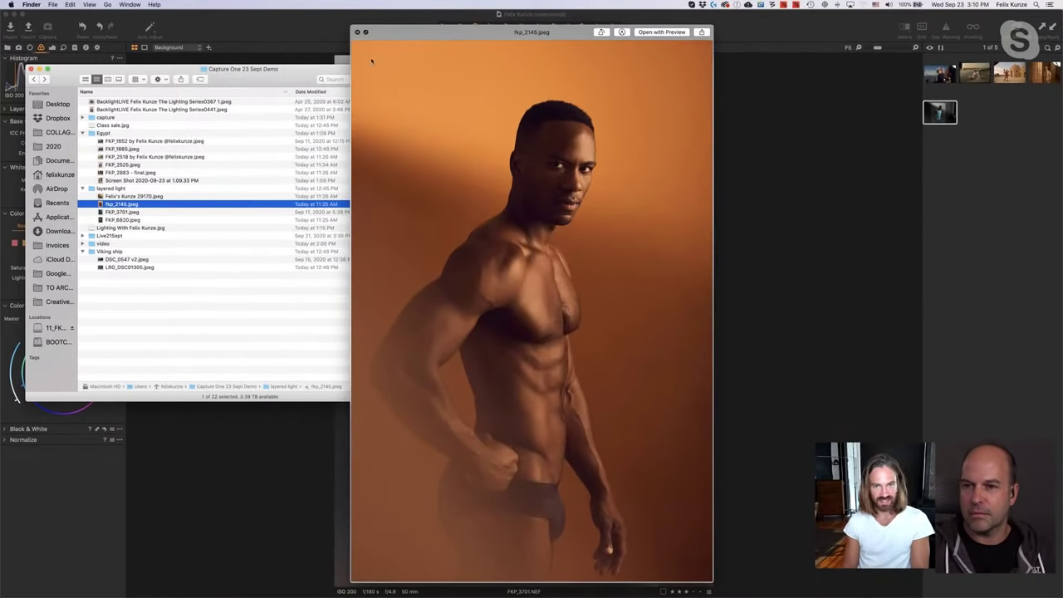
pyautogui.click(154, 196)
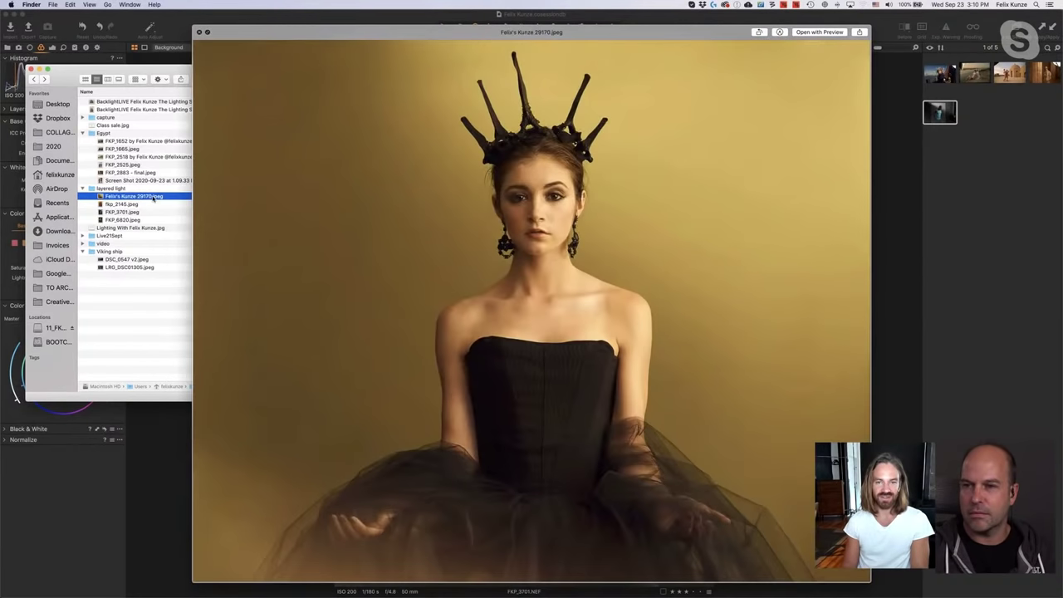
pyautogui.click(147, 213)
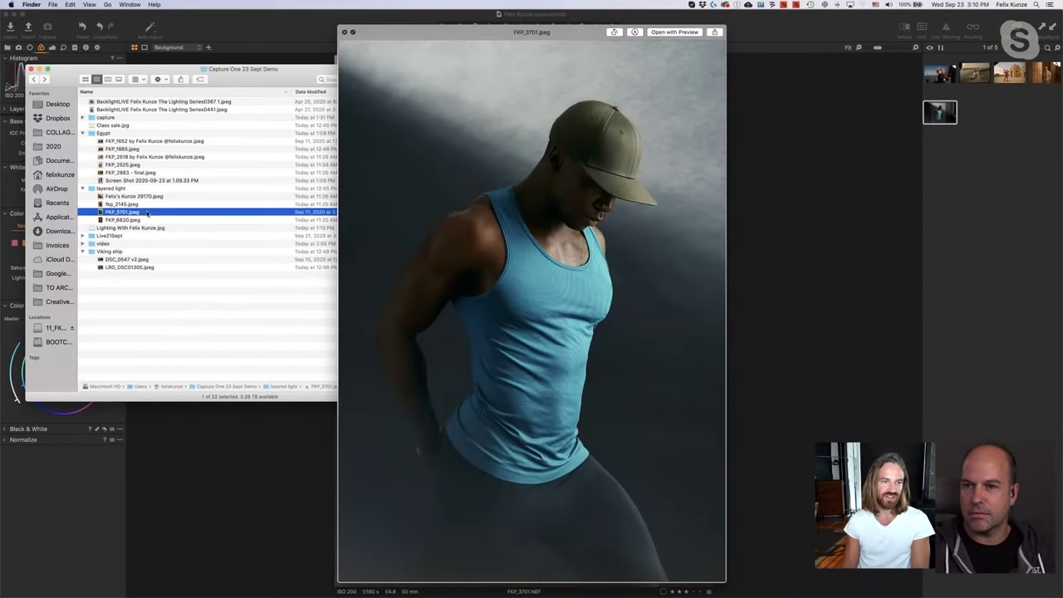
pyautogui.click(147, 220)
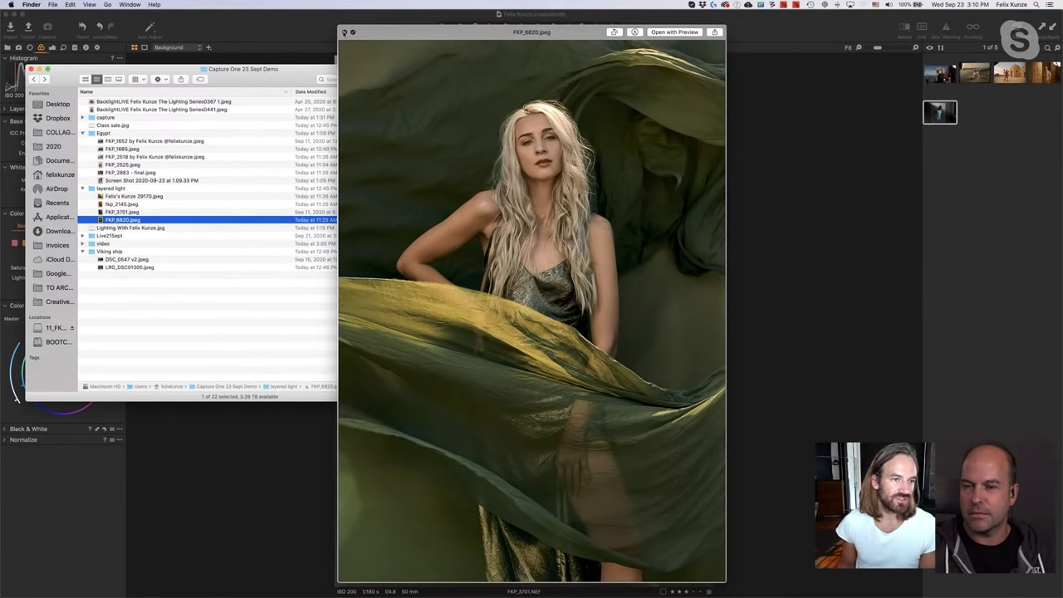
pyautogui.click(344, 33)
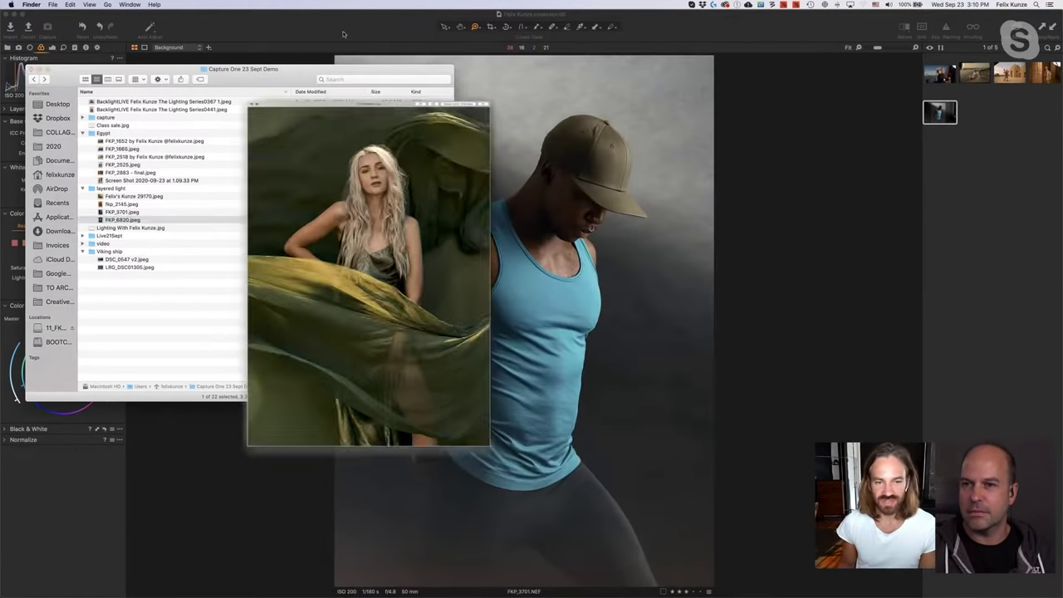
# Preview fkp_2145.jpeg on its own, close the preview, and switch back to Capture One.
pyautogui.click(205, 206)
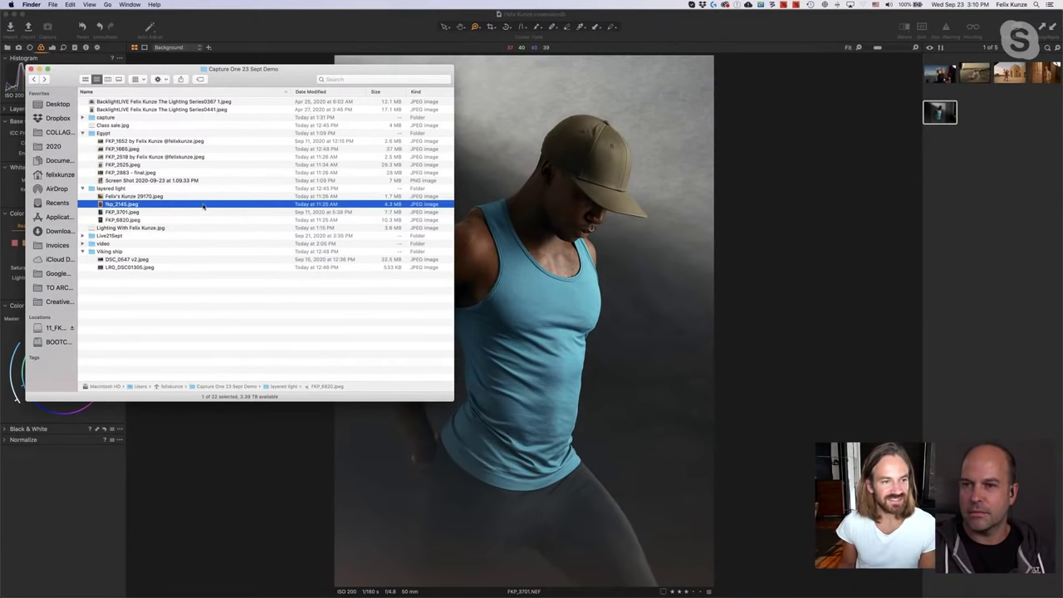
pyautogui.press('space')
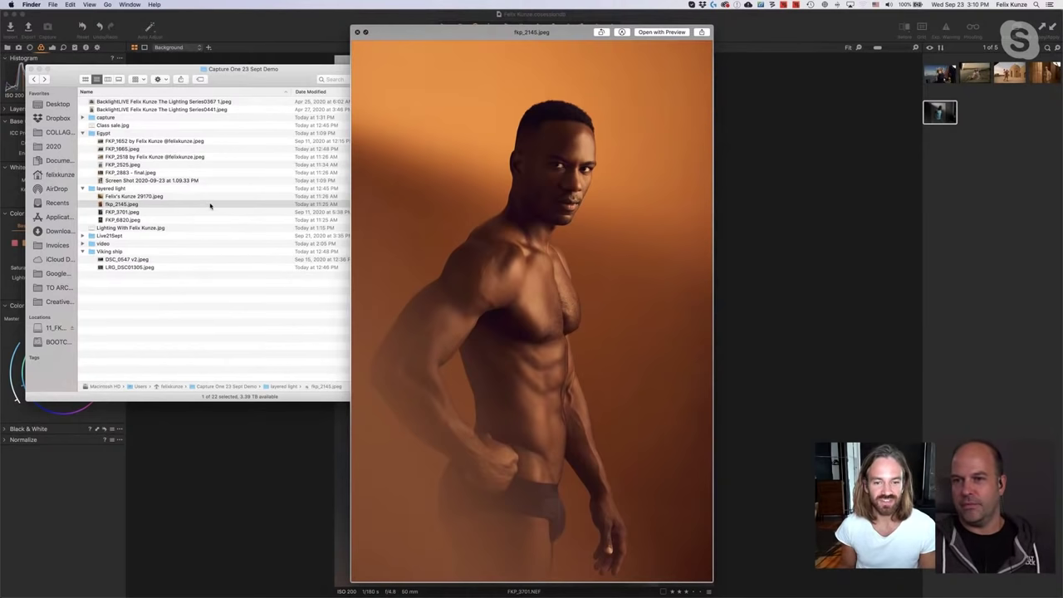
pyautogui.press('space')
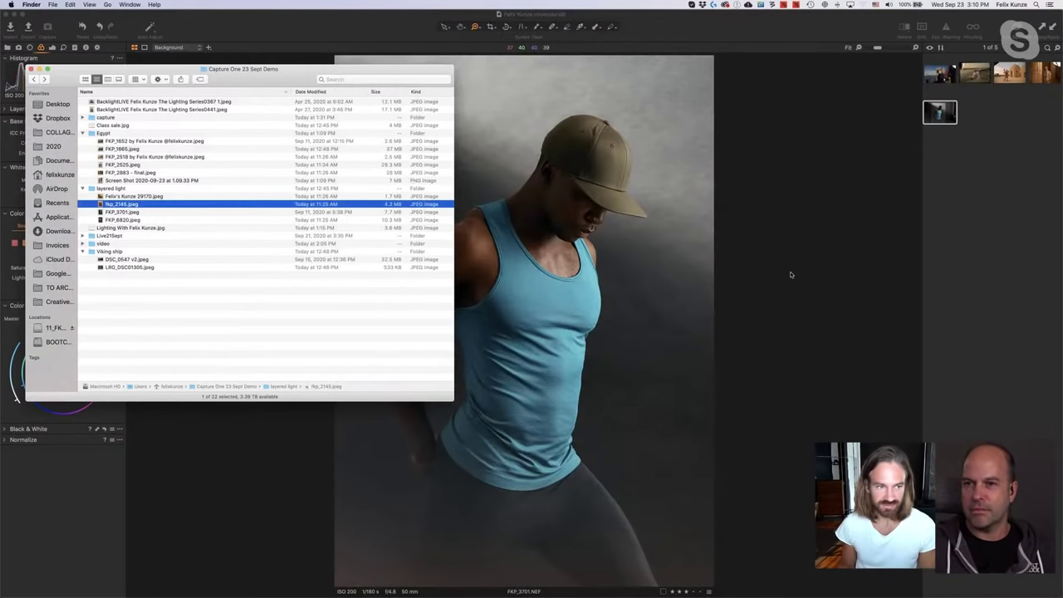
pyautogui.click(746, 301)
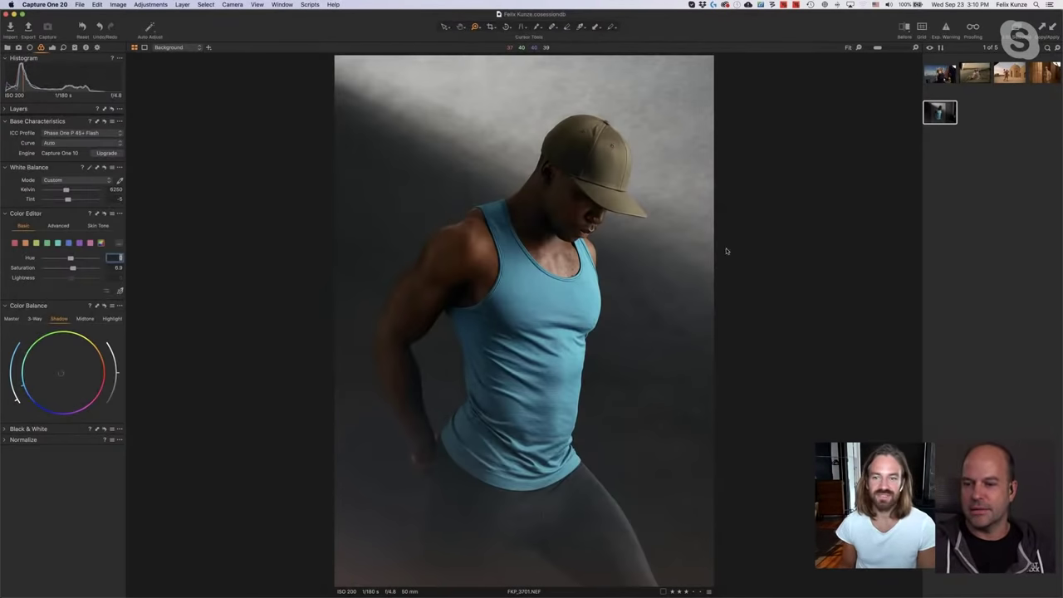
# Open the FKP_1652 Egypt riverside couple photo, fit it in the viewer, and glance at its lens and color settings.
pyautogui.click(977, 77)
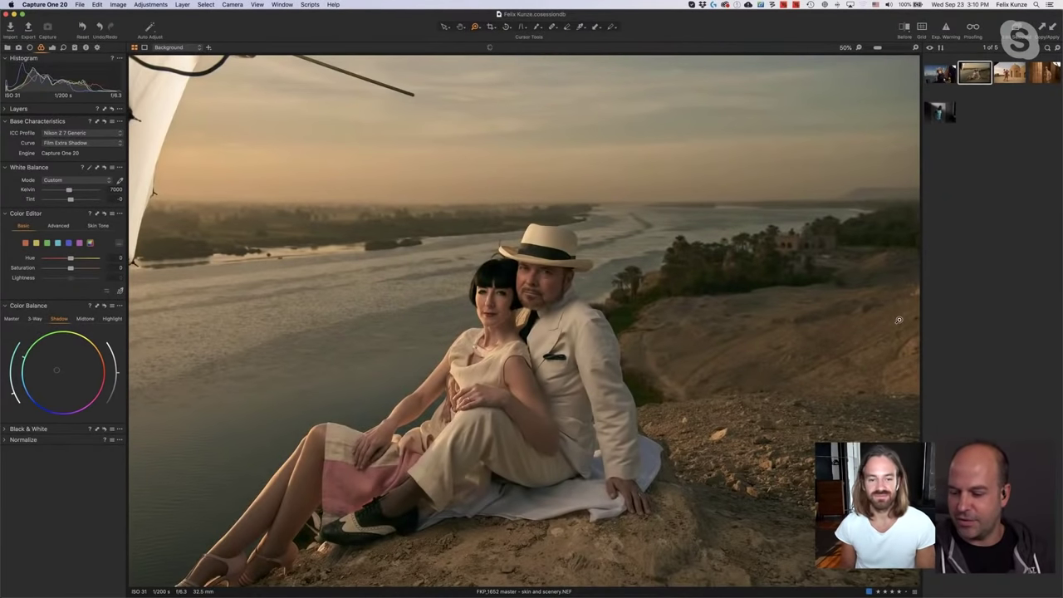
pyautogui.press('super+0')
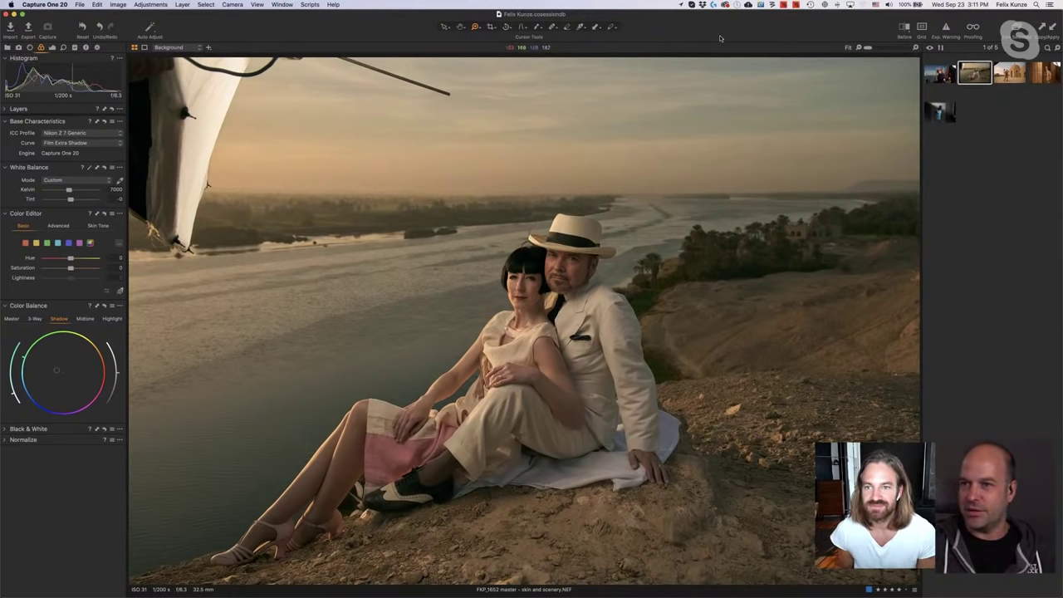
pyautogui.click(9, 48)
pyautogui.click(29, 47)
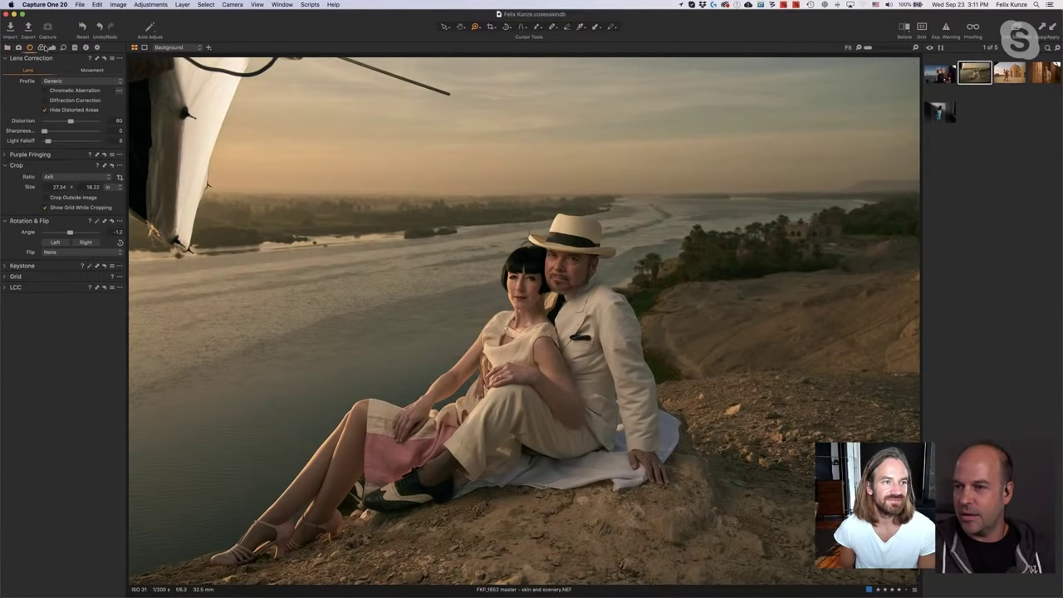
pyautogui.click(42, 47)
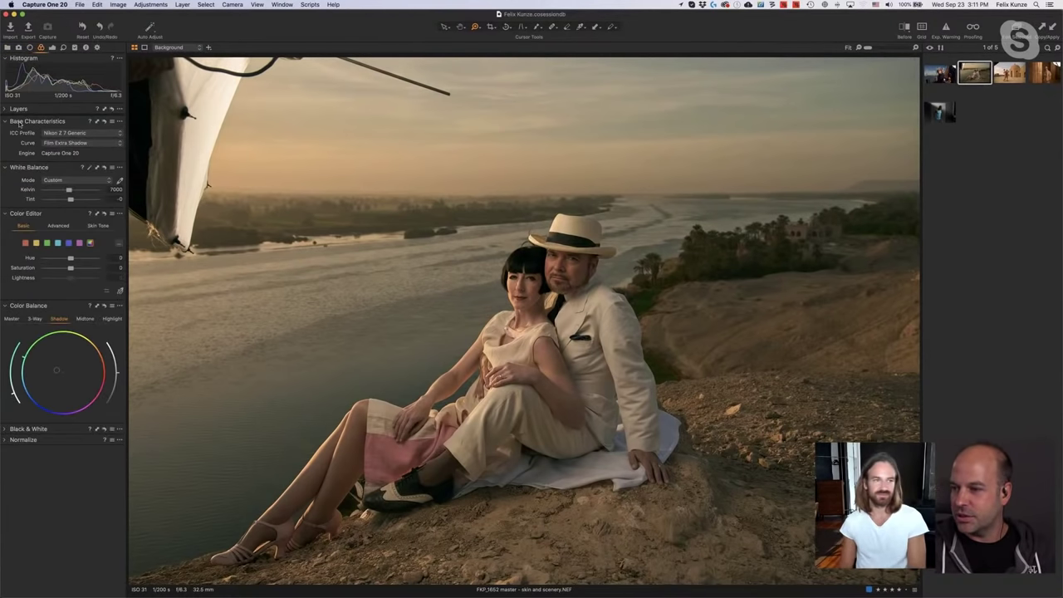
# Browse to the capture folder inside Live21Sept and open the close-up portrait of the blue-haired model.
pyautogui.click(10, 49)
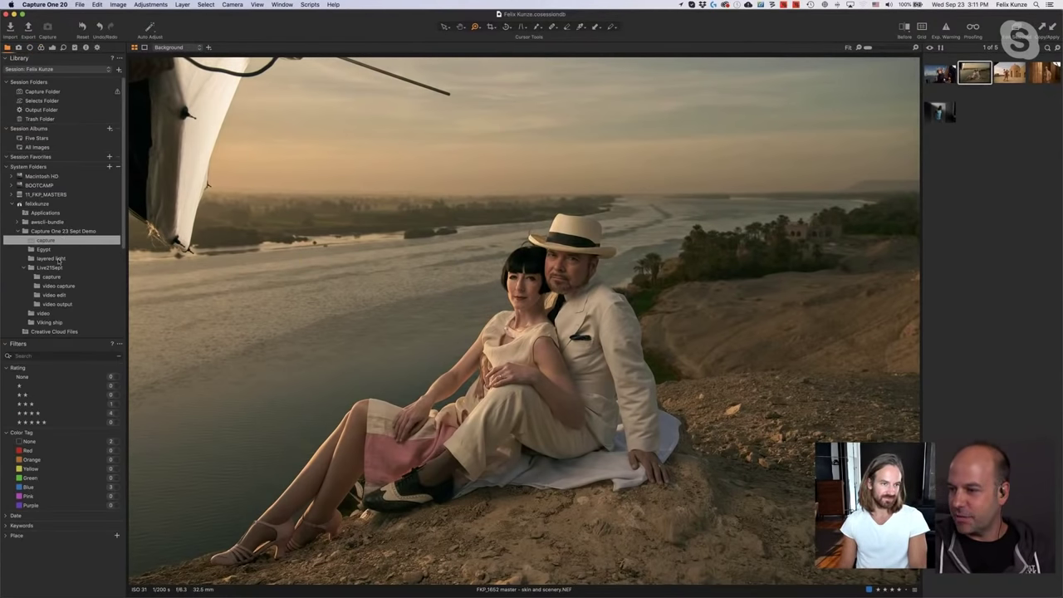
pyautogui.click(54, 277)
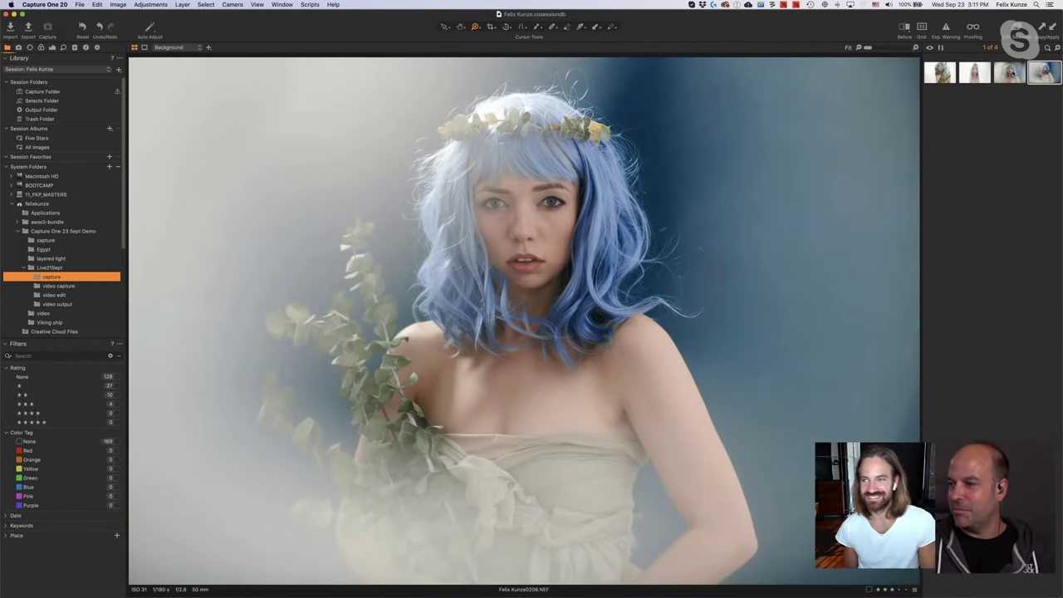
pyautogui.click(1010, 74)
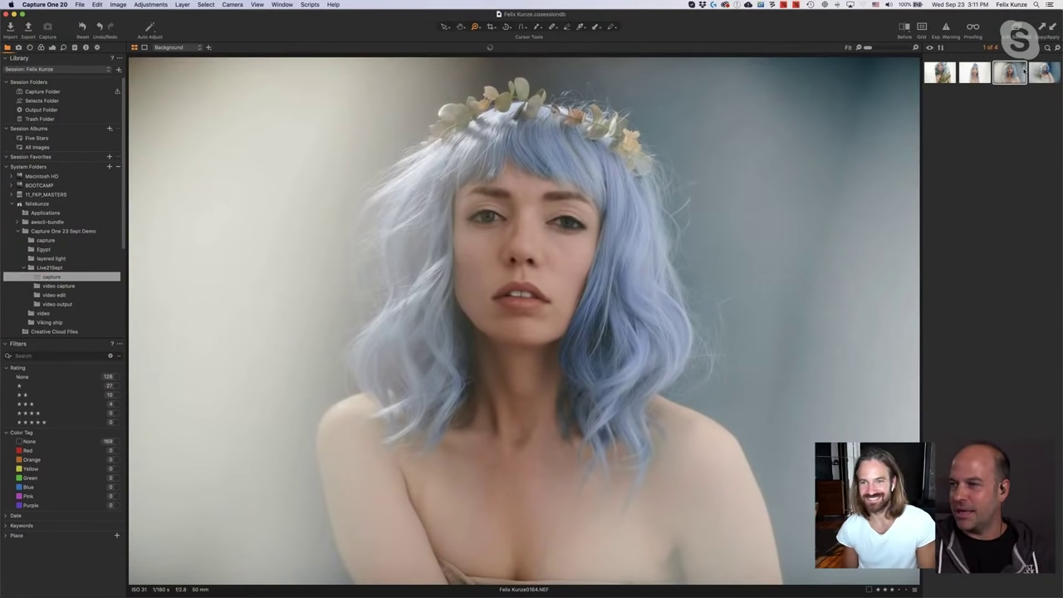